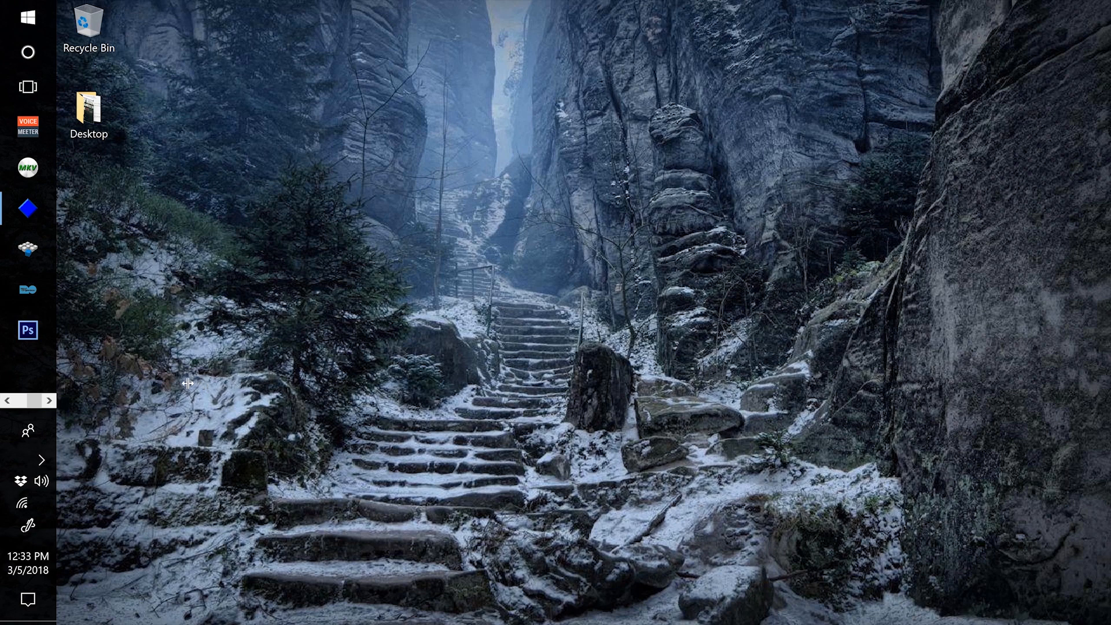
# Open the Steam game library from the hidden notification icons
pyautogui.click(41, 460)
pyautogui.rightClick(80, 468)
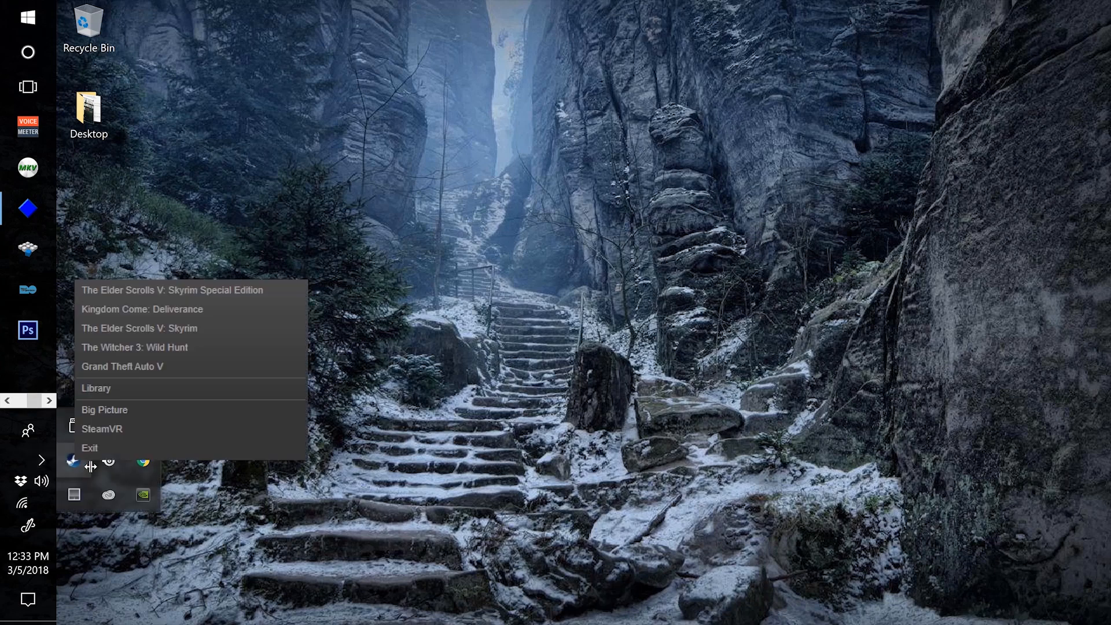
pyautogui.click(152, 391)
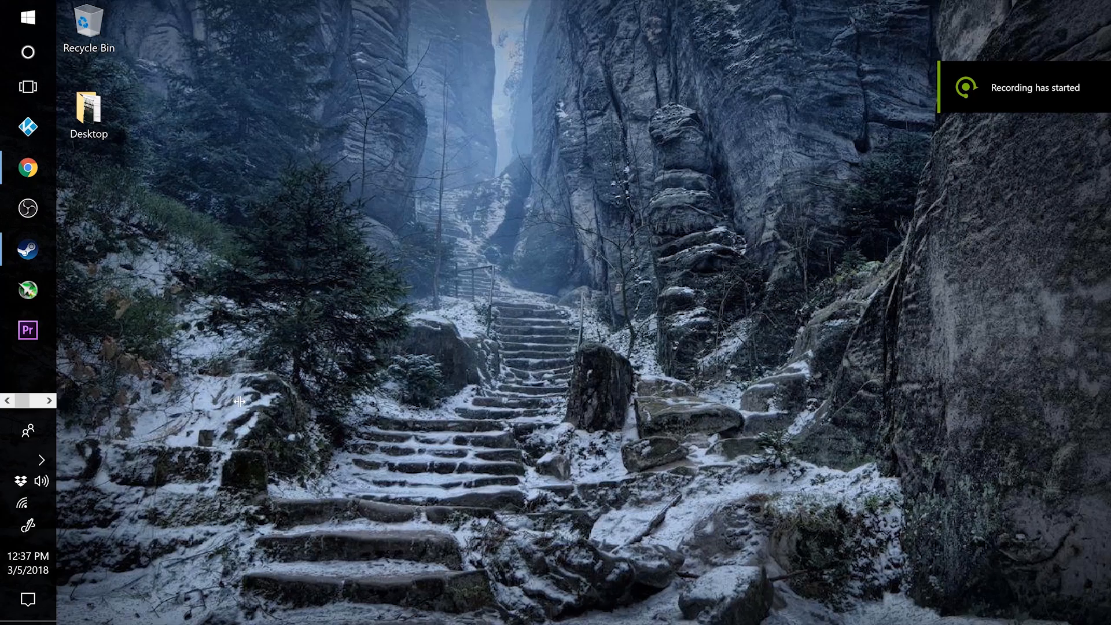
pyautogui.rightClick(49, 460)
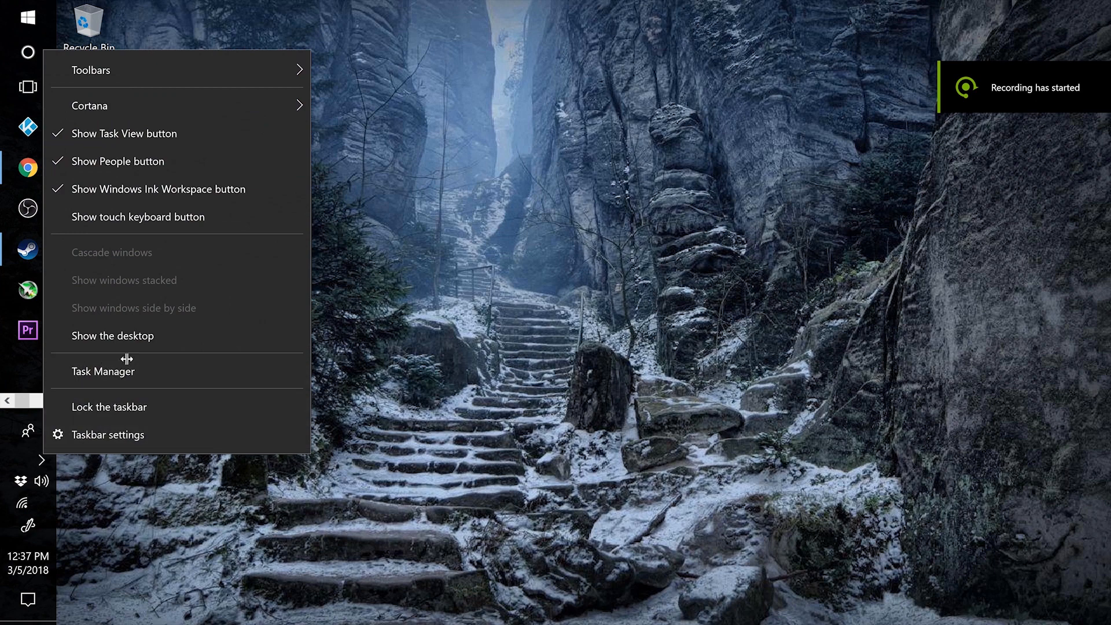
pyautogui.click(42, 460)
pyautogui.rightClick(74, 460)
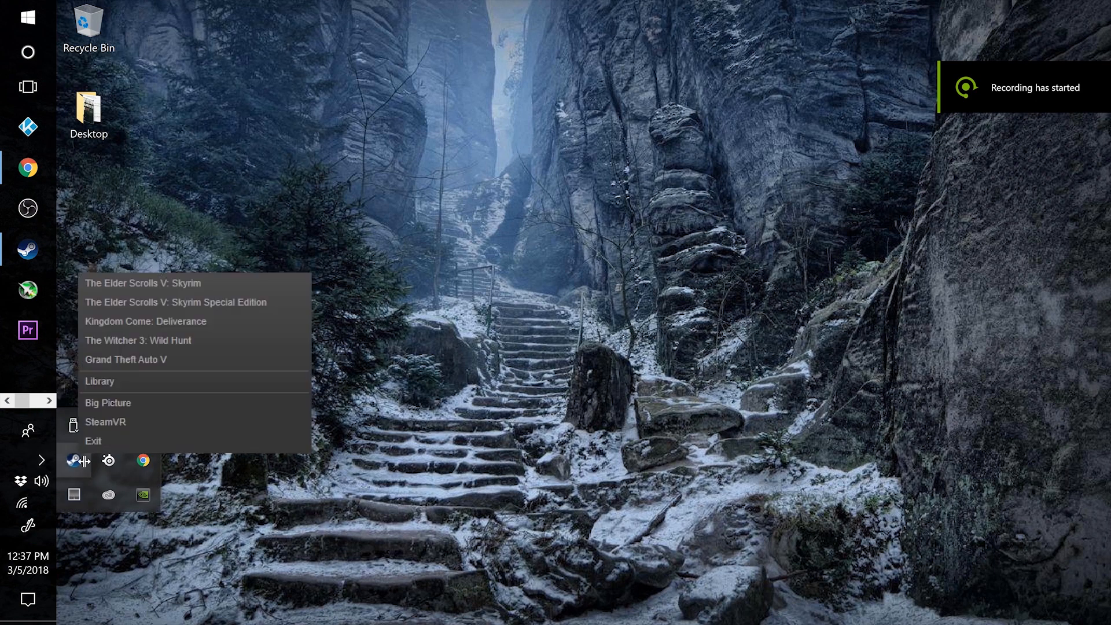
pyautogui.click(104, 392)
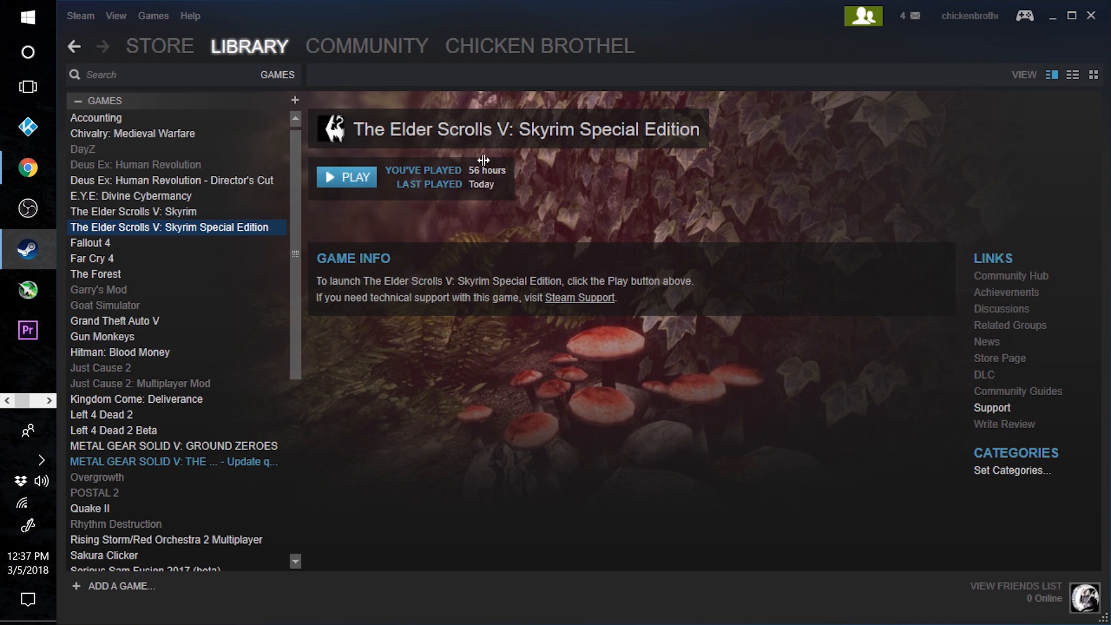
# Launch The Elder Scrolls V: Skyrim Special Edition and accept the automatic video hardware detection
pyautogui.click(337, 185)
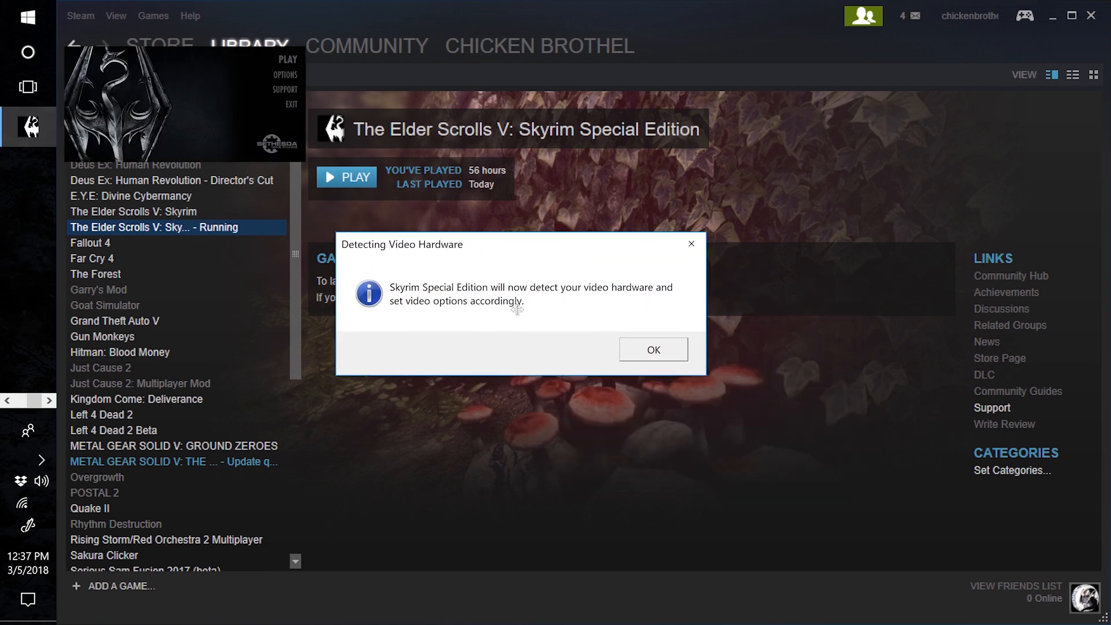
pyautogui.click(654, 350)
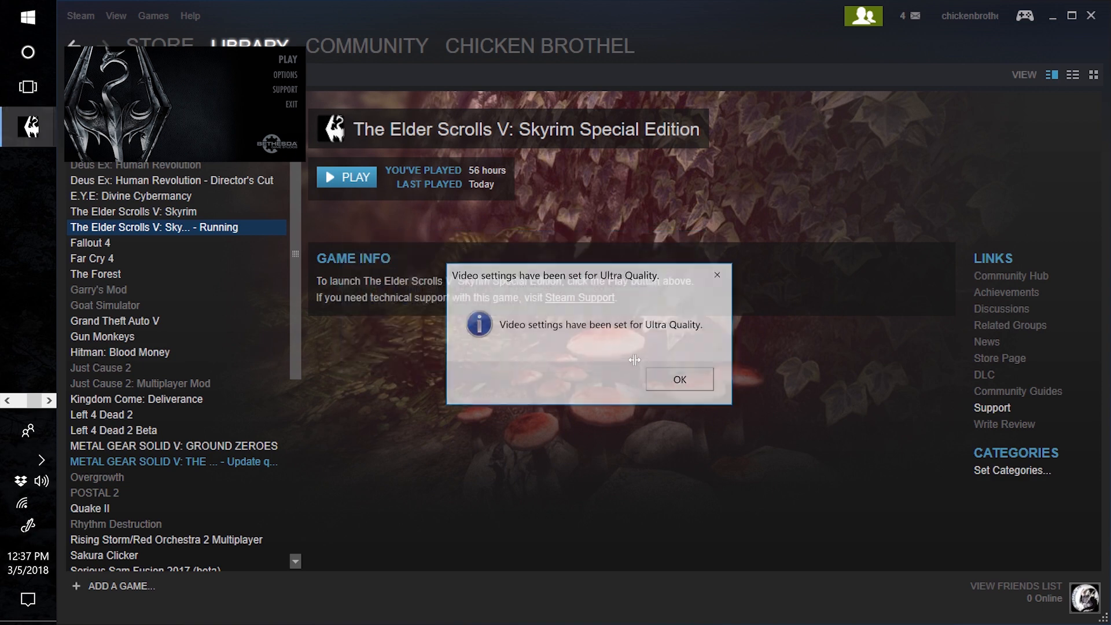
pyautogui.click(681, 380)
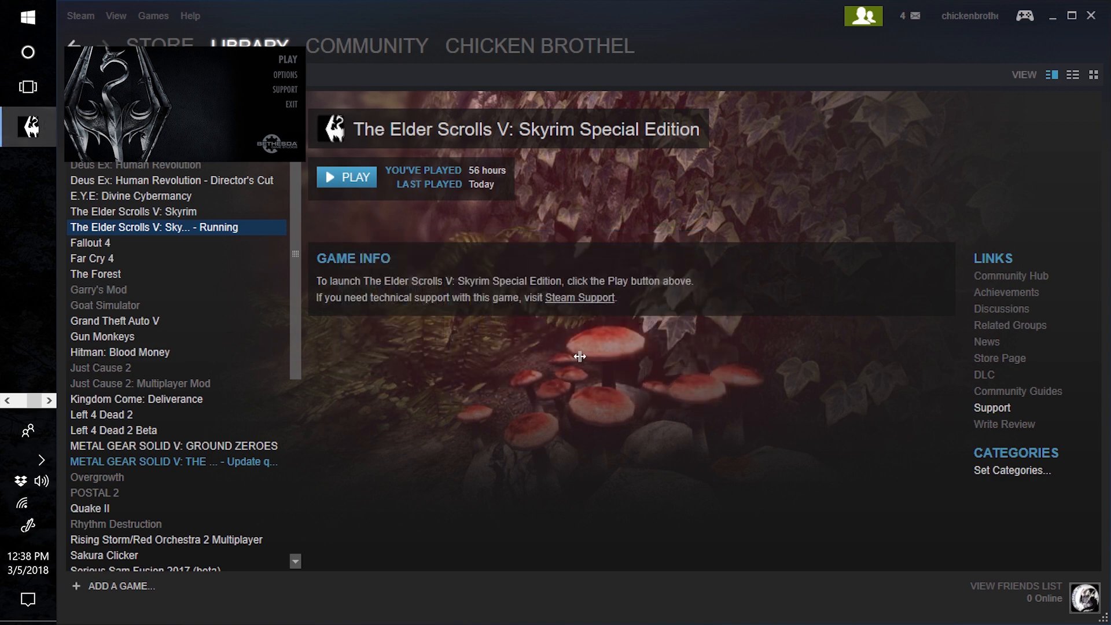
pyautogui.moveTo(203, 110); pyautogui.dragTo(524, 298)
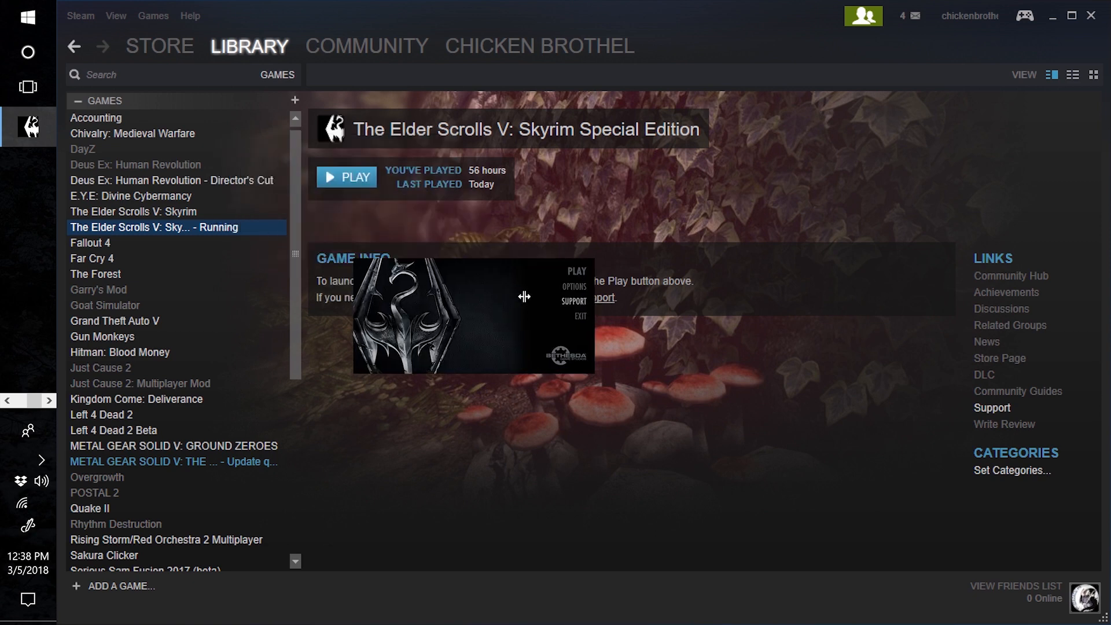
pyautogui.click(572, 300)
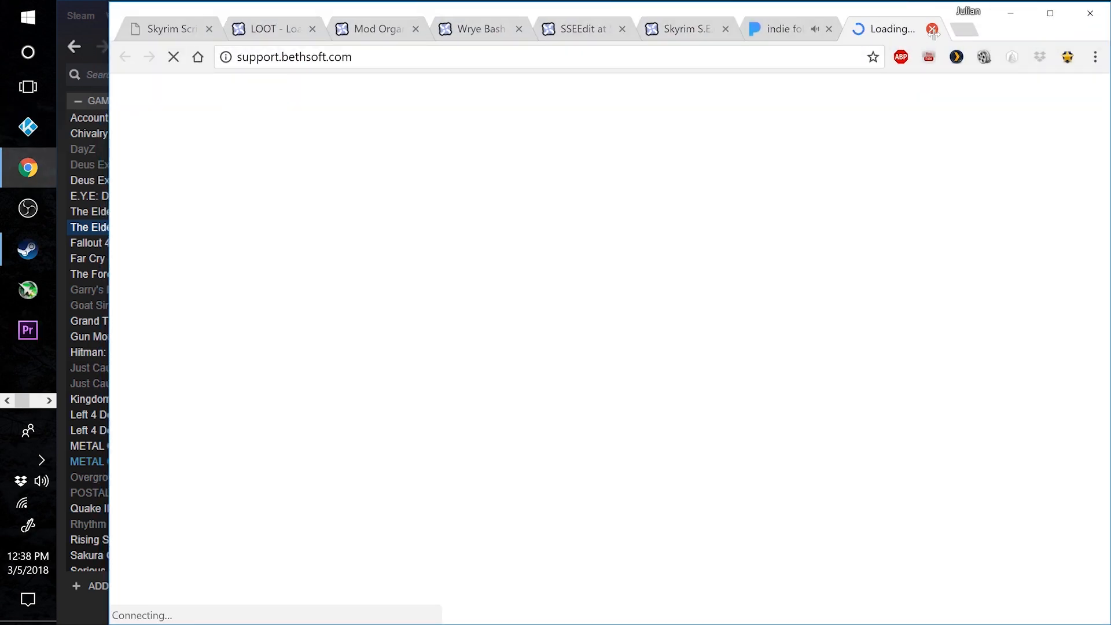
pyautogui.click(931, 29)
pyautogui.click(1011, 12)
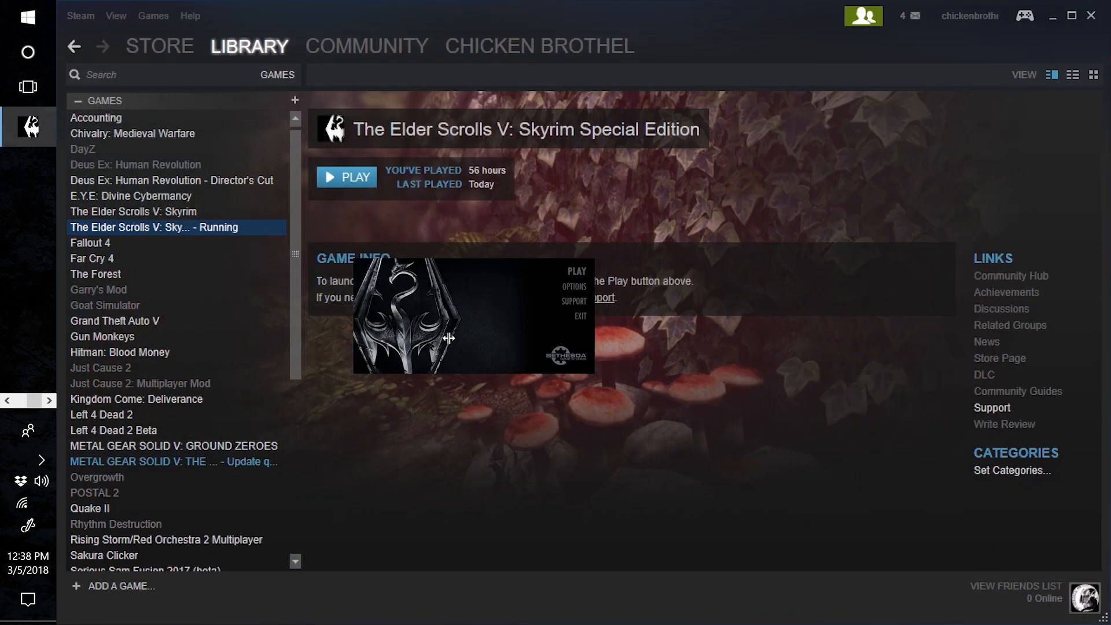
# In the game's graphics options, set antialiasing to FXAA (Low) and disable Screen Space Ambient Occlusion
pyautogui.click(574, 286)
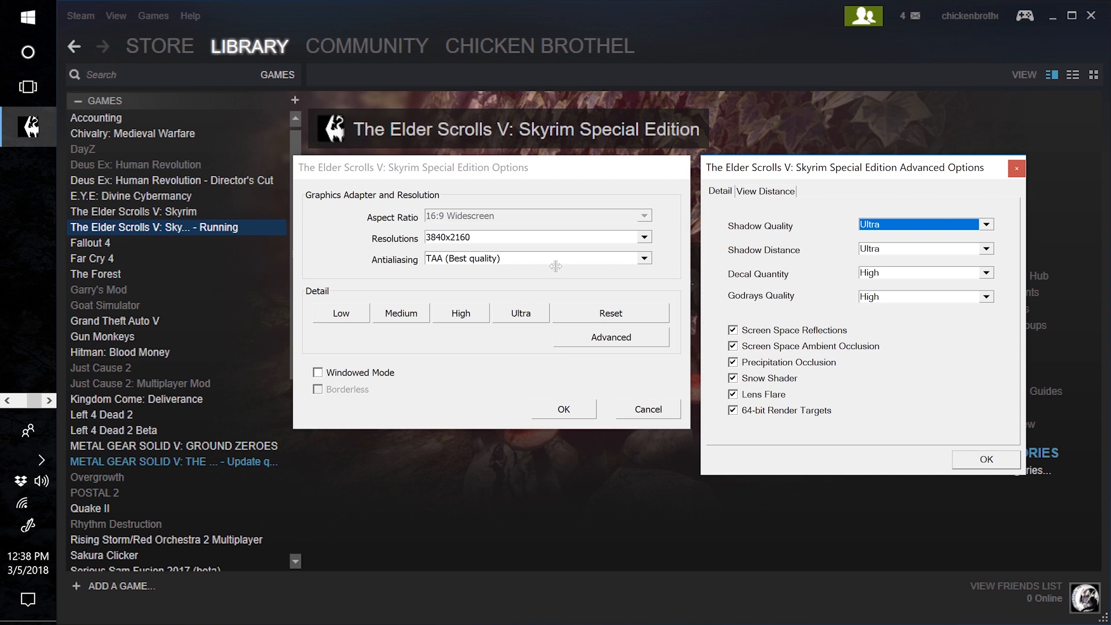
pyautogui.click(648, 265)
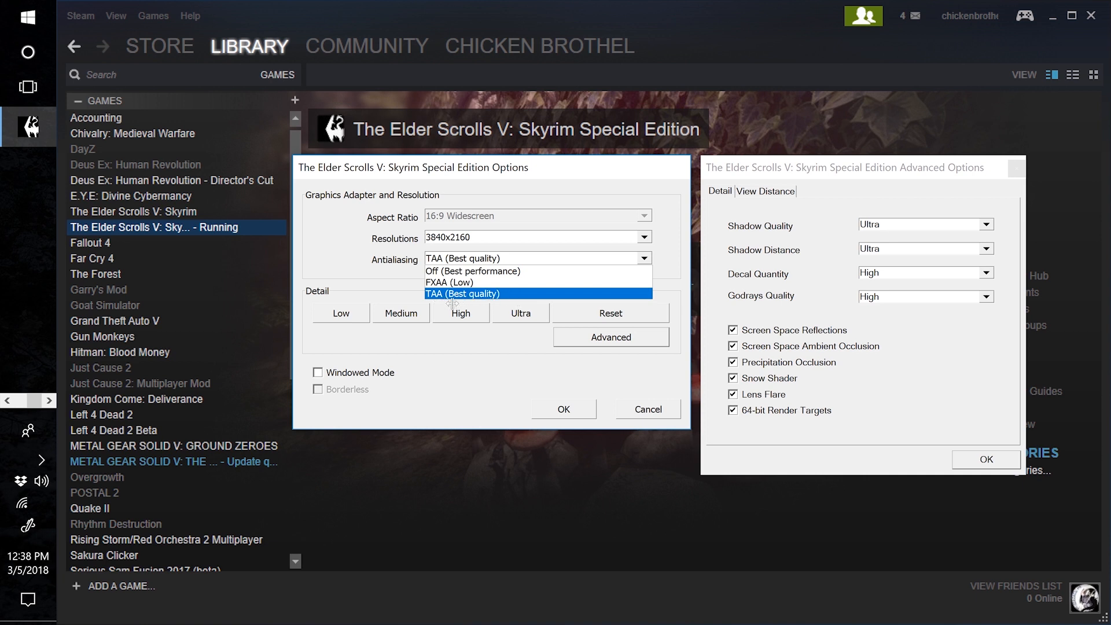
pyautogui.click(474, 284)
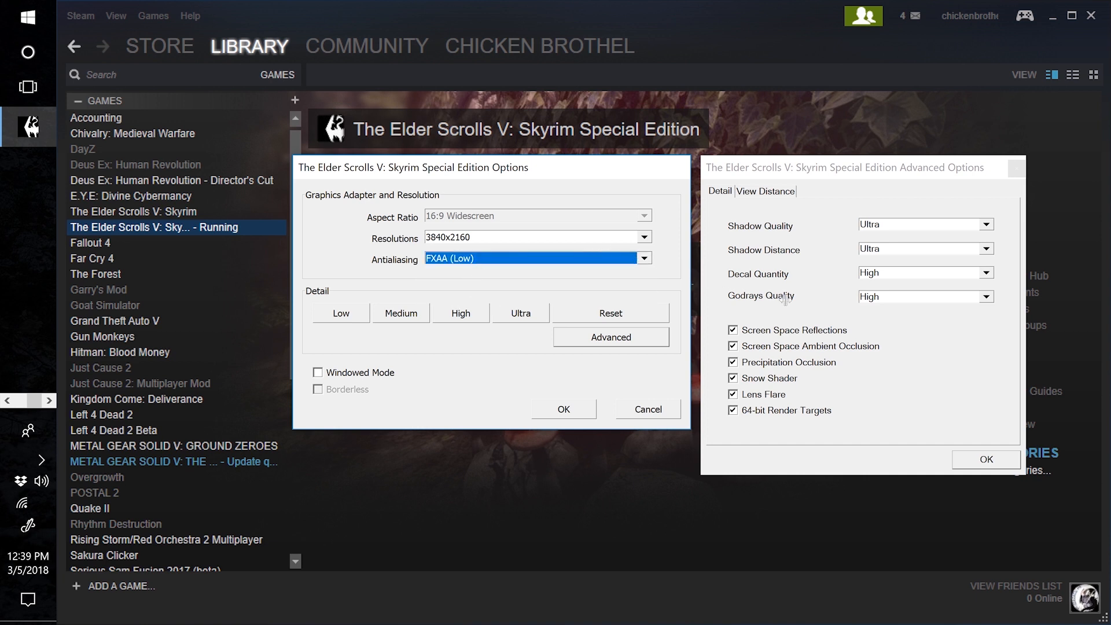
pyautogui.click(744, 350)
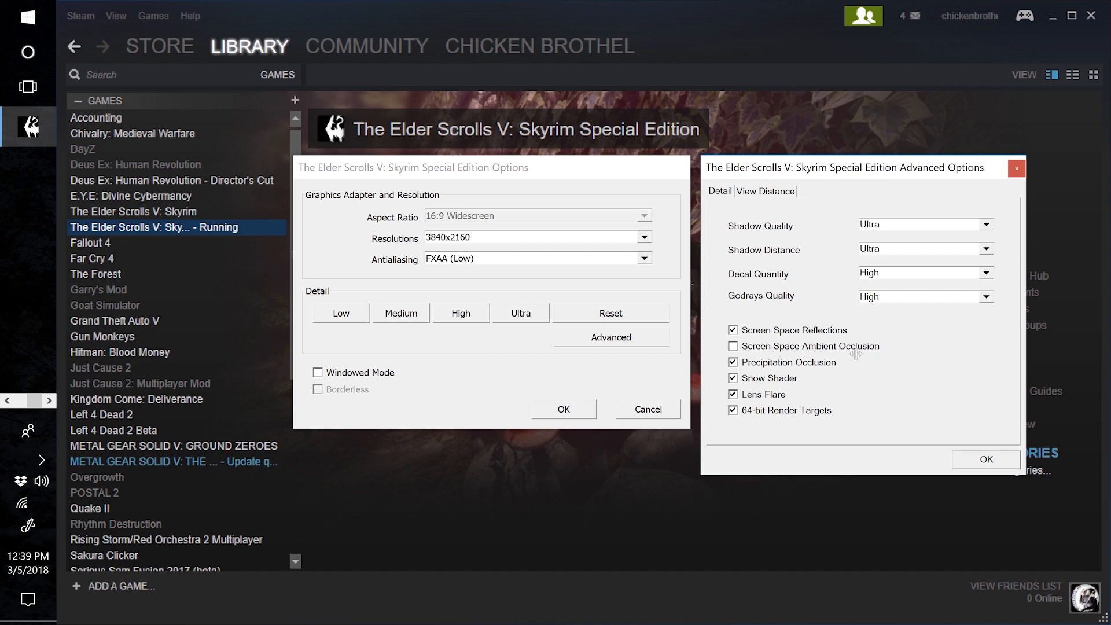
# Review the antialiasing choices, keeping FXAA (Low), and toggle Screen Space Ambient Occlusion on and back off
pyautogui.click(651, 261)
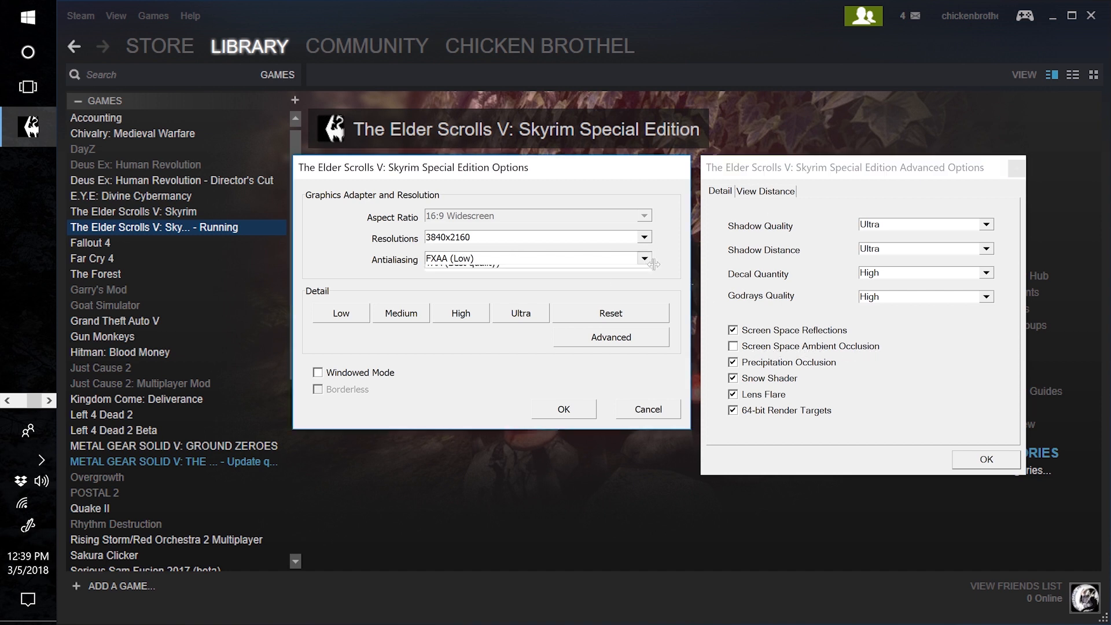
pyautogui.click(654, 263)
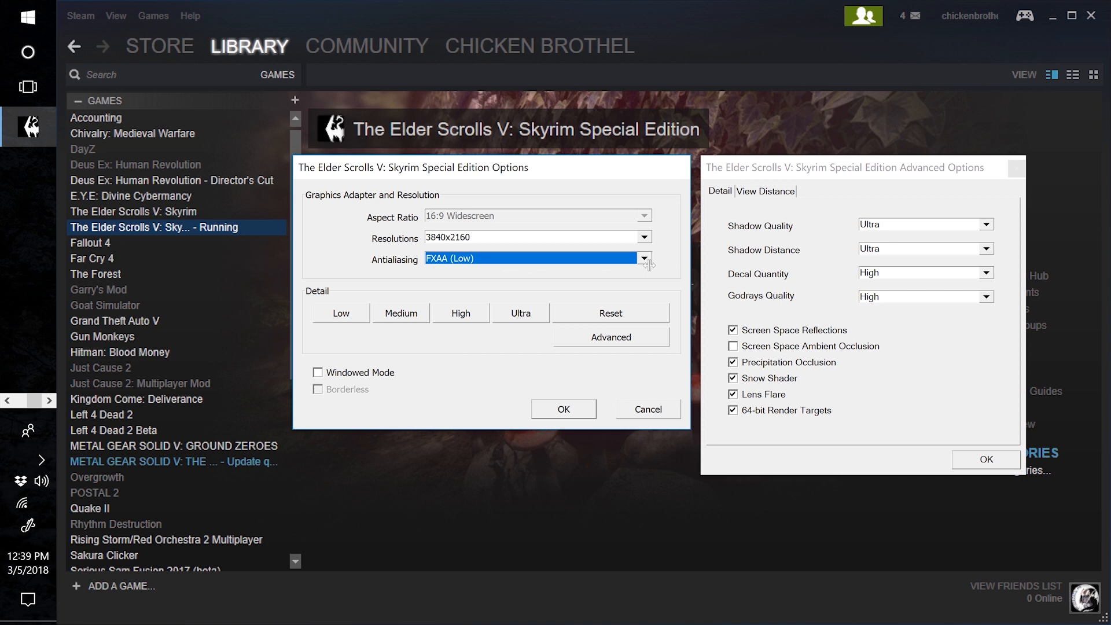
pyautogui.click(650, 266)
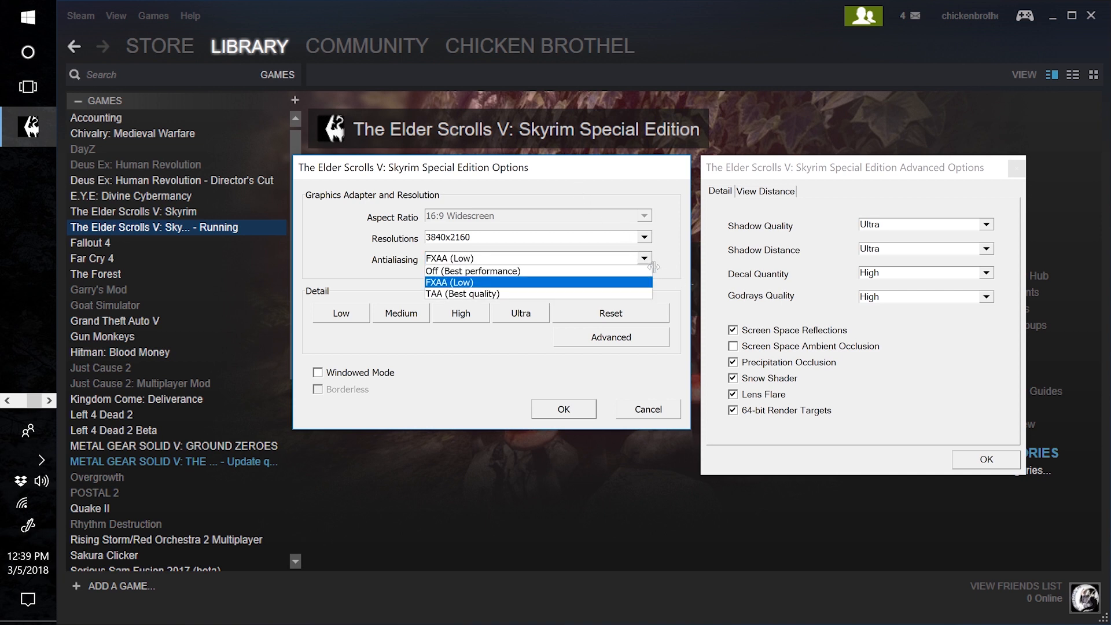
pyautogui.click(572, 287)
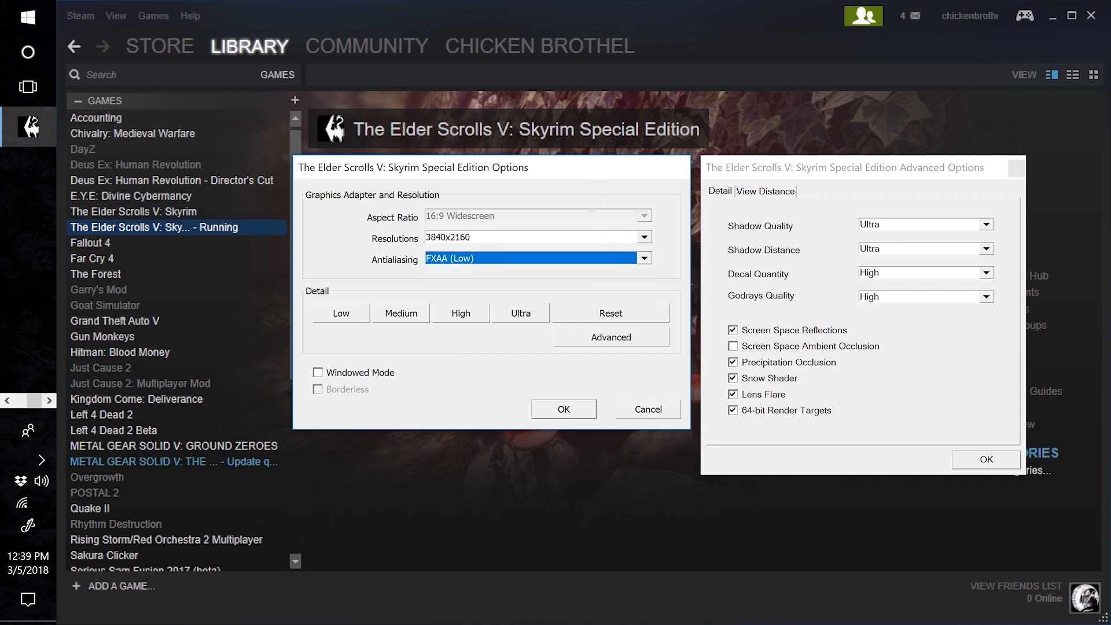
pyautogui.moveTo(598, 172); pyautogui.dragTo(627, 176)
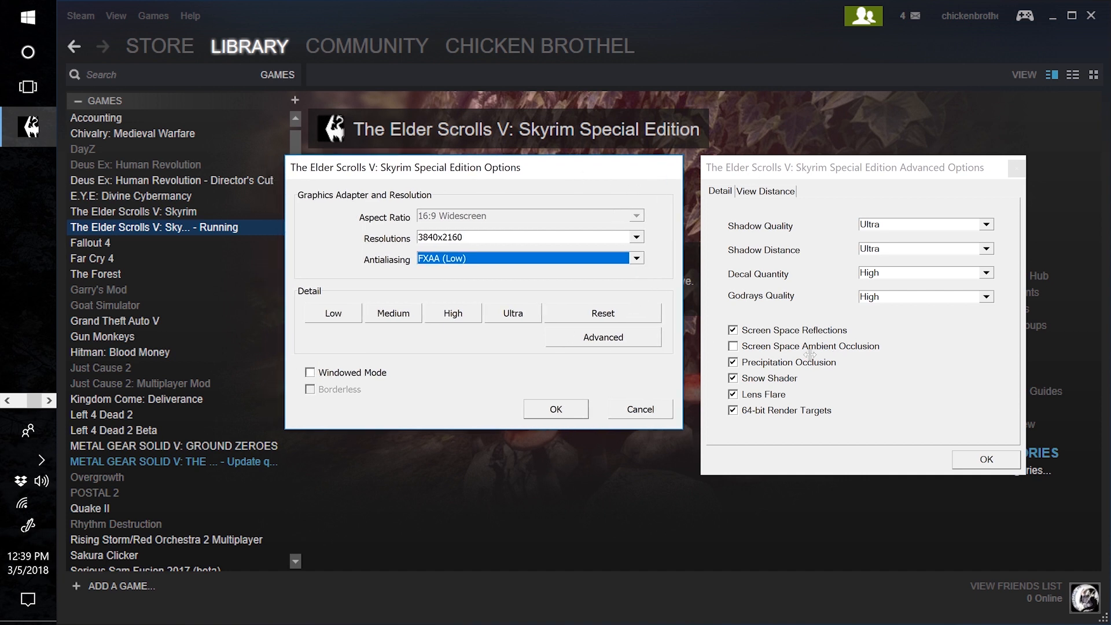
pyautogui.click(735, 351)
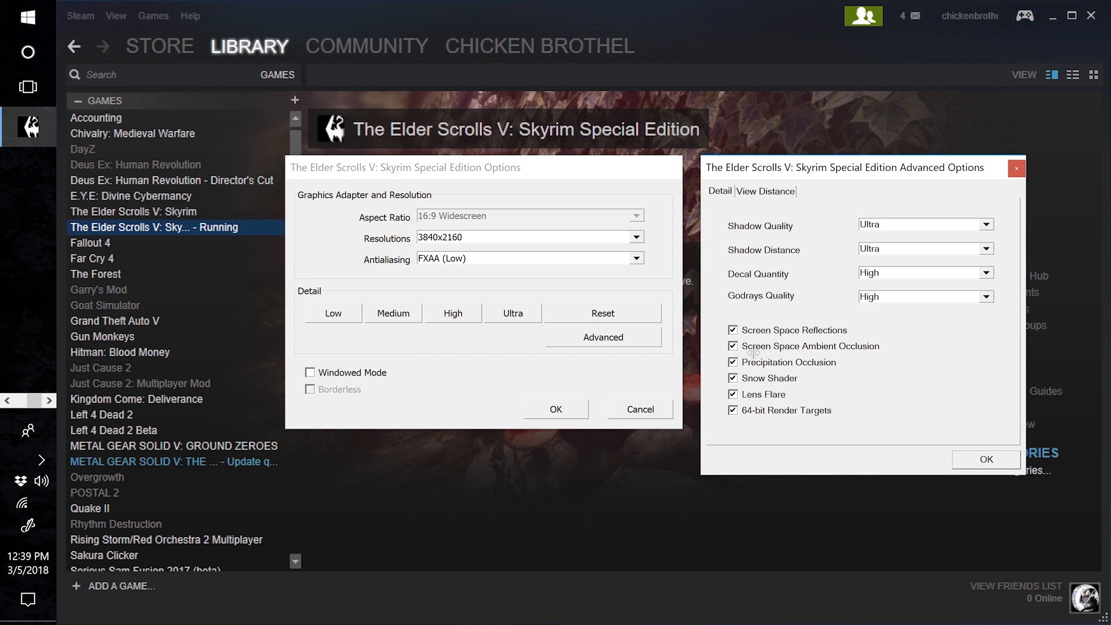
pyautogui.click(742, 349)
pyautogui.click(753, 351)
# Recheck the antialiasing choices and accept both the advanced and the main graphics options
pyautogui.click(637, 260)
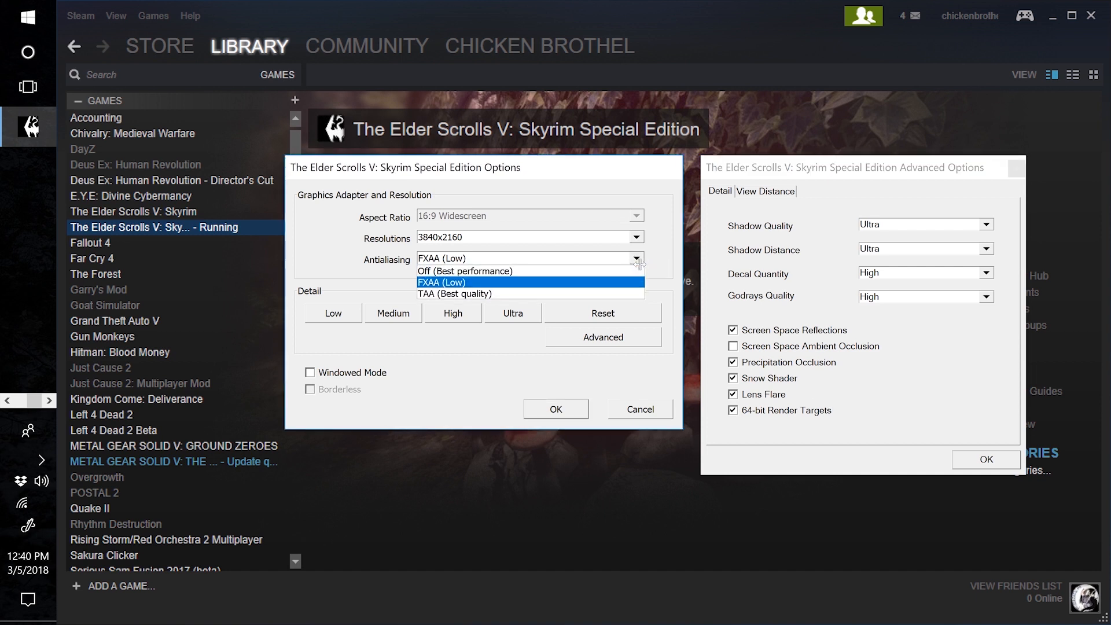
pyautogui.click(638, 263)
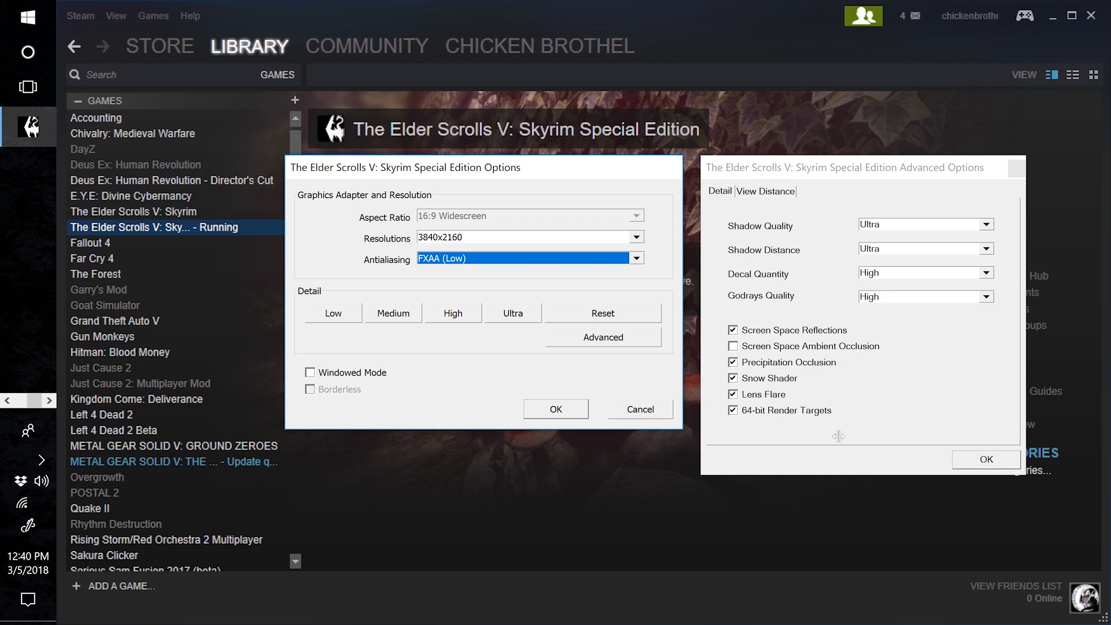
pyautogui.click(987, 459)
pyautogui.click(556, 409)
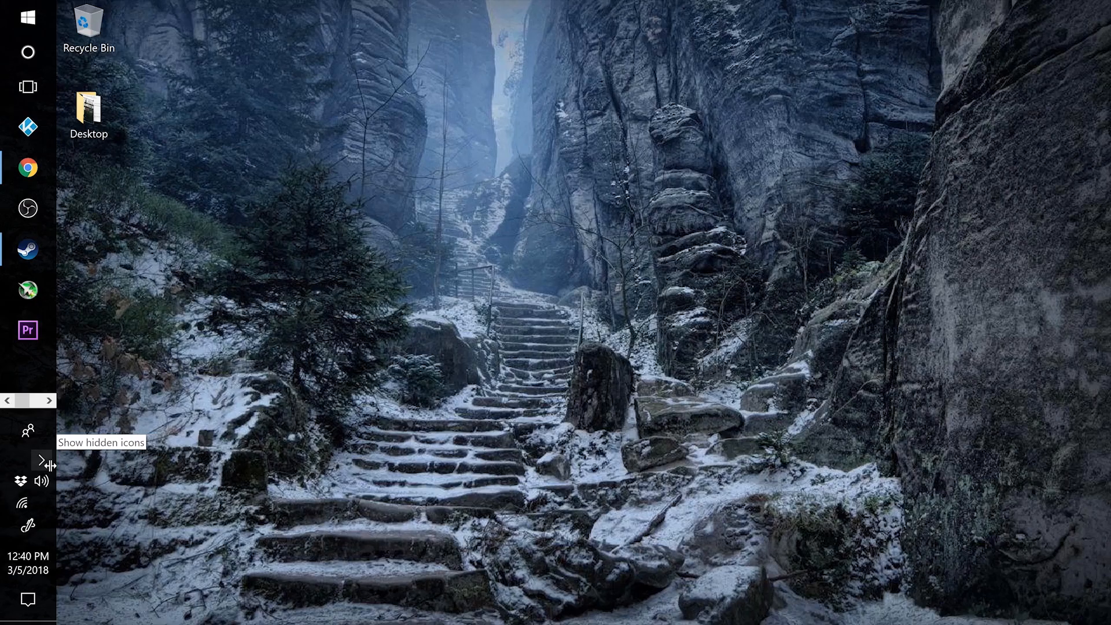
# Switch to NVIDIA Control Panel and select Skyrim Special Edition as the program whose 3D settings are customized
pyautogui.click(41, 459)
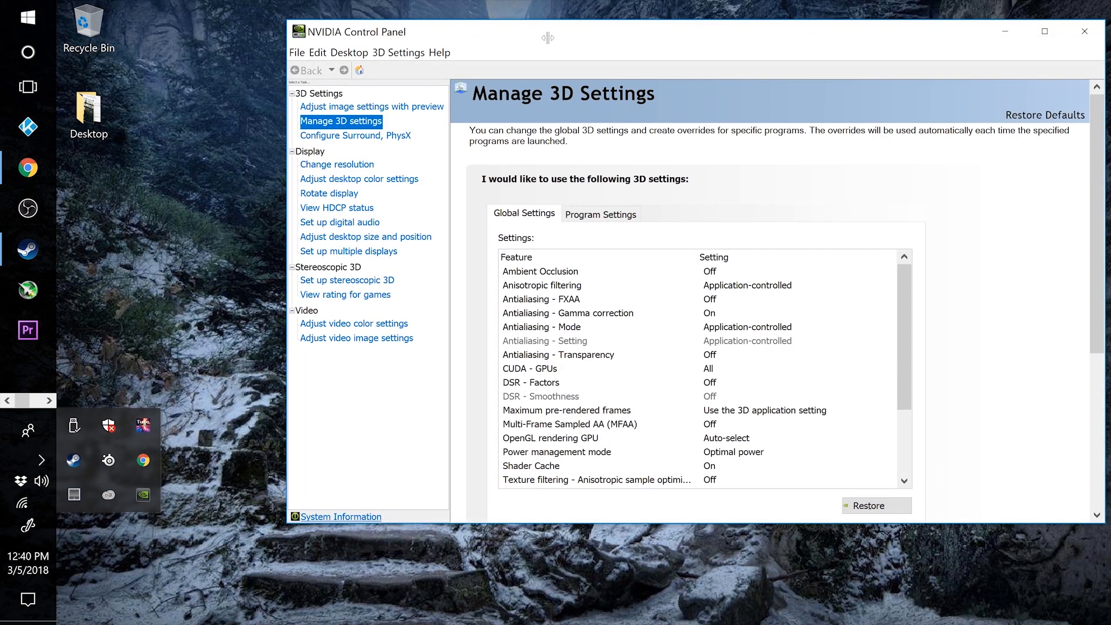
pyautogui.moveTo(548, 37); pyautogui.dragTo(500, 40)
pyautogui.click(552, 215)
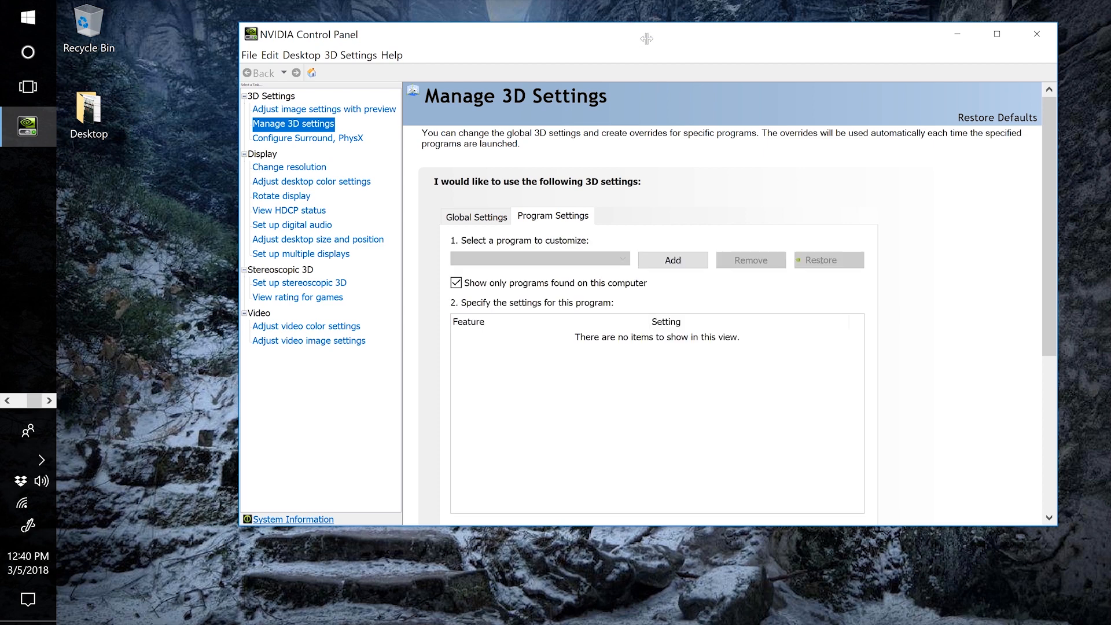
pyautogui.moveTo(642, 33); pyautogui.dragTo(614, 32)
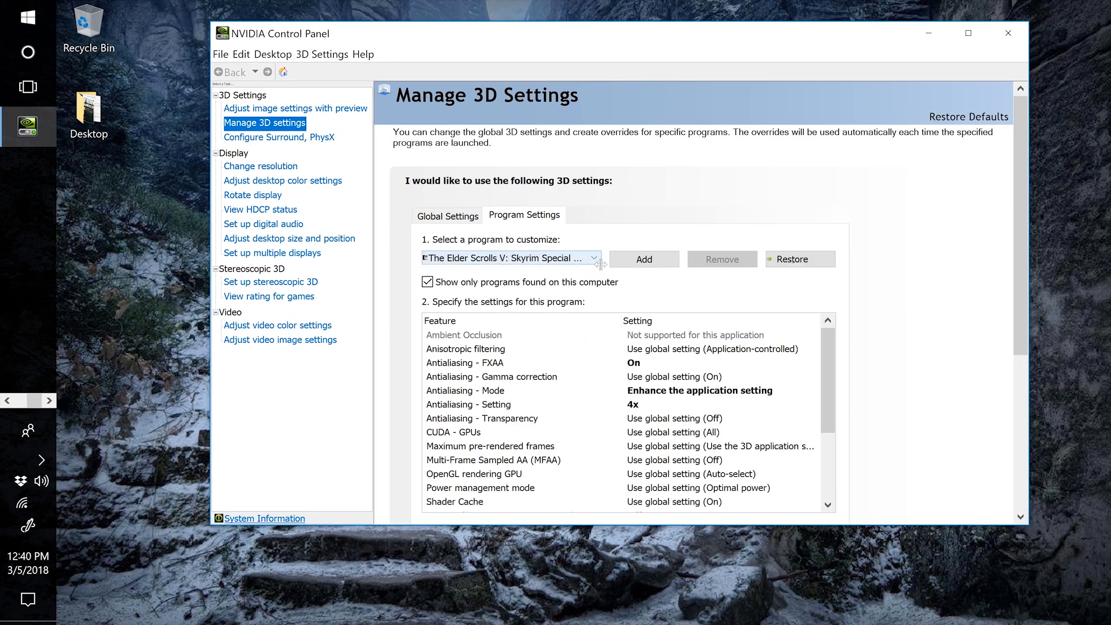
pyautogui.moveTo(563, 30); pyautogui.dragTo(533, 32)
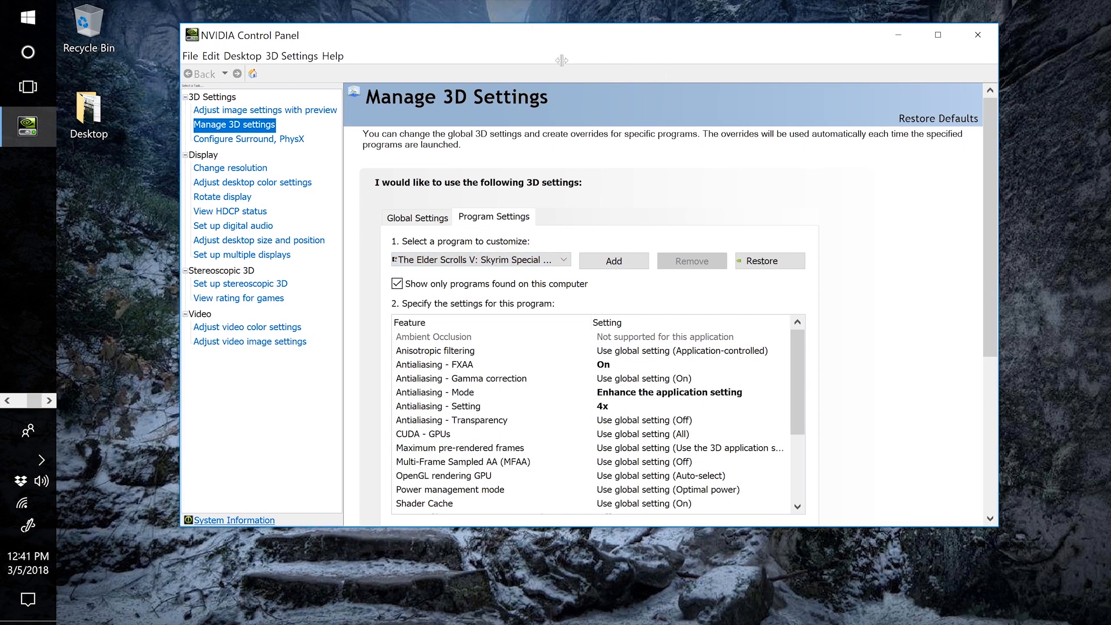
pyautogui.moveTo(545, 42); pyautogui.dragTo(526, 41)
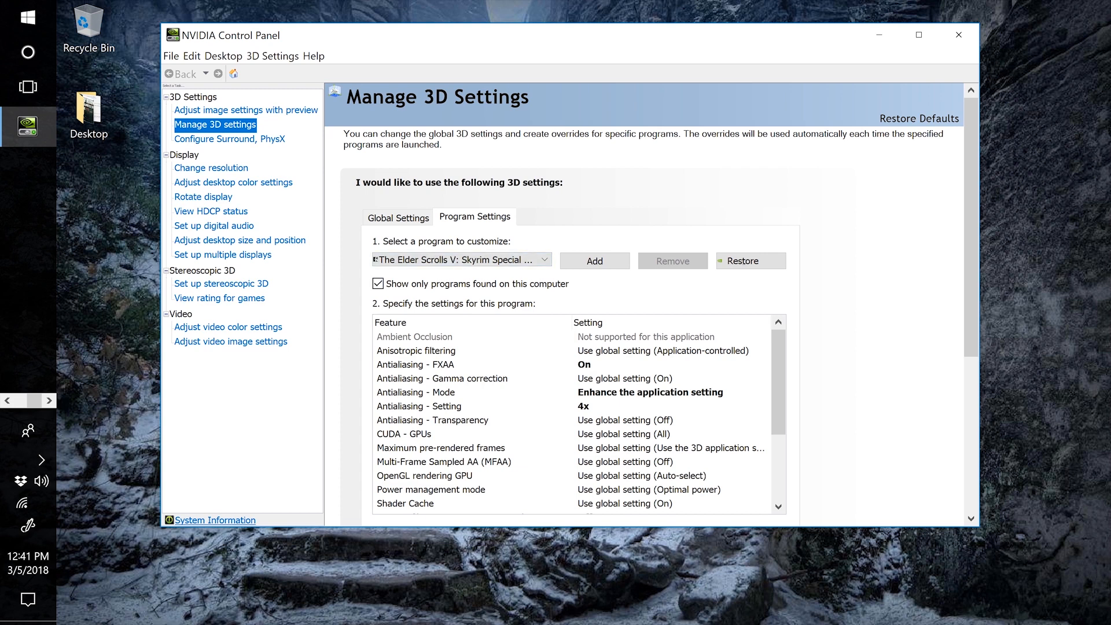
pyautogui.moveTo(570, 35); pyautogui.dragTo(551, 34)
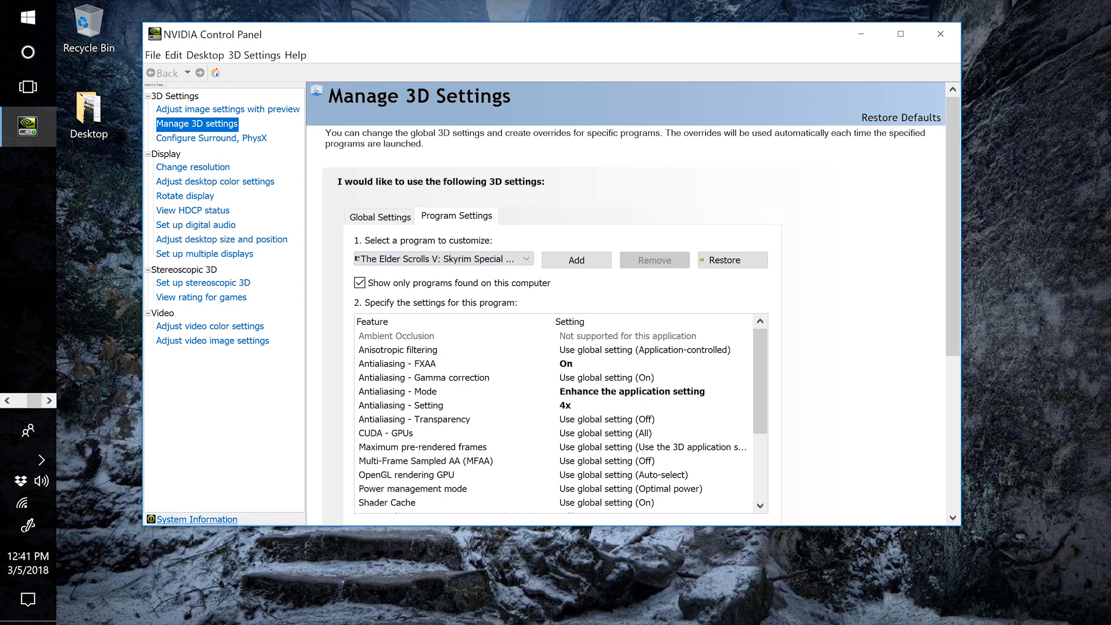
pyautogui.moveTo(524, 33); pyautogui.dragTo(545, 32)
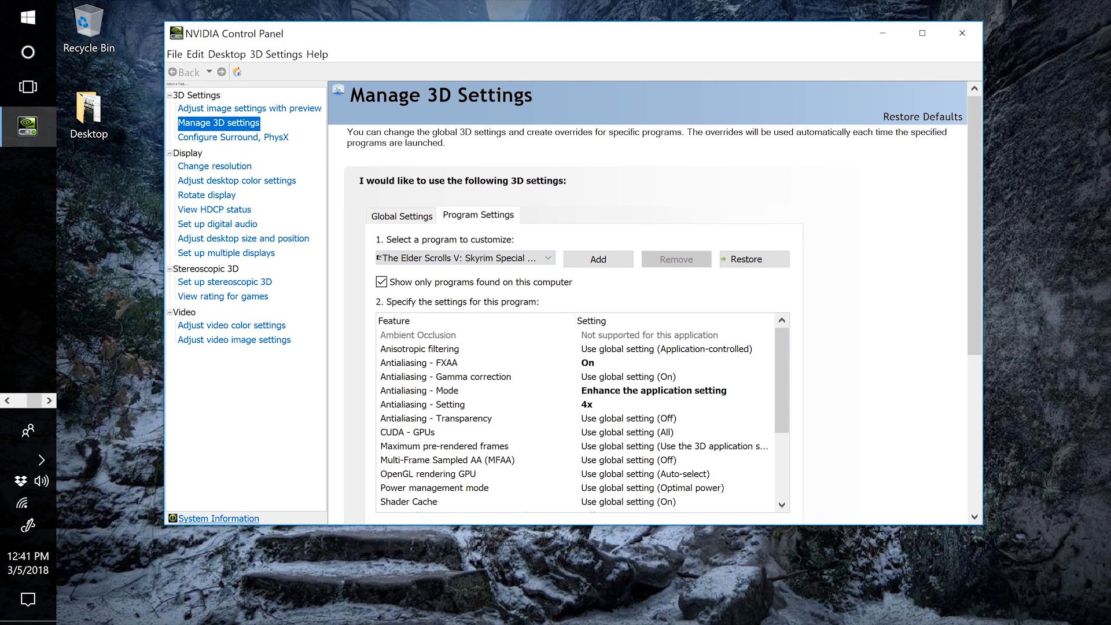
# For Skyrim Special Edition, set the antialiasing mode to Enhance the application setting and the antialiasing setting to 4x
pyautogui.click(419, 363)
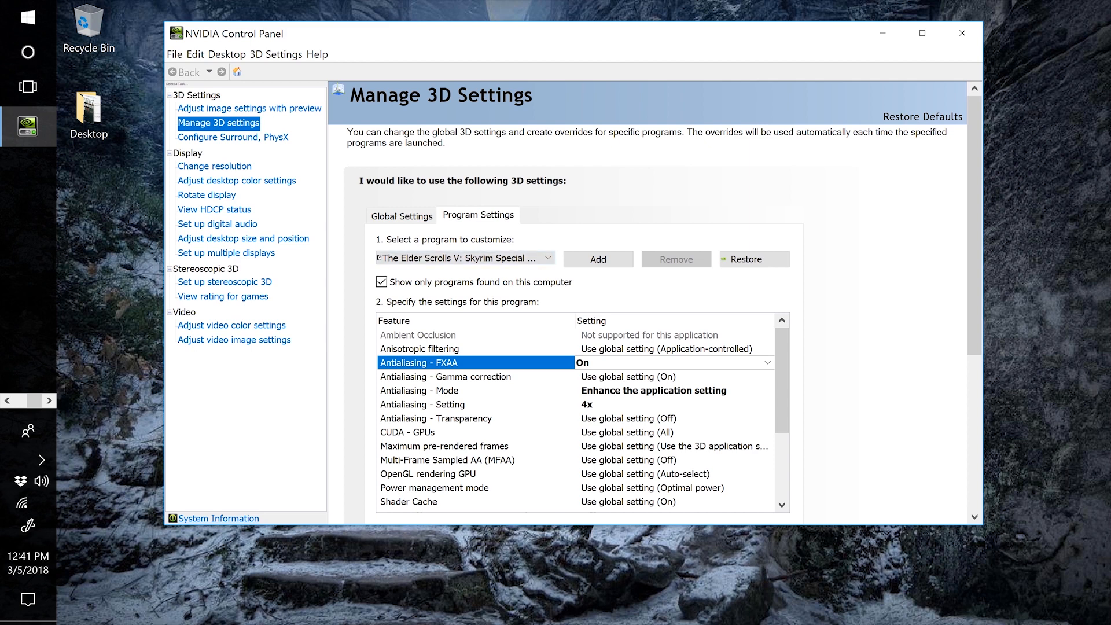
pyautogui.click(767, 390)
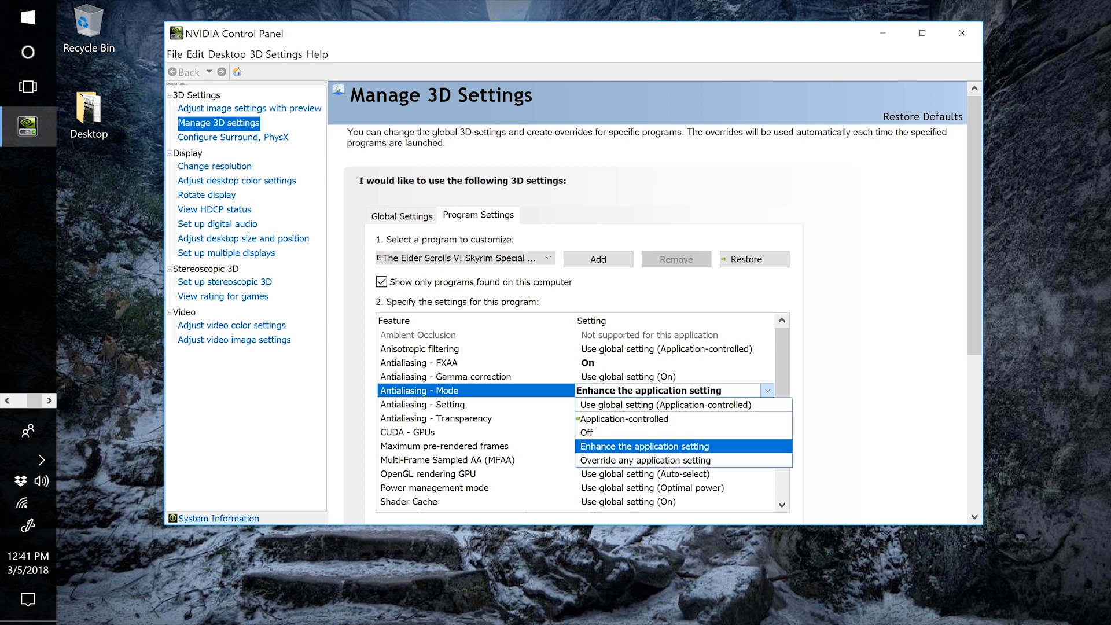
pyautogui.click(644, 447)
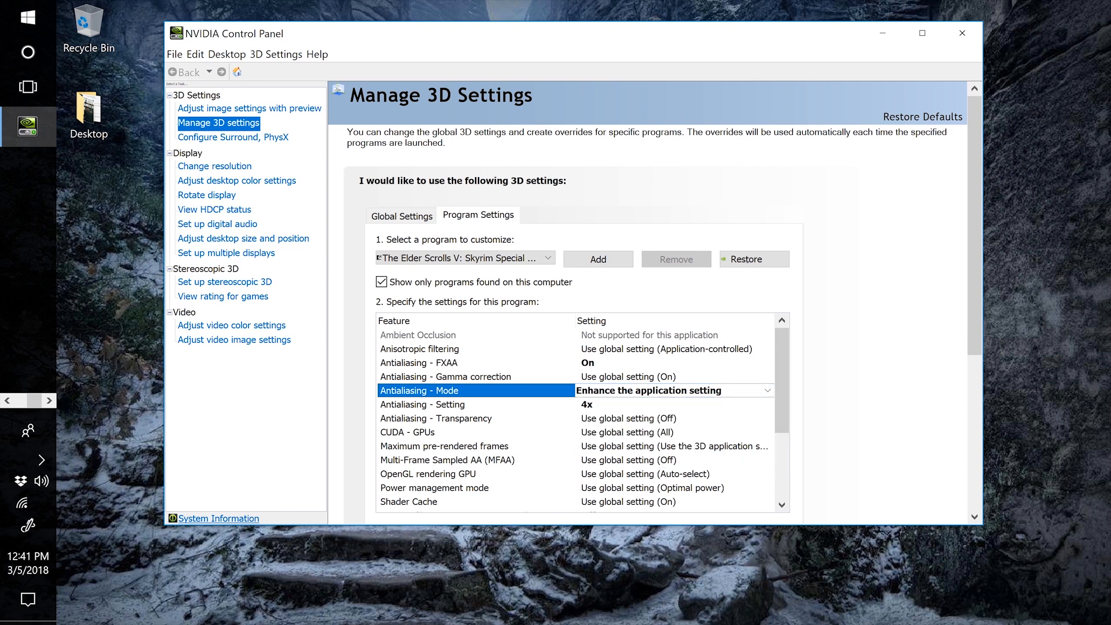
pyautogui.click(767, 404)
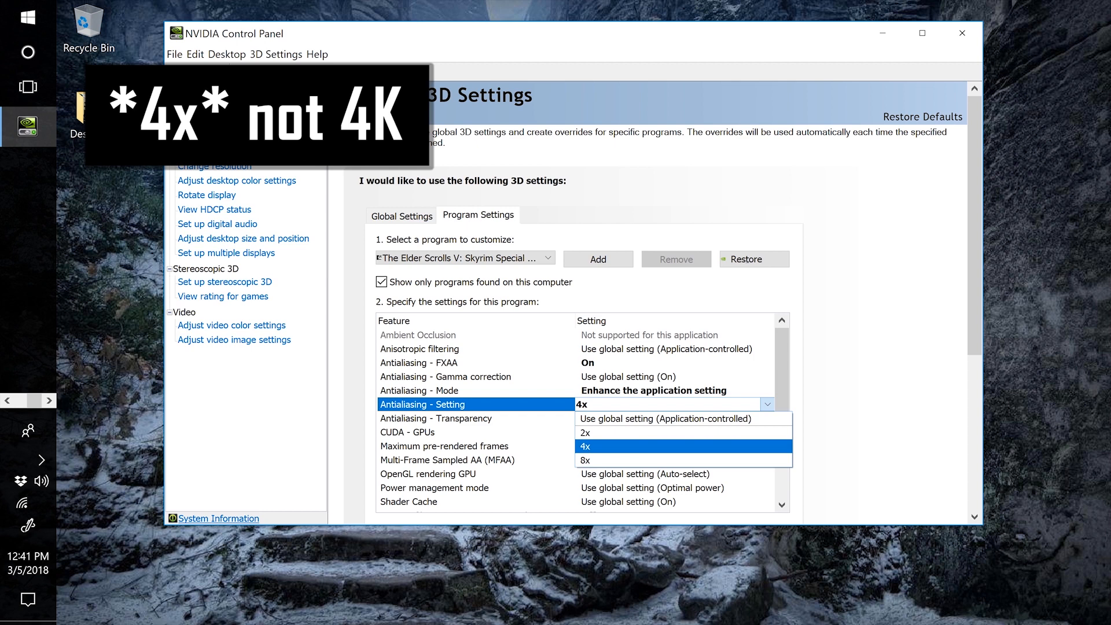
pyautogui.click(644, 447)
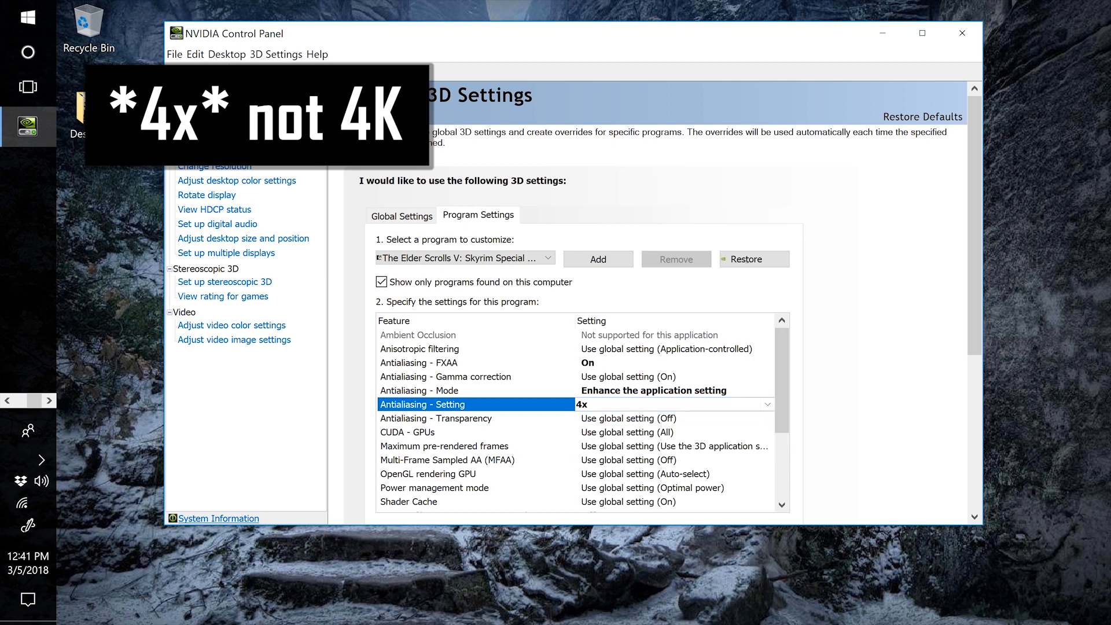
# Review the game's remaining 3D overrides, including the texture filtering options, and close NVIDIA Control Panel
pyautogui.scroll(-2, 583, 416)
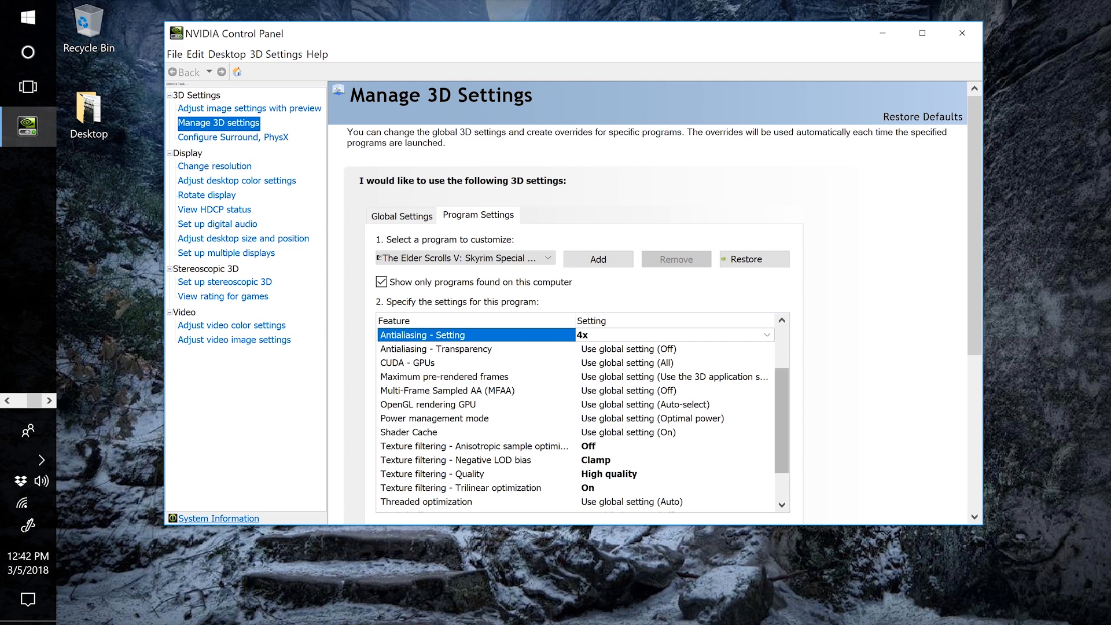
pyautogui.scroll(-1, 583, 417)
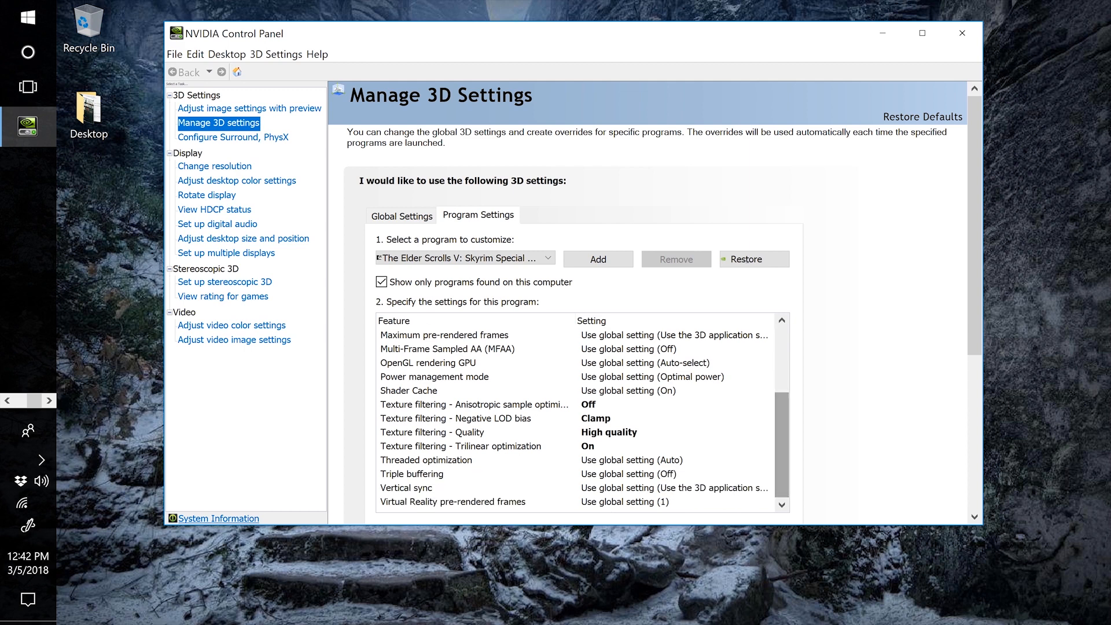
pyautogui.scroll(3, 584, 417)
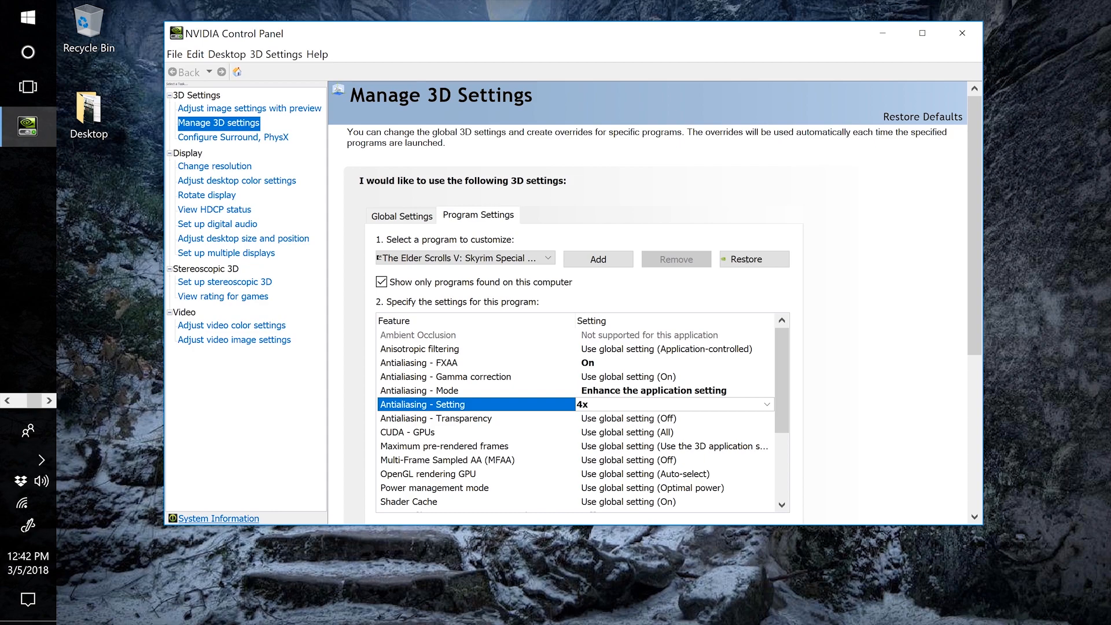
pyautogui.scroll(-3, 584, 416)
pyautogui.scroll(3, 583, 416)
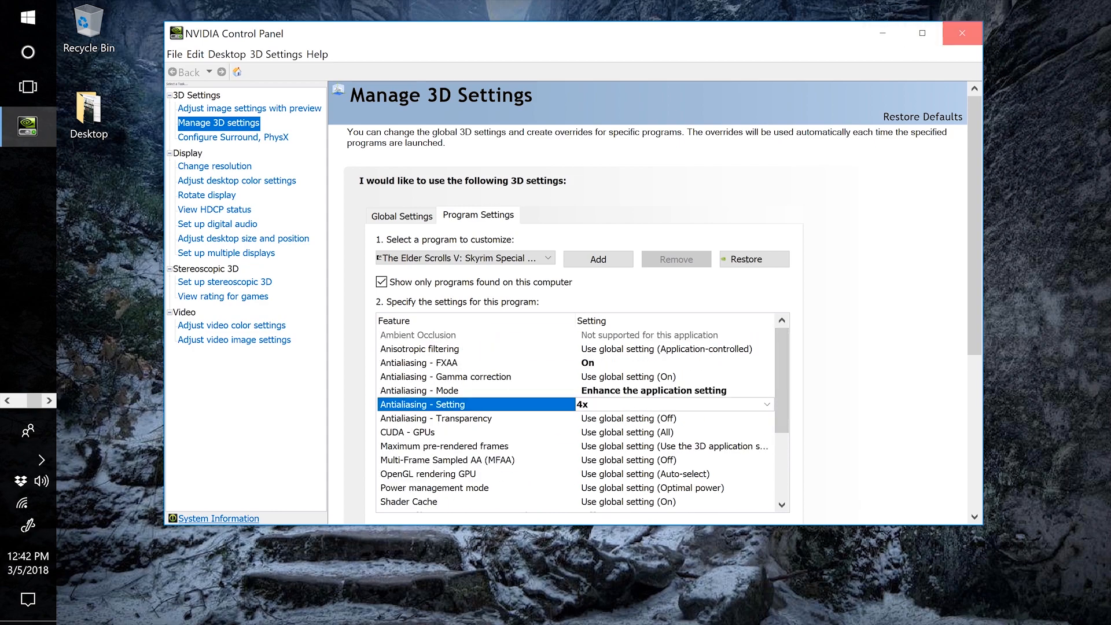
pyautogui.click(962, 33)
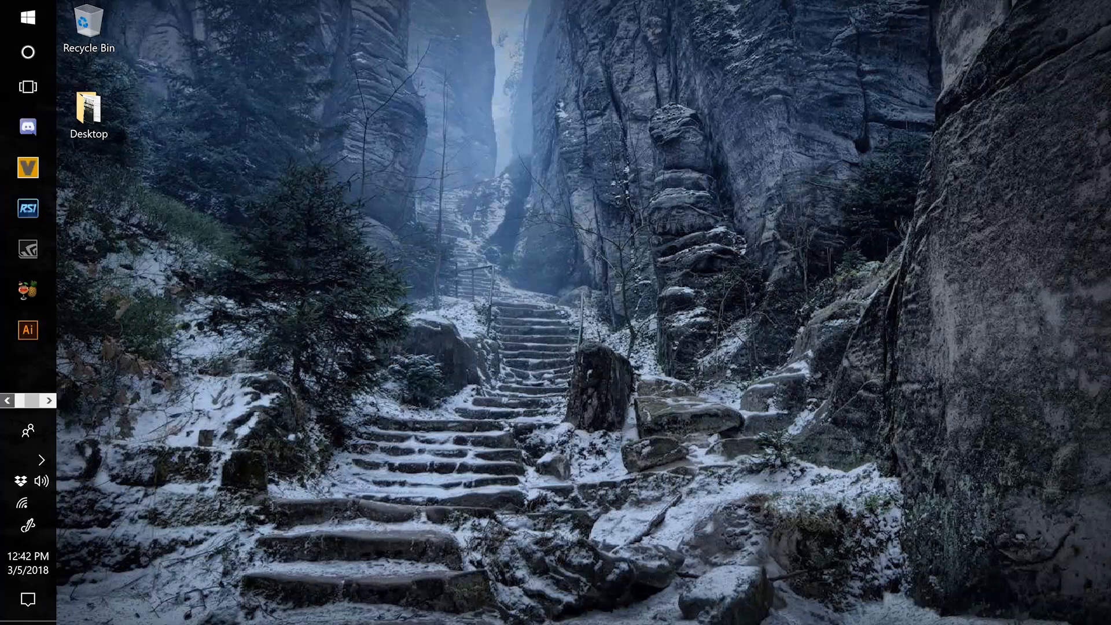
# Switch to Chrome and bring up the Mod Organizer 2 page on Nexus Mods
pyautogui.click(7, 400)
pyautogui.click(7, 400)
pyautogui.click(28, 168)
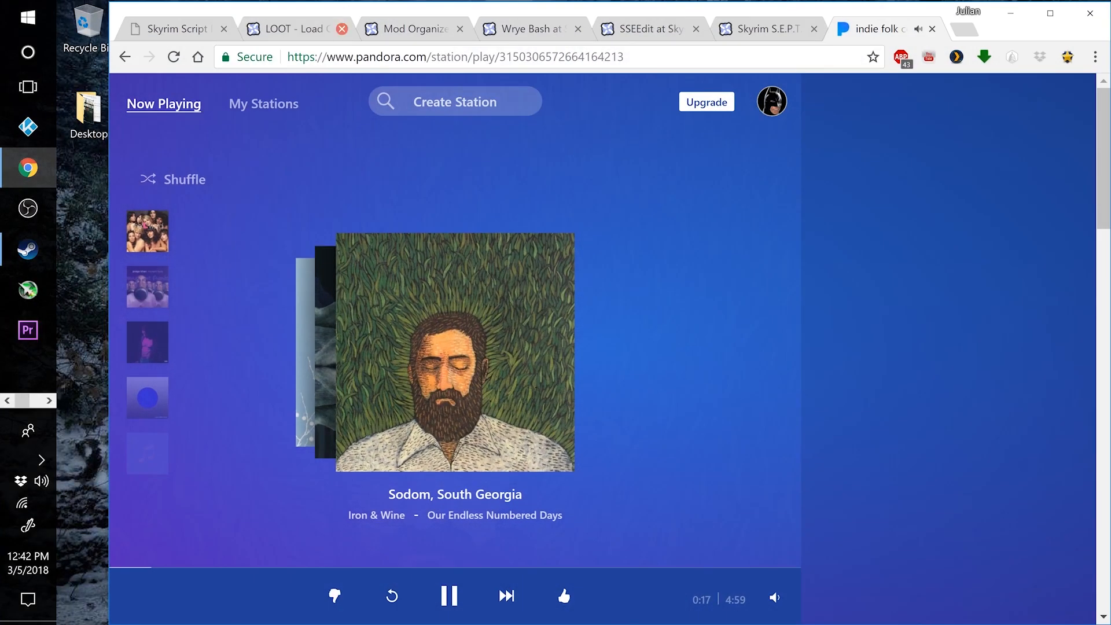
pyautogui.click(312, 29)
pyautogui.click(427, 29)
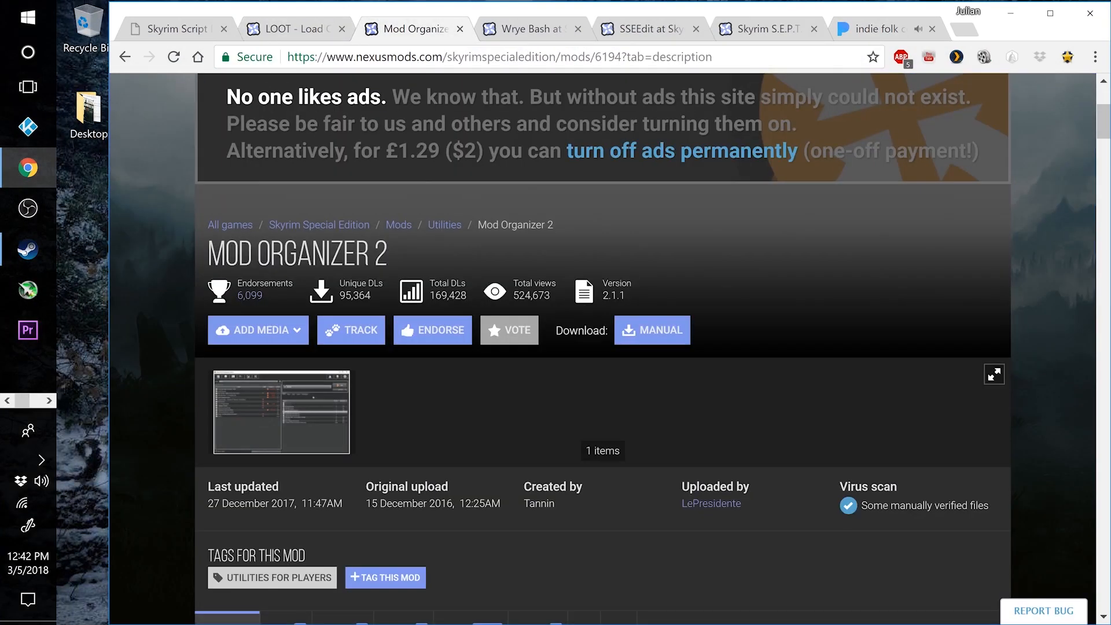
# Open the files list of Mod Organizer 2 and examine the Standalone Version under the main files
pyautogui.scroll(3, 602, 349)
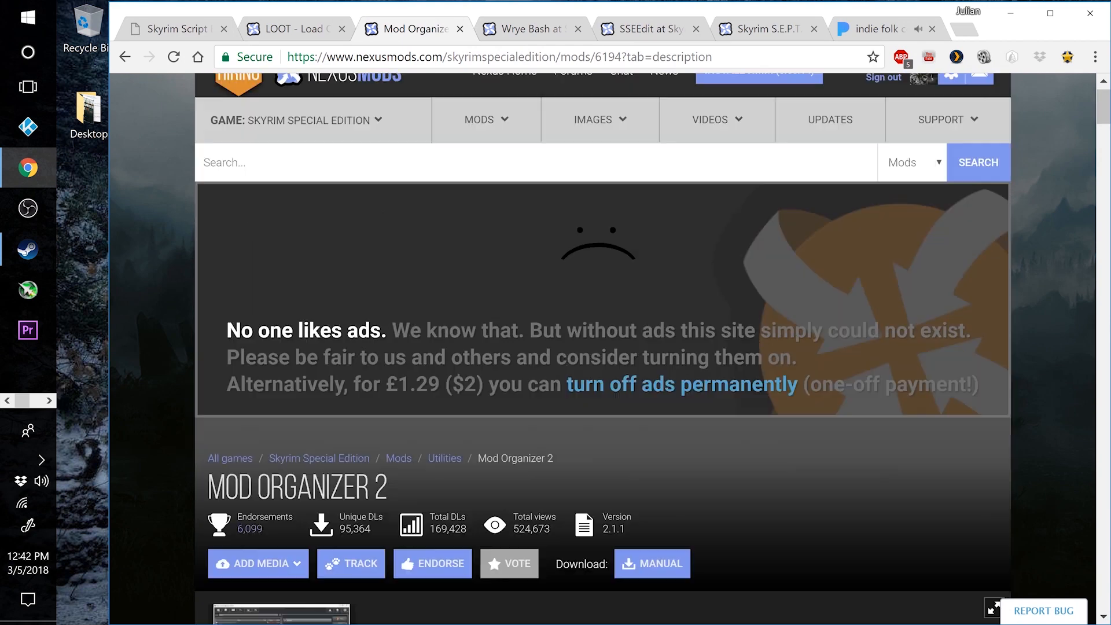
pyautogui.scroll(-6, 603, 348)
pyautogui.click(277, 371)
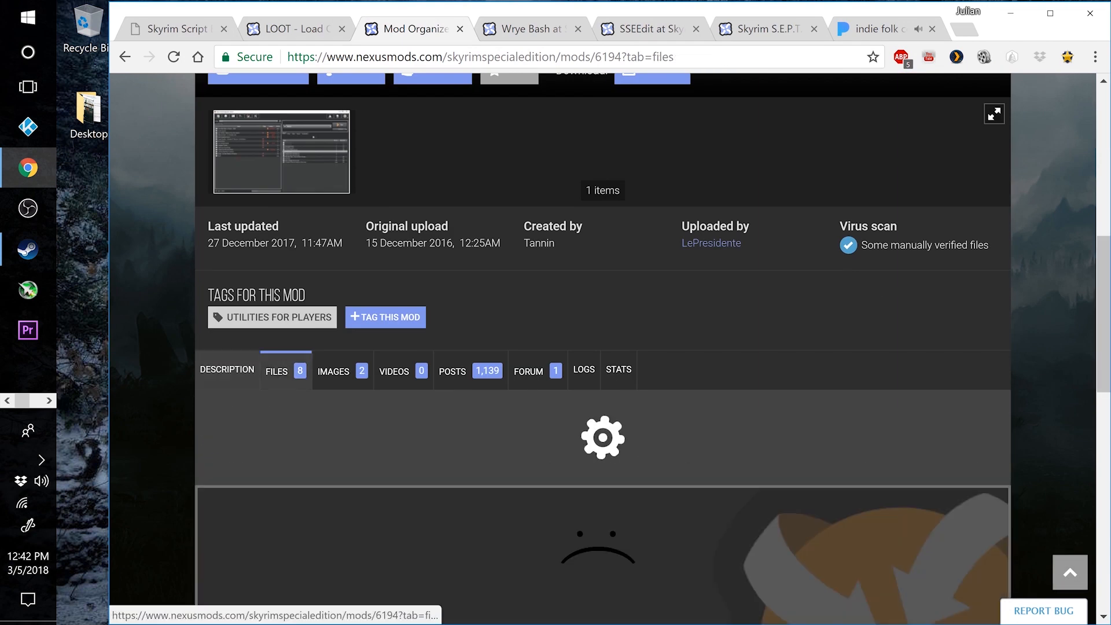
pyautogui.scroll(-1, 276, 371)
pyautogui.scroll(-1, 602, 347)
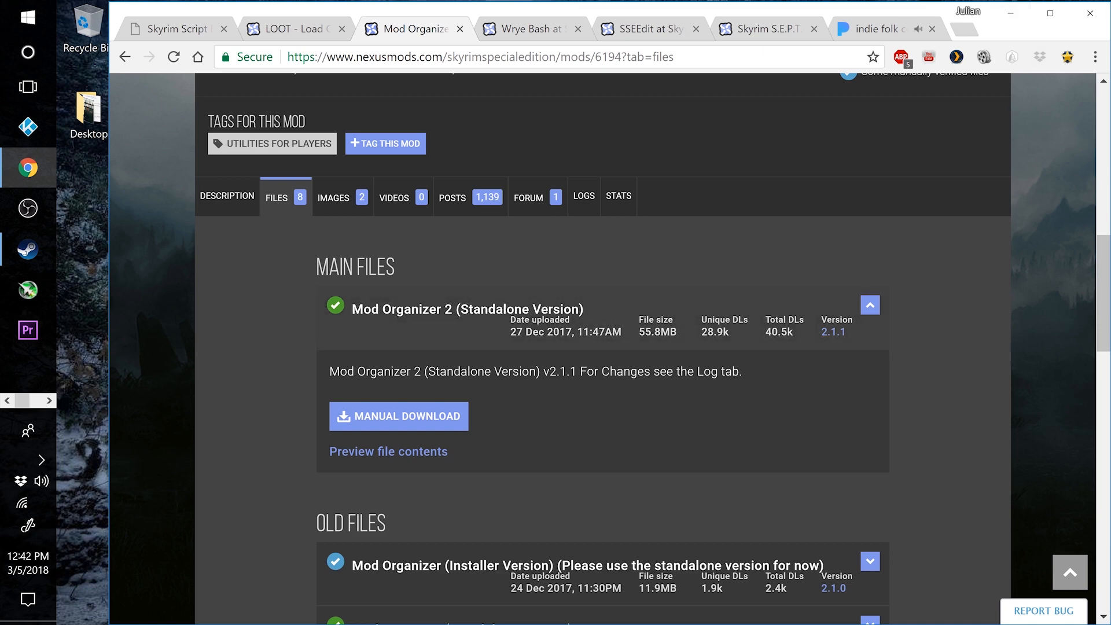
pyautogui.scroll(6, 602, 347)
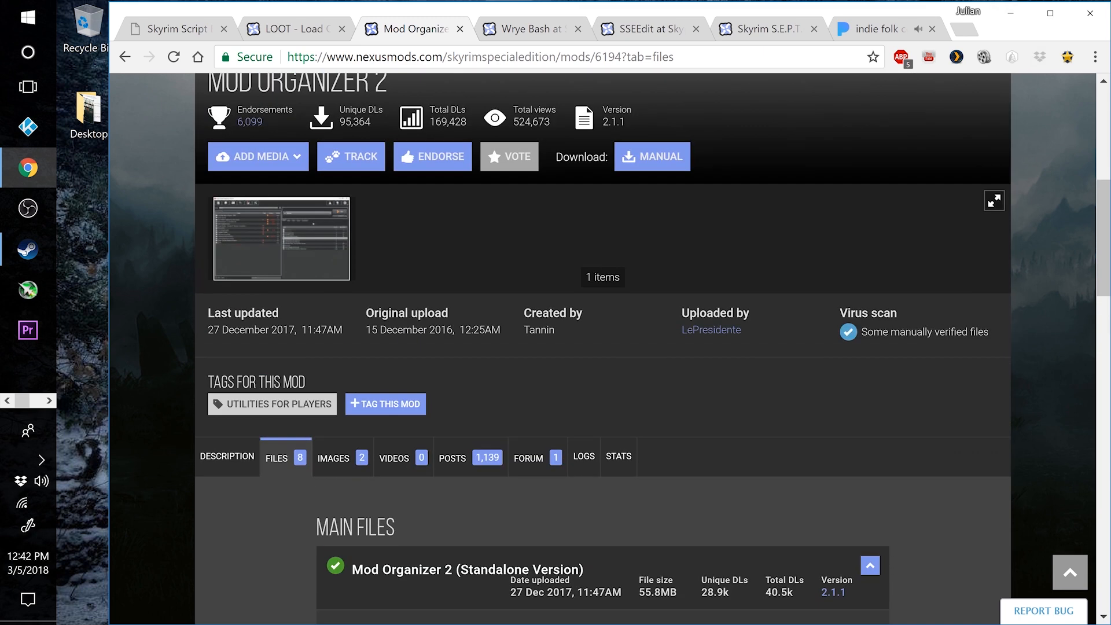
pyautogui.scroll(-4, 602, 348)
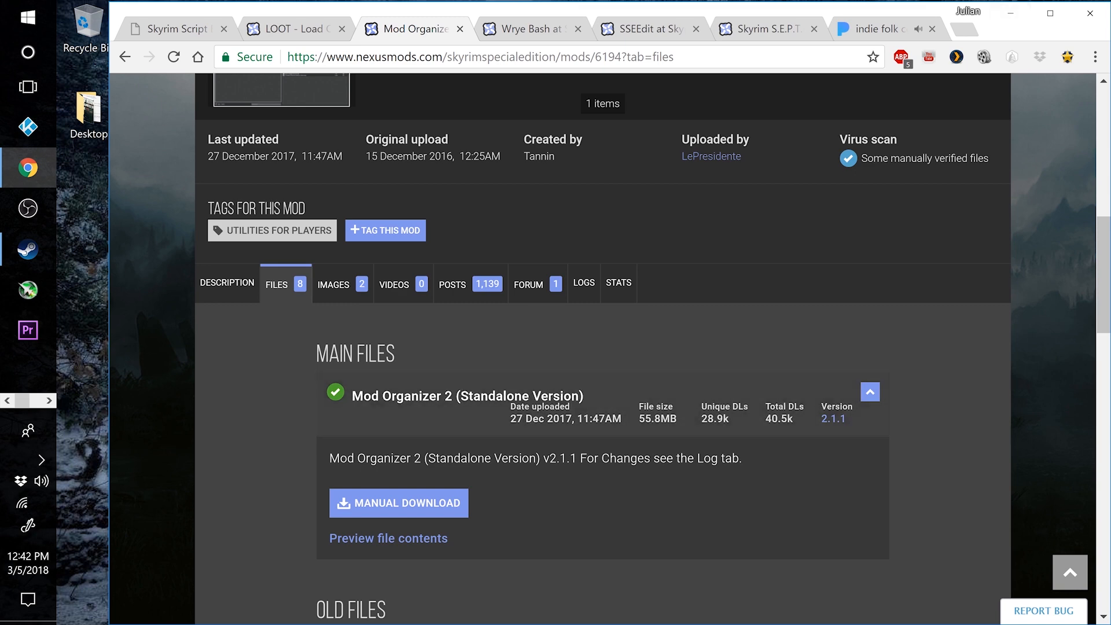
# Minimize the browser, launch Mod Organizer, and widen the mod list's Version column
pyautogui.click(1010, 12)
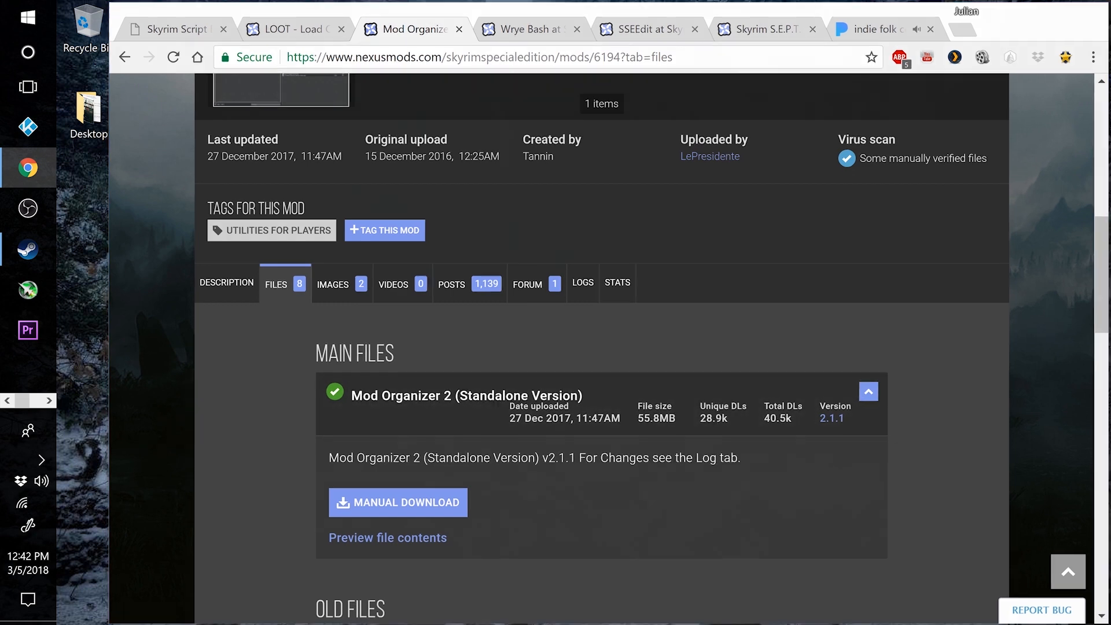
pyautogui.click(49, 400)
pyautogui.click(49, 400)
pyautogui.click(49, 401)
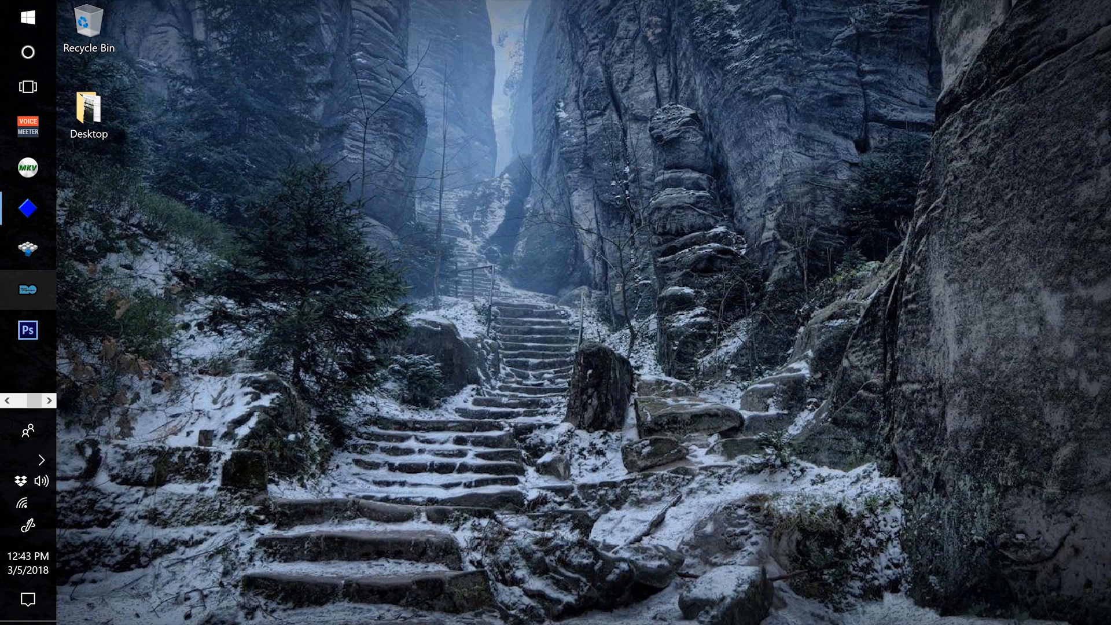
pyautogui.click(28, 289)
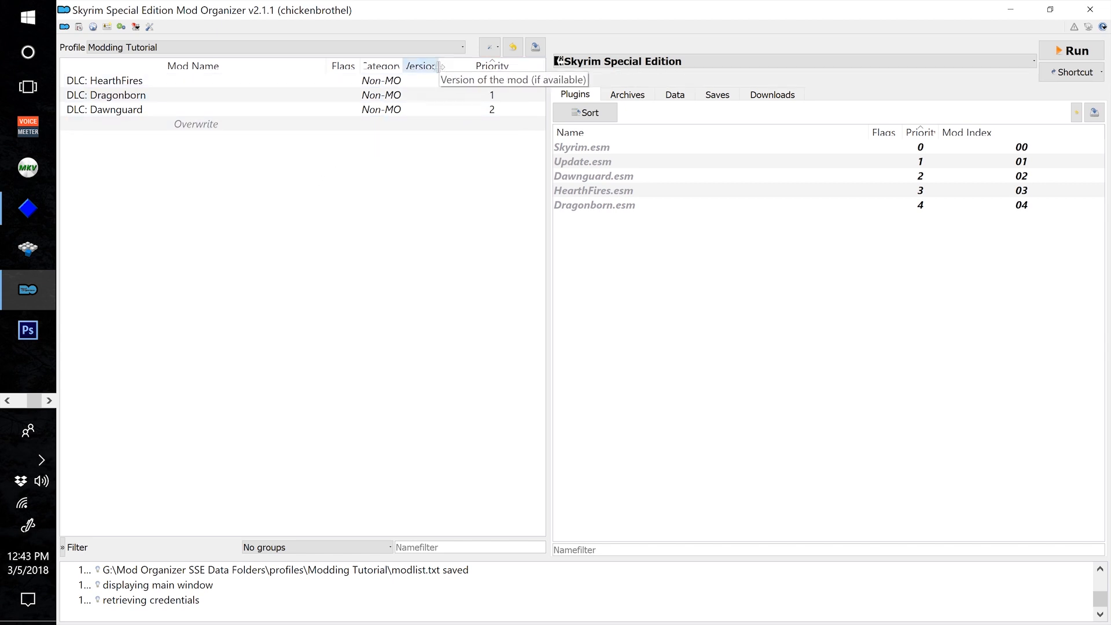
pyautogui.moveTo(438, 67); pyautogui.dragTo(446, 67)
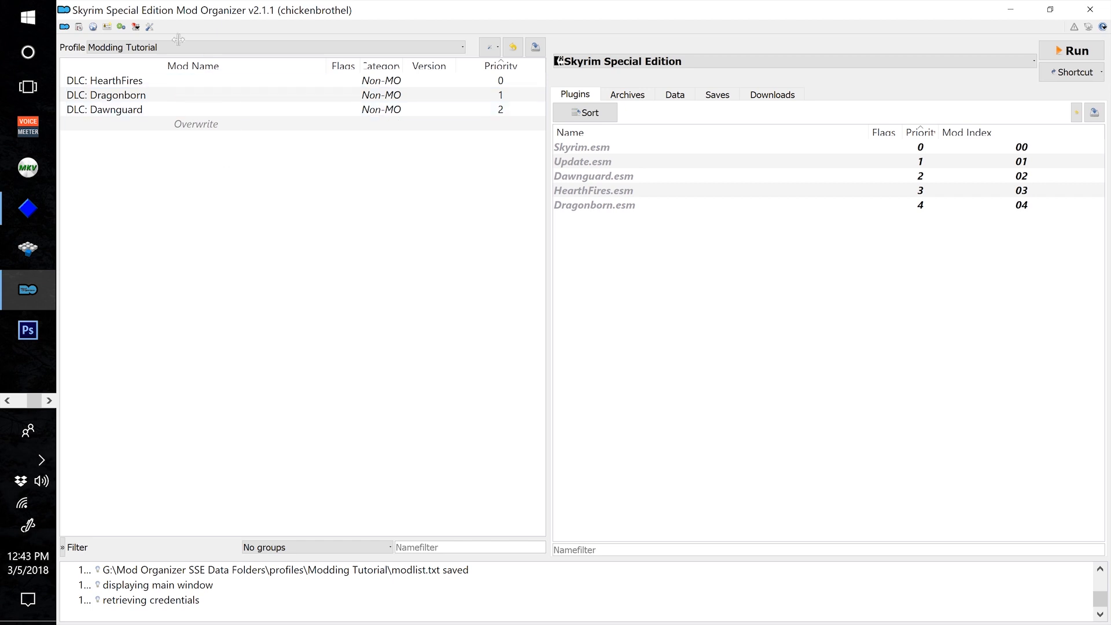
# Open Mod Organizer's settings and apply the Fusion interface style
pyautogui.click(150, 27)
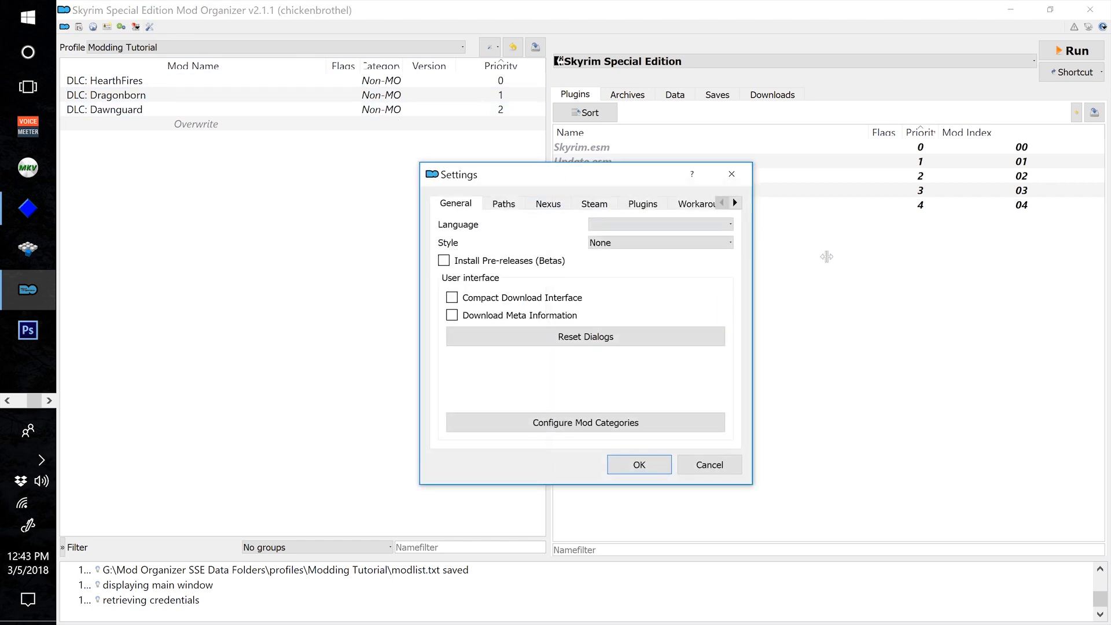
pyautogui.click(730, 244)
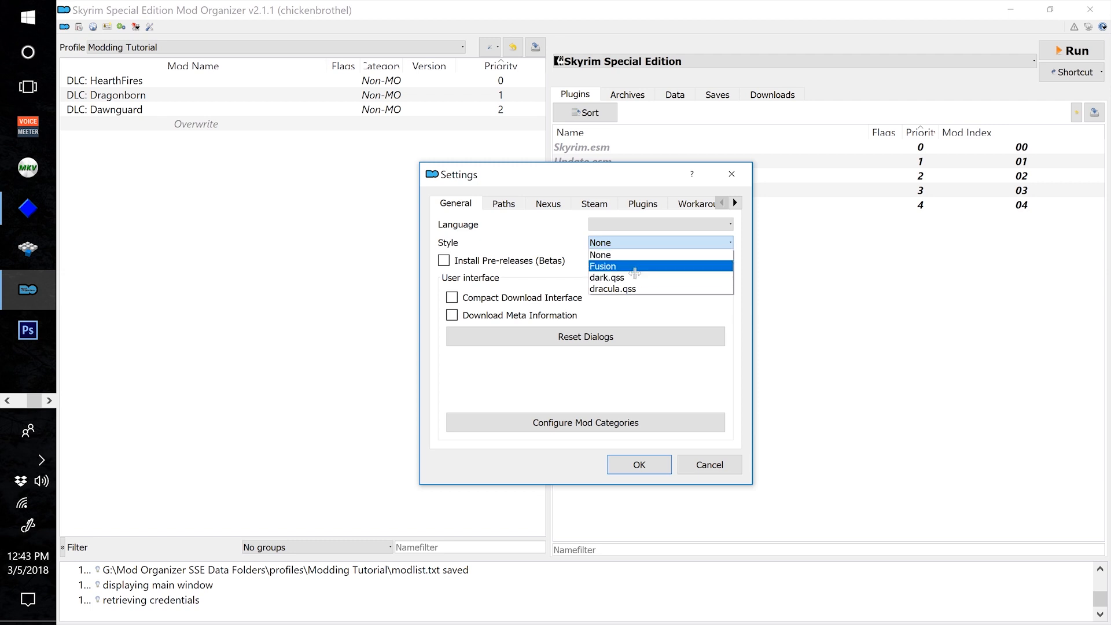
pyautogui.click(630, 266)
pyautogui.click(644, 460)
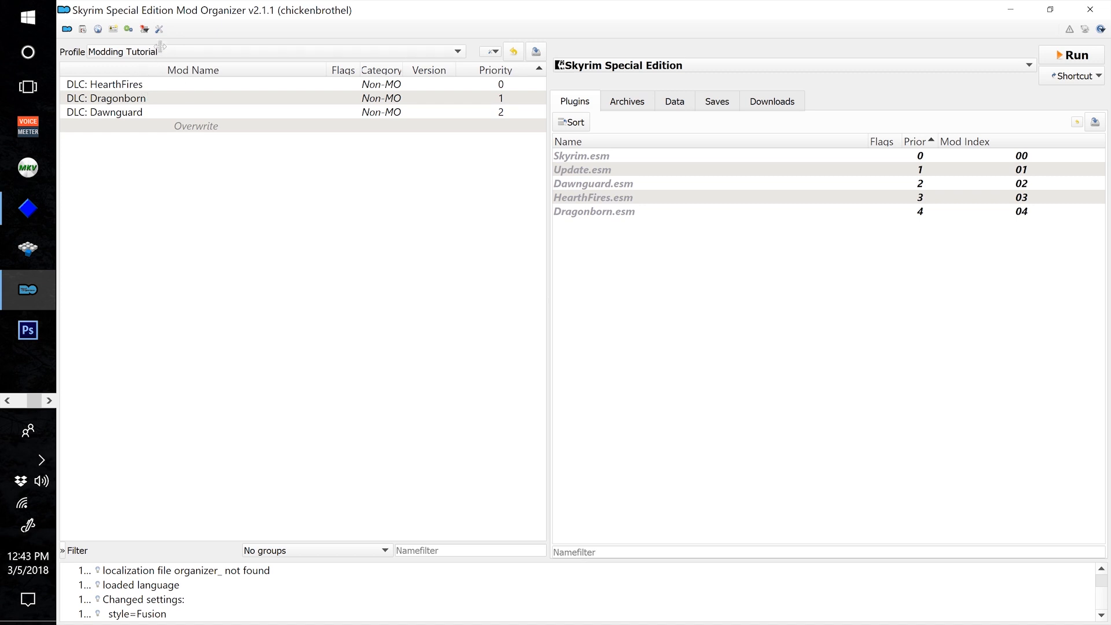
# Change the interface style to dark.qss in the general settings and apply it
pyautogui.click(159, 30)
pyautogui.click(628, 249)
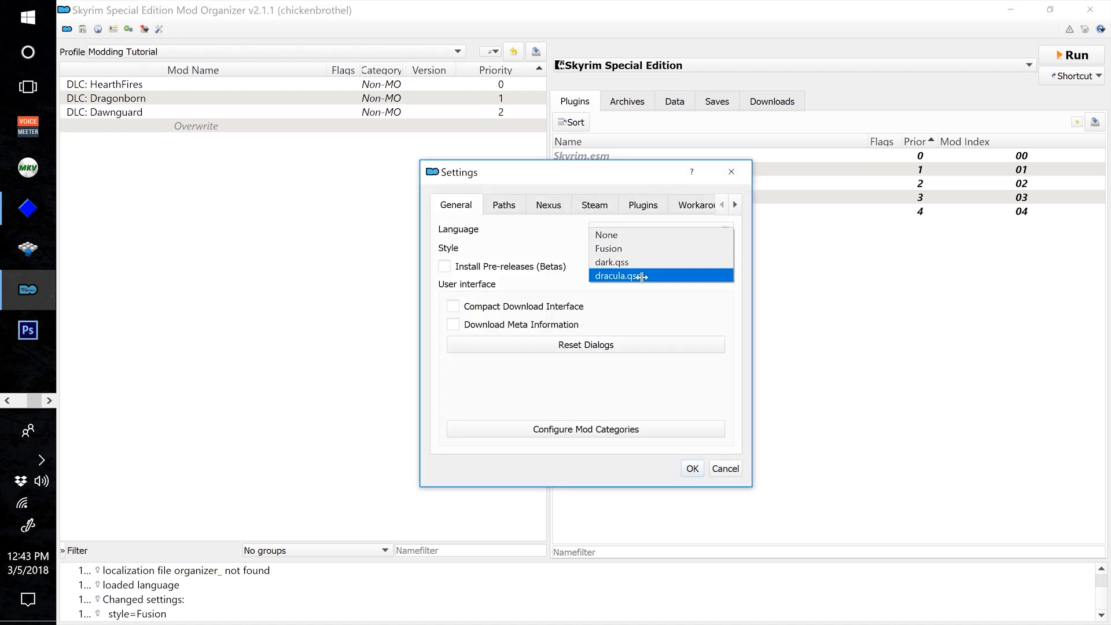
pyautogui.click(633, 263)
pyautogui.click(693, 468)
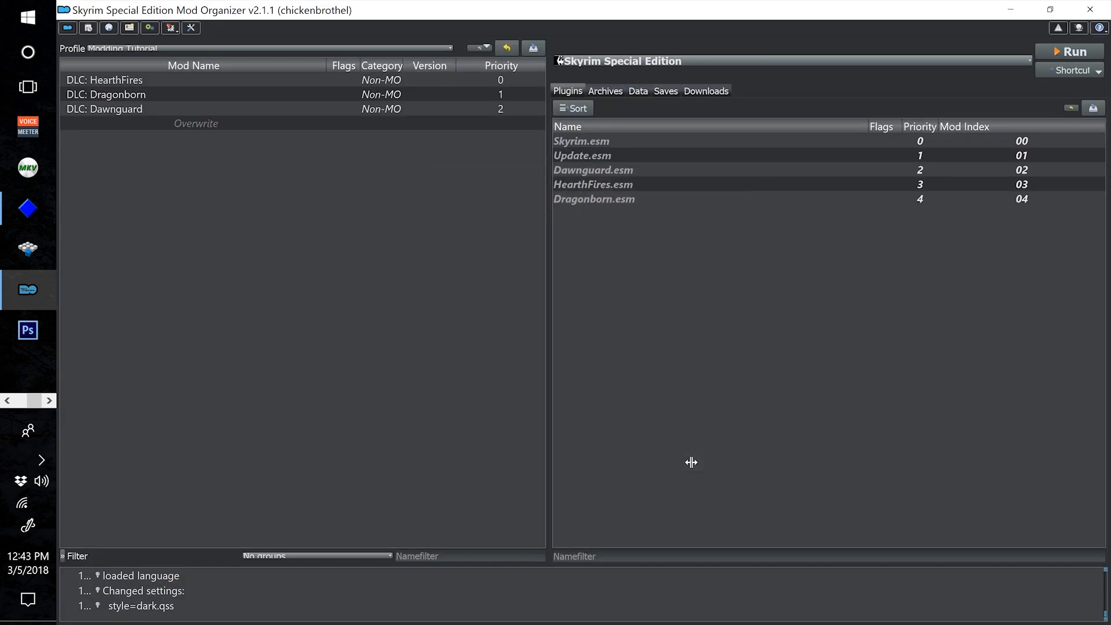
# Set the interface style to dracula.qss in the general settings and apply it
pyautogui.click(191, 27)
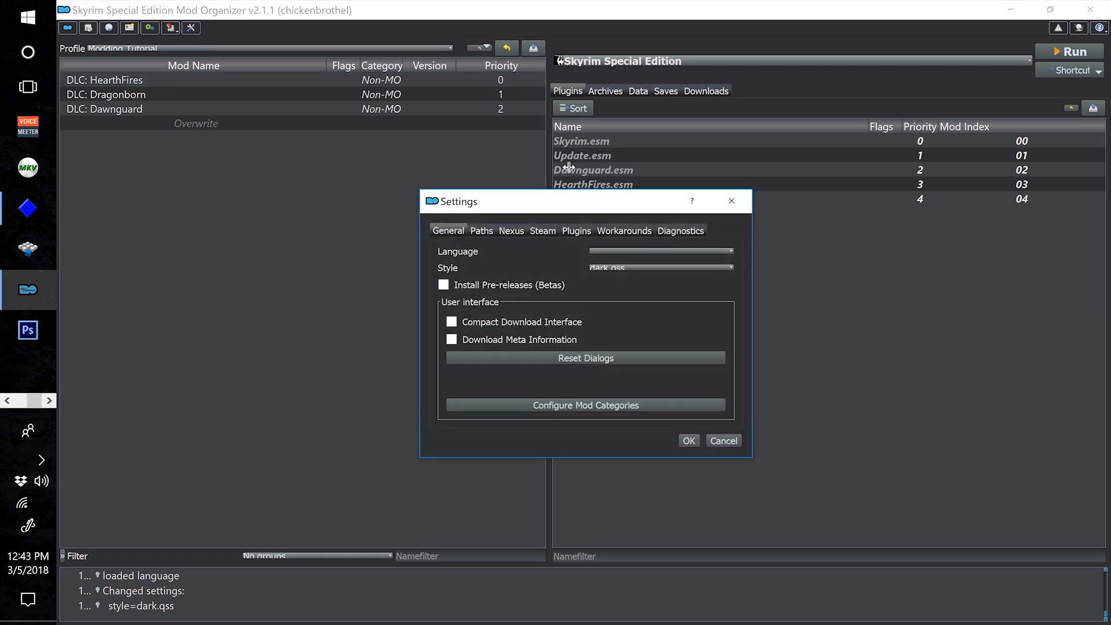
pyautogui.click(734, 208)
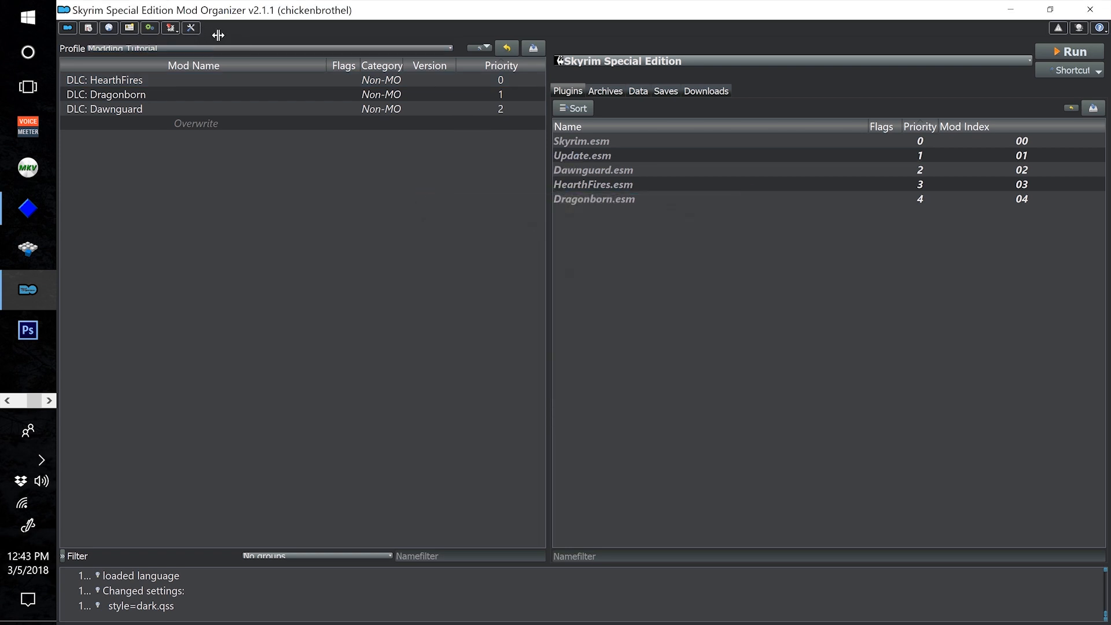
pyautogui.click(183, 31)
pyautogui.click(193, 29)
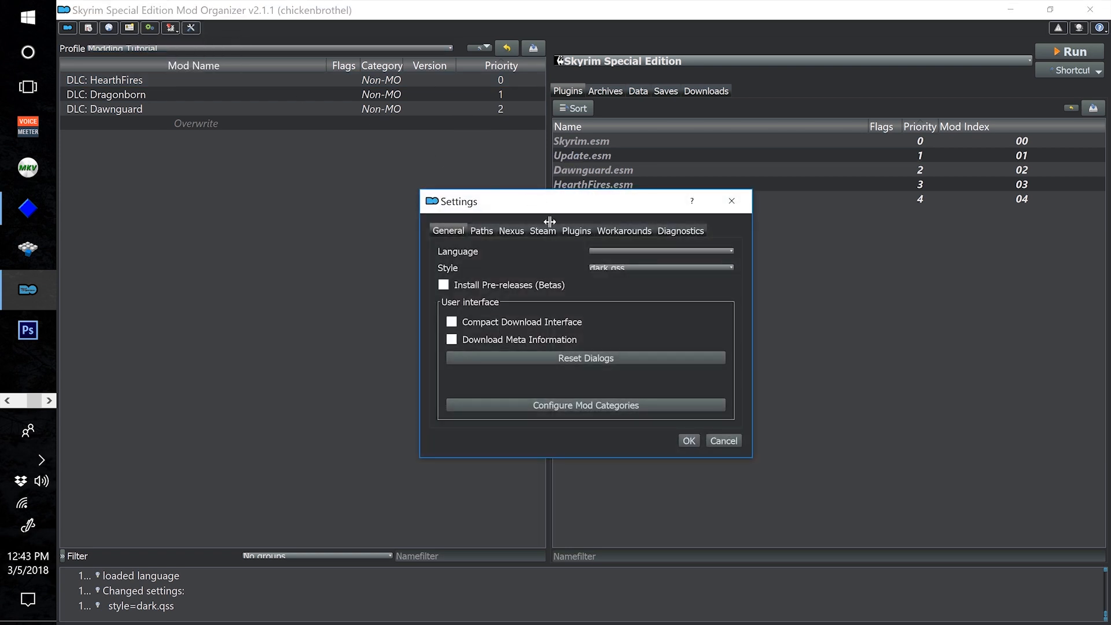
pyautogui.click(642, 269)
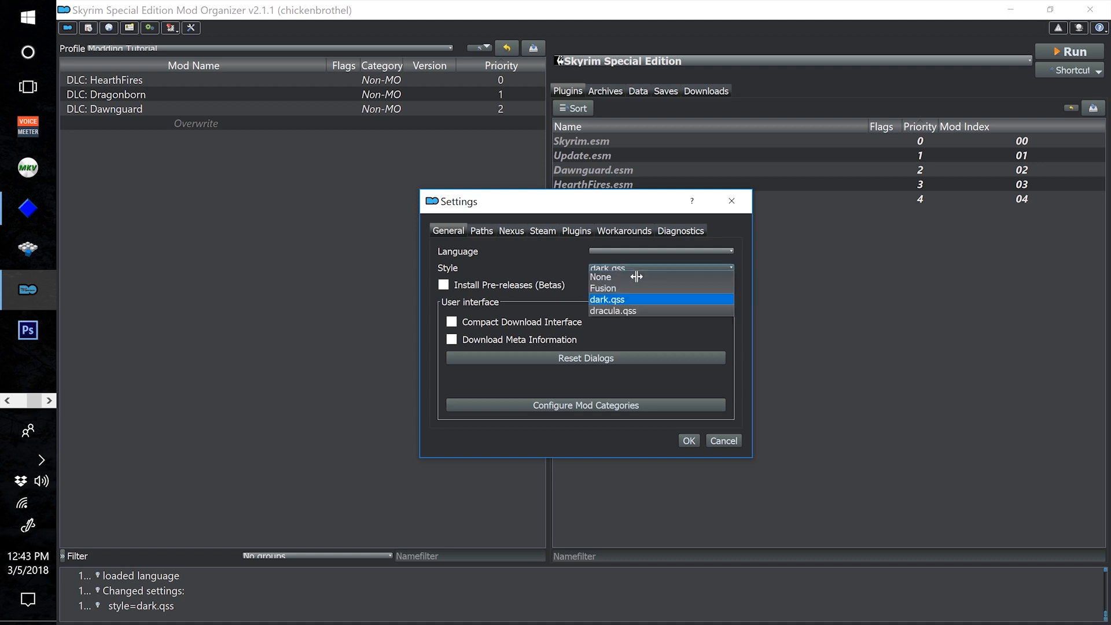
pyautogui.click(647, 311)
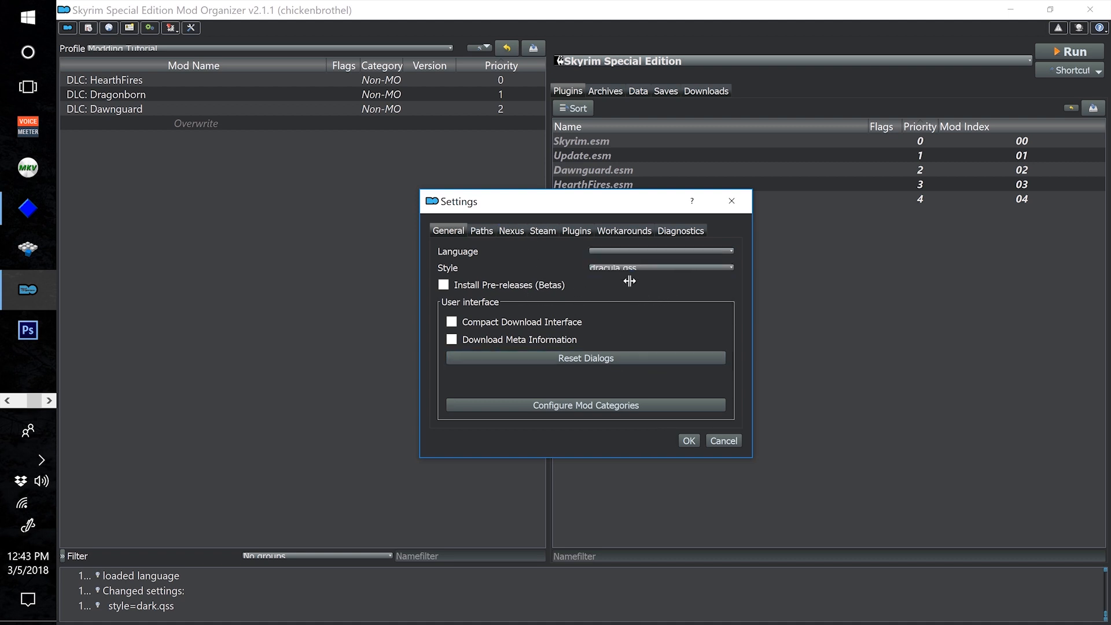
pyautogui.click(689, 441)
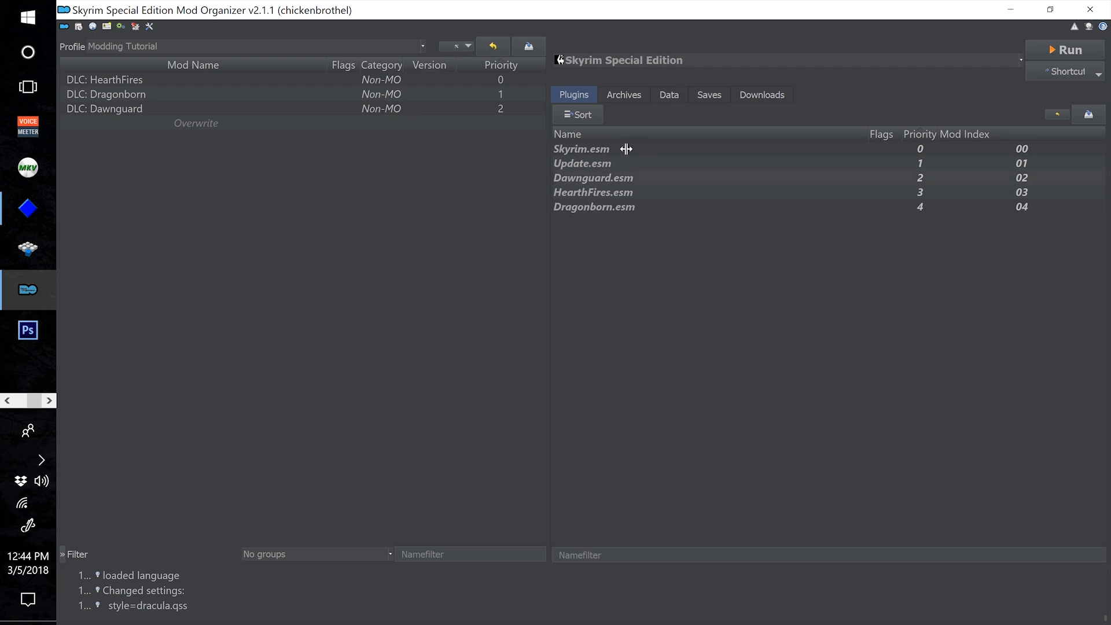
pyautogui.click(154, 30)
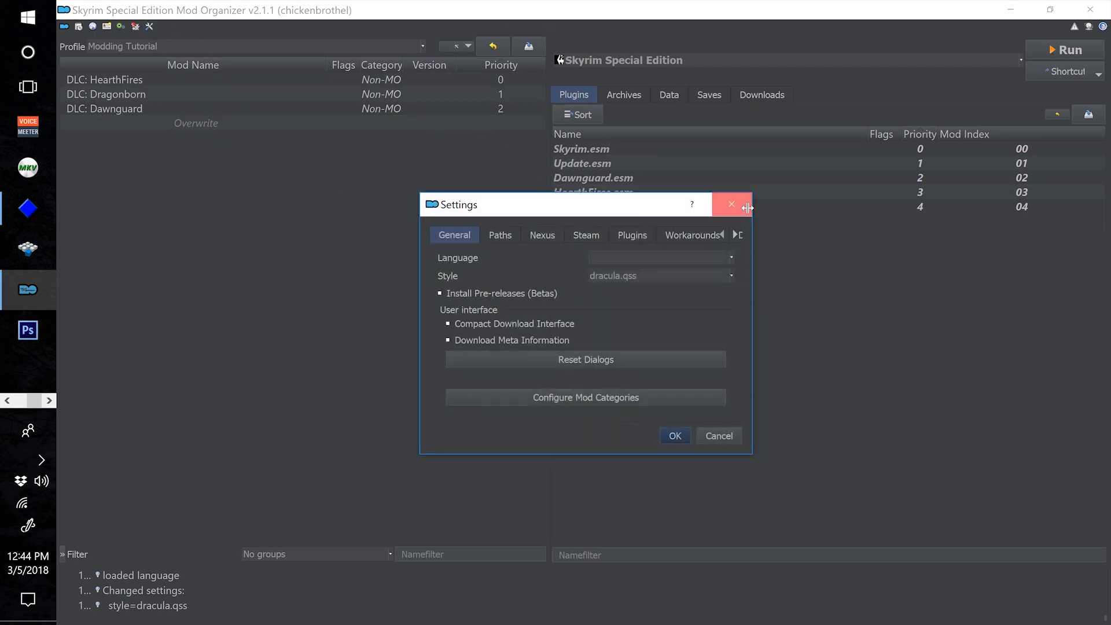
pyautogui.click(722, 203)
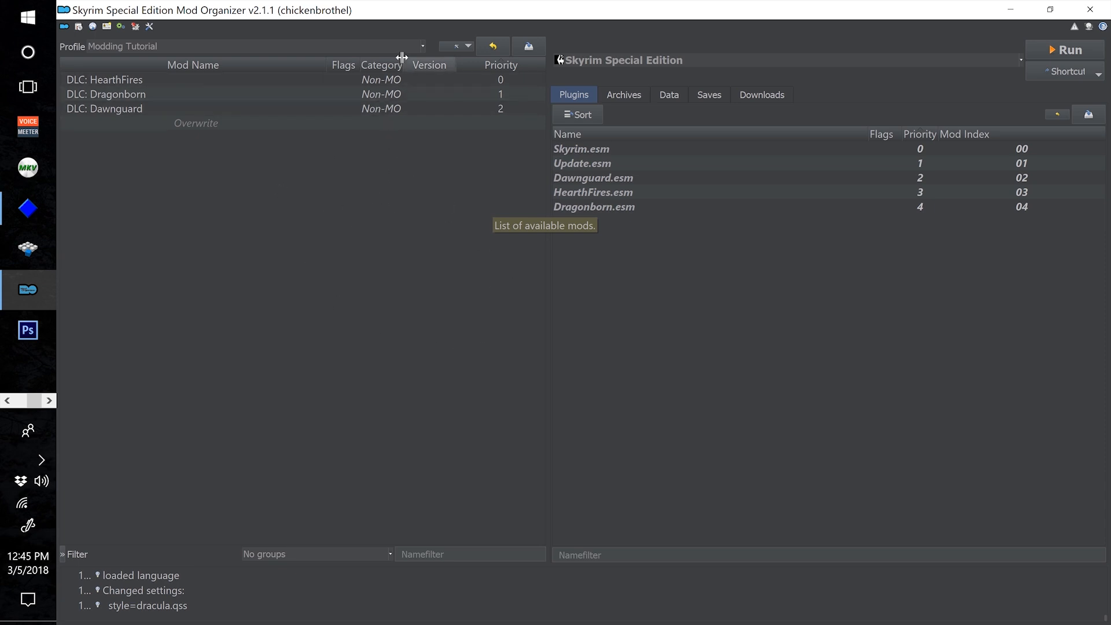
pyautogui.click(428, 46)
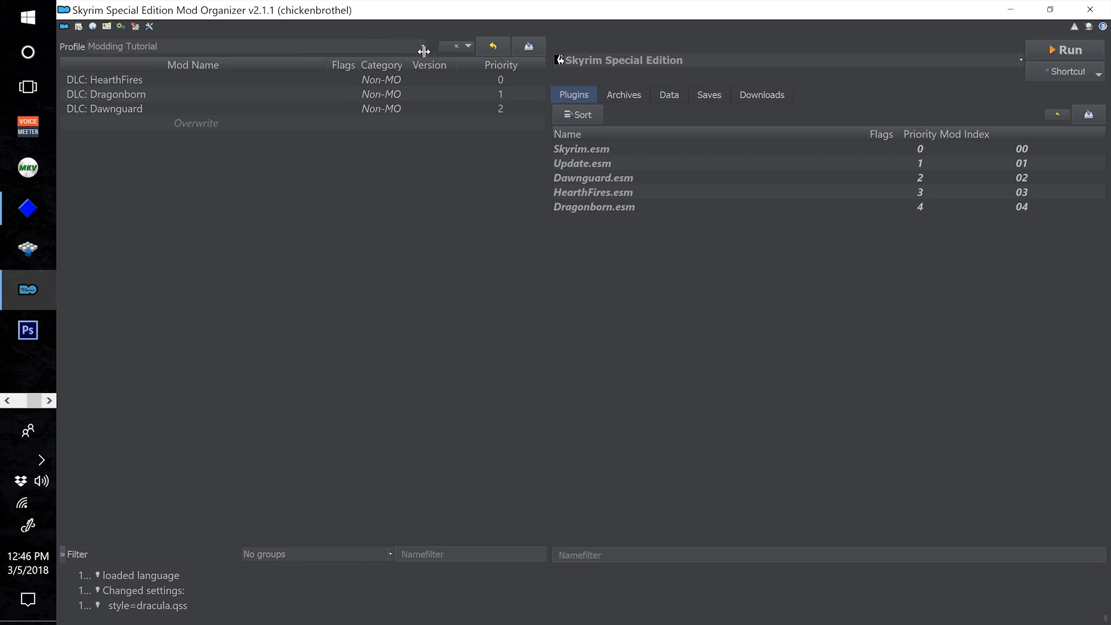
# Open the profile manager to review the existing profiles and their local save and settings options, and close it
pyautogui.click(423, 51)
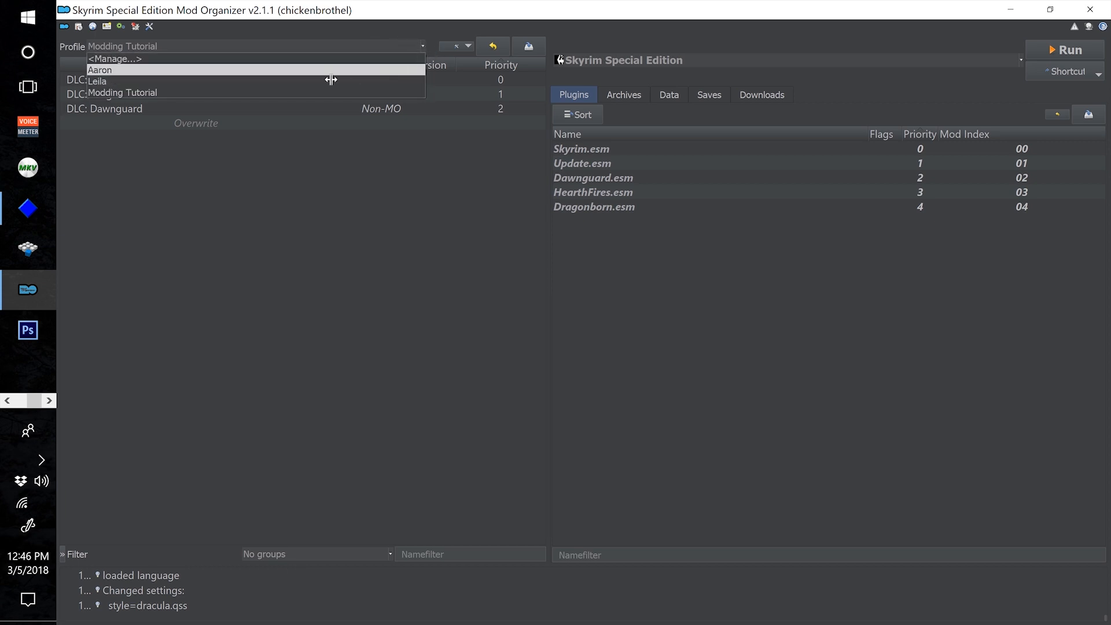
pyautogui.click(255, 63)
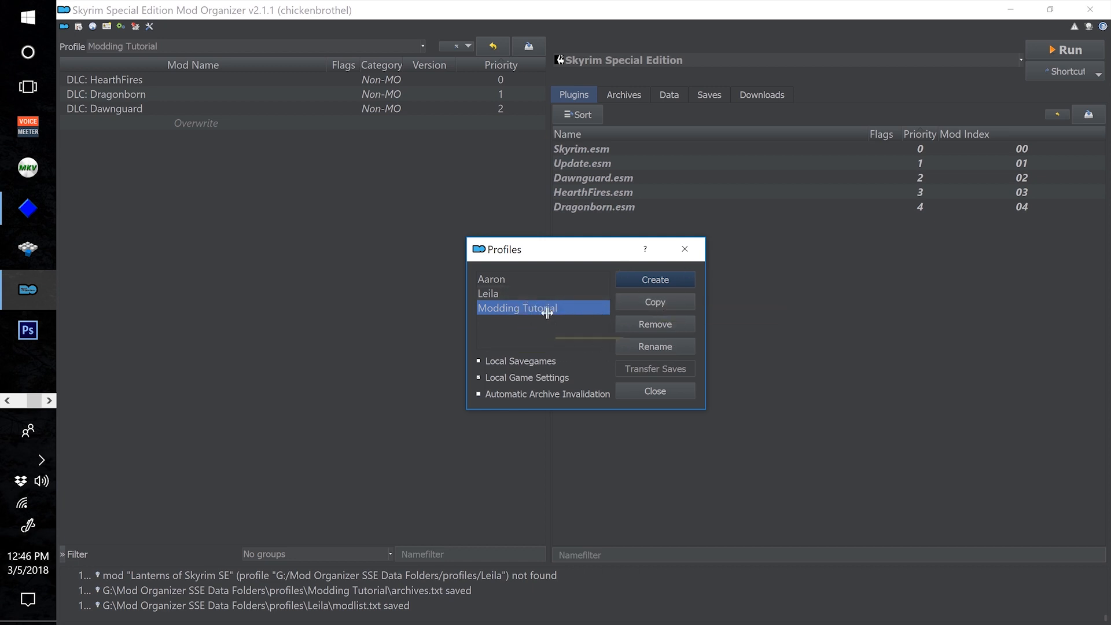
pyautogui.click(699, 256)
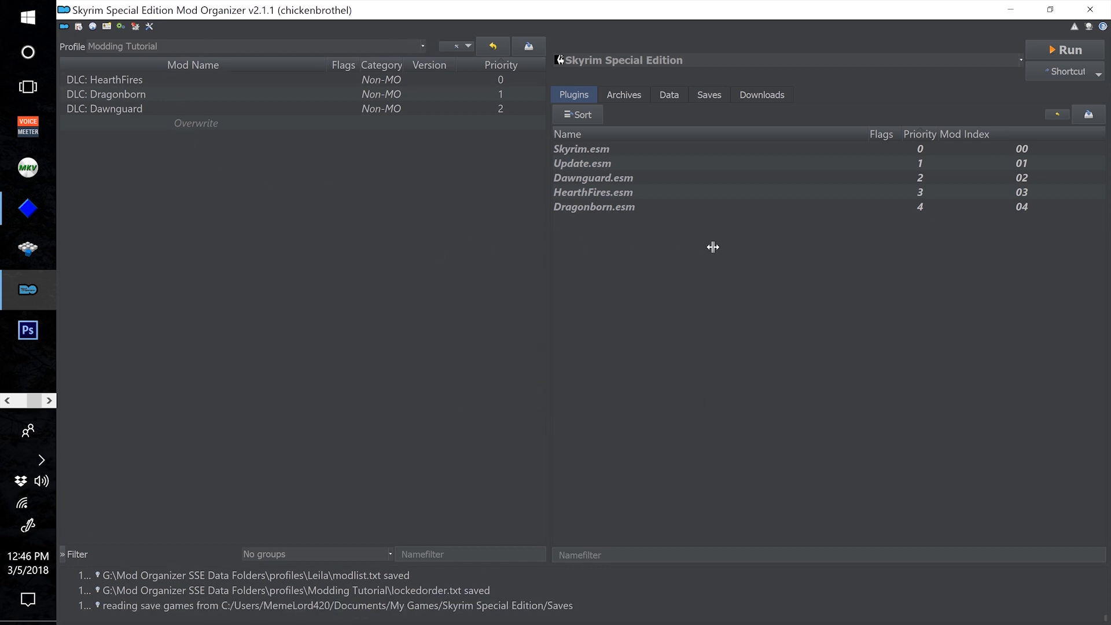
# Open the INI Editor tool and enlarge its window so more of skyrim.ini can be read
pyautogui.click(138, 29)
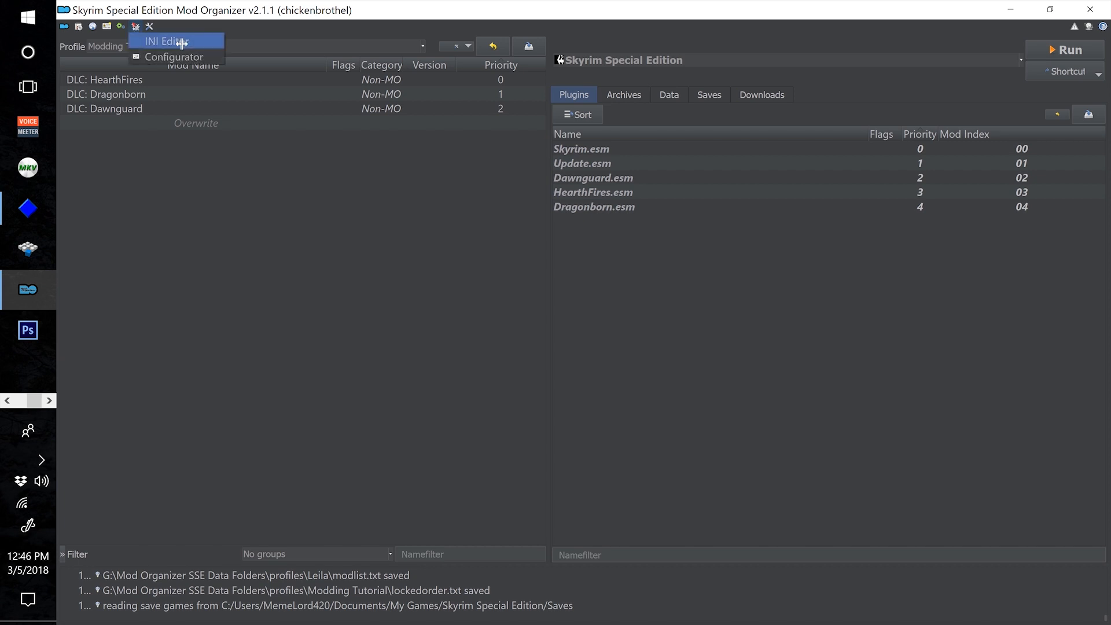
pyautogui.click(168, 40)
pyautogui.moveTo(610, 232); pyautogui.dragTo(611, 23)
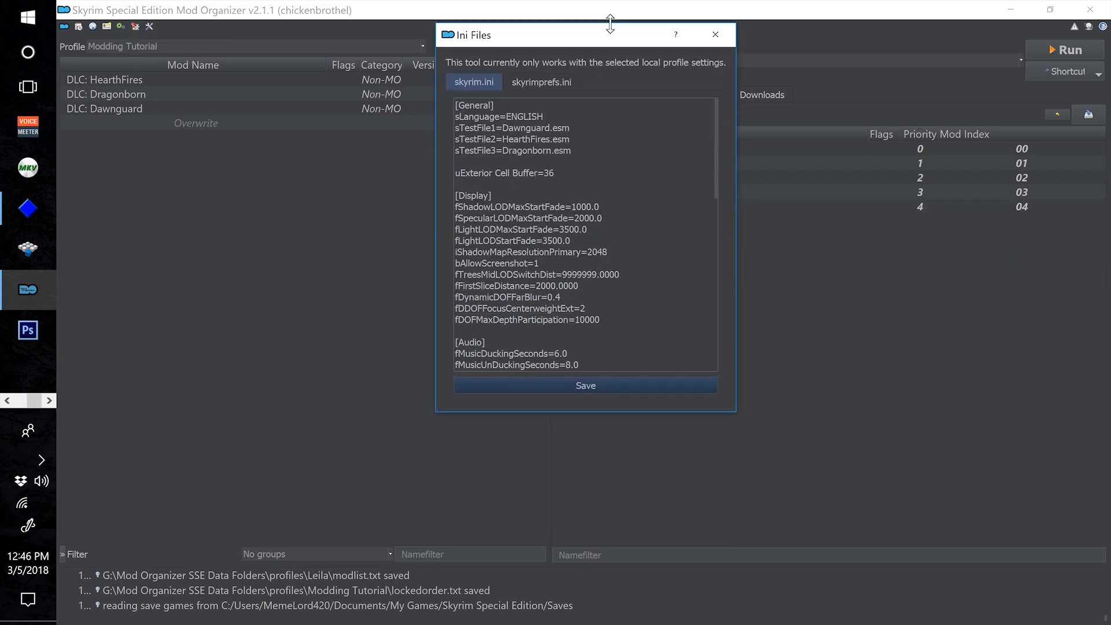
pyautogui.moveTo(612, 409); pyautogui.dragTo(668, 589)
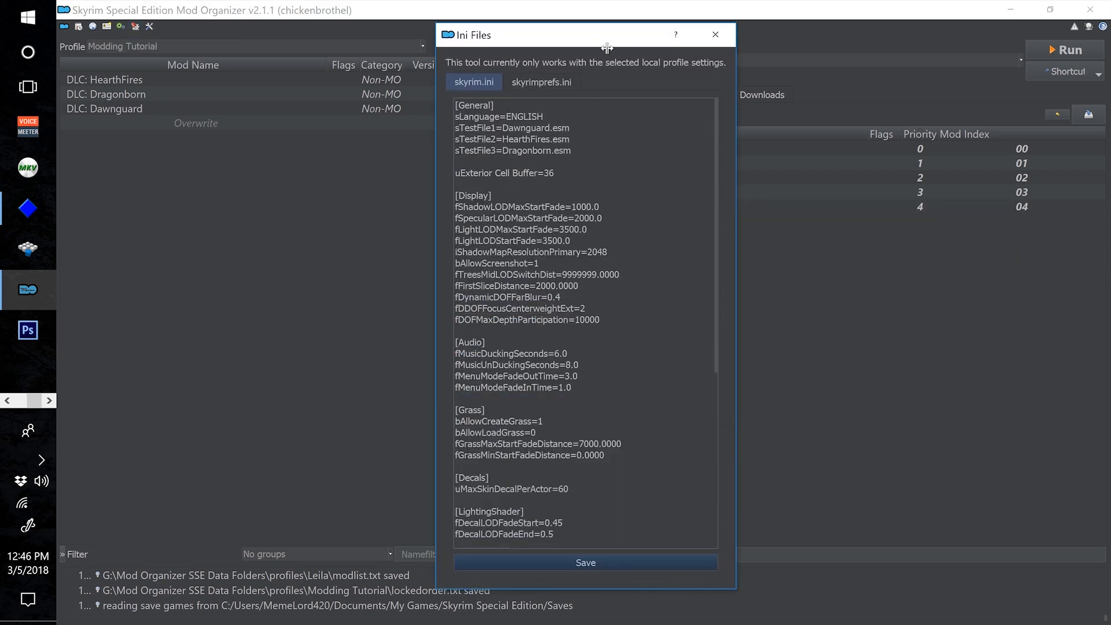
pyautogui.moveTo(607, 45); pyautogui.dragTo(548, 37)
pyautogui.moveTo(680, 235); pyautogui.dragTo(744, 161)
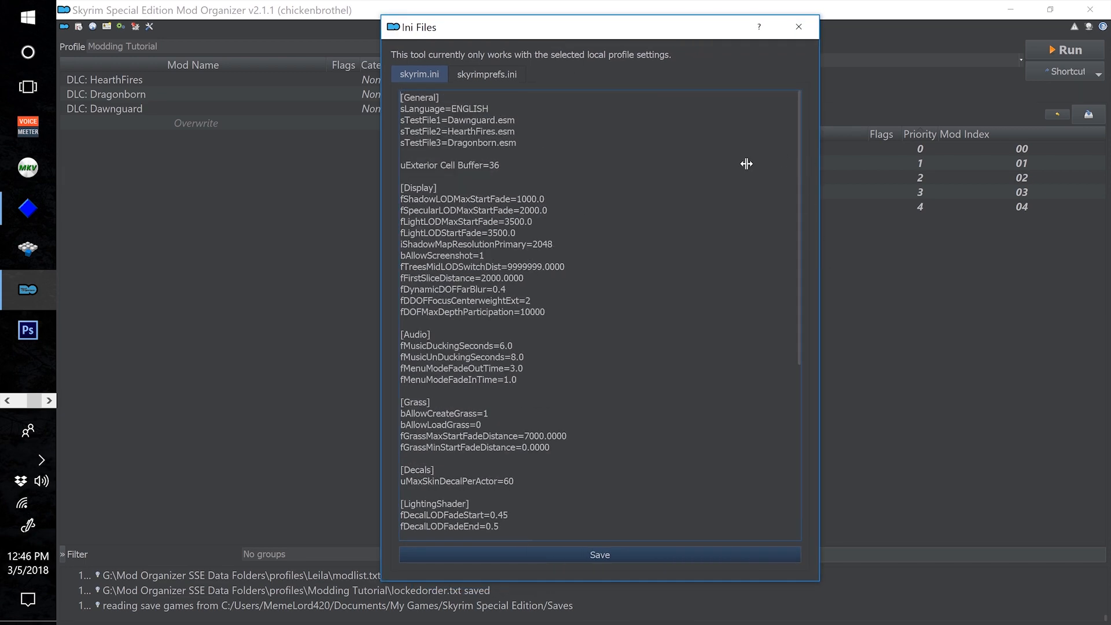
# Examine the settings in skyrim.ini and skyrimprefs.ini, and close the INI editor
pyautogui.click(506, 75)
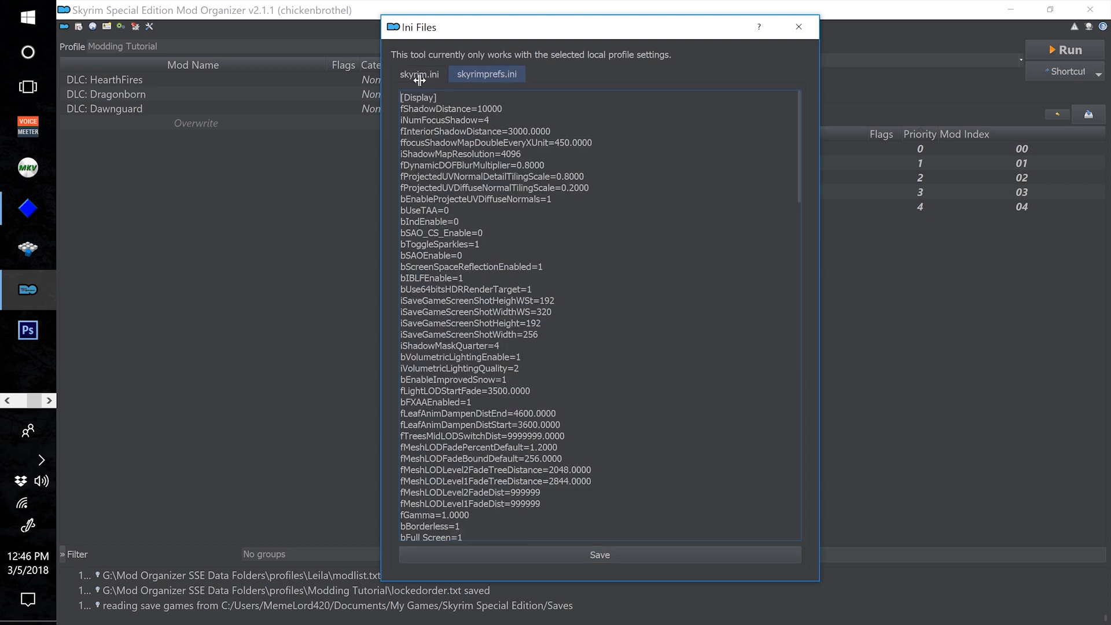
pyautogui.click(420, 79)
pyautogui.click(513, 78)
pyautogui.click(417, 86)
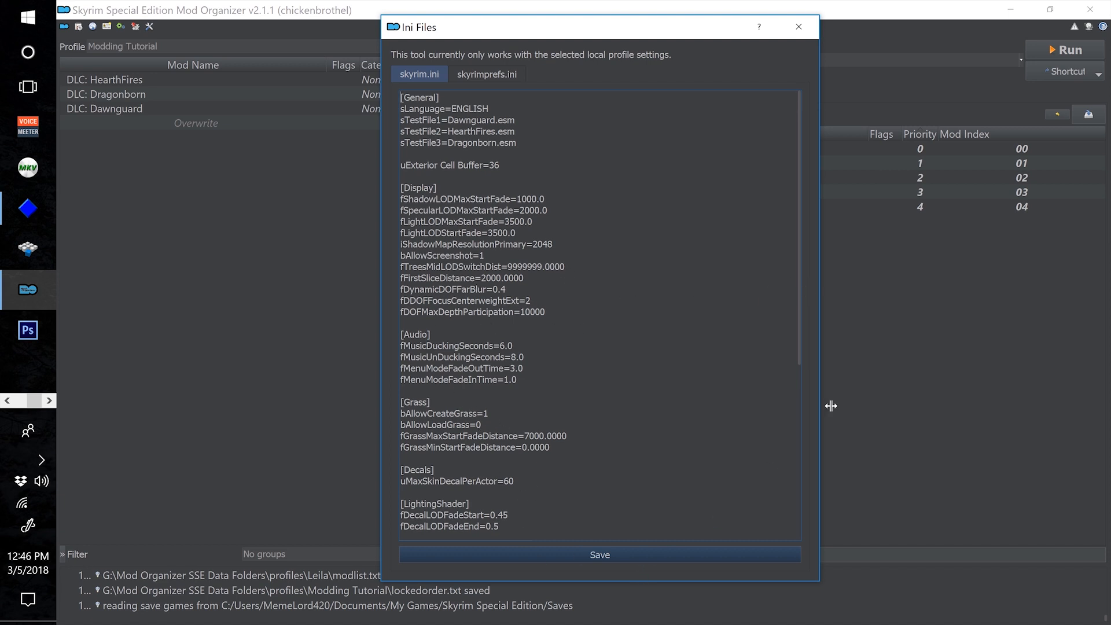
pyautogui.moveTo(802, 323); pyautogui.dragTo(824, 441)
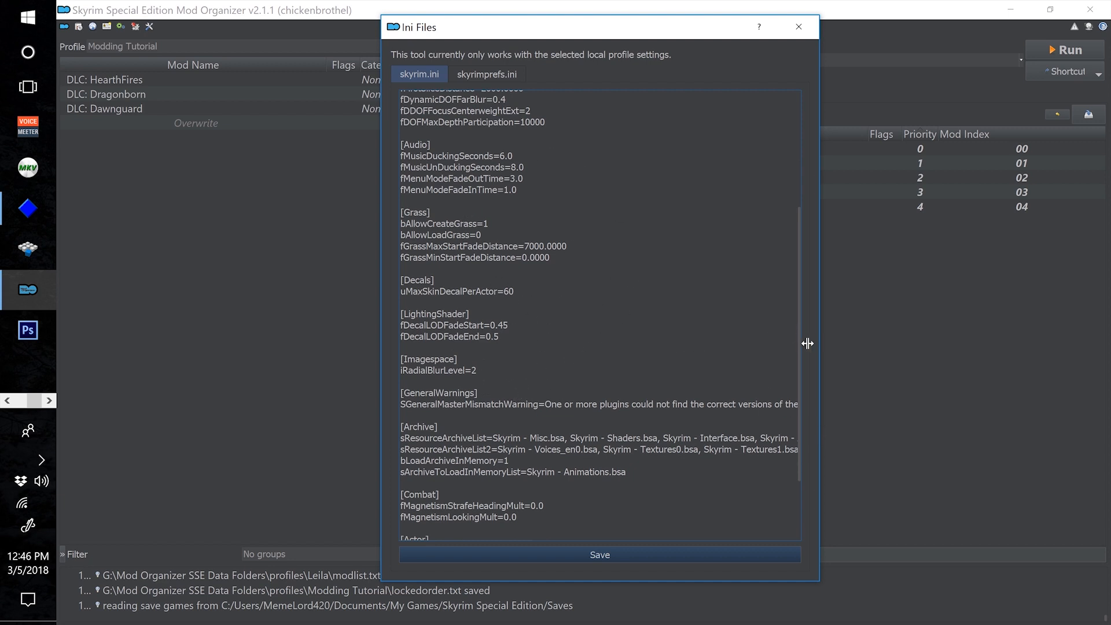
pyautogui.moveTo(807, 344); pyautogui.dragTo(823, 170)
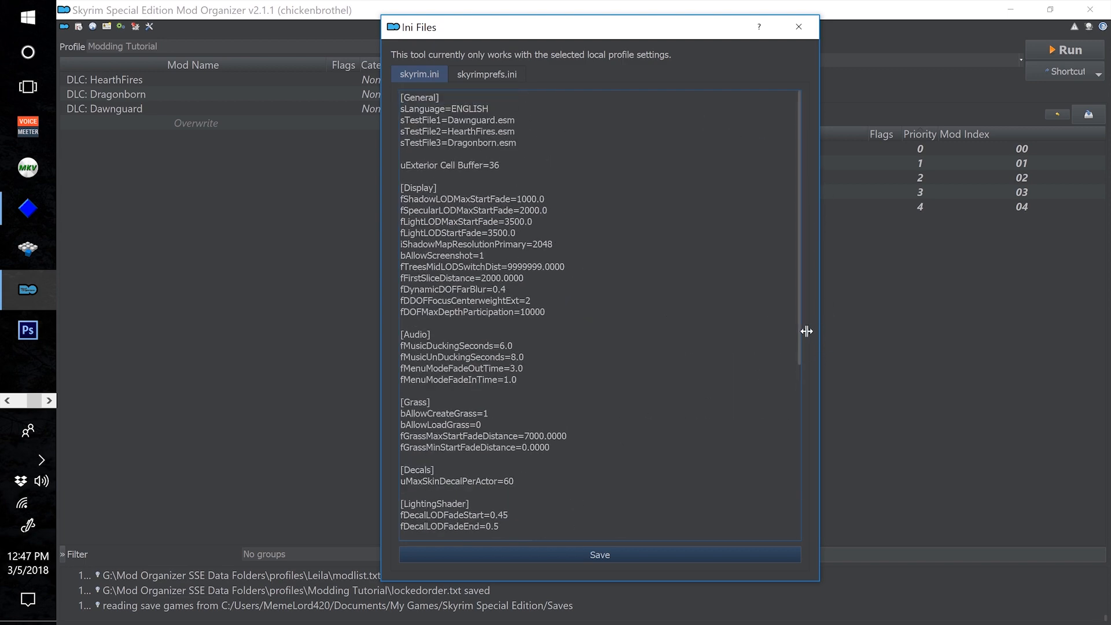
pyautogui.moveTo(821, 331); pyautogui.dragTo(846, 533)
pyautogui.click(489, 75)
pyautogui.click(422, 75)
pyautogui.click(798, 27)
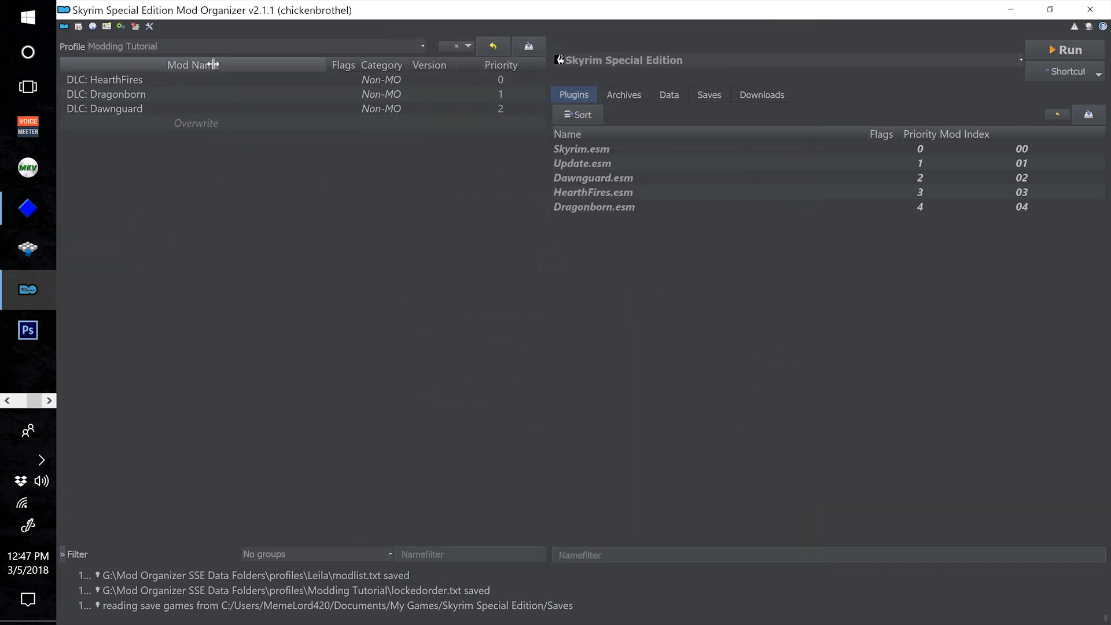
# Look through the programs available to run from the executables list, keeping Skyrim Special Edition selected
pyautogui.click(1021, 62)
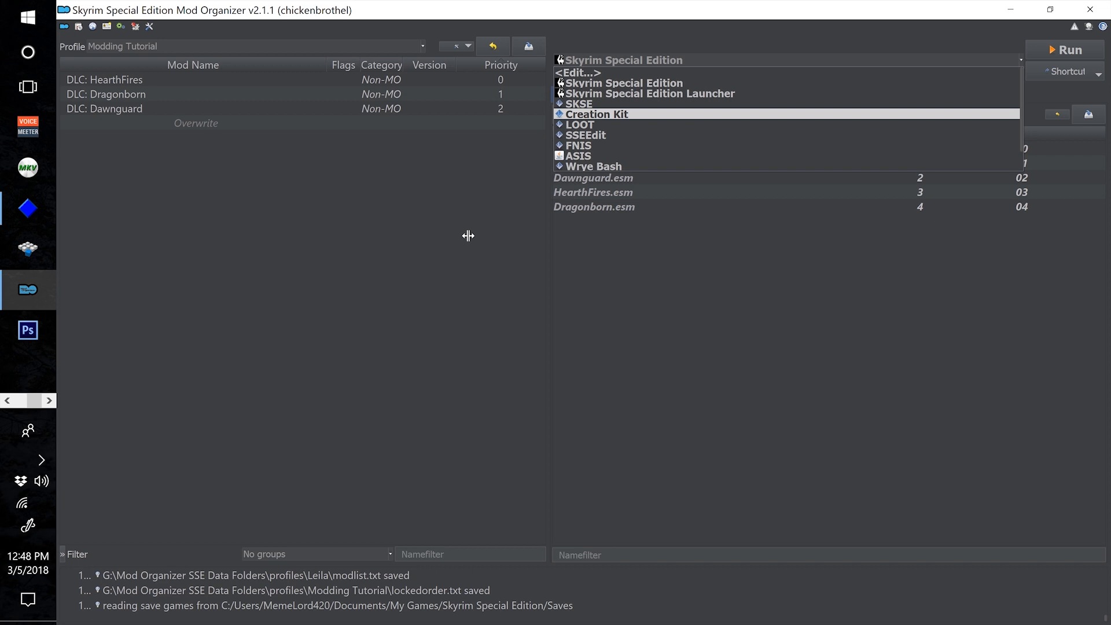
pyautogui.click(479, 218)
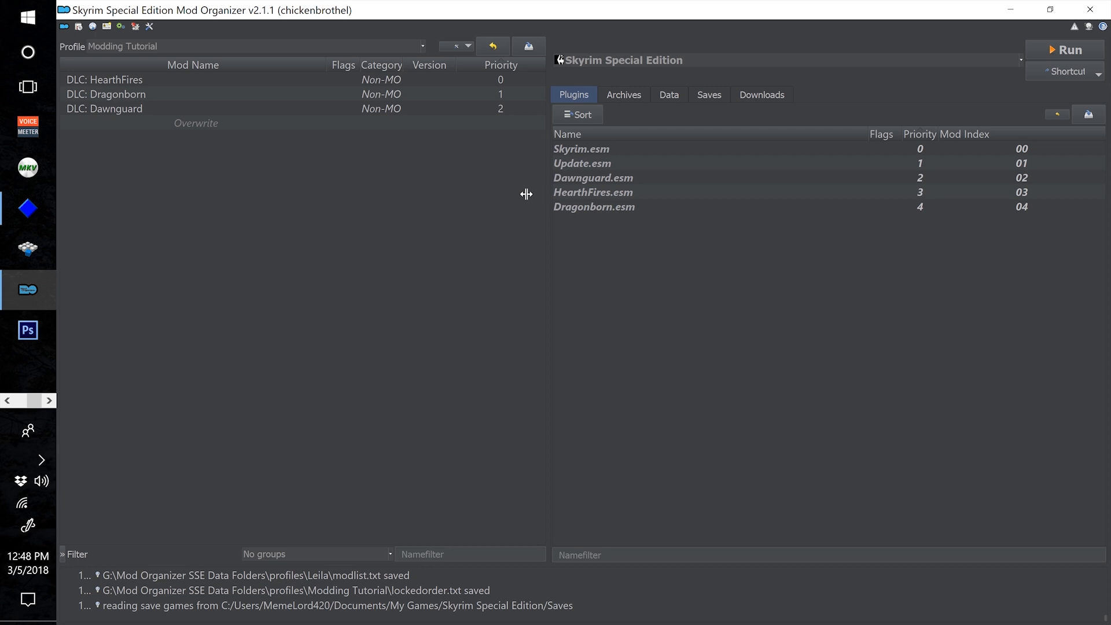
pyautogui.click(677, 60)
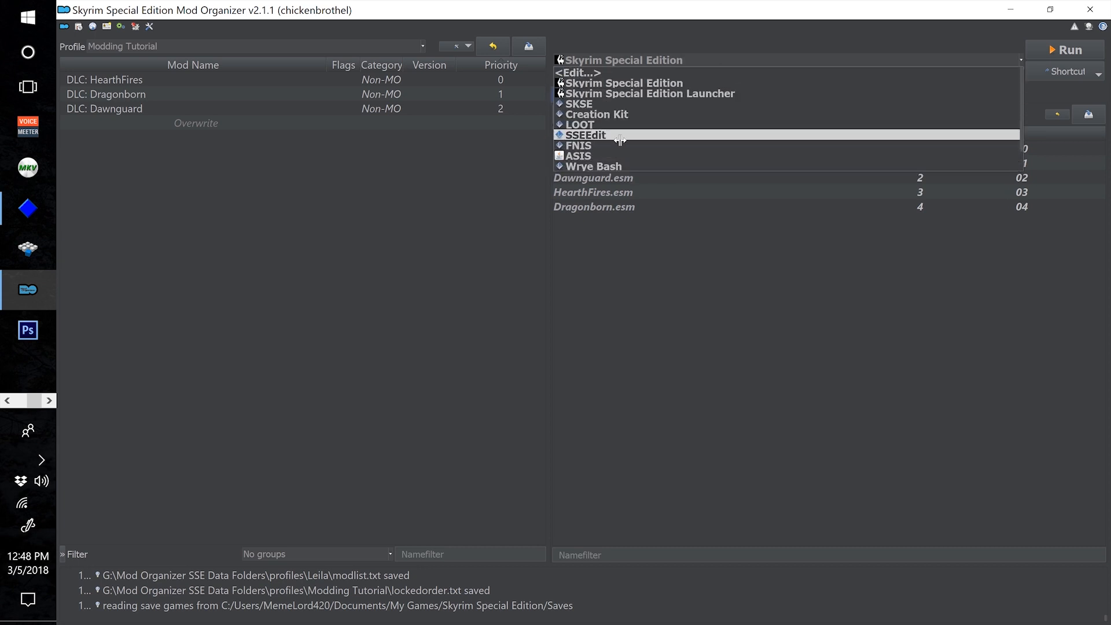
pyautogui.click(446, 191)
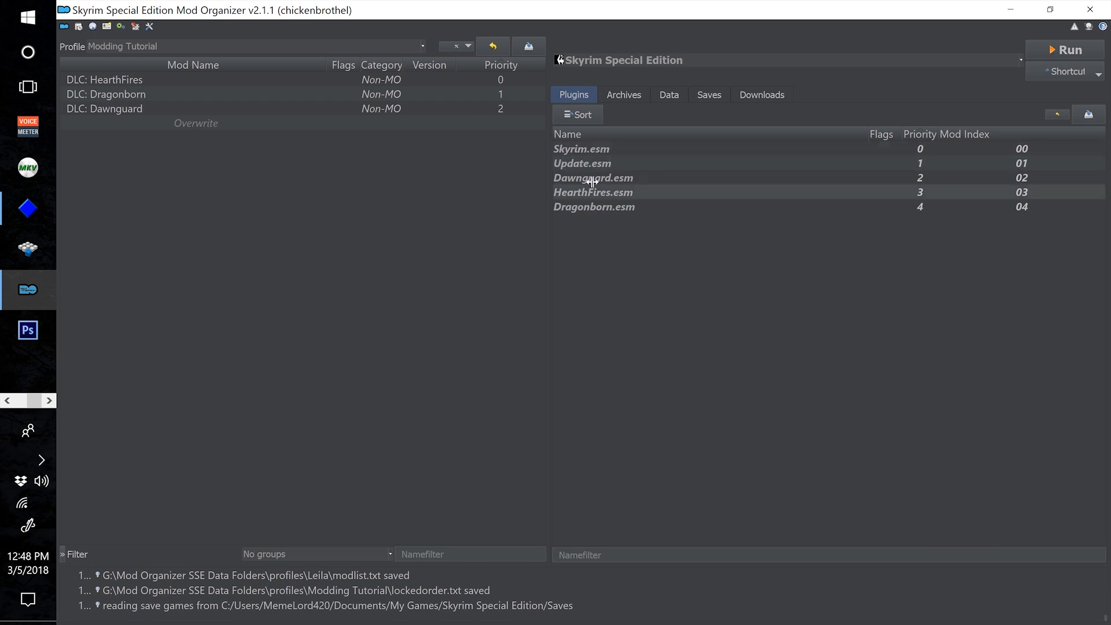
pyautogui.click(663, 63)
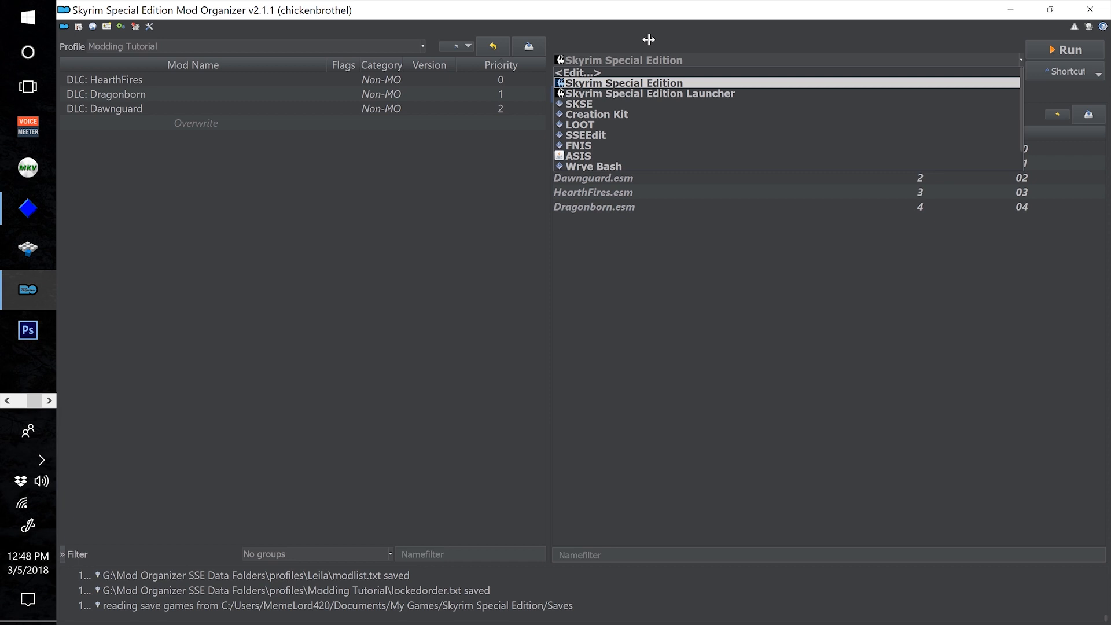
pyautogui.click(649, 39)
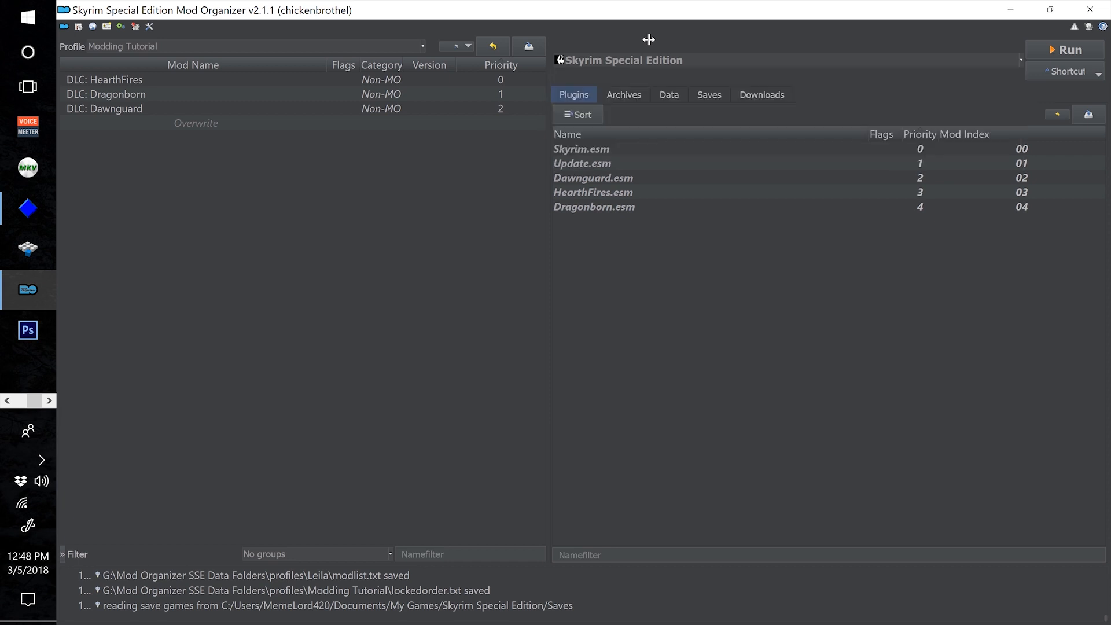
pyautogui.click(687, 62)
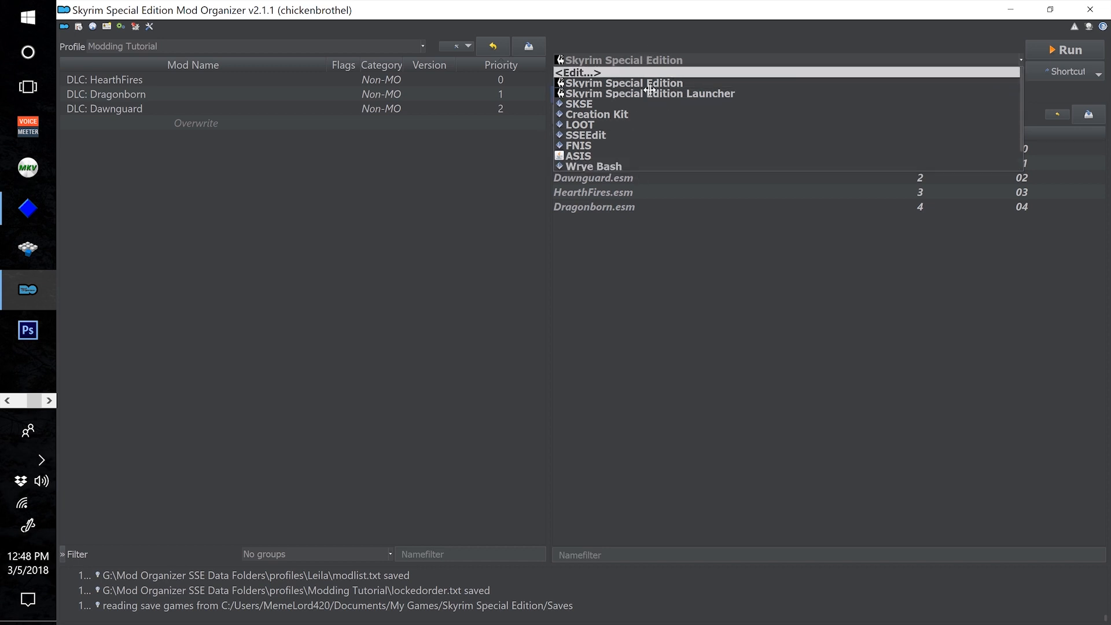
pyautogui.click(656, 45)
pyautogui.click(666, 64)
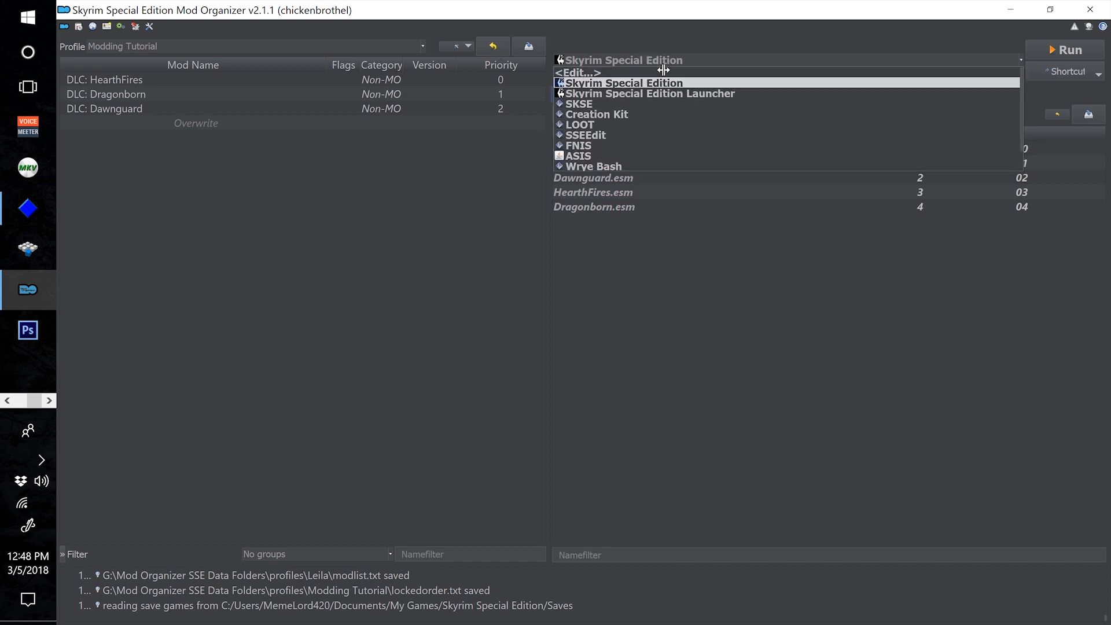
pyautogui.click(837, 20)
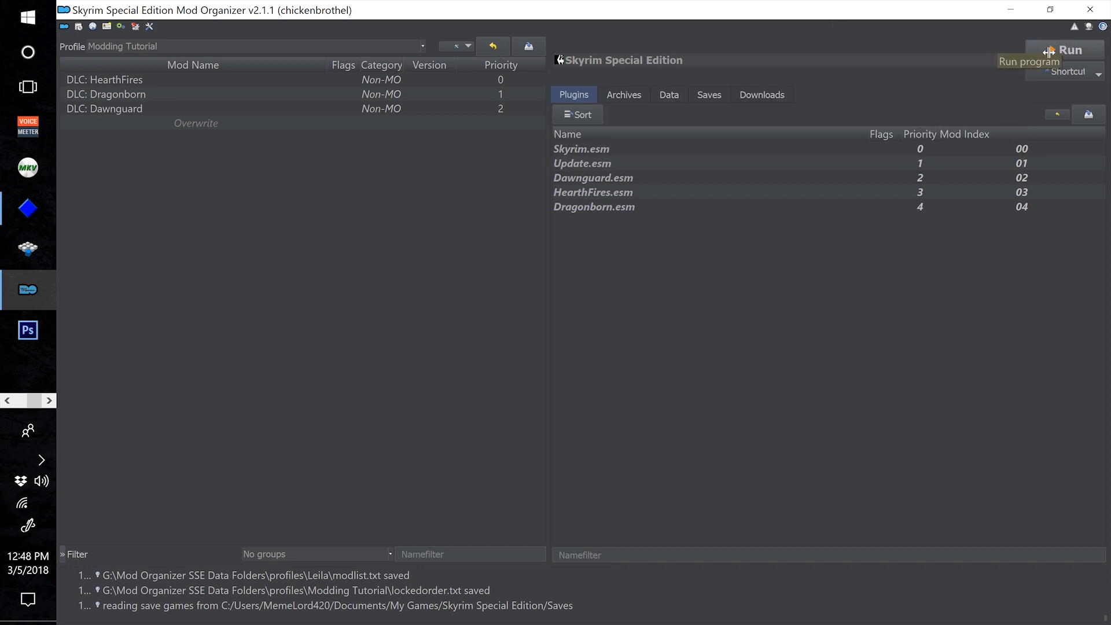
# Open the executables editor, enlarge it to review the configured programs and their fields, and close it
pyautogui.click(1065, 52)
pyautogui.click(833, 64)
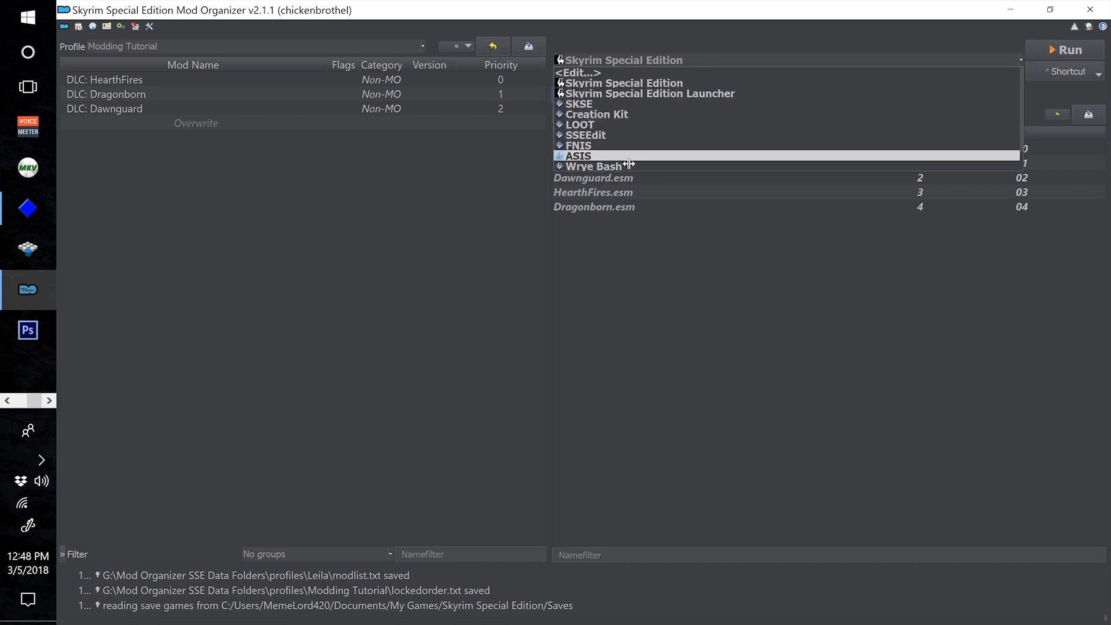
pyautogui.click(633, 76)
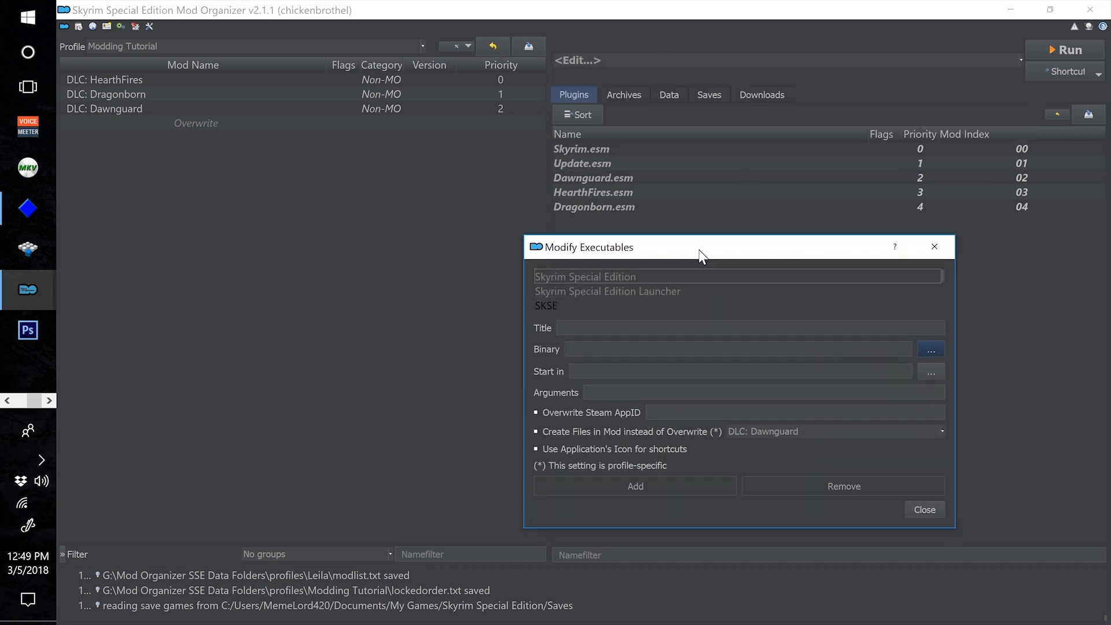
pyautogui.moveTo(735, 414); pyautogui.dragTo(926, 515)
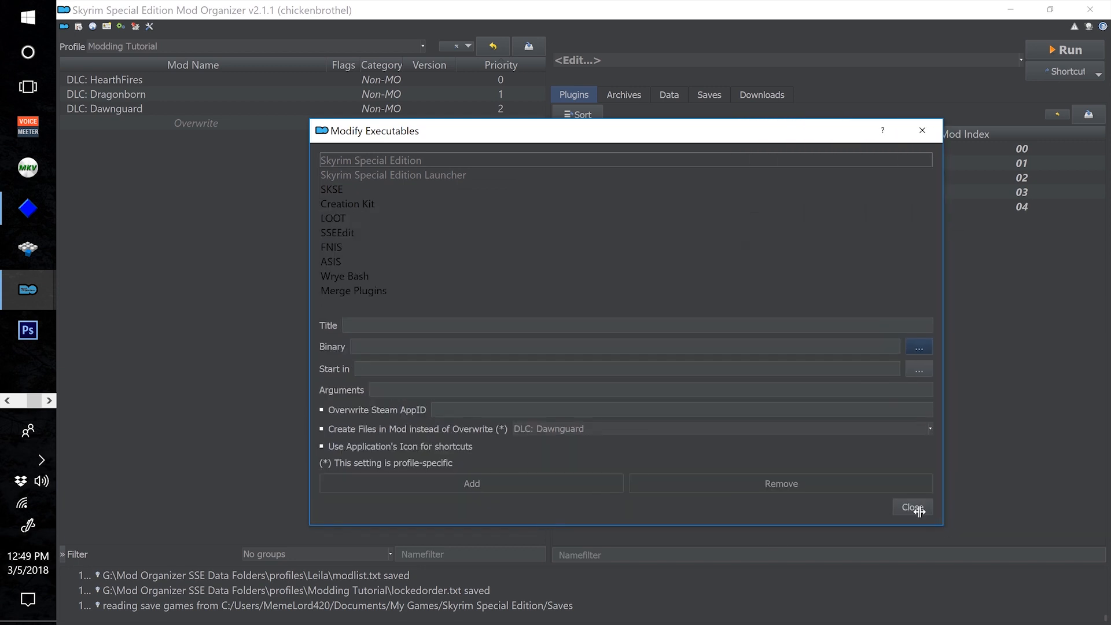
pyautogui.click(912, 507)
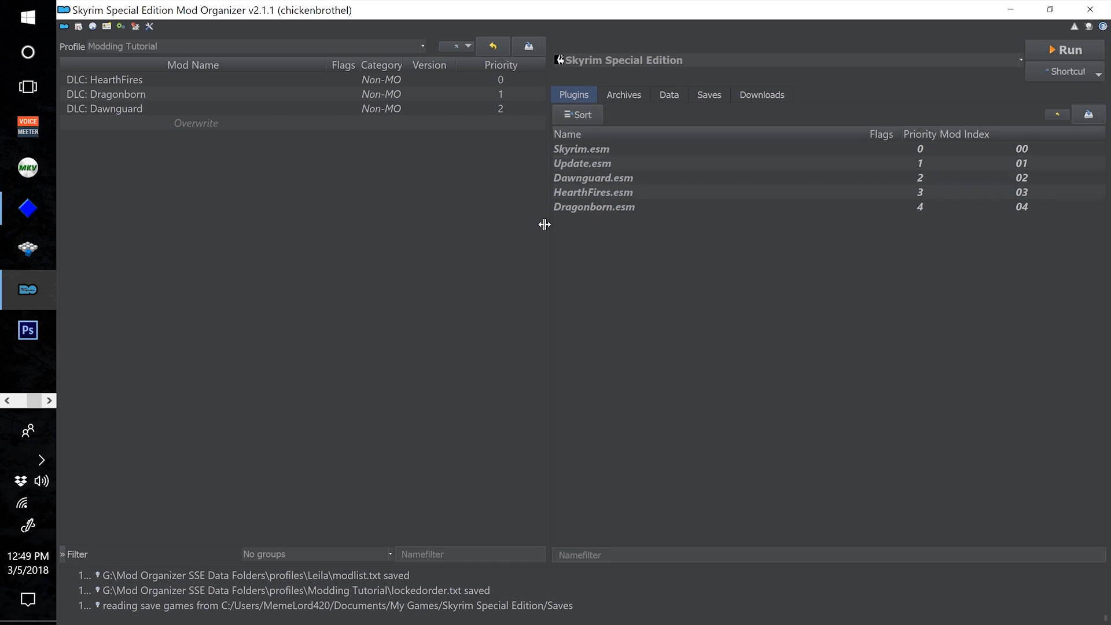
# Examine the detected game archives alongside the plugin list, finishing on the plugins
pyautogui.click(631, 98)
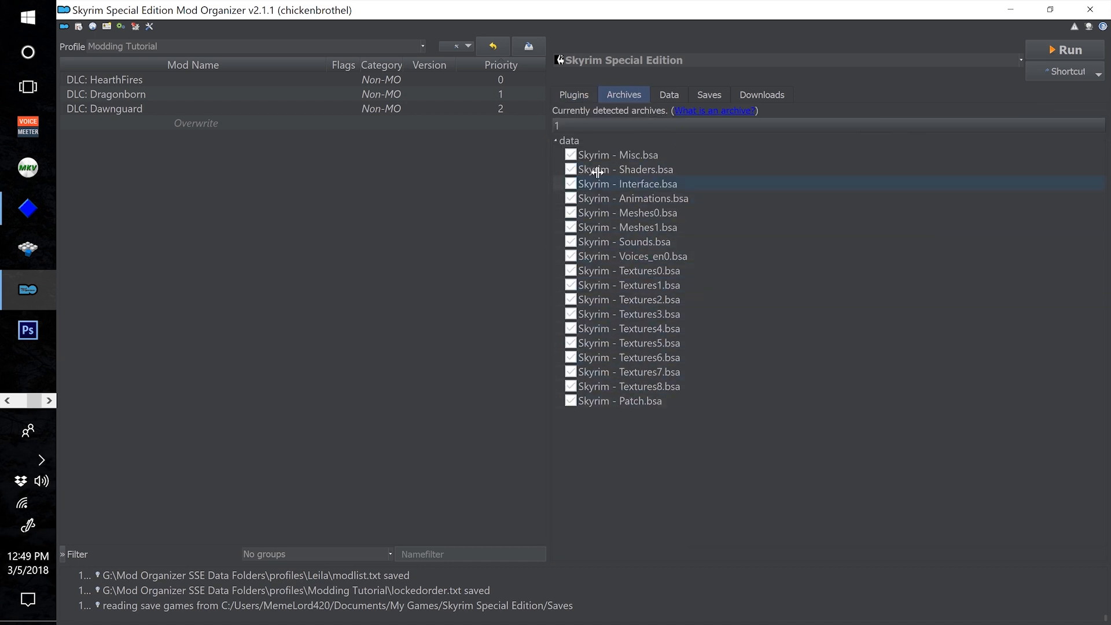
pyautogui.click(596, 99)
pyautogui.click(640, 99)
pyautogui.click(581, 99)
pyautogui.click(624, 100)
pyautogui.click(583, 100)
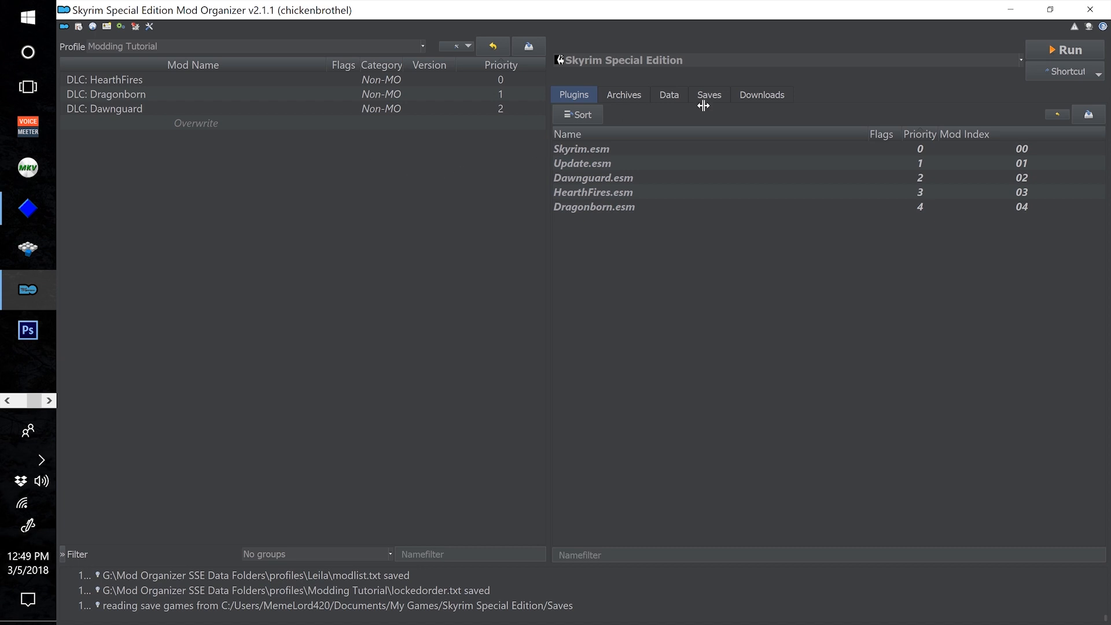
# Check the mod downloads list, look back at the plugins, and return to the downloads
pyautogui.click(765, 95)
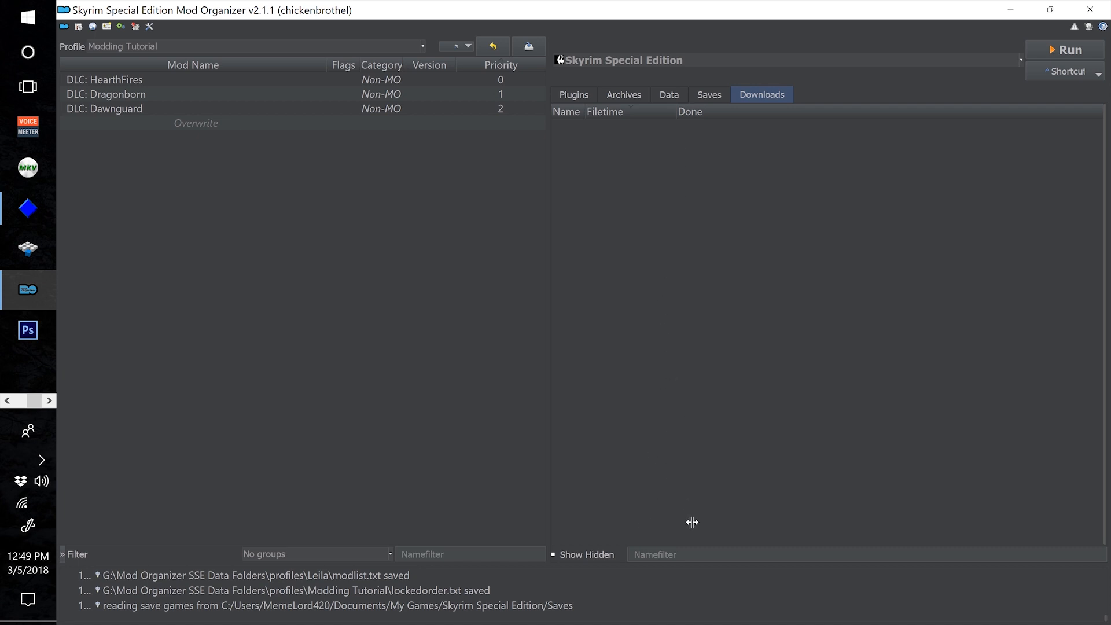
pyautogui.click(573, 95)
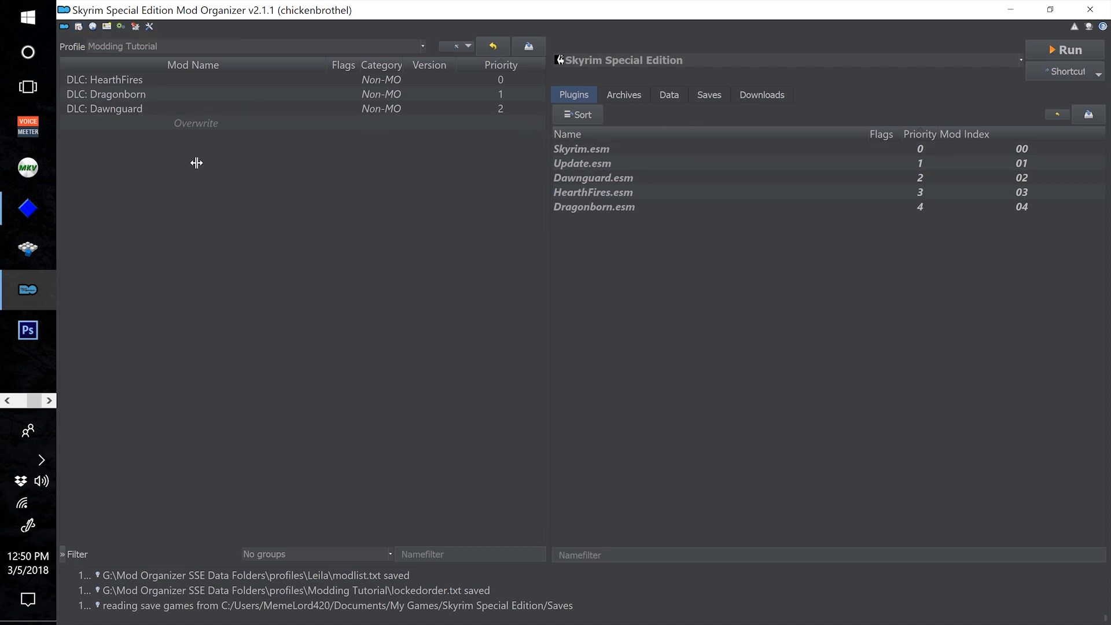
pyautogui.click(773, 100)
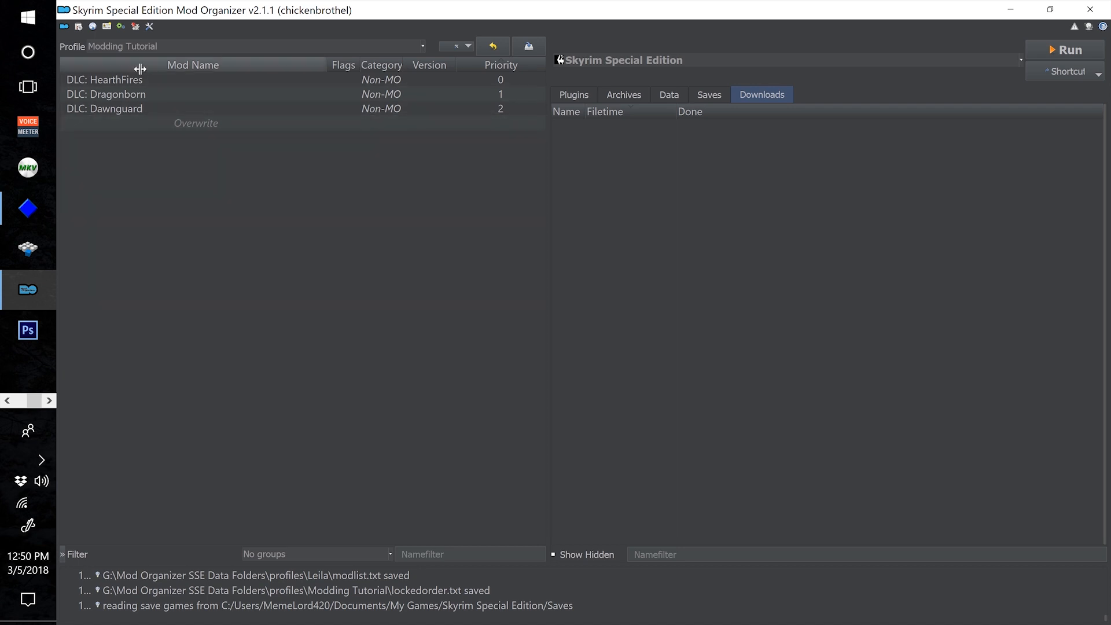
# Open the dialog for installing a mod from an archive, check its accepted file types, and cancel it
pyautogui.click(85, 29)
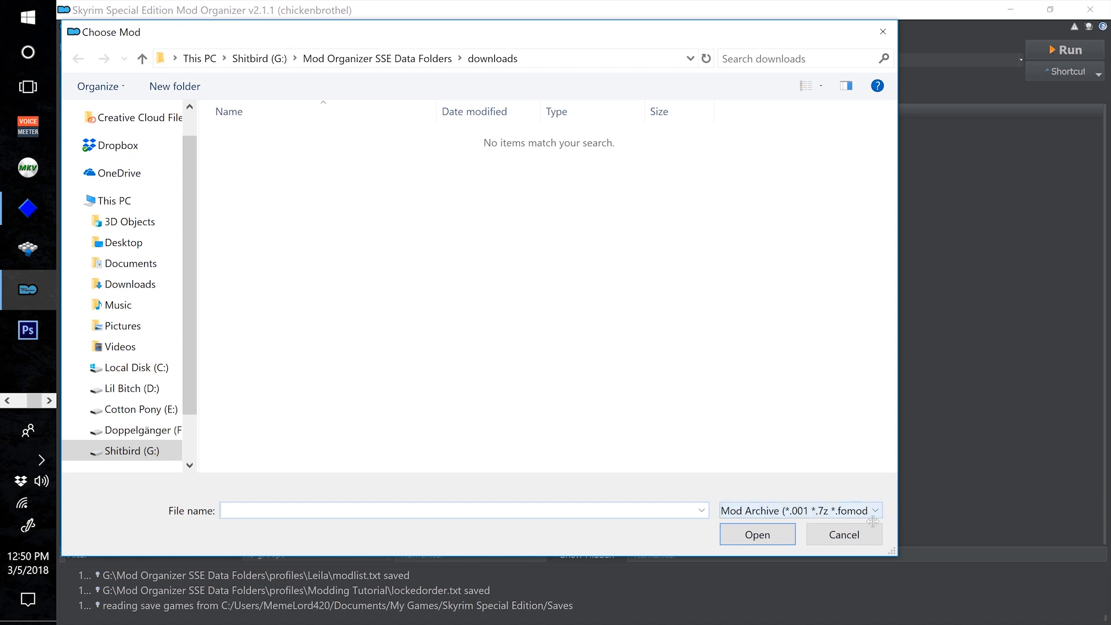
pyautogui.click(872, 521)
pyautogui.click(882, 521)
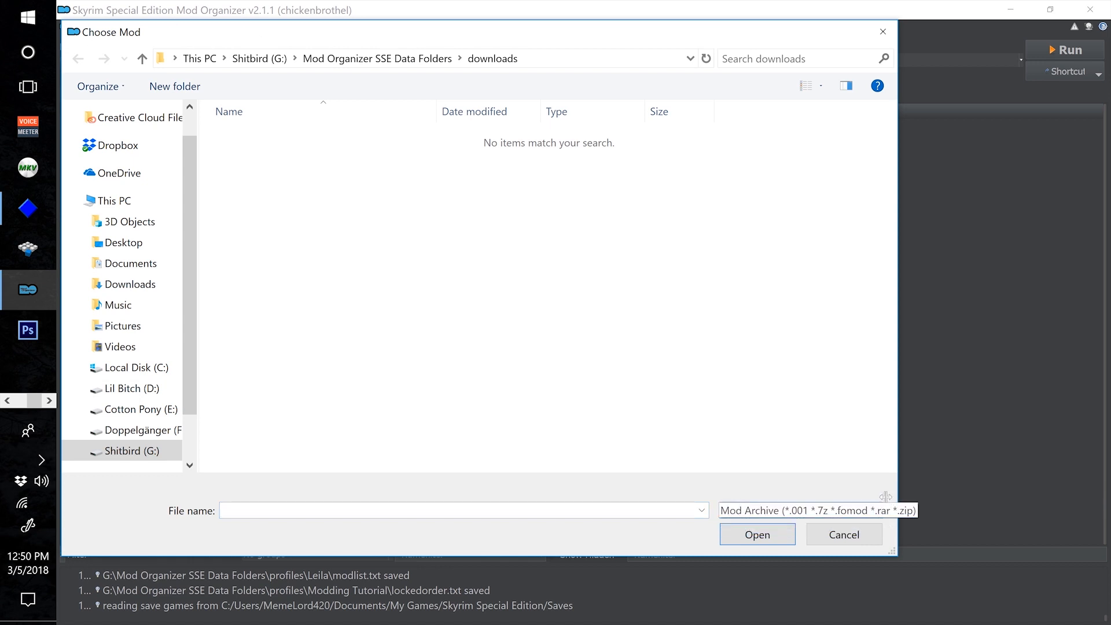
pyautogui.click(883, 32)
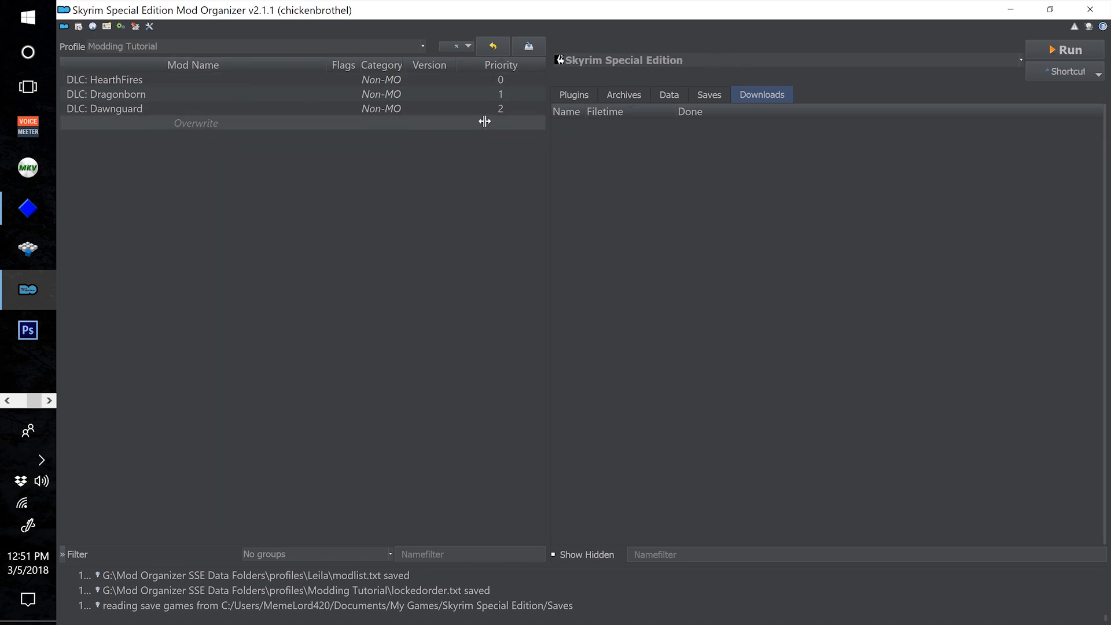
# Recheck the executables list for the game and modding tools, and dismiss it without switching programs
pyautogui.click(702, 62)
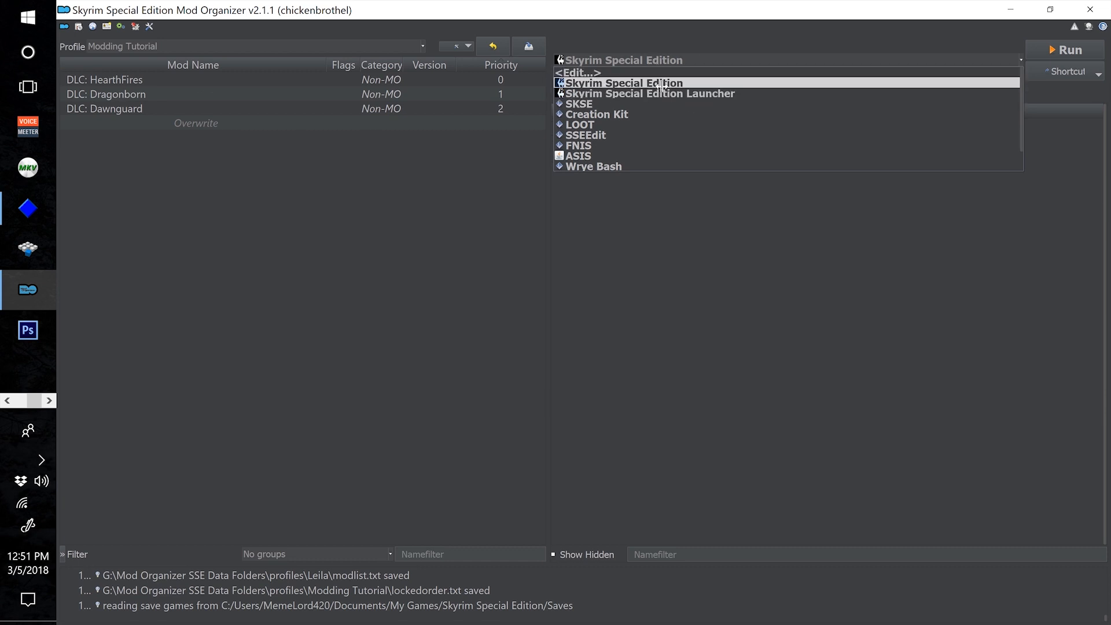
pyautogui.click(641, 42)
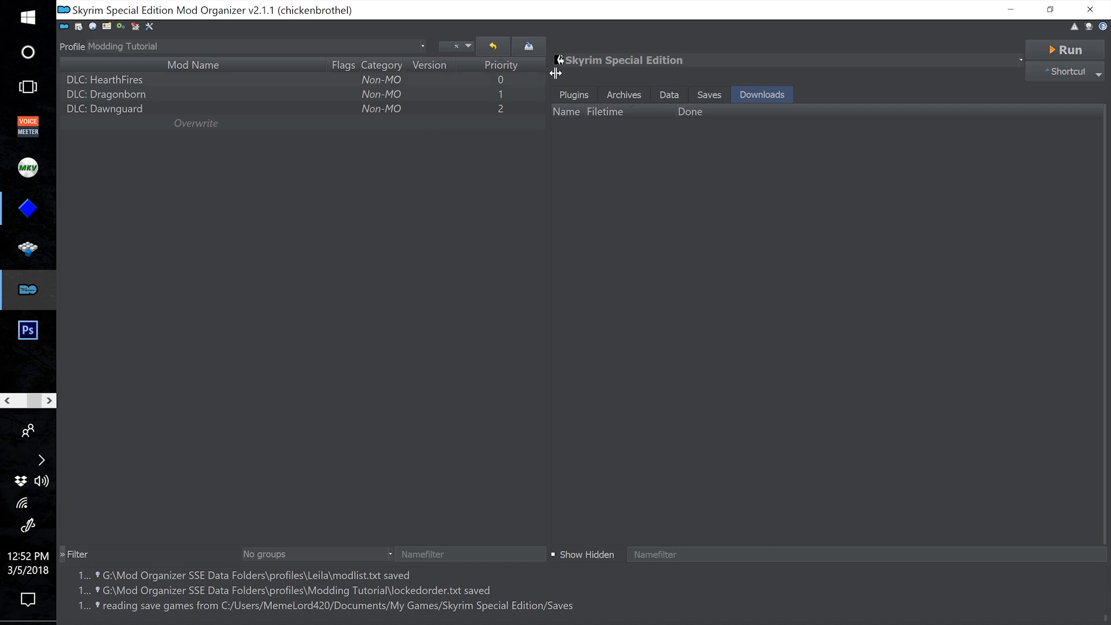
# Switch to Chrome and download the LOOT v0.12.4 installer from the files on its Nexus Mods page
pyautogui.click(9, 400)
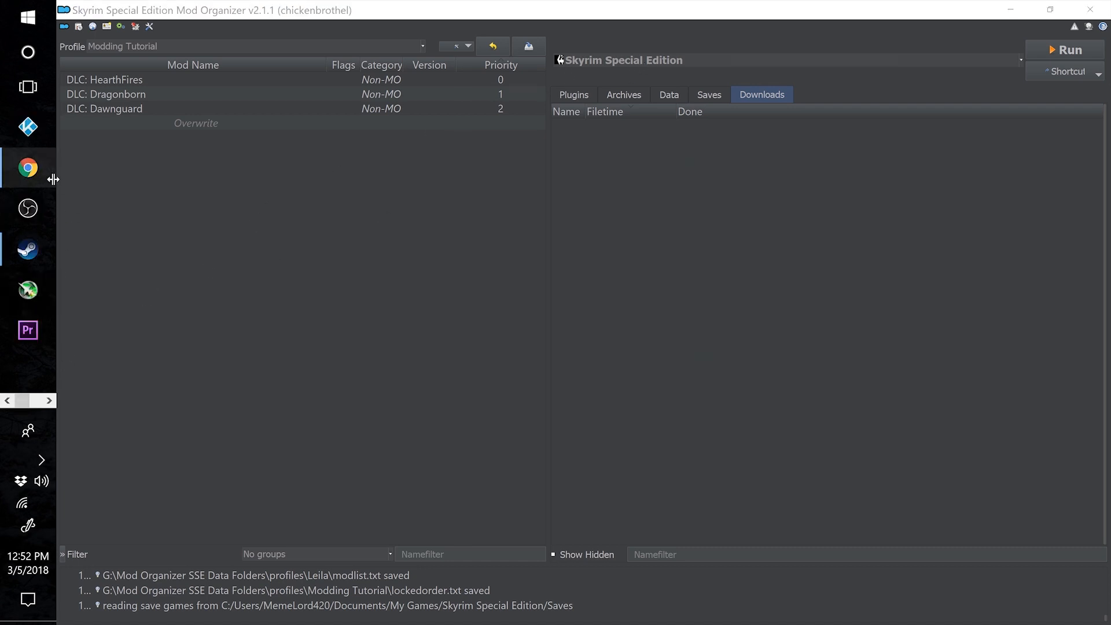
pyautogui.click(51, 176)
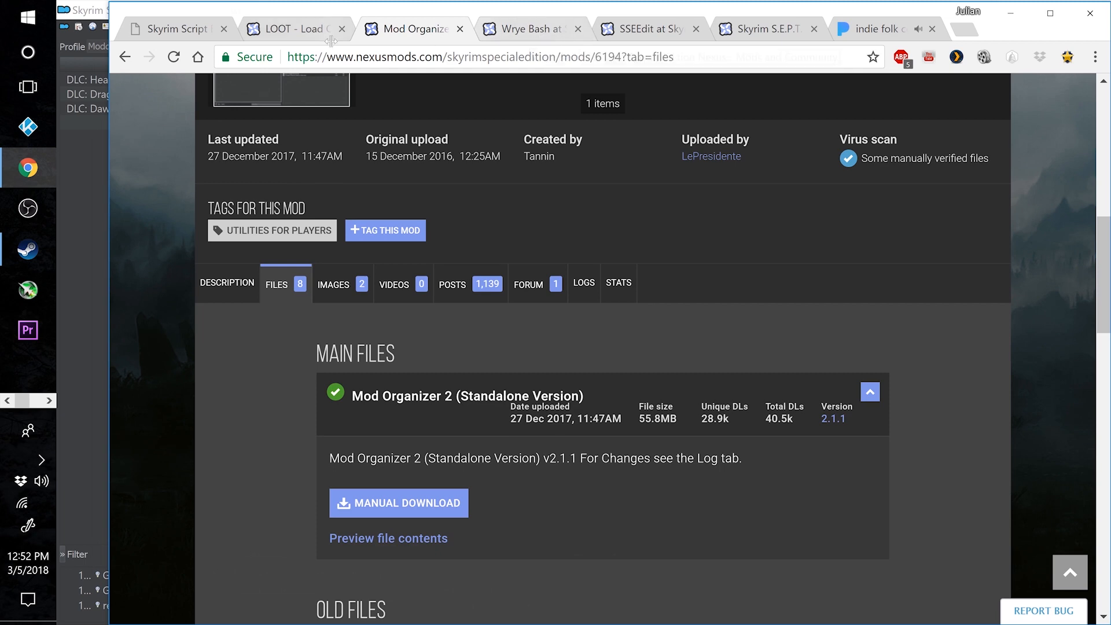
pyautogui.click(295, 28)
pyautogui.scroll(-5, 511, 328)
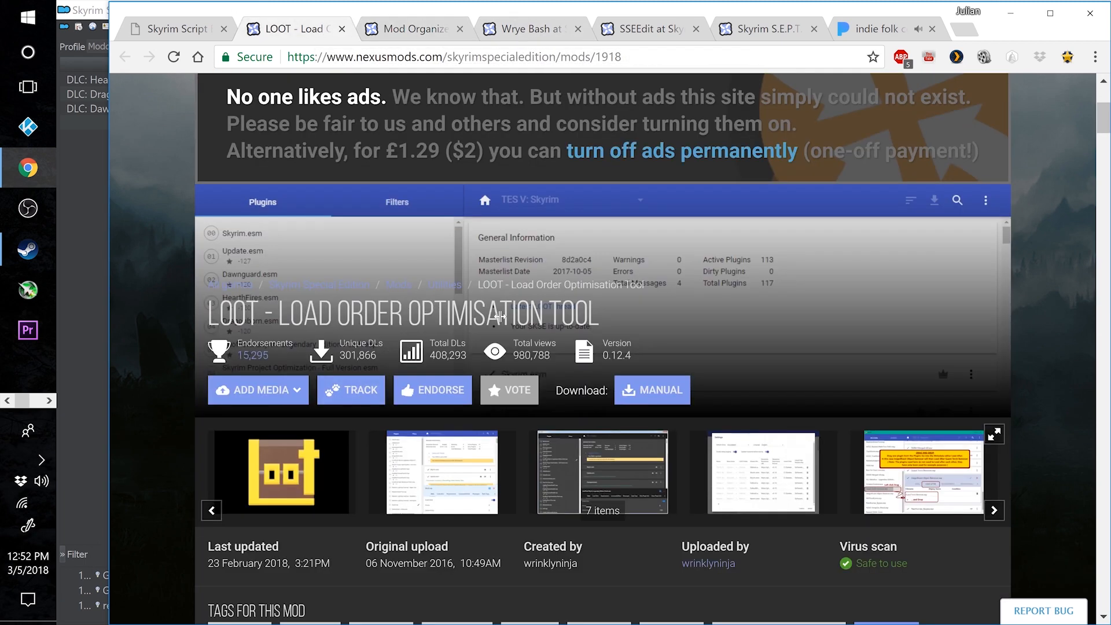
pyautogui.scroll(-6, 500, 316)
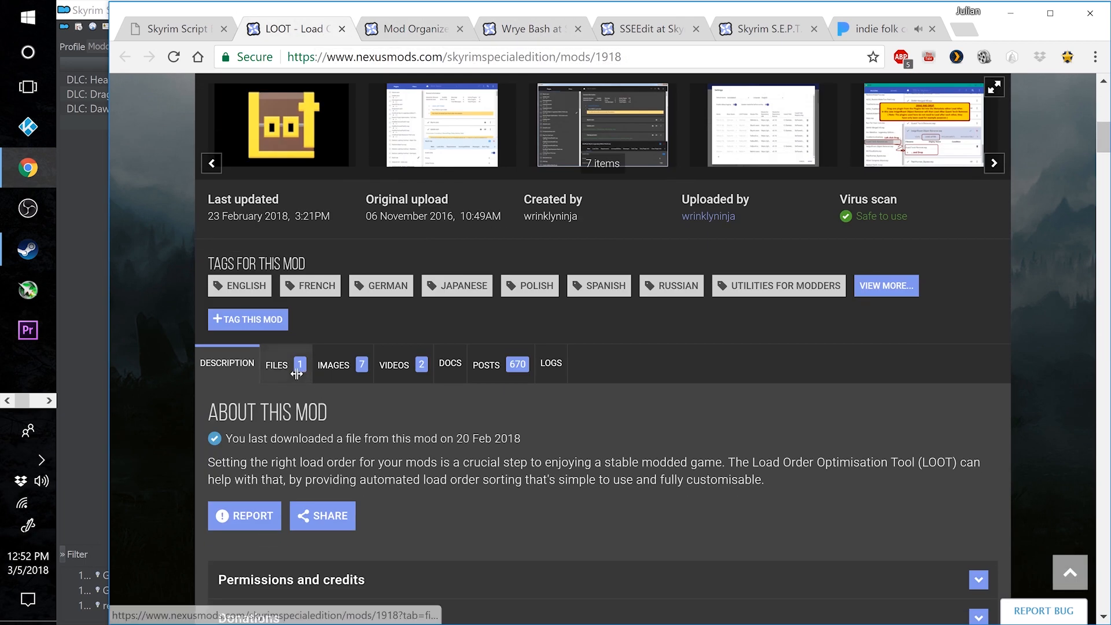
pyautogui.click(297, 374)
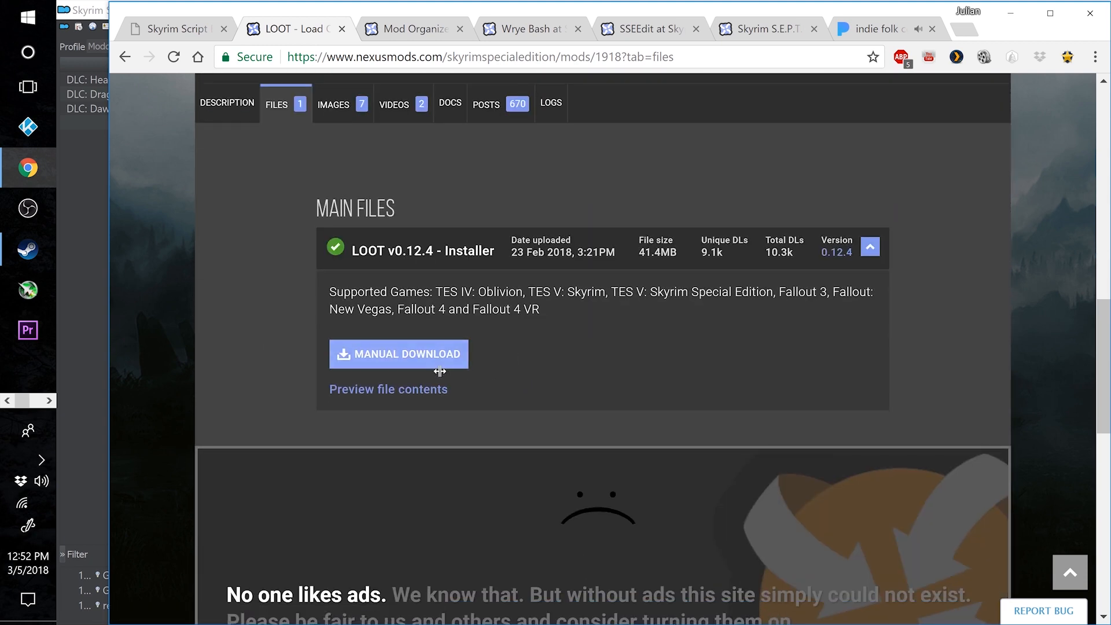
pyautogui.click(440, 367)
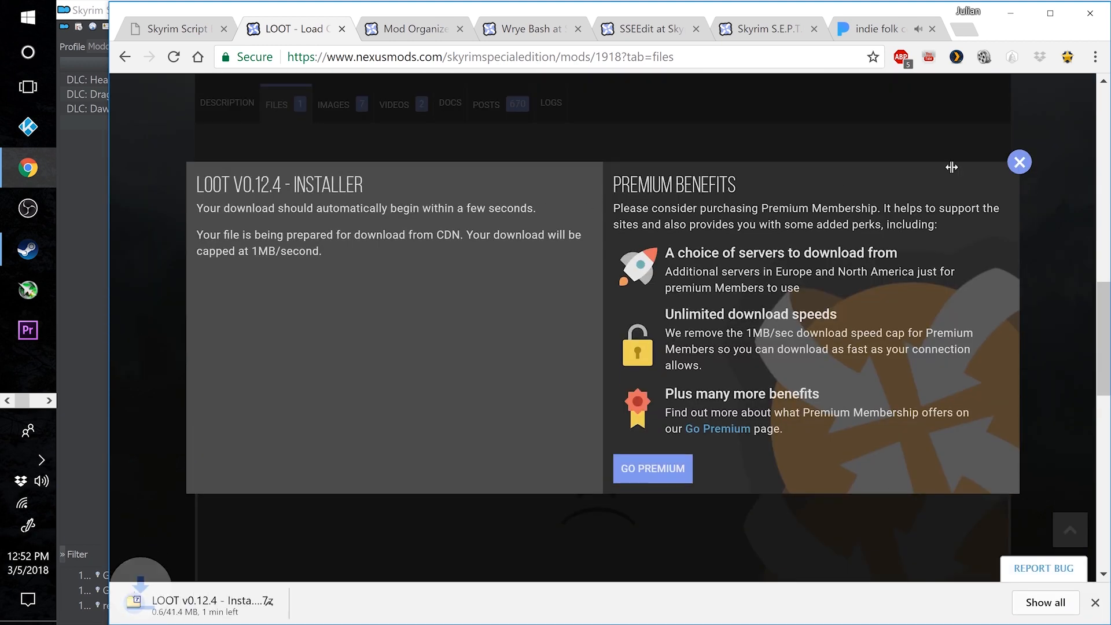
pyautogui.click(1020, 162)
pyautogui.scroll(5, 498, 243)
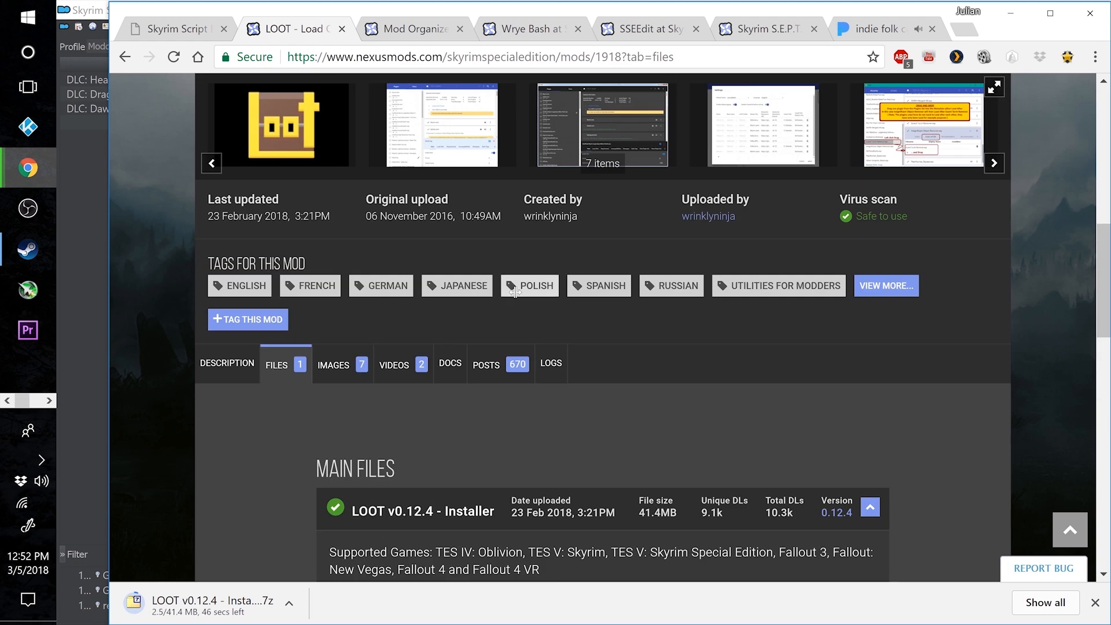
pyautogui.scroll(4, 515, 291)
# Open the SSEEdit page on Nexus Mods and look over its mod details
pyautogui.click(622, 30)
pyautogui.scroll(-1, 333, 363)
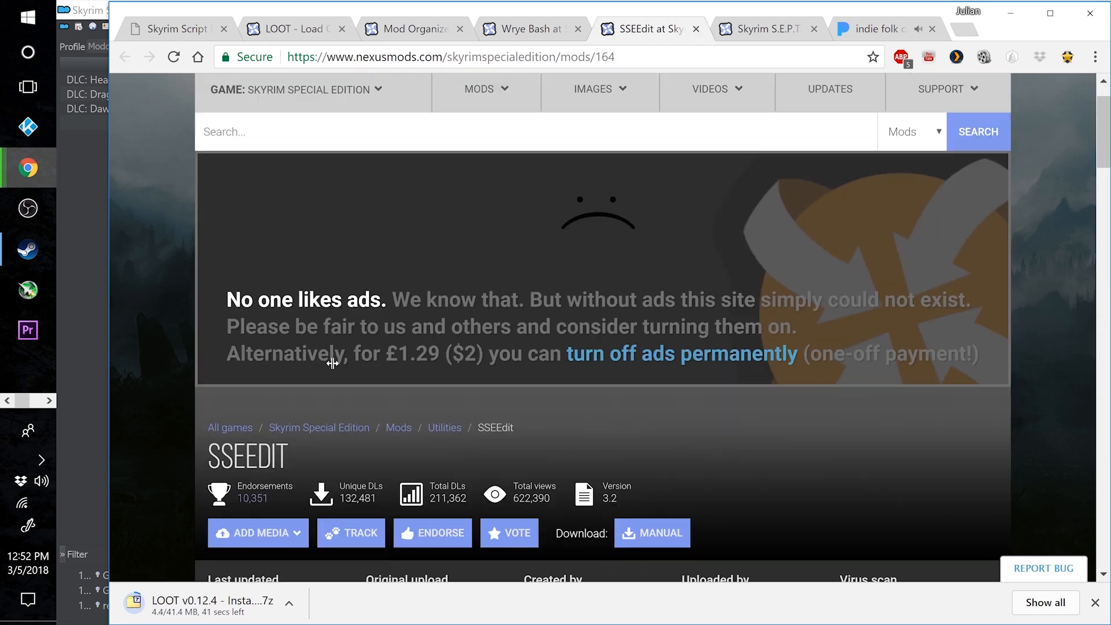
pyautogui.scroll(-3, 333, 363)
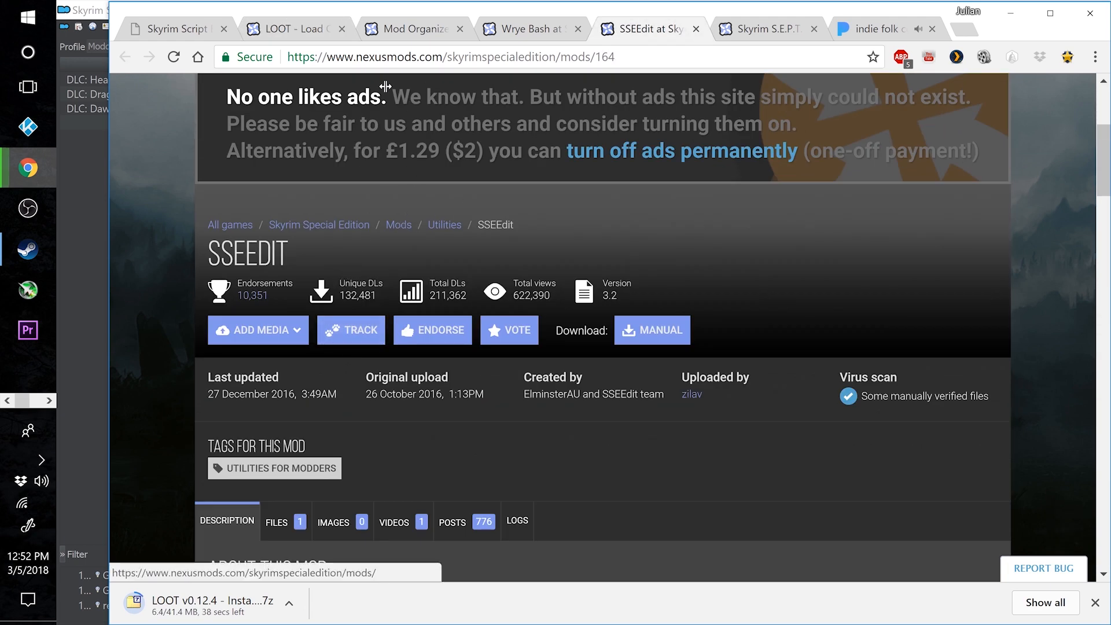
pyautogui.scroll(3, 299, 287)
pyautogui.scroll(-2, 382, 267)
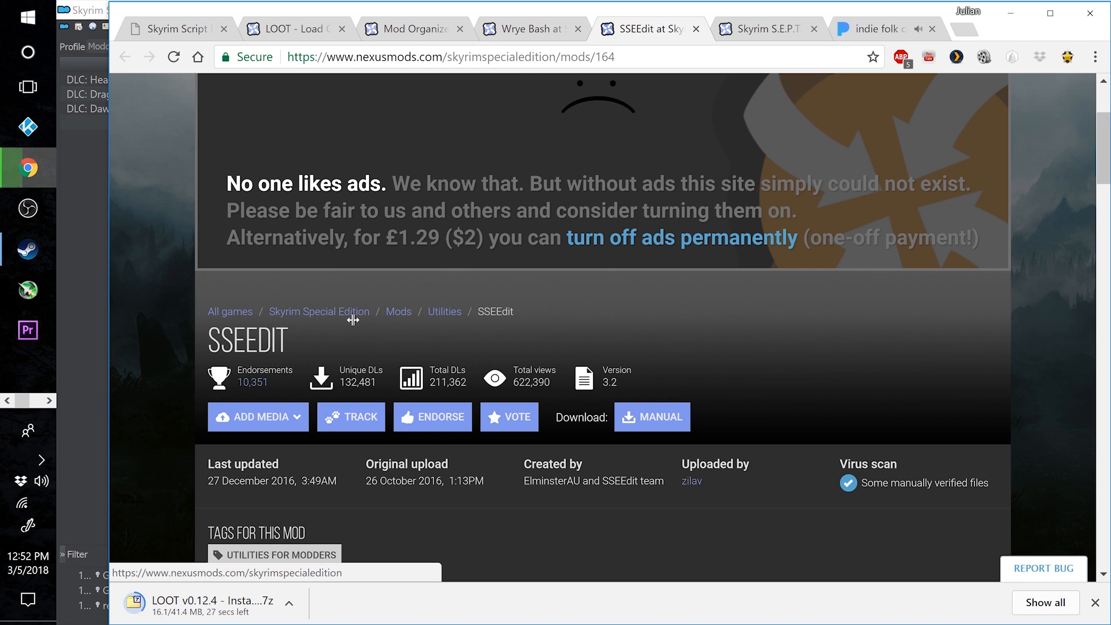
pyautogui.scroll(-1, 413, 357)
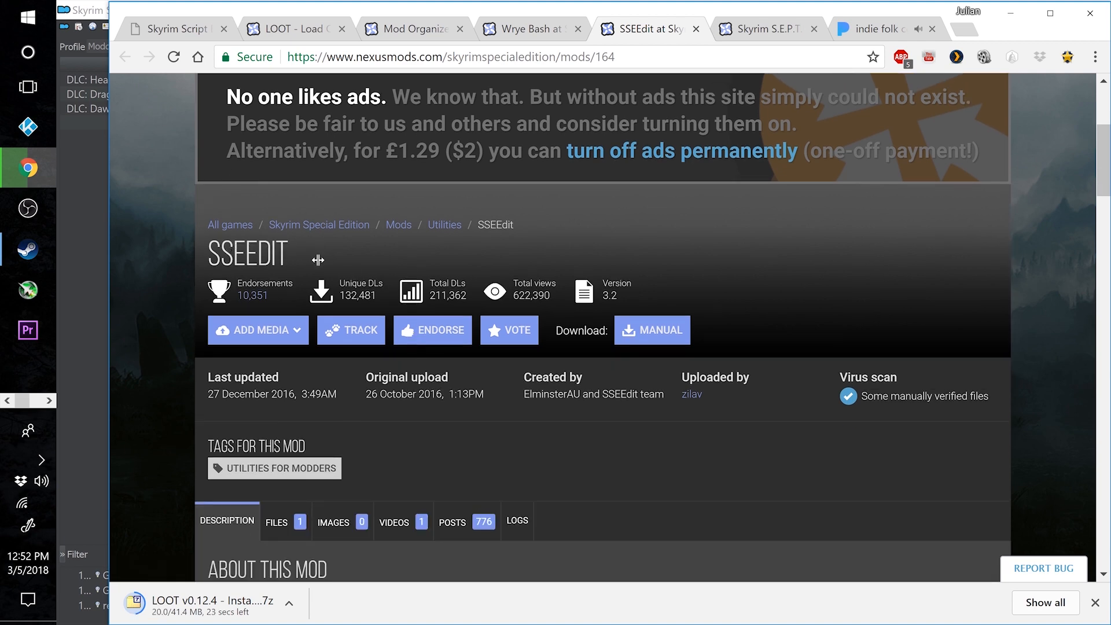
# Download the SSEEdit 3.2 main file manually from the mod's files and dismiss the download window
pyautogui.scroll(-3, 318, 260)
pyautogui.click(294, 273)
pyautogui.scroll(-1, 530, 352)
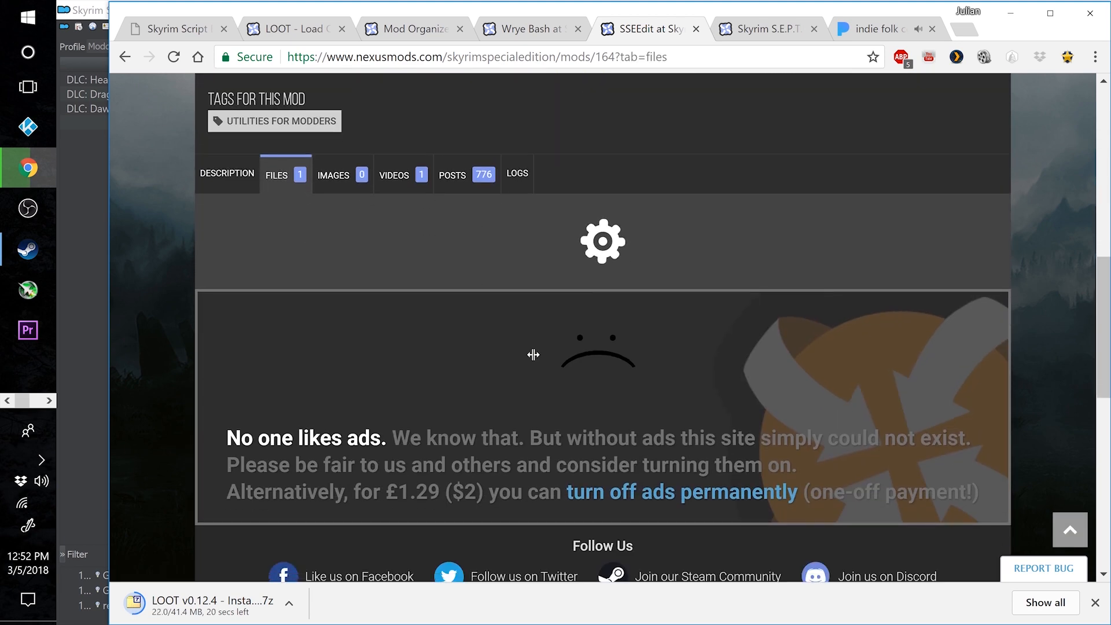
pyautogui.scroll(-1, 530, 354)
pyautogui.click(396, 319)
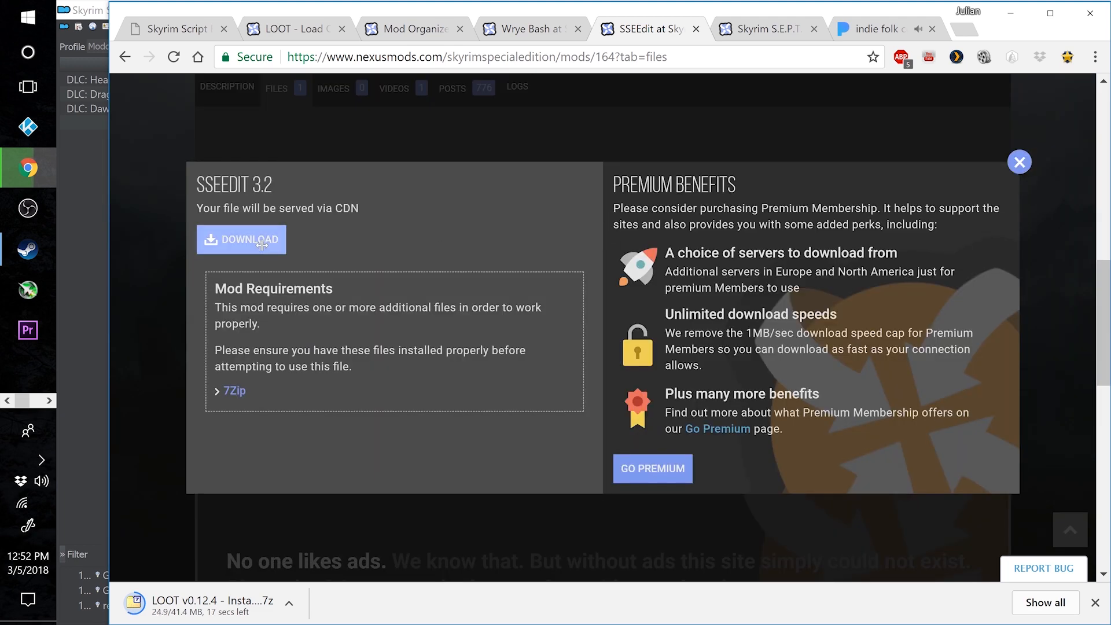
pyautogui.click(241, 239)
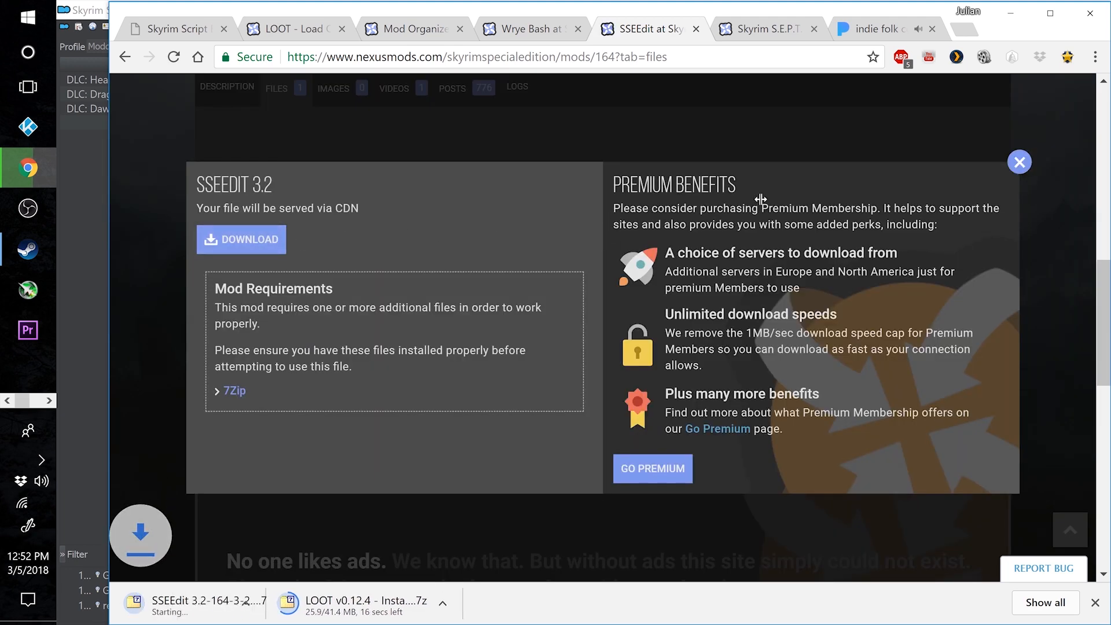
pyautogui.click(1019, 162)
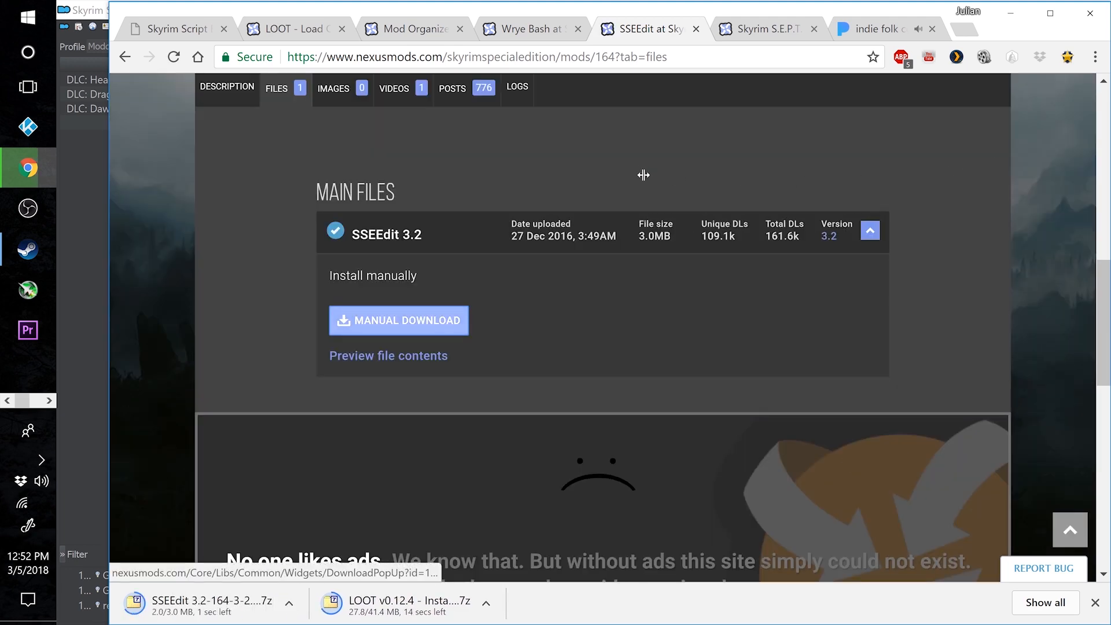
pyautogui.scroll(1, 541, 224)
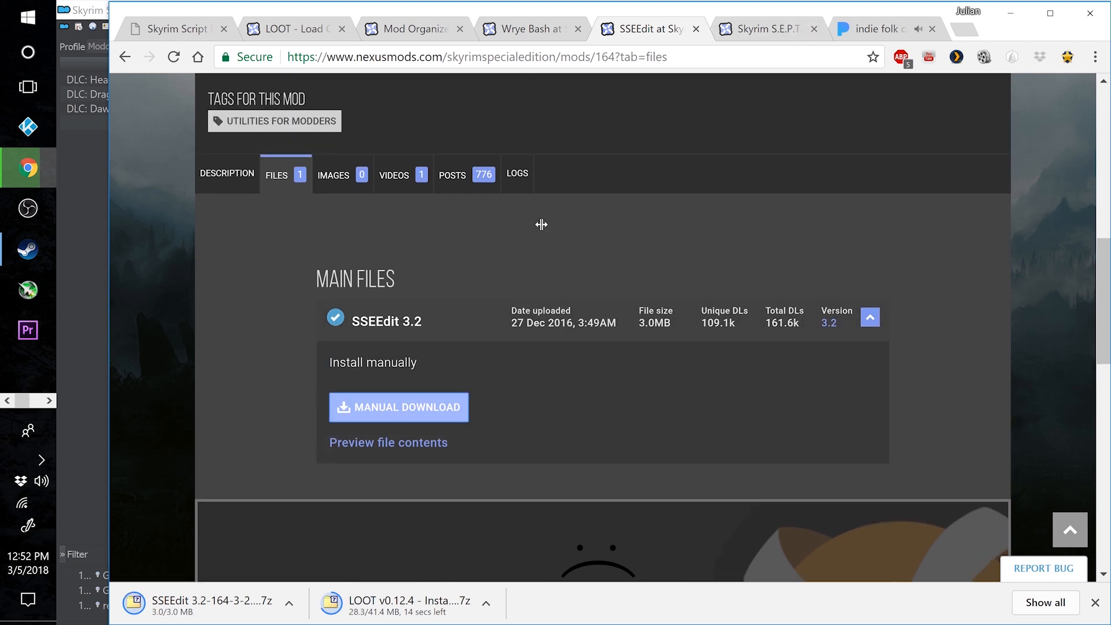
# Download the Wrye Bash 307 Beta2 installer from its Nexus Mods page and glance over the optional files
pyautogui.click(512, 30)
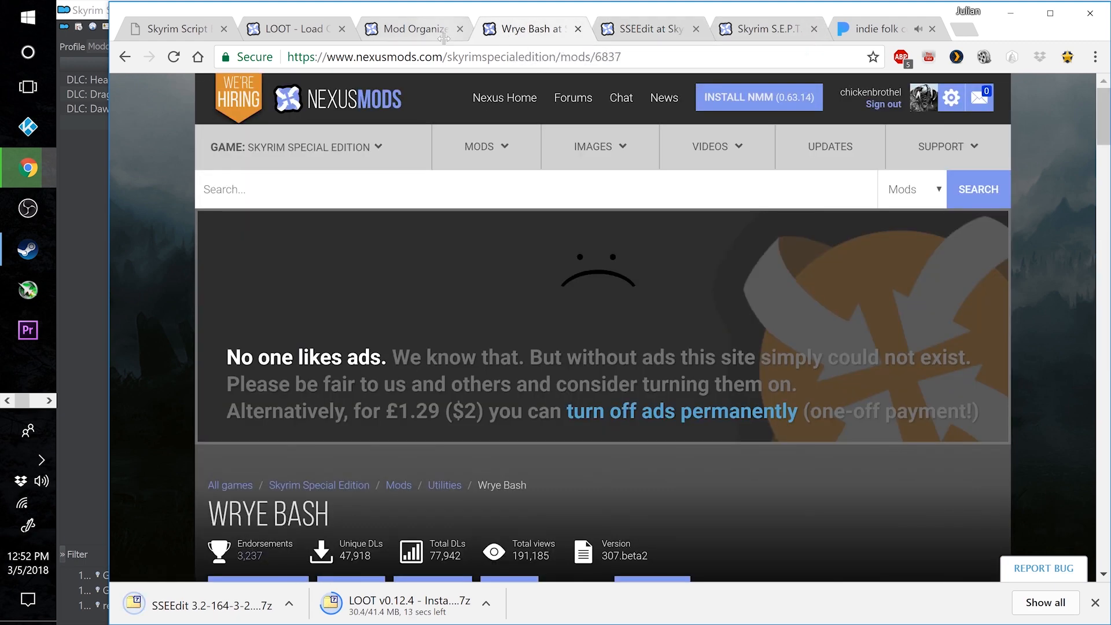
pyautogui.scroll(-5, 416, 263)
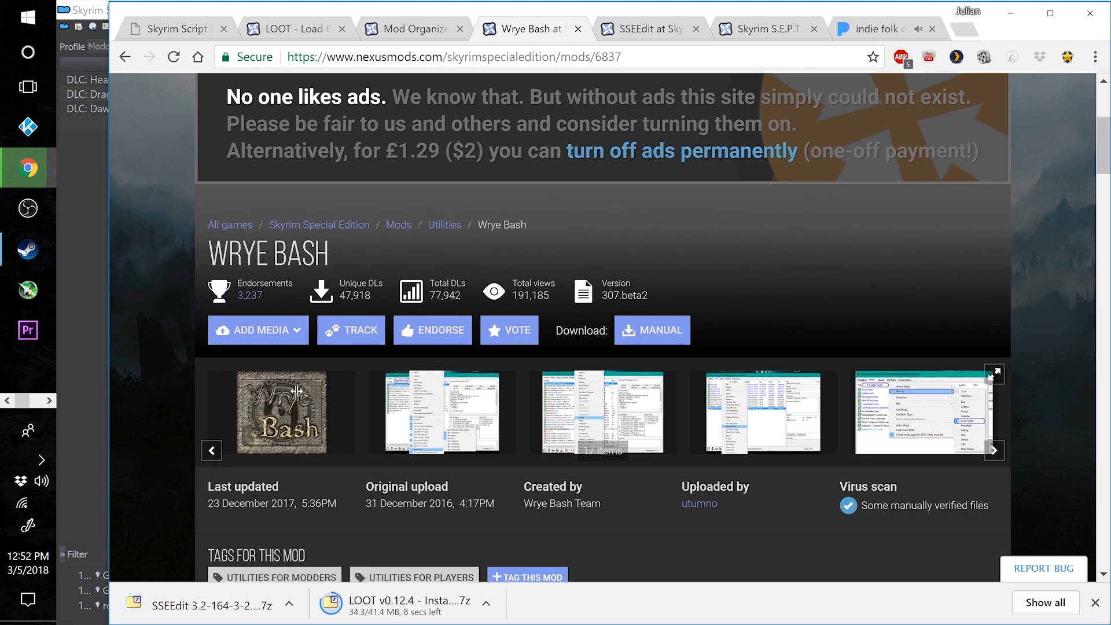
pyautogui.scroll(-5, 296, 391)
pyautogui.click(293, 371)
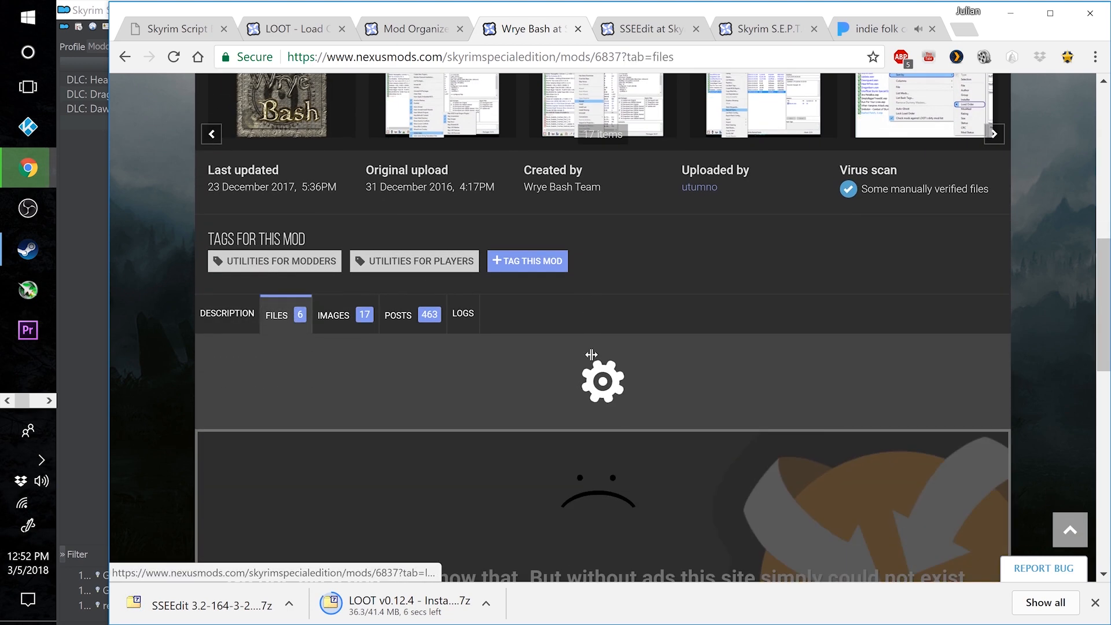
pyautogui.scroll(-2, 426, 300)
pyautogui.scroll(-2, 442, 340)
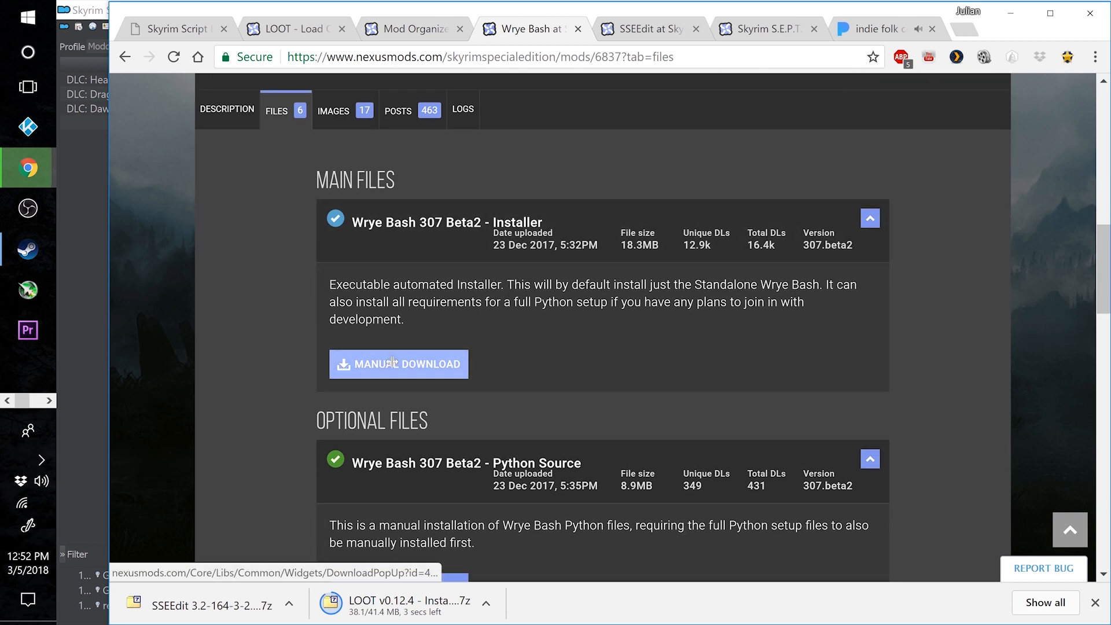
pyautogui.click(392, 363)
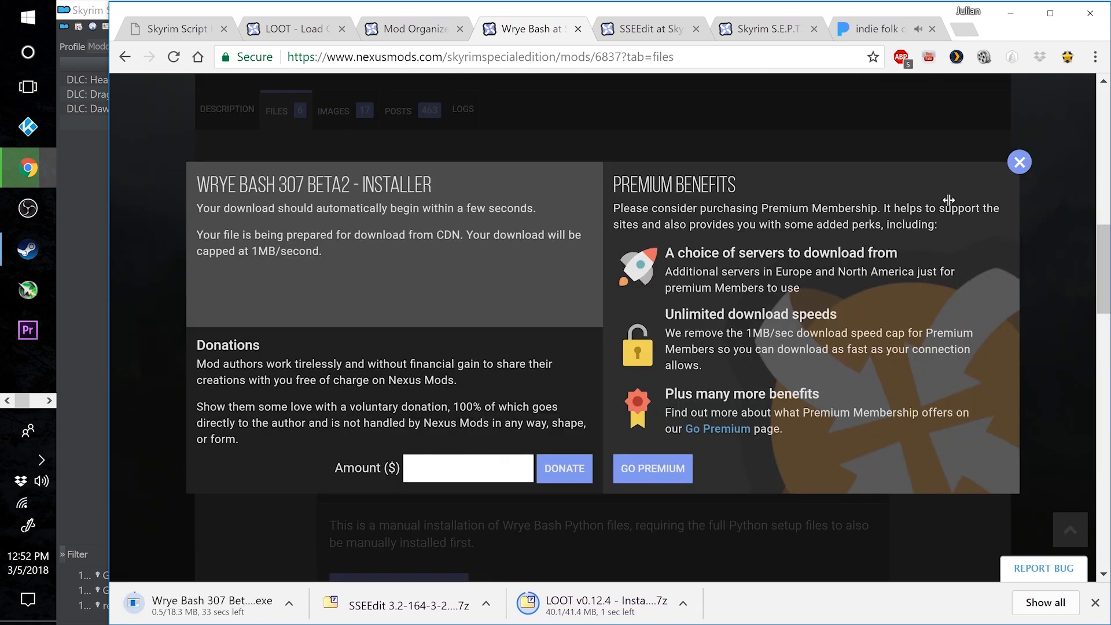
pyautogui.click(1019, 162)
pyautogui.scroll(-3, 557, 303)
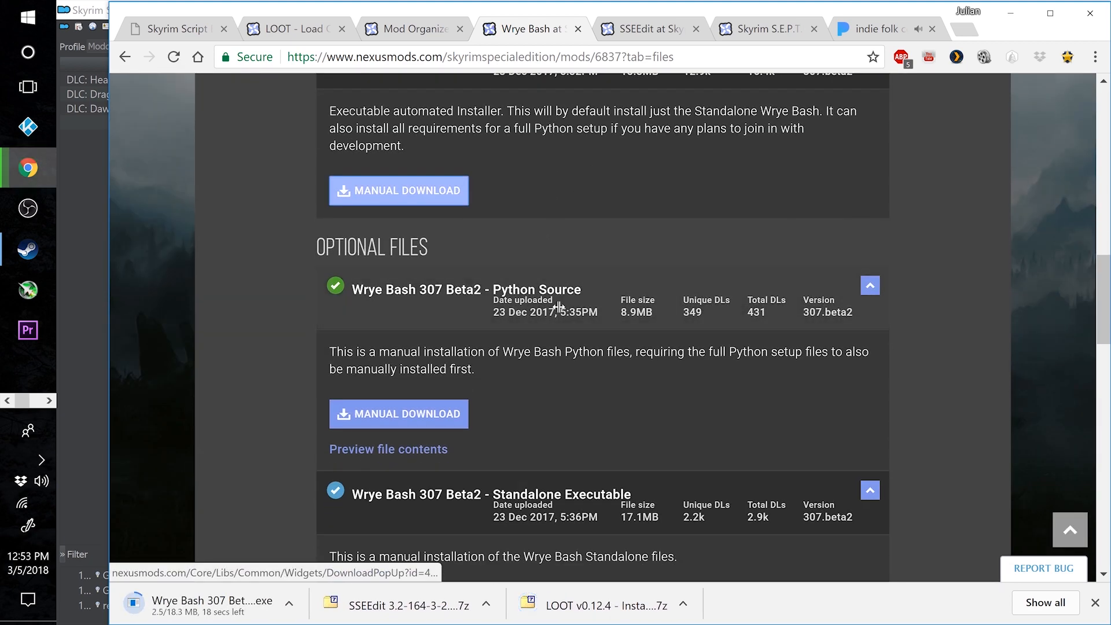
pyautogui.scroll(6, 558, 307)
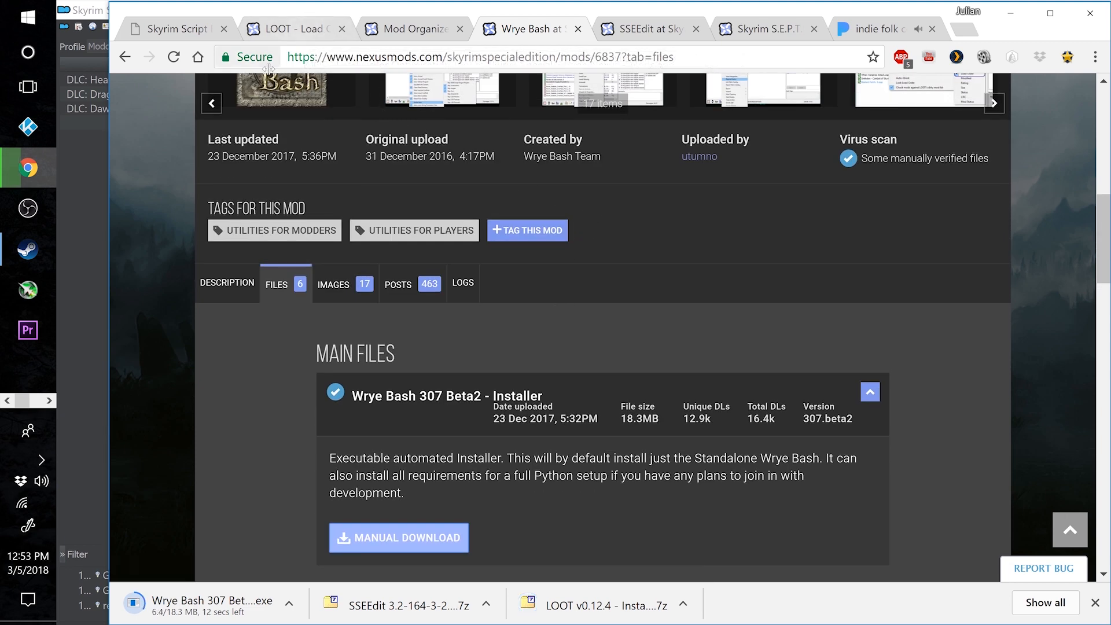
# On the Skyrim Script Extender site, compare the current builds and download the SE build 2.0.6 7z archive
pyautogui.click(193, 38)
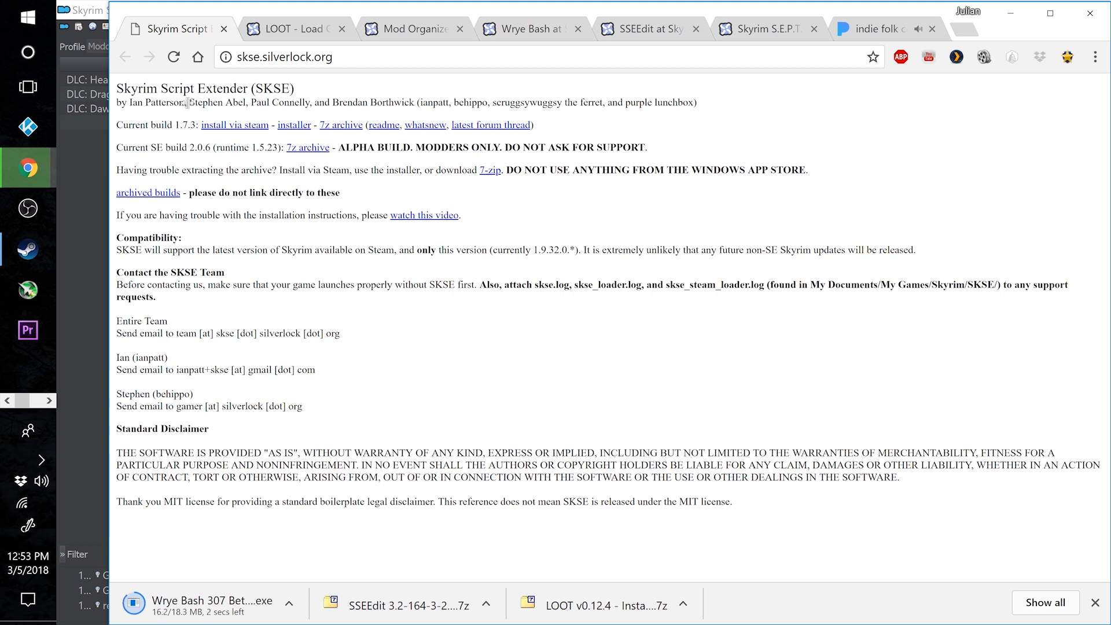
pyautogui.moveTo(117, 146); pyautogui.dragTo(209, 144)
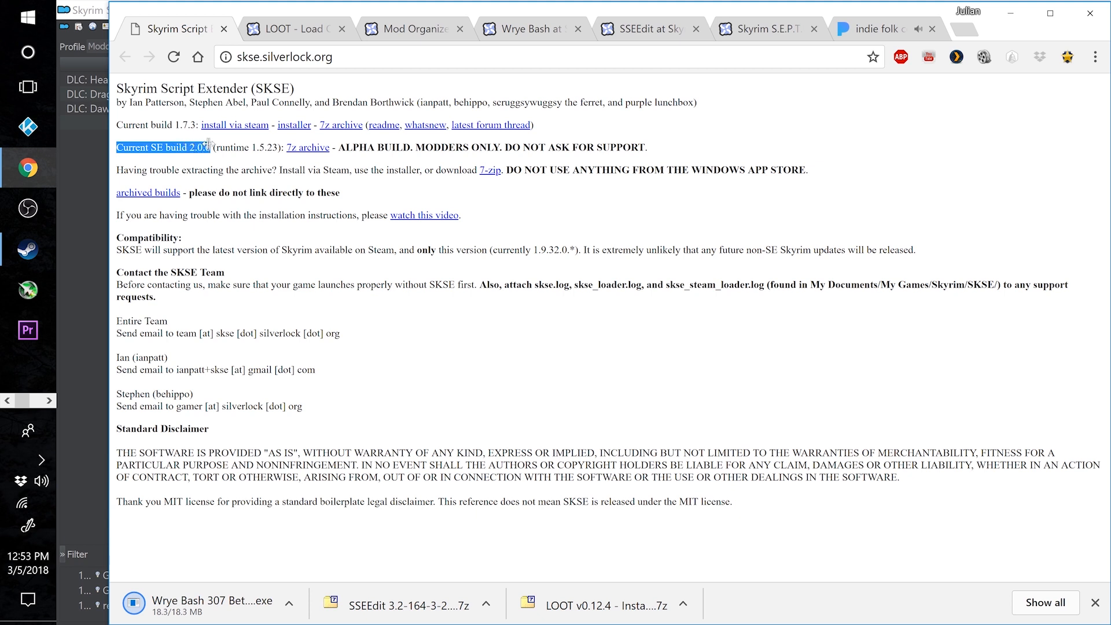
pyautogui.moveTo(118, 123); pyautogui.dragTo(175, 125)
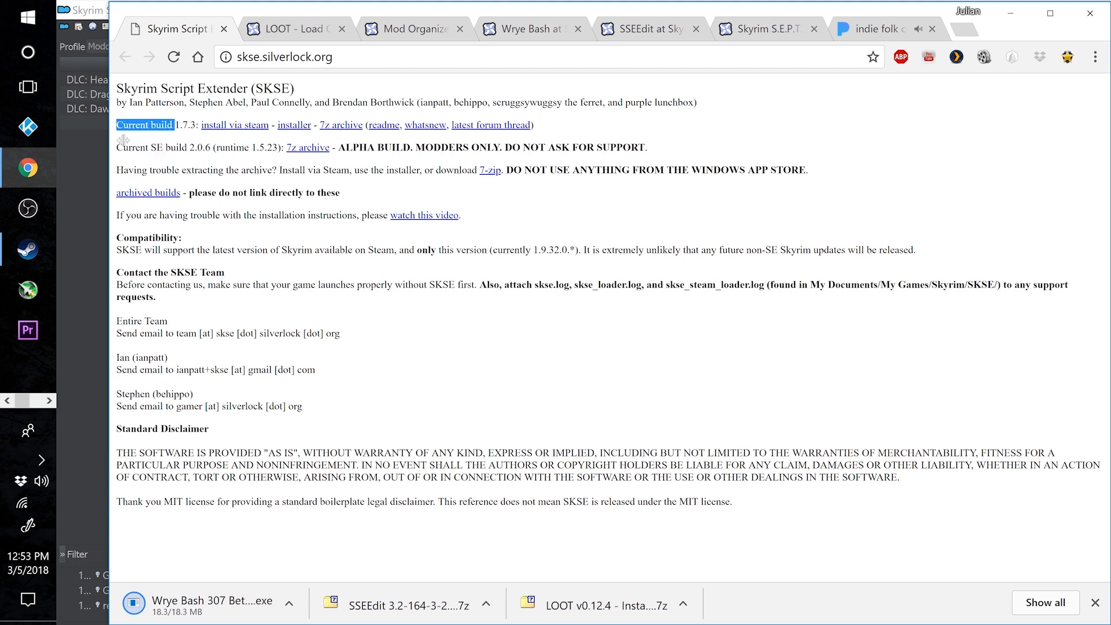
pyautogui.moveTo(117, 146); pyautogui.dragTo(211, 146)
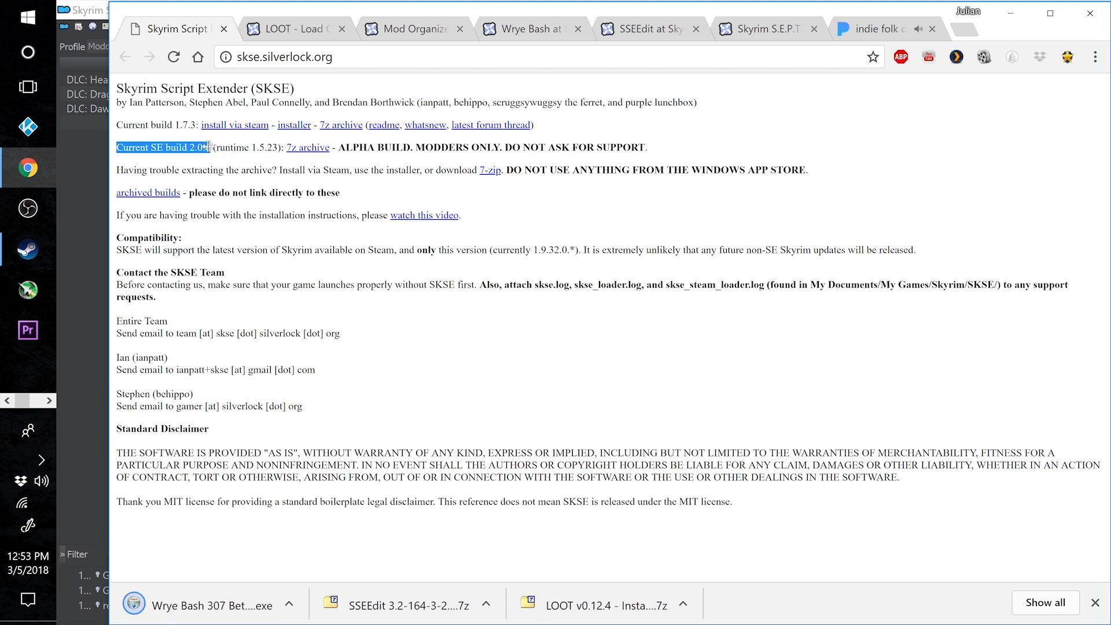
pyautogui.click(321, 148)
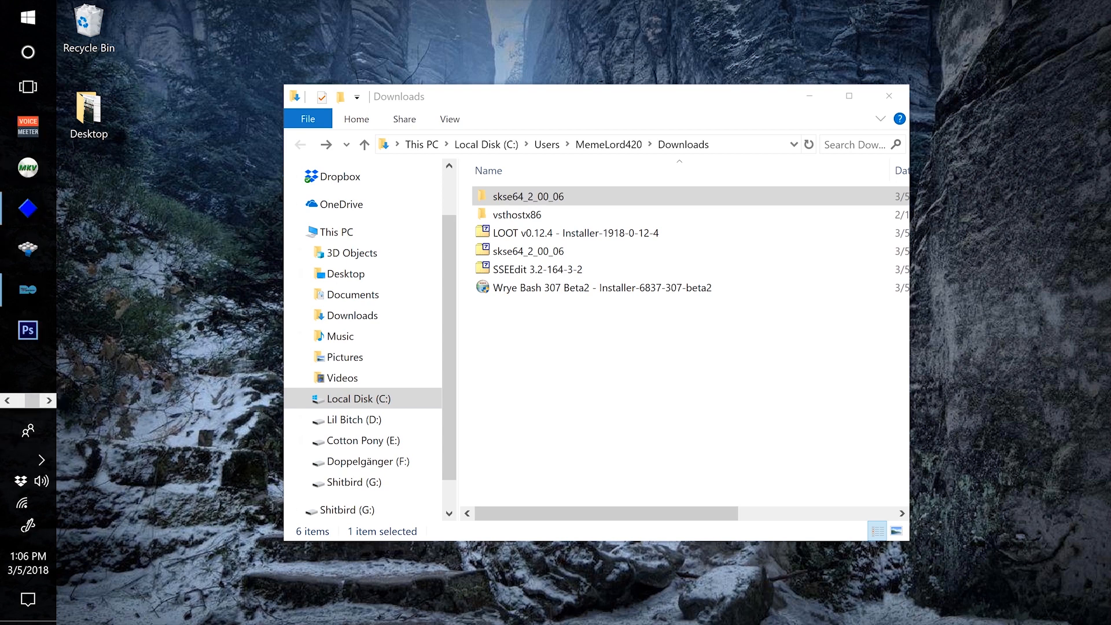
# Switch to Mod Organizer, examine its list of executables without choosing one, and return to the Downloads folder
pyautogui.click(28, 289)
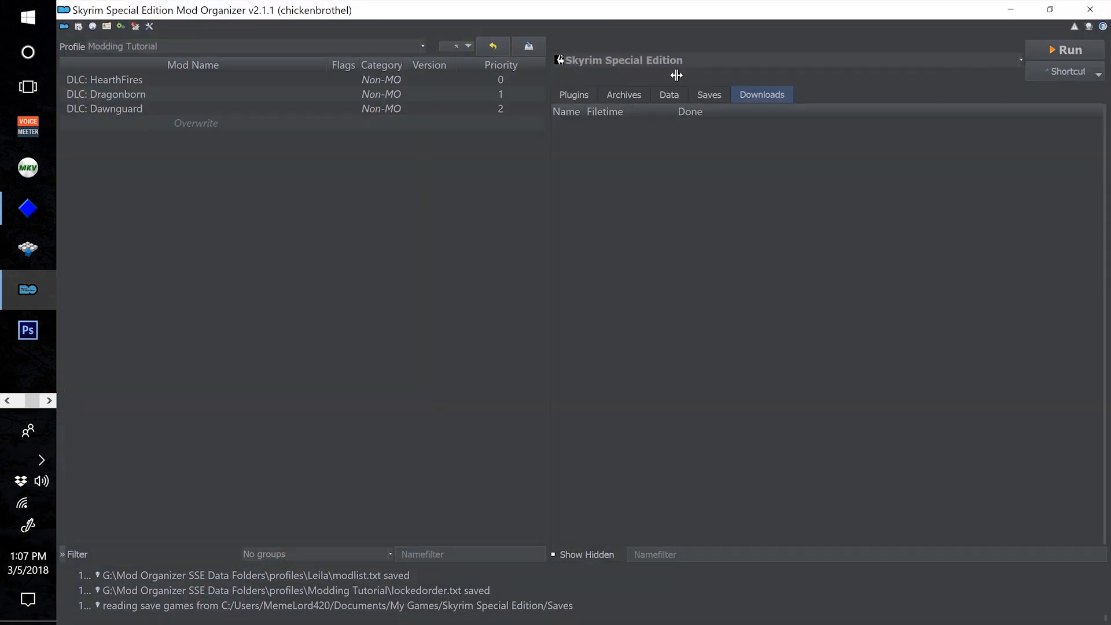
pyautogui.click(692, 62)
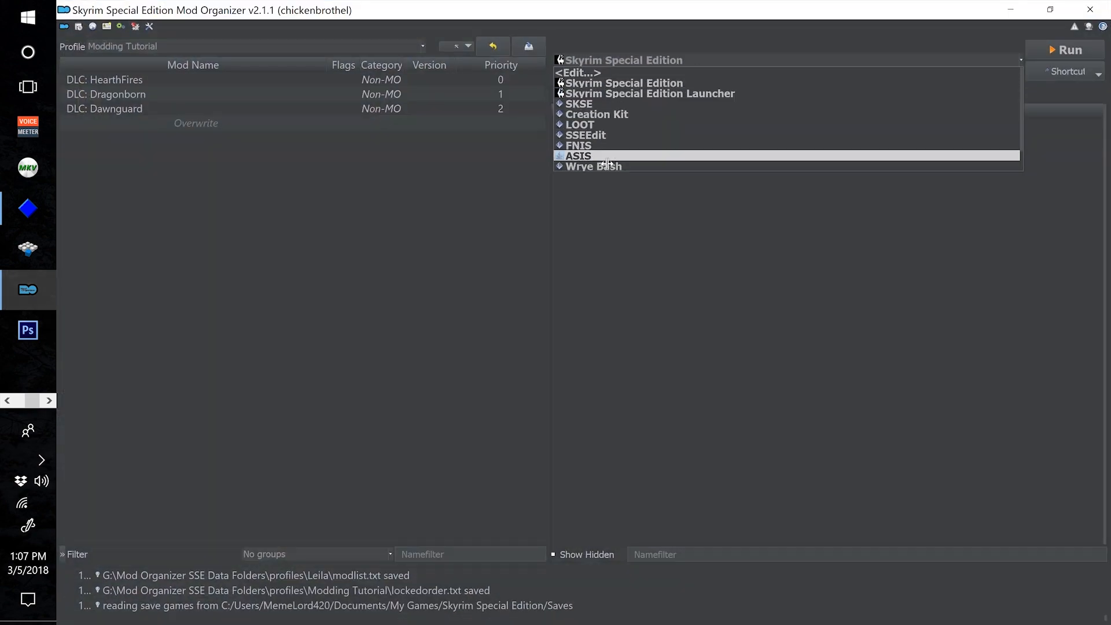
pyautogui.click(692, 60)
pyautogui.click(691, 62)
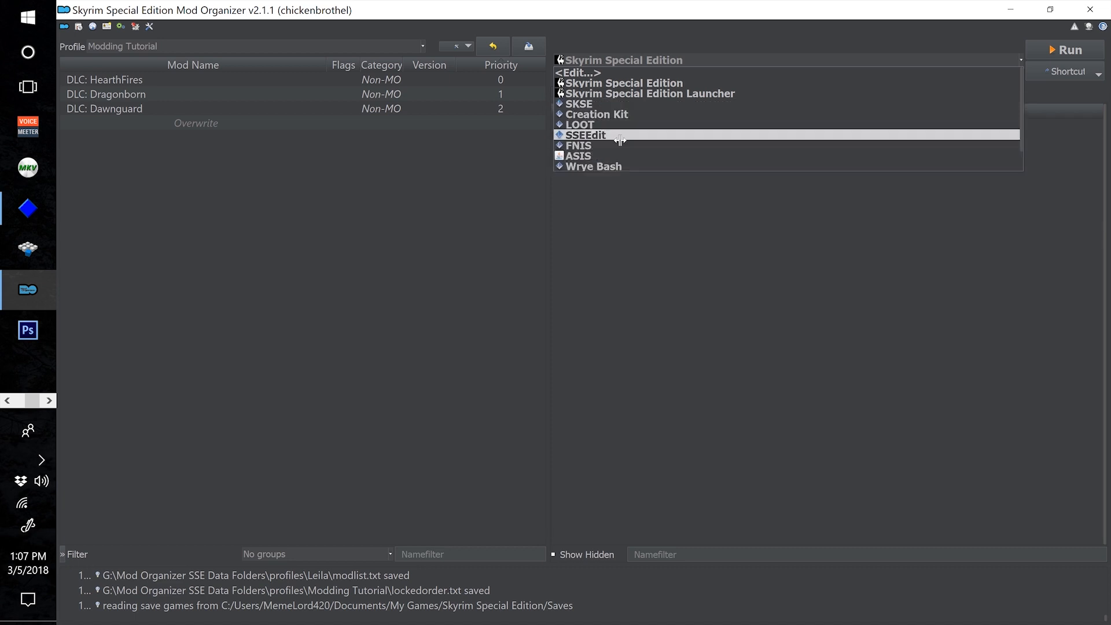
pyautogui.click(637, 44)
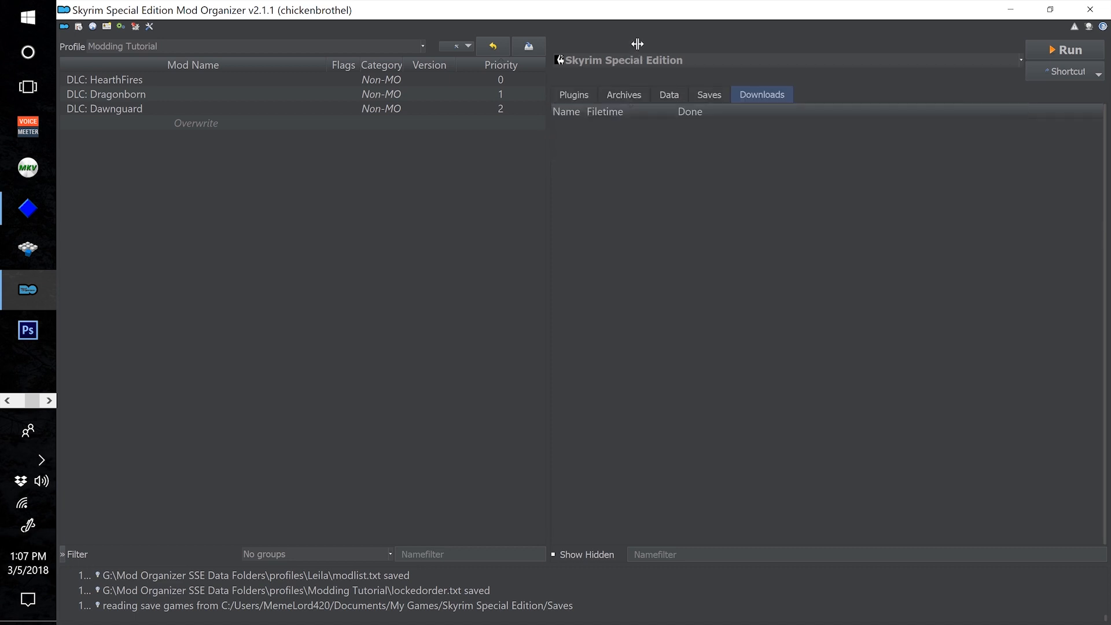
pyautogui.click(665, 60)
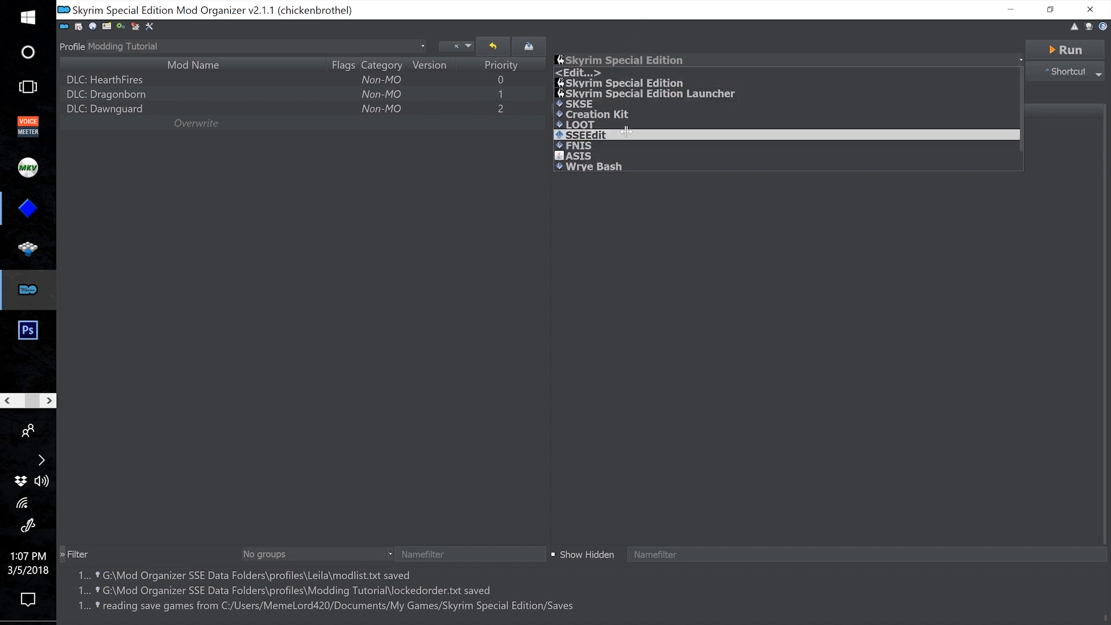
pyautogui.click(684, 28)
pyautogui.click(644, 62)
pyautogui.click(720, 30)
pyautogui.click(970, 64)
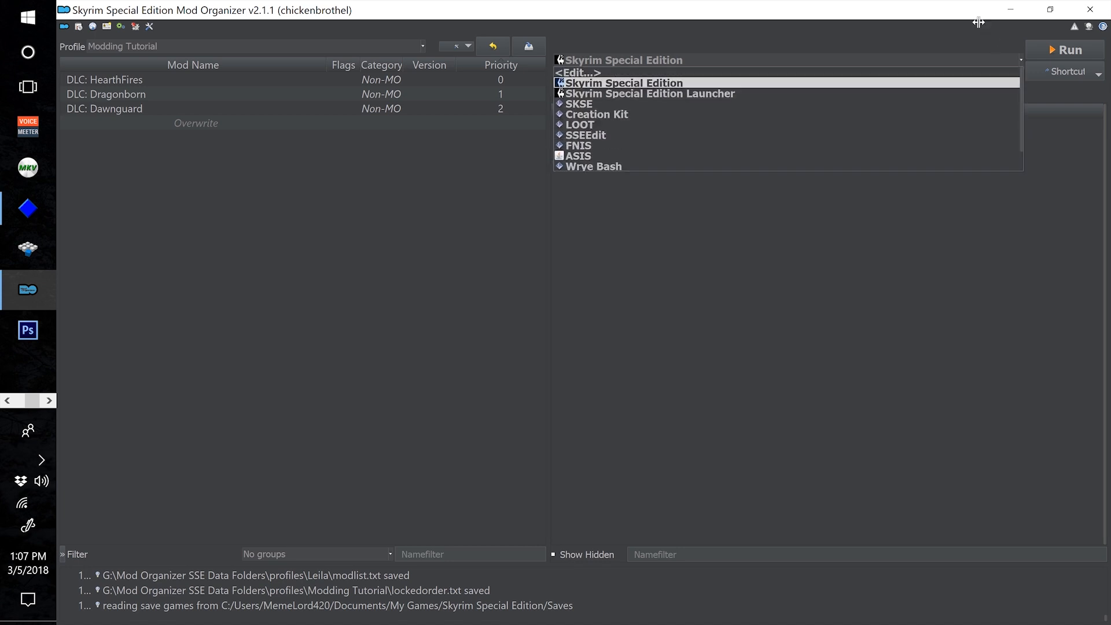
pyautogui.click(970, 76)
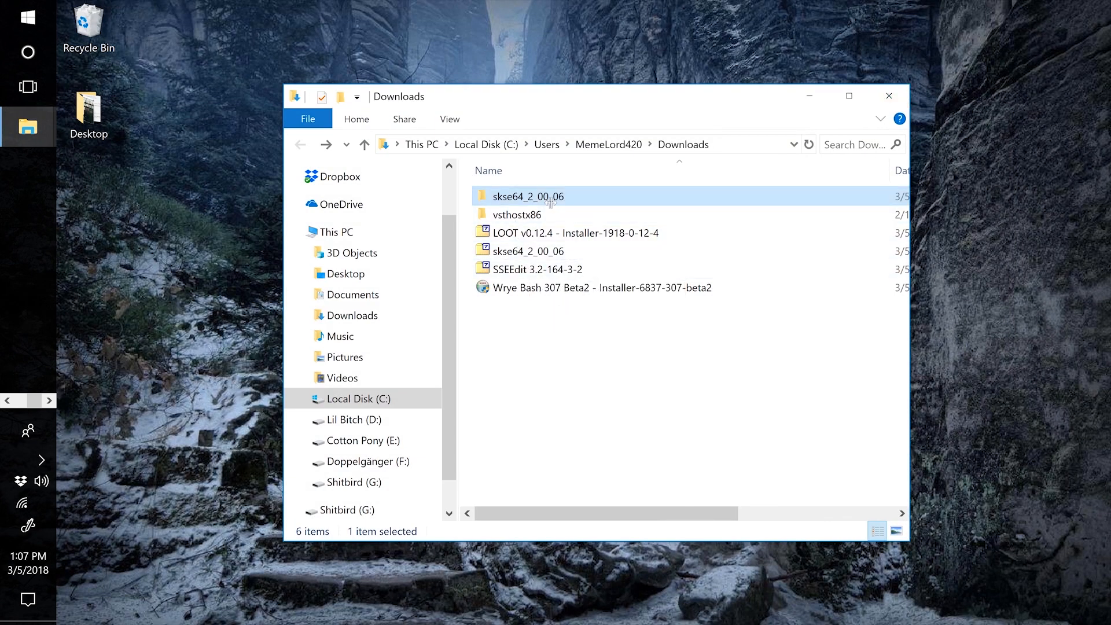
# Open the extracted skse64_2_00_06 folder and arrange its window beside the Skyrim Special Edition game folder
pyautogui.rightClick(551, 257)
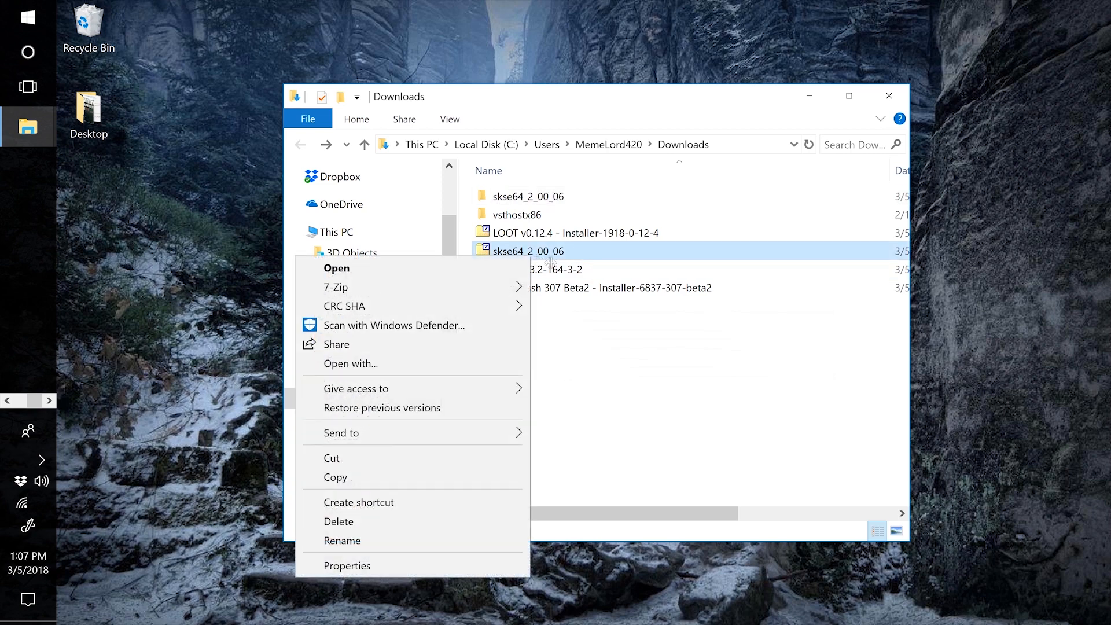
pyautogui.click(566, 370)
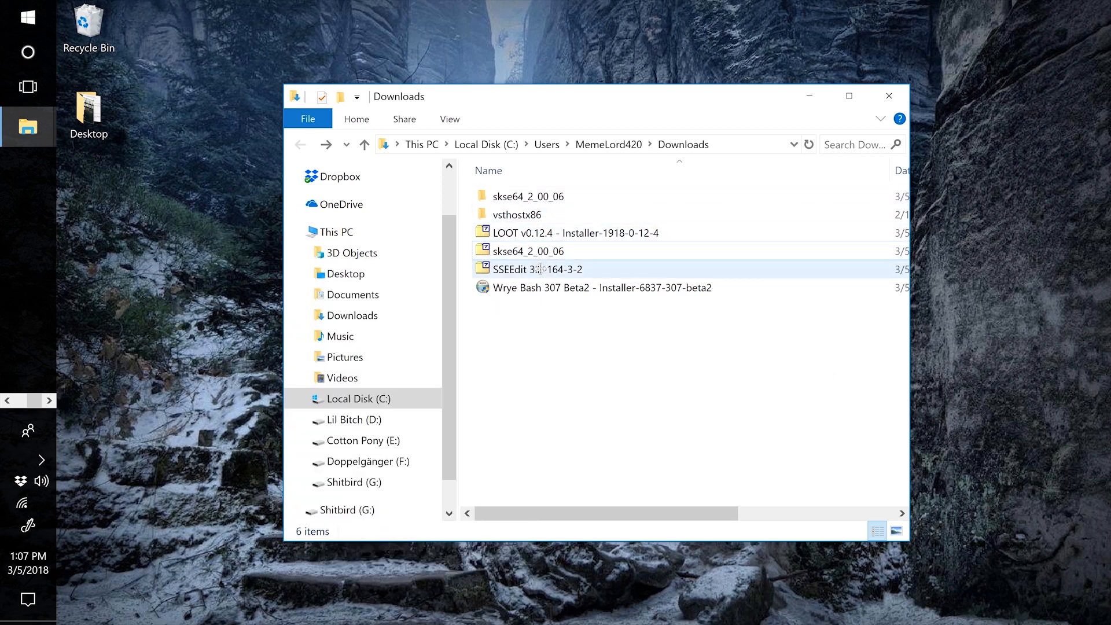
pyautogui.doubleClick(540, 196)
pyautogui.moveTo(561, 100); pyautogui.dragTo(741, 66)
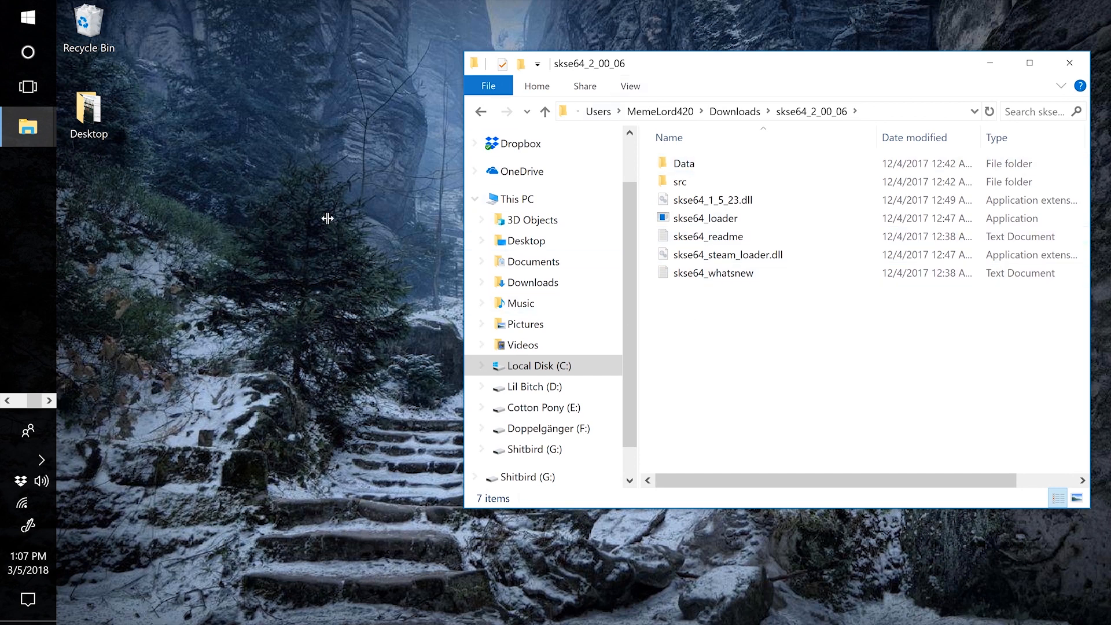
pyautogui.click(27, 128)
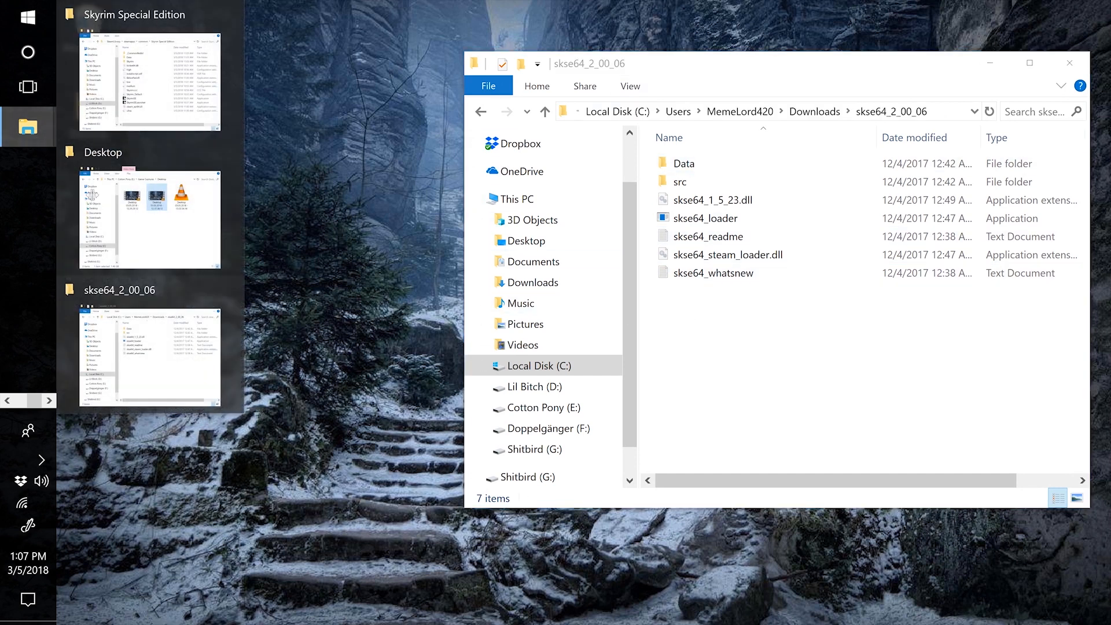
pyautogui.click(150, 81)
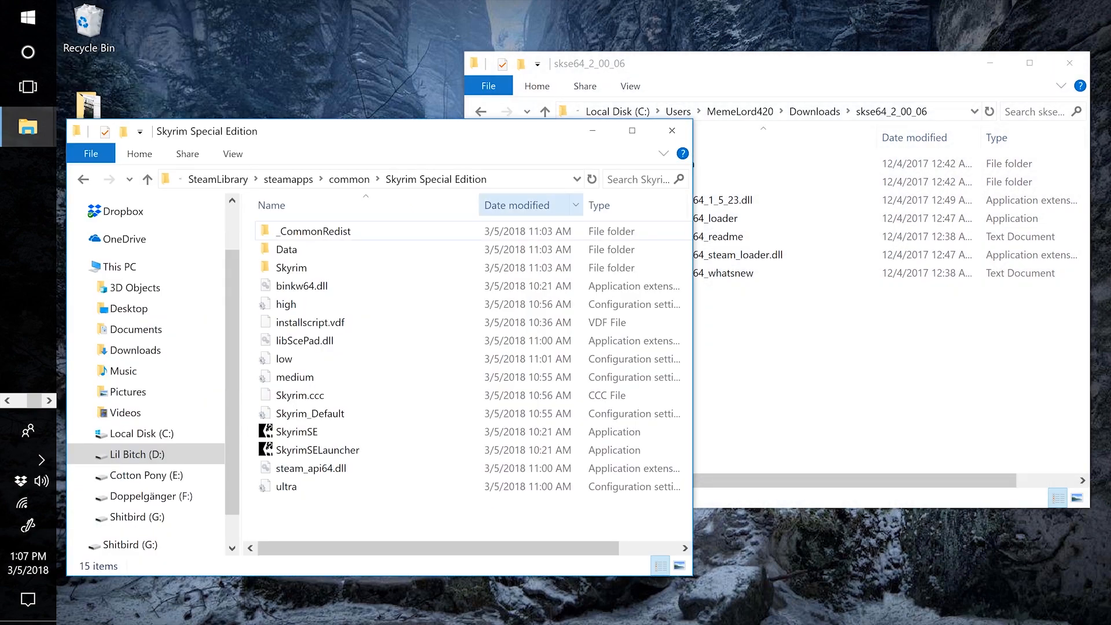
pyautogui.moveTo(515, 132); pyautogui.dragTo(509, 131)
pyautogui.moveTo(631, 70); pyautogui.dragTo(814, 72)
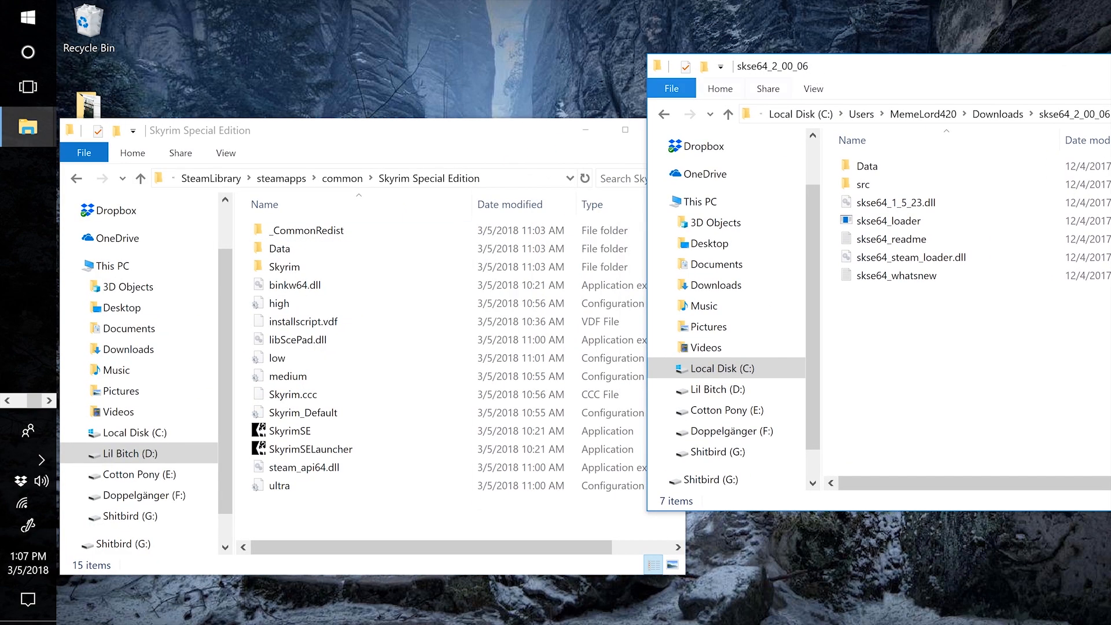
pyautogui.moveTo(469, 132); pyautogui.dragTo(471, 95)
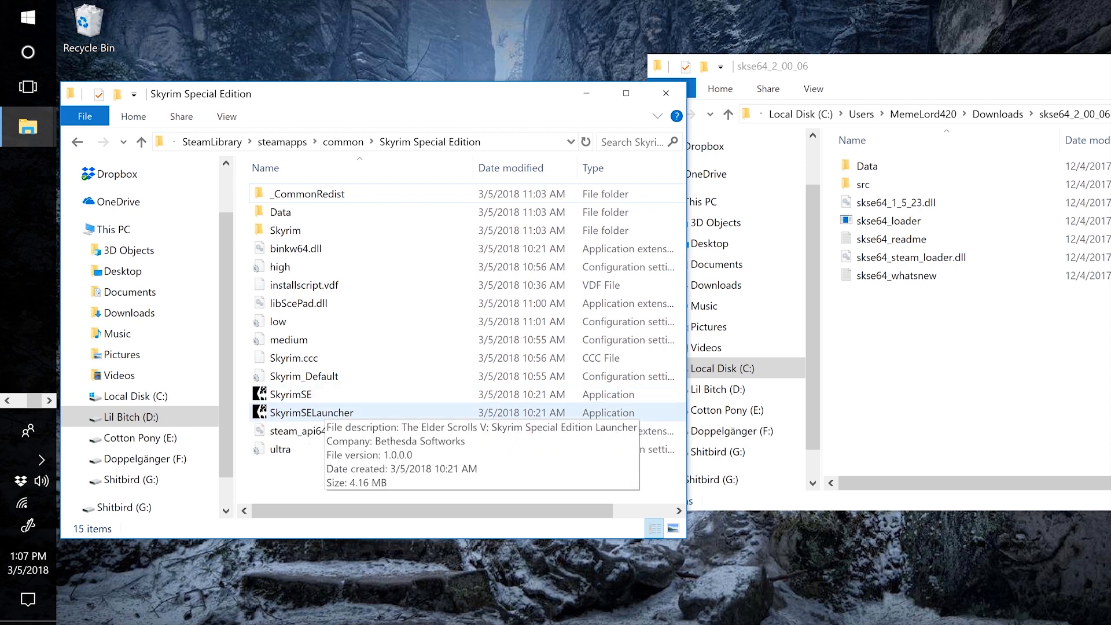
# Examine the game's Data folder and the SkyrimSE and SkyrimSELauncher applications in the Skyrim Special Edition folder
pyautogui.doubleClick(281, 212)
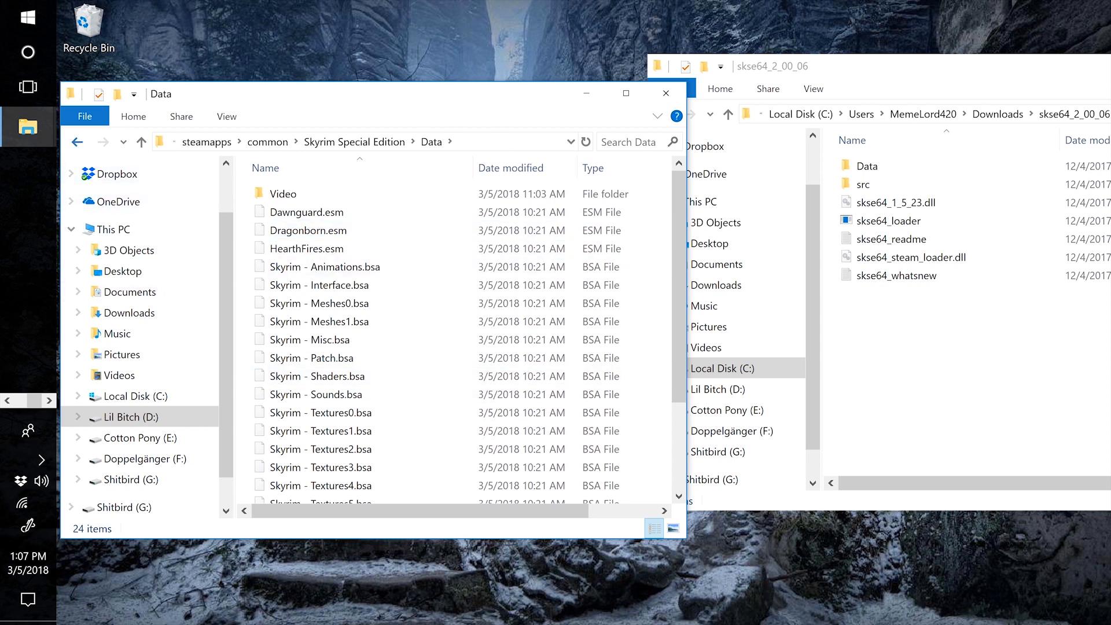
pyautogui.hotkey('alt', 'Left')
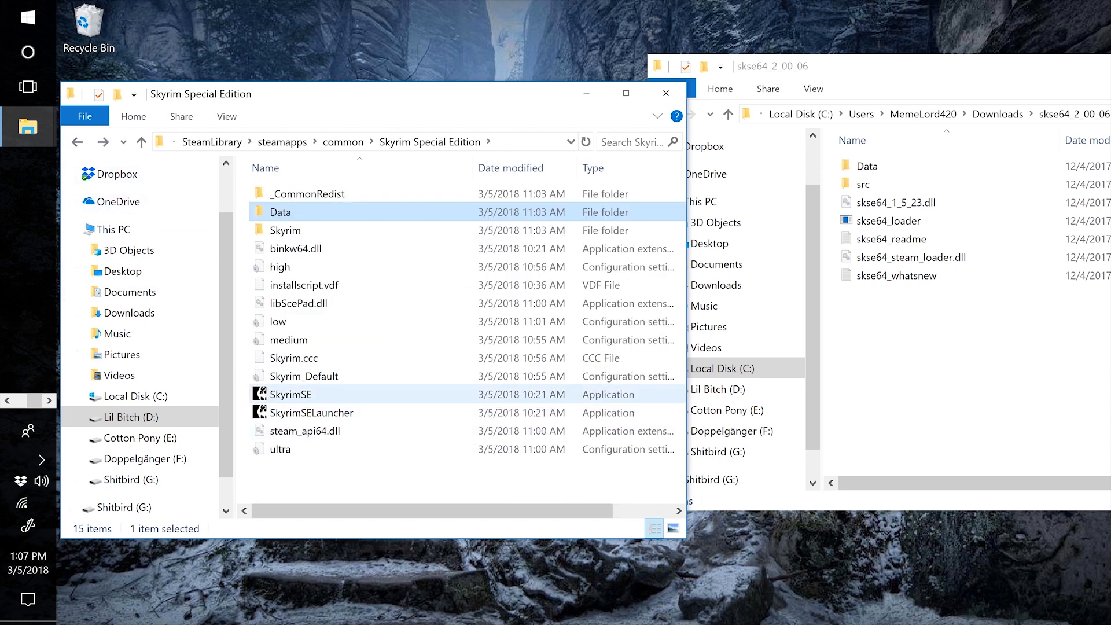
pyautogui.click(370, 394)
pyautogui.click(370, 412)
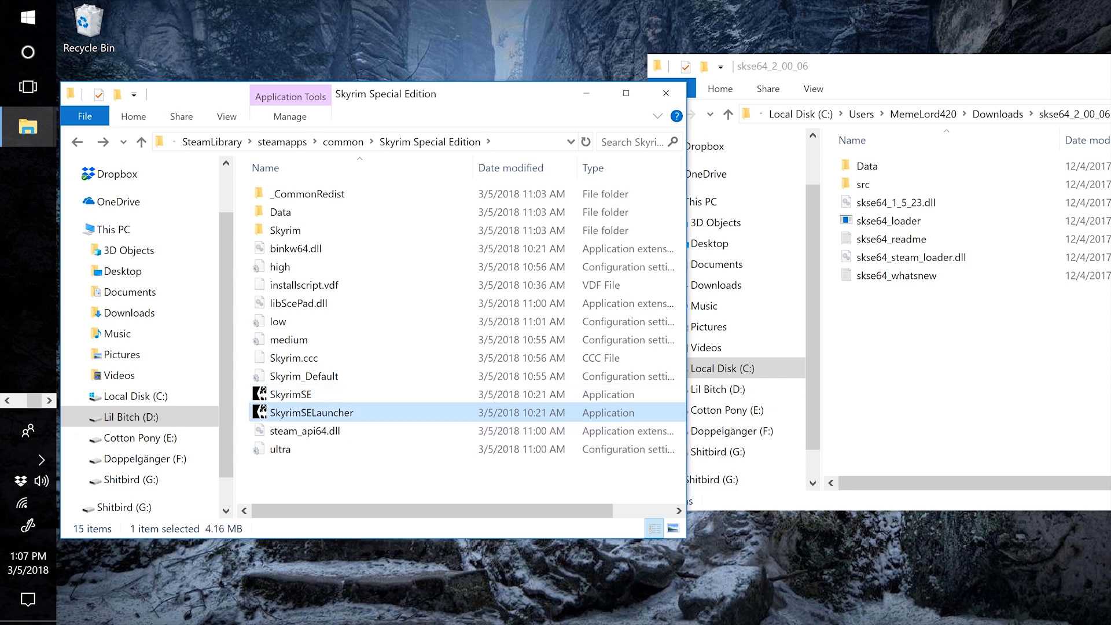
pyautogui.click(370, 394)
pyautogui.click(370, 412)
pyautogui.click(370, 394)
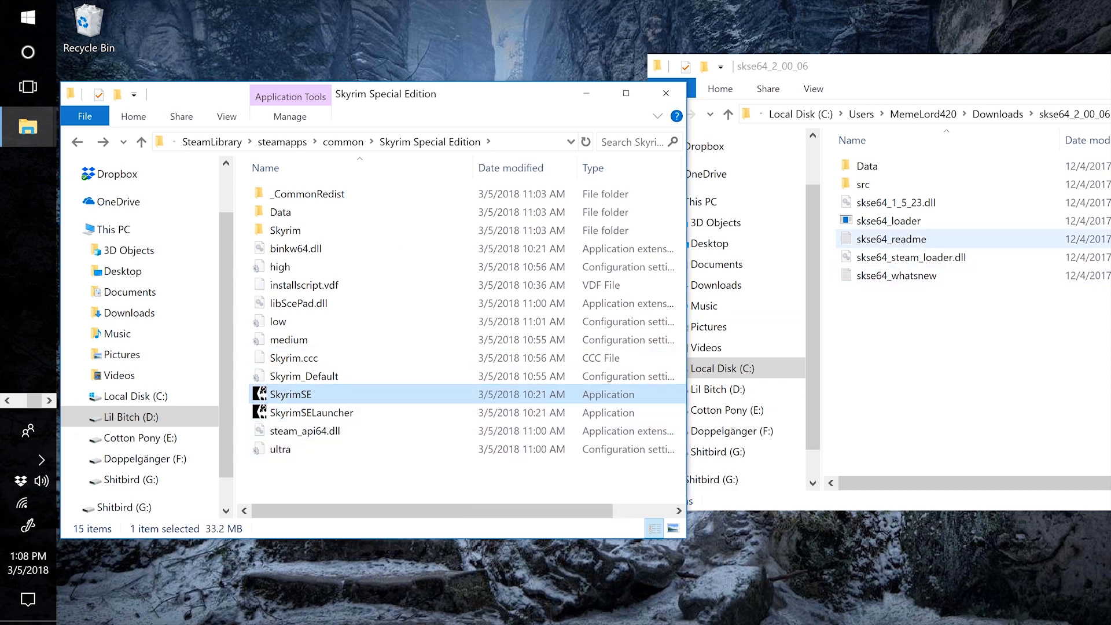
# Copy skse64_1_5_23.dll, skse64_loader and skse64_steam_loader.dll from the SKSE folder into the Skyrim Special Edition folder
pyautogui.click(896, 203)
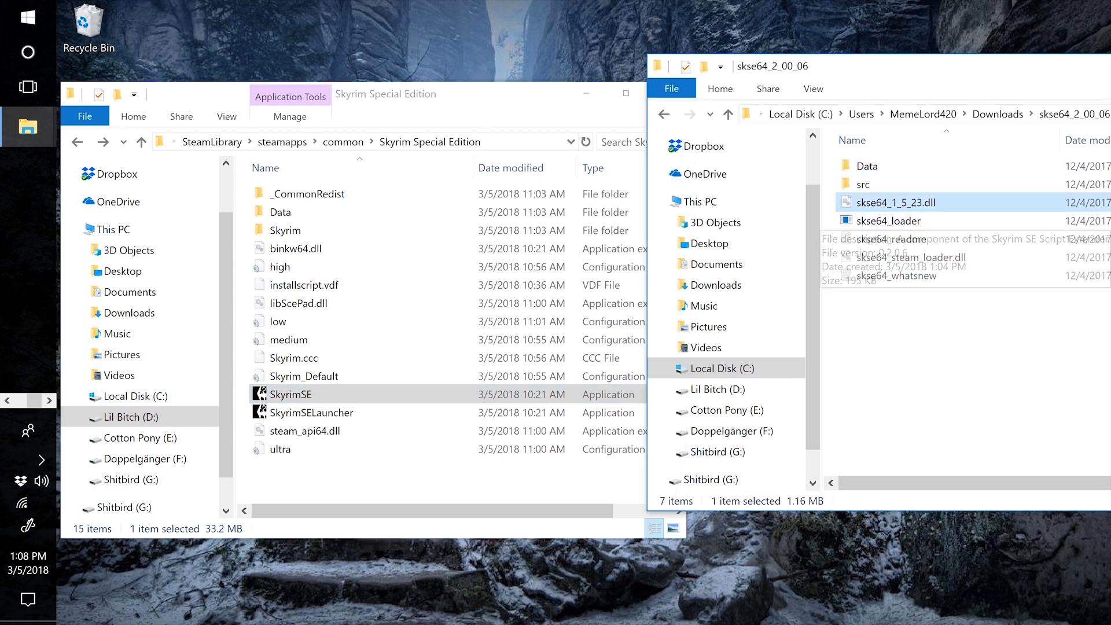
pyautogui.moveTo(951, 73); pyautogui.dragTo(788, 79)
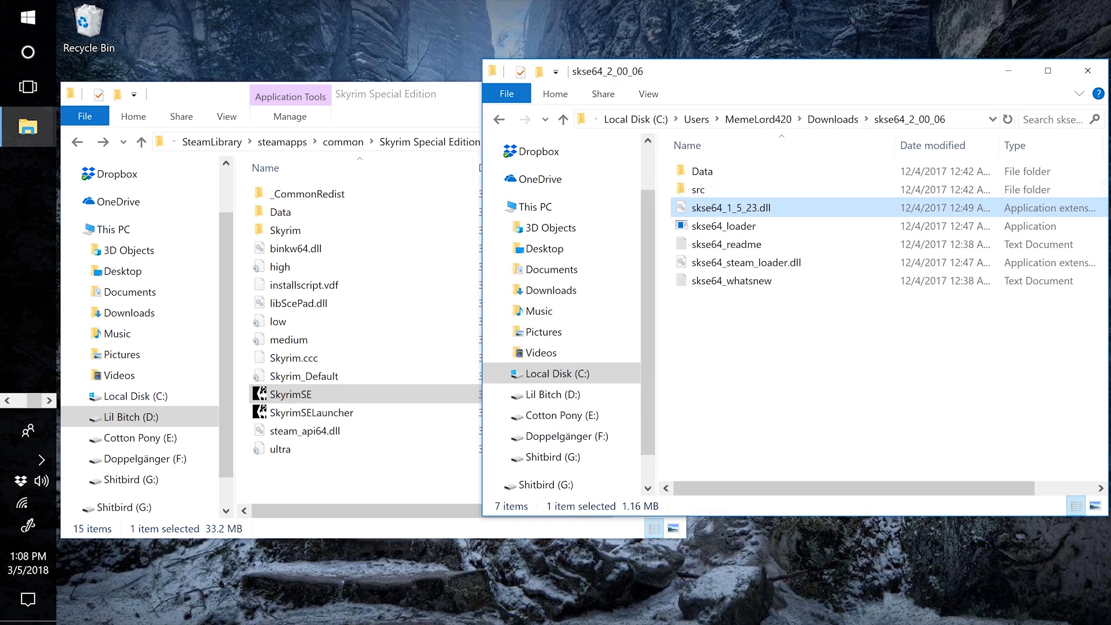
pyautogui.keyDown('ctrl'); pyautogui.click(775, 263); pyautogui.keyUp('ctrl')
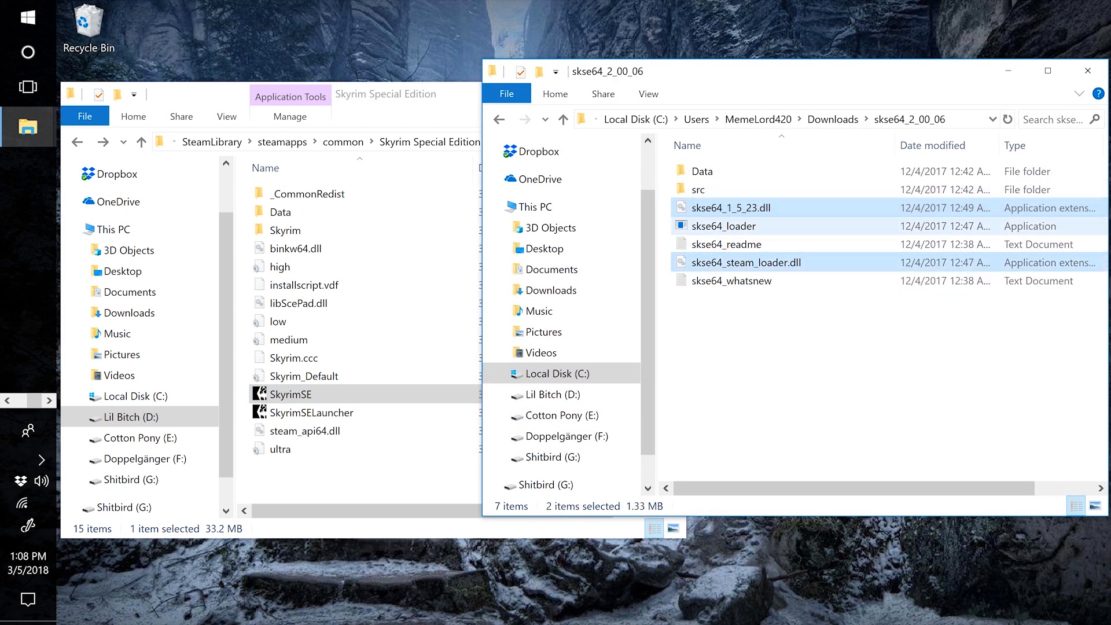
pyautogui.keyDown('ctrl'); pyautogui.click(736, 227); pyautogui.keyUp('ctrl')
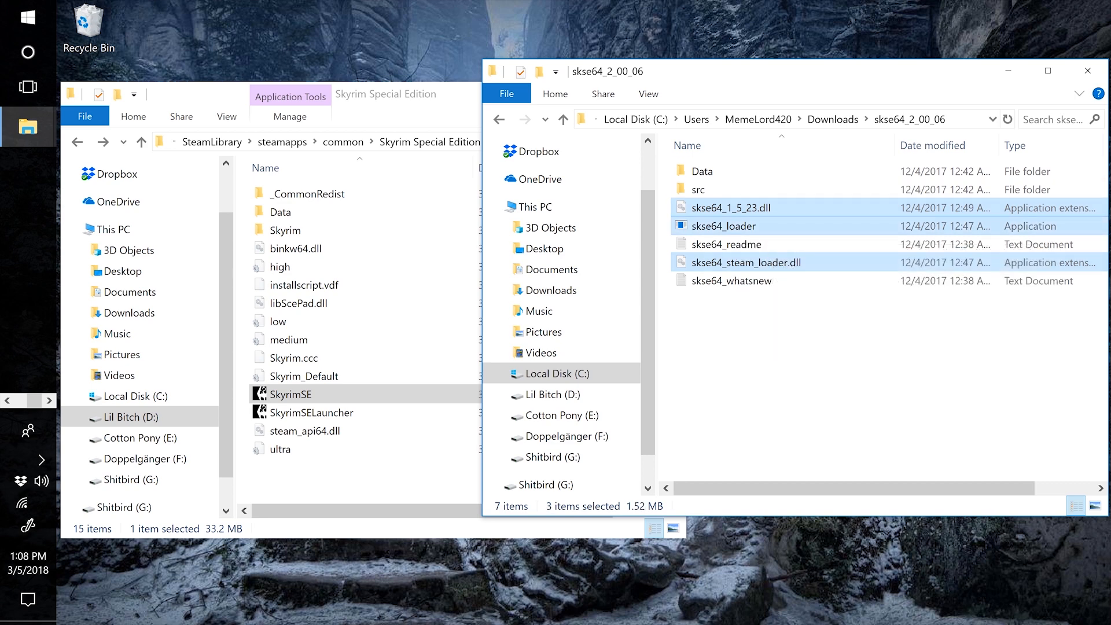
pyautogui.moveTo(787, 71); pyautogui.dragTo(1001, 63)
pyautogui.moveTo(937, 218); pyautogui.dragTo(500, 435)
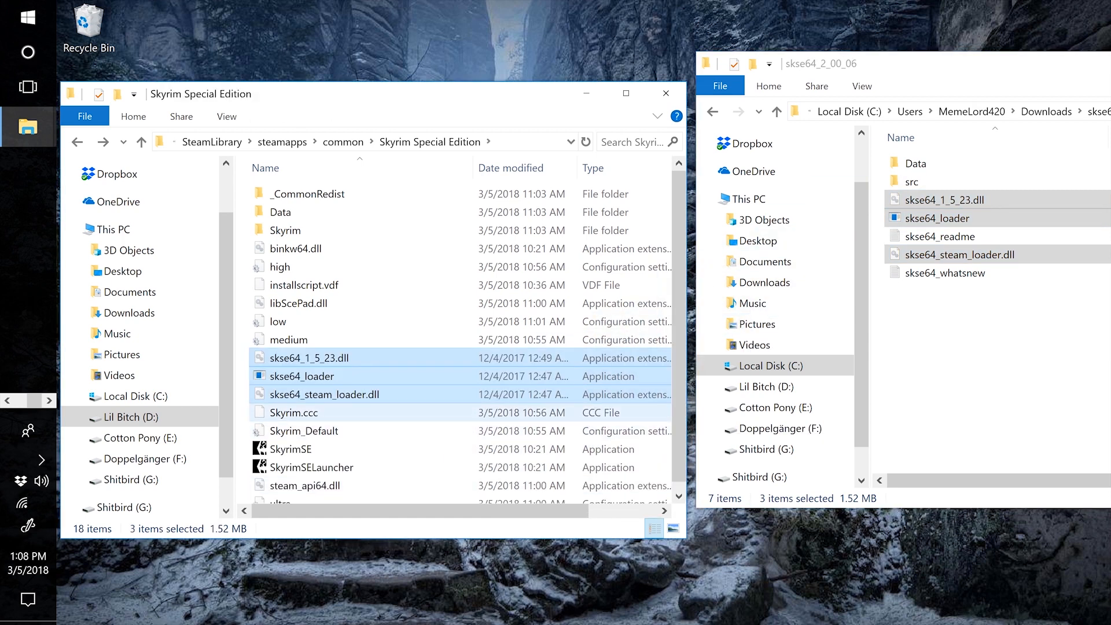
pyautogui.scroll(-1, 408, 437)
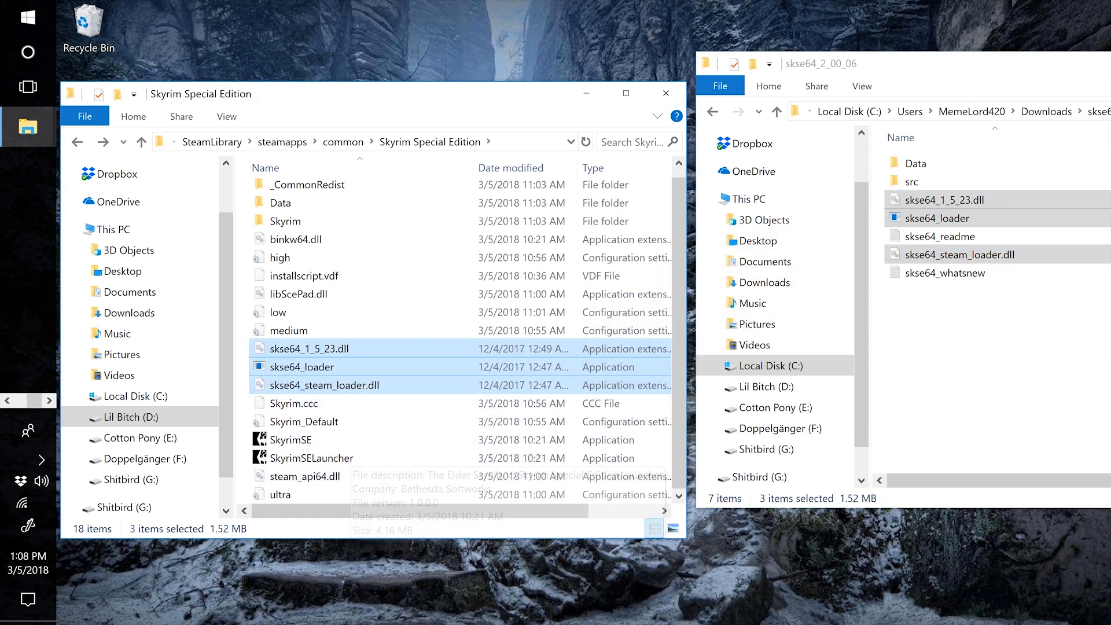
# Copy the SKSE Data folder into the Skyrim Special Edition folder and check the contents of the game's Data folder
pyautogui.click(955, 328)
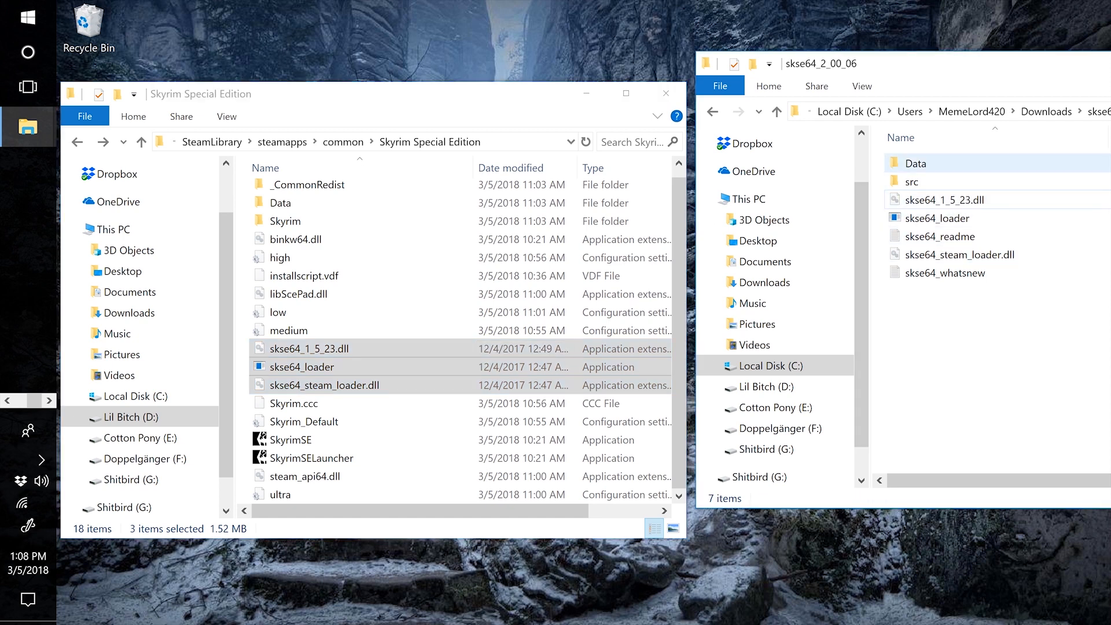
pyautogui.click(916, 164)
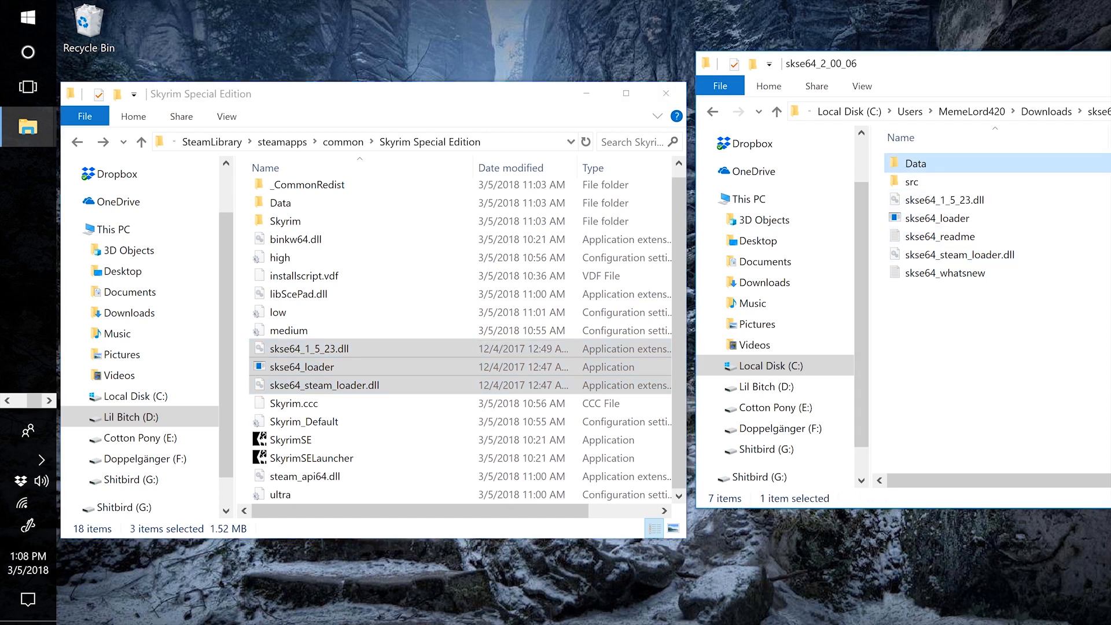
pyautogui.moveTo(916, 164); pyautogui.dragTo(231, 347)
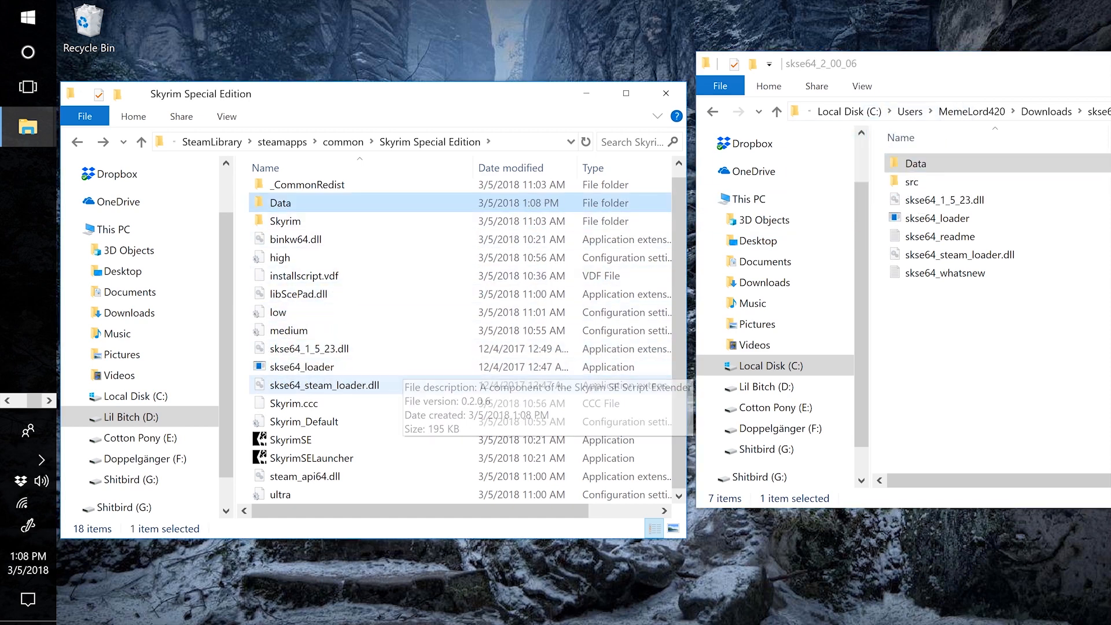
pyautogui.doubleClick(281, 204)
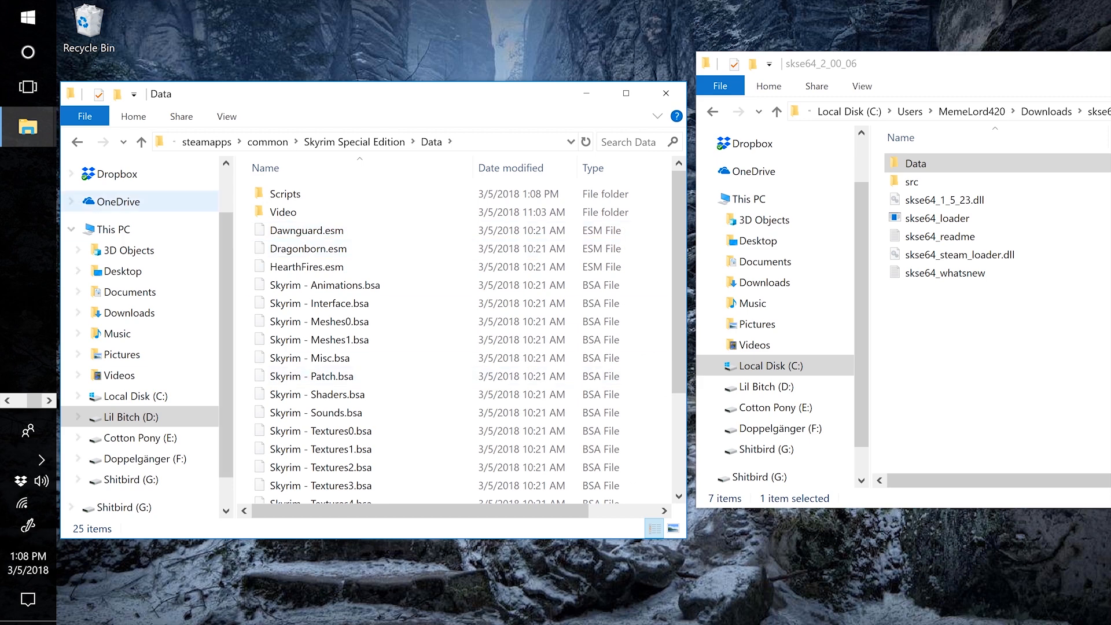
pyautogui.hotkey('alt', 'Left')
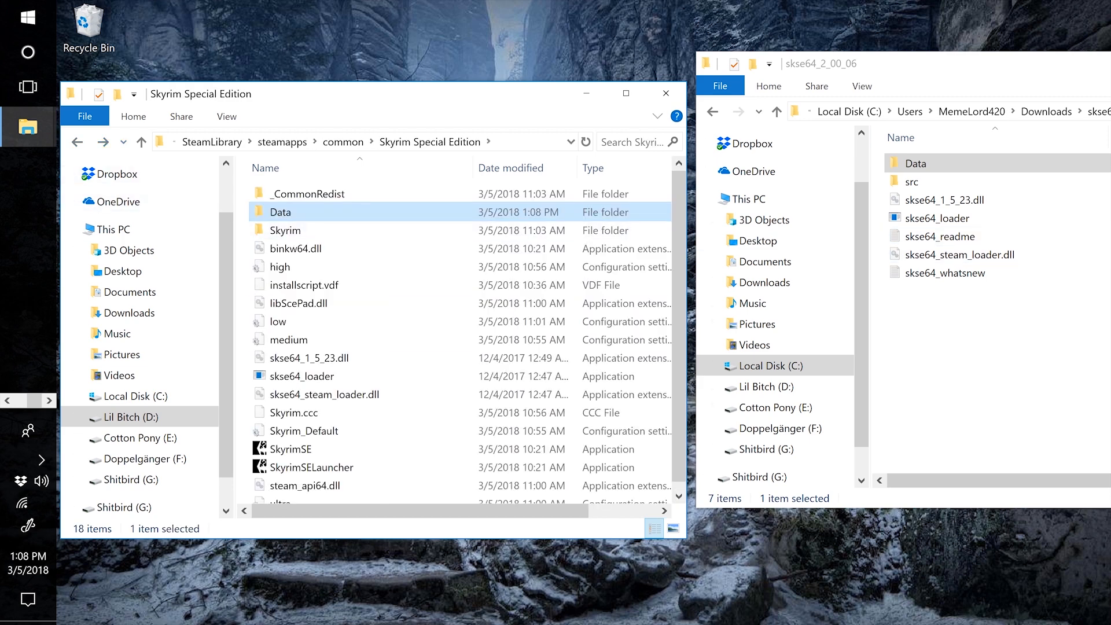
# Look through the script files in the SKSE download's Data folder and return to the skse64_2_00_06 folder
pyautogui.moveTo(920, 71); pyautogui.dragTo(867, 70)
pyautogui.doubleClick(862, 163)
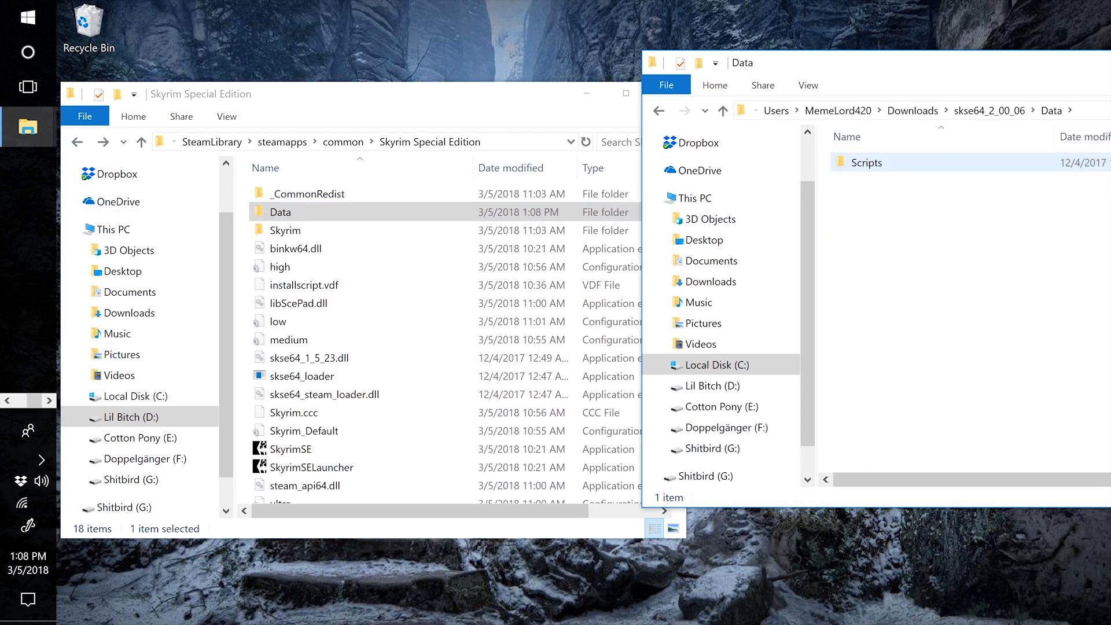
pyautogui.doubleClick(864, 163)
pyautogui.scroll(-2, 910, 399)
pyautogui.scroll(-1, 910, 390)
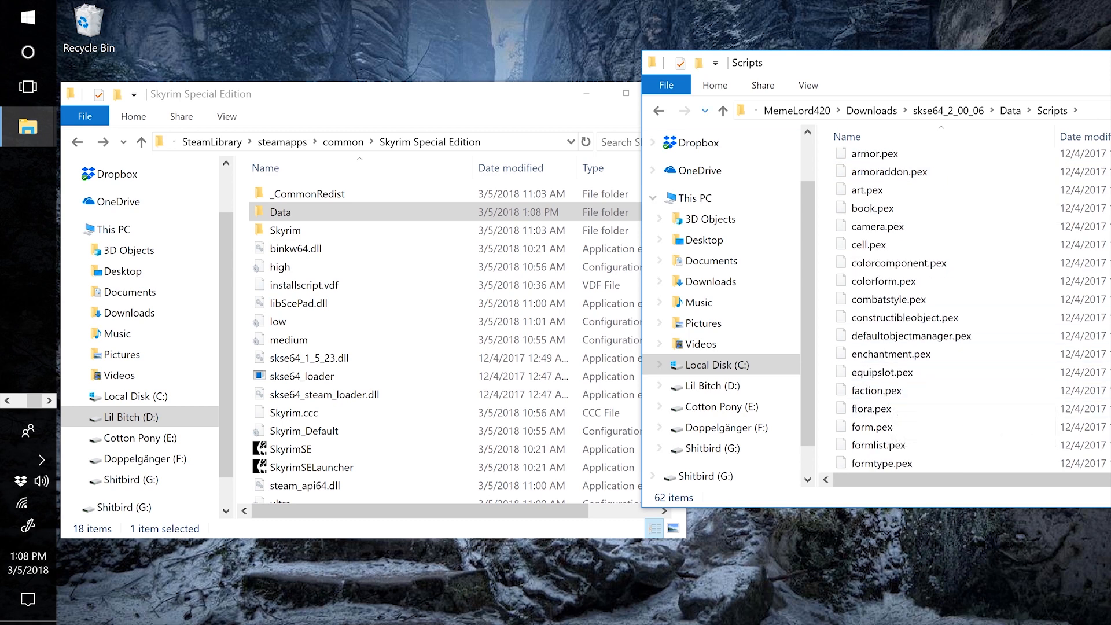
pyautogui.click(658, 110)
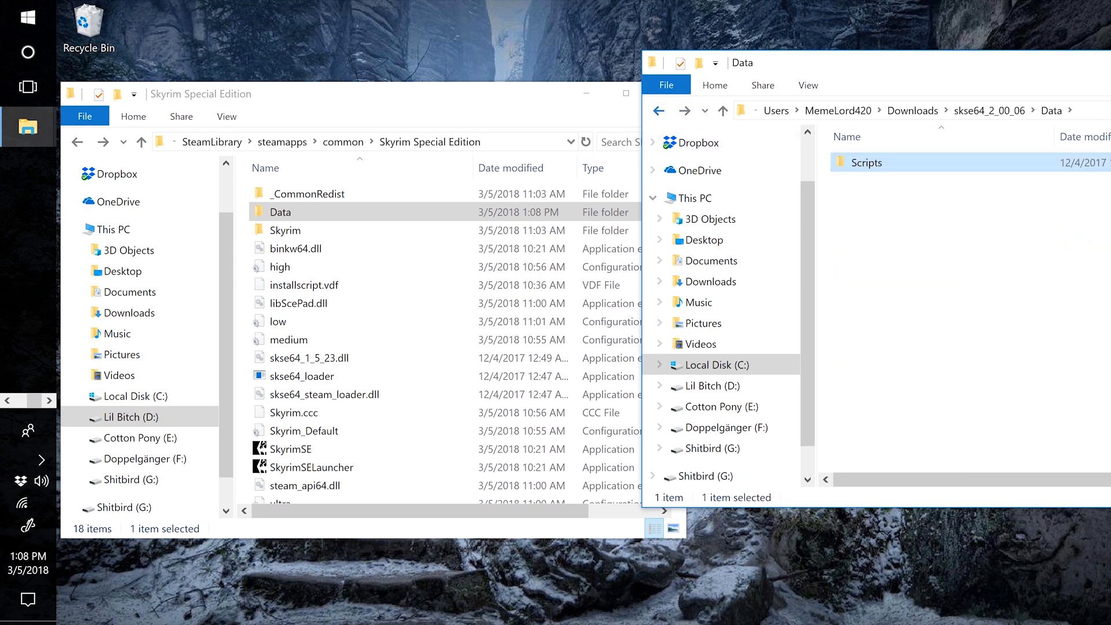
pyautogui.click(658, 111)
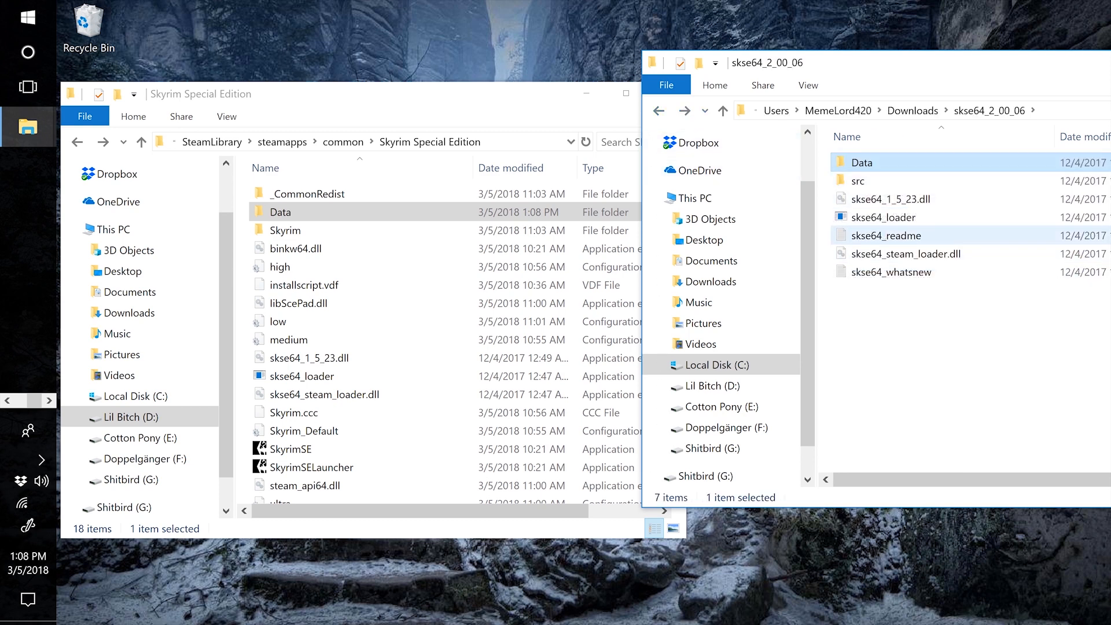
# Read the skse64_readme file, inspect the src folder, and go back to the Downloads folder
pyautogui.click(886, 235)
pyautogui.doubleClick(886, 235)
pyautogui.scroll(-1, 446, 295)
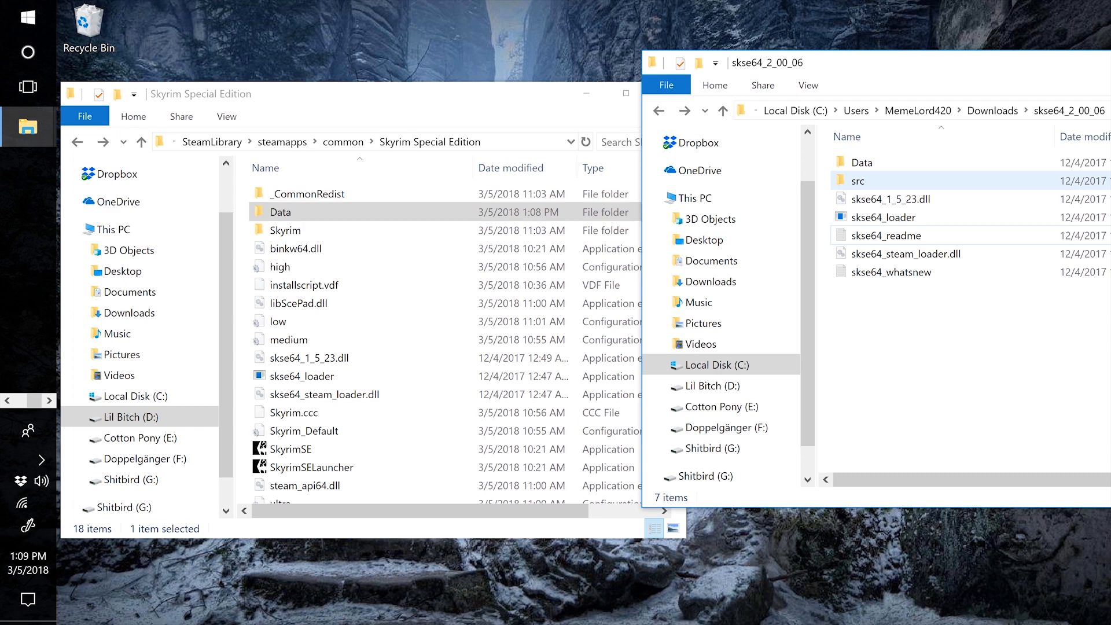
pyautogui.doubleClick(858, 181)
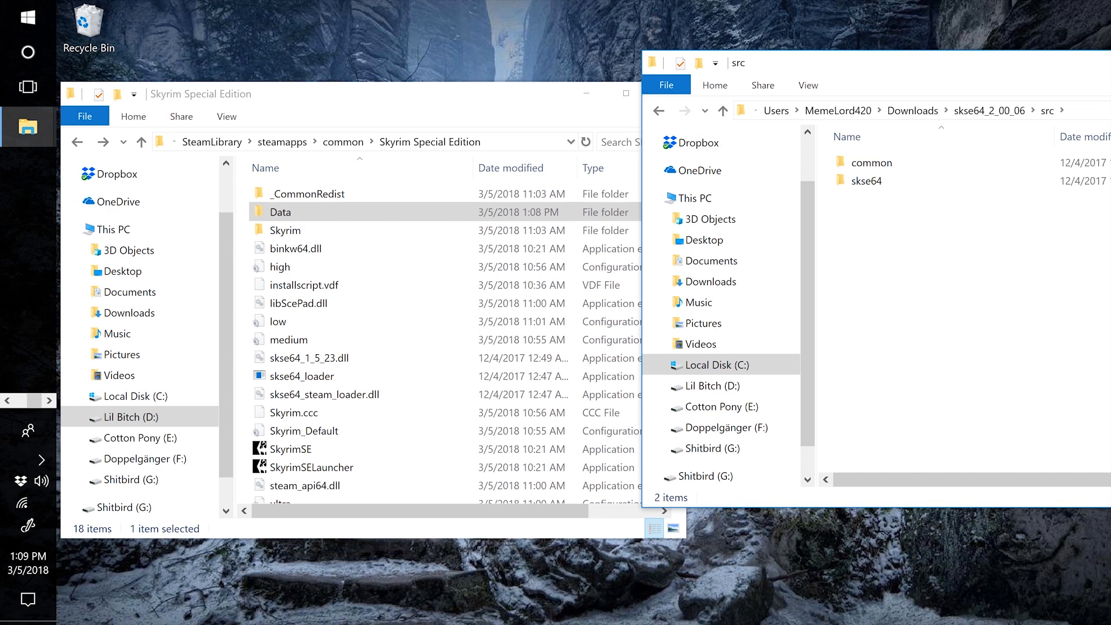
pyautogui.click(658, 110)
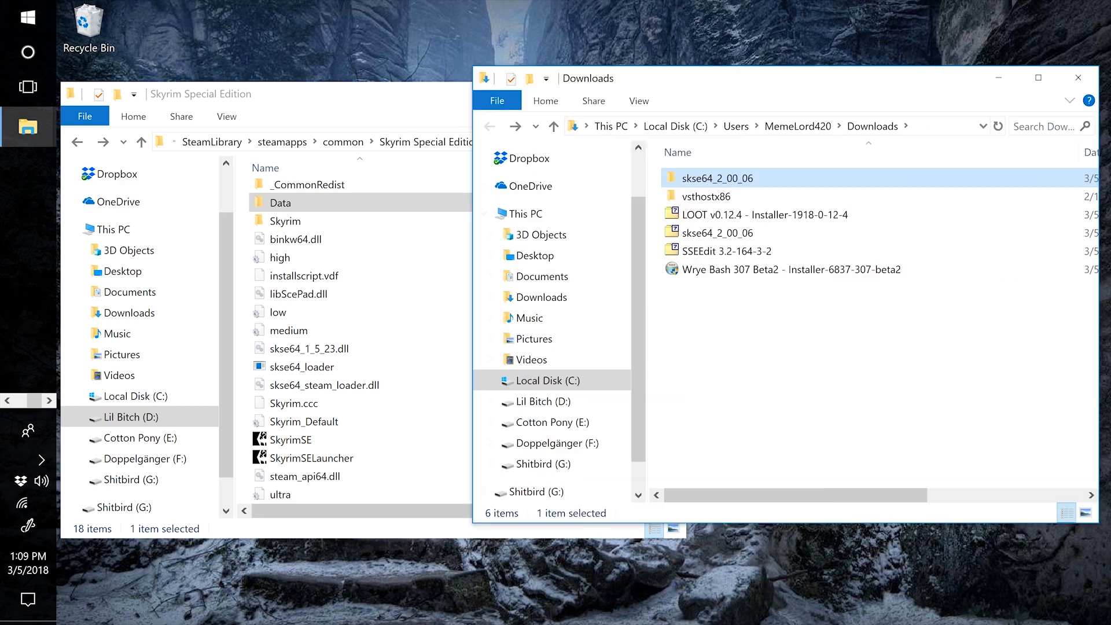
# Close the Skyrim Special Edition folder window and reposition the Downloads window
pyautogui.click(405, 94)
pyautogui.click(665, 94)
pyautogui.moveTo(752, 78); pyautogui.dragTo(633, 81)
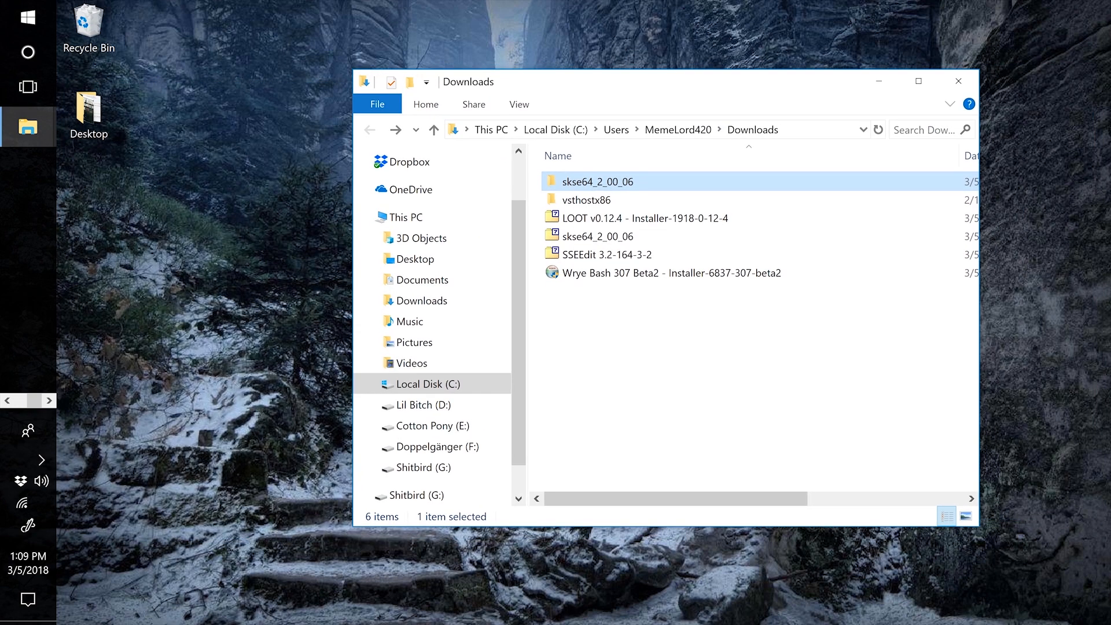
# Extract the LOOT v0.12.4 archive with 7-Zip into a folder of the same name and launch LOOT.Installer from it
pyautogui.rightClick(621, 213)
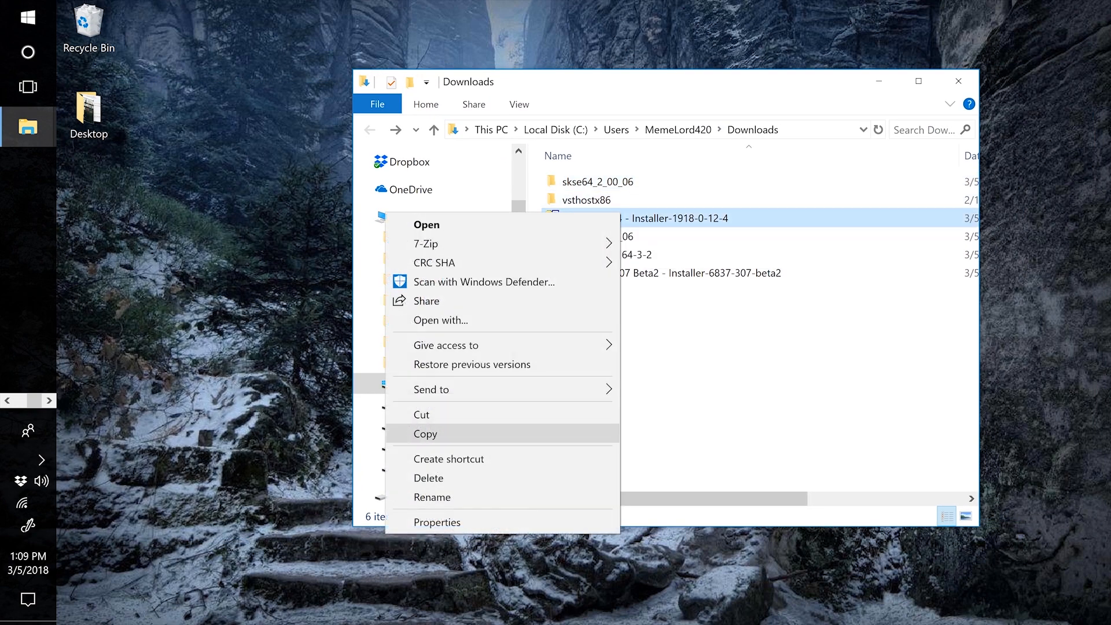
pyautogui.moveTo(498, 243)
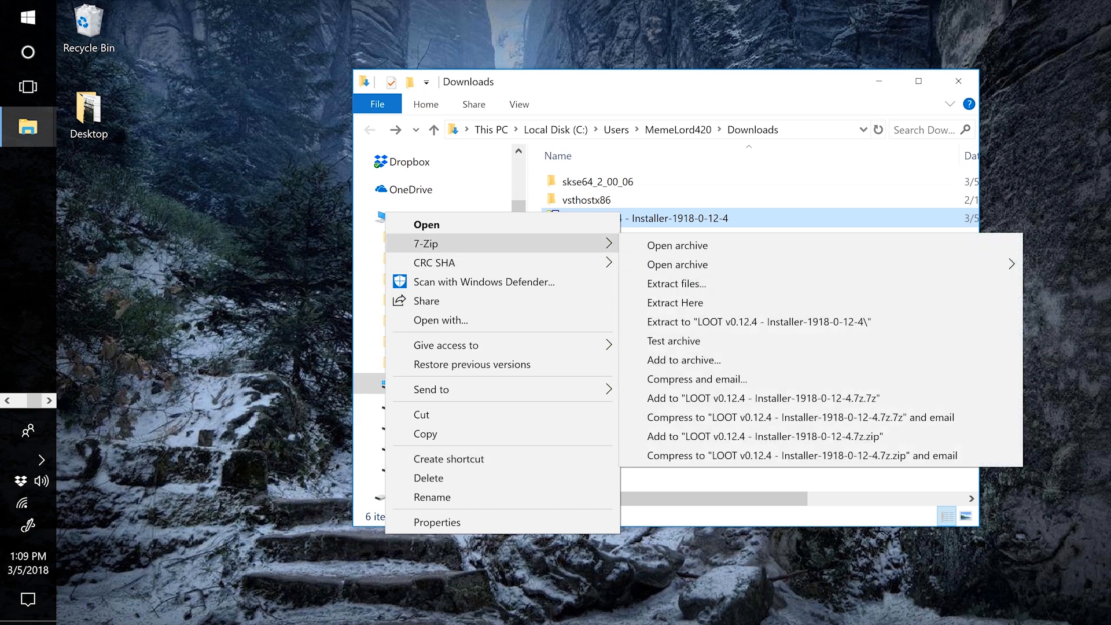
pyautogui.click(758, 322)
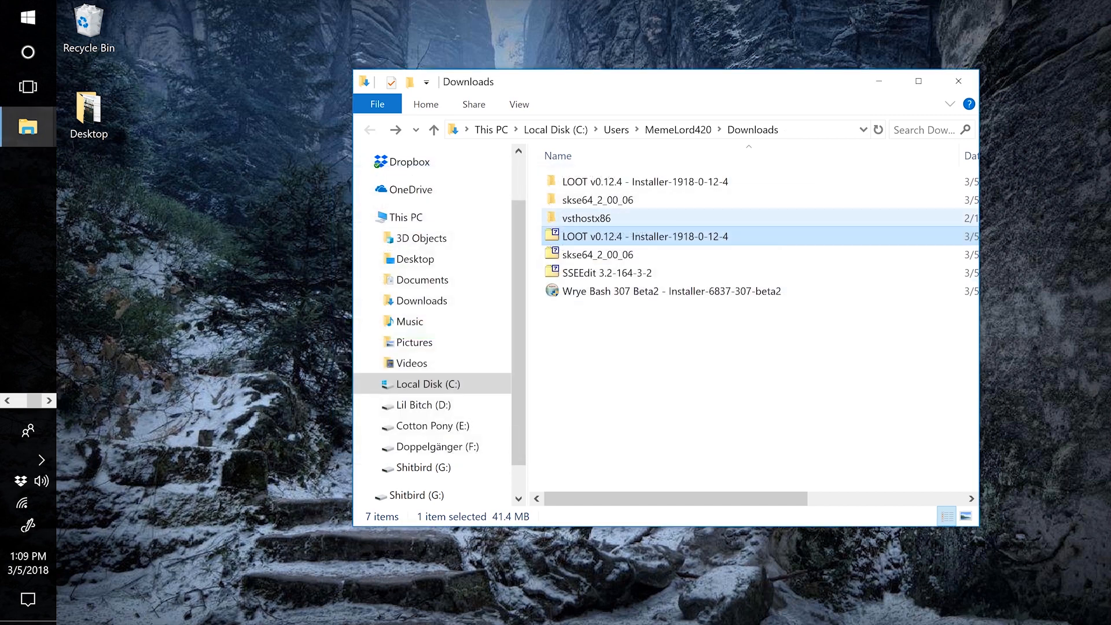
pyautogui.doubleClick(614, 181)
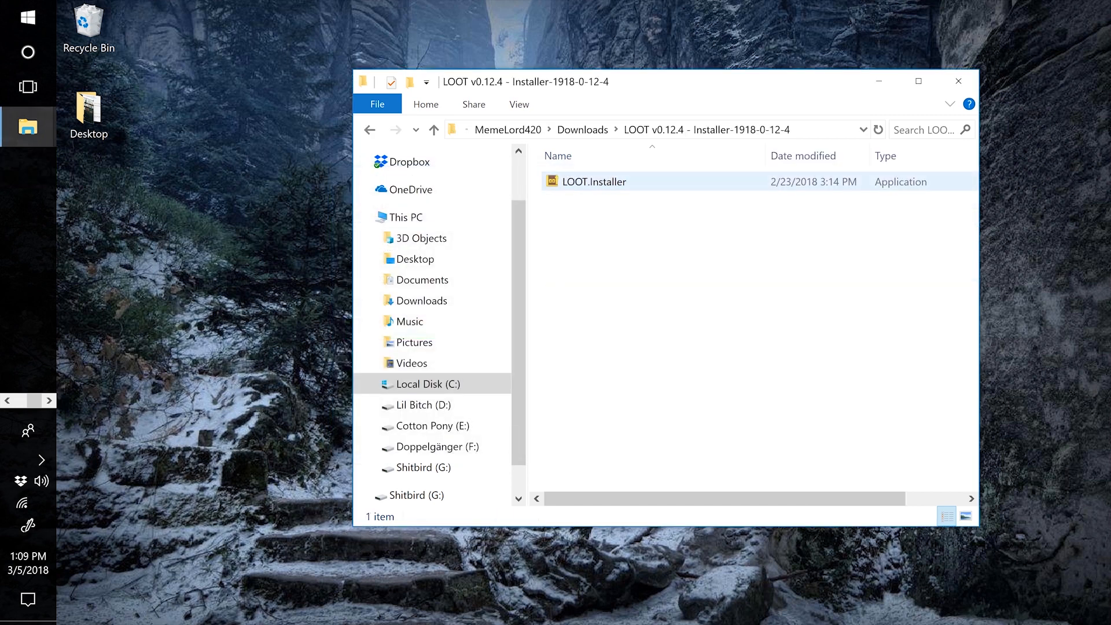
pyautogui.doubleClick(607, 182)
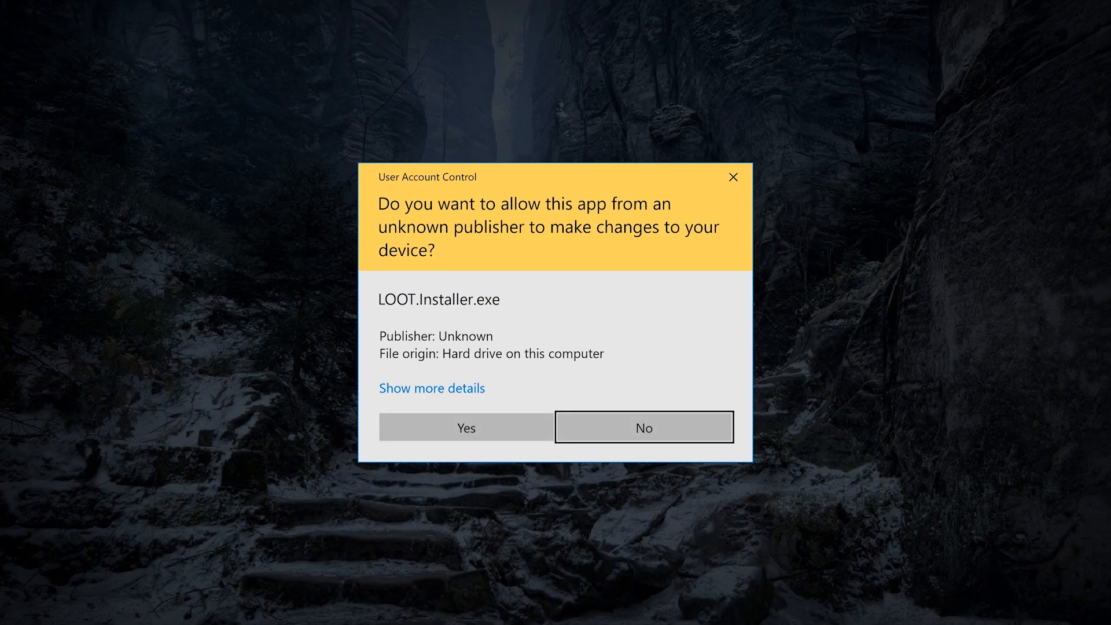
# Allow the LOOT installer to make changes and set the installation folder to G:\MODDING TOOLS & PROGRAMS\LOOT
pyautogui.click(509, 428)
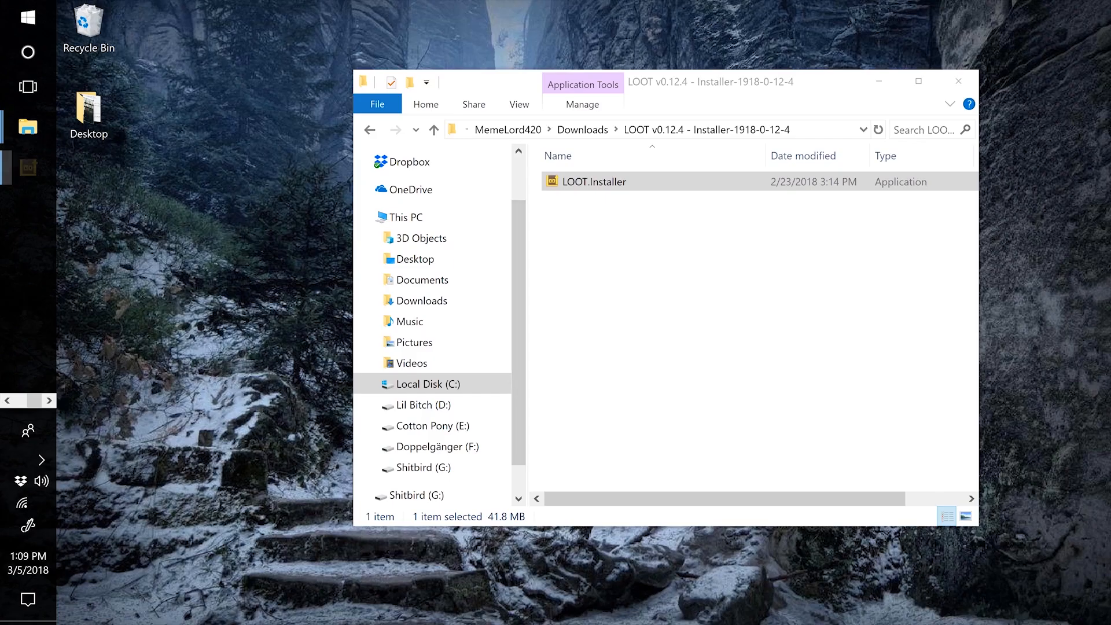
pyautogui.press('Return')
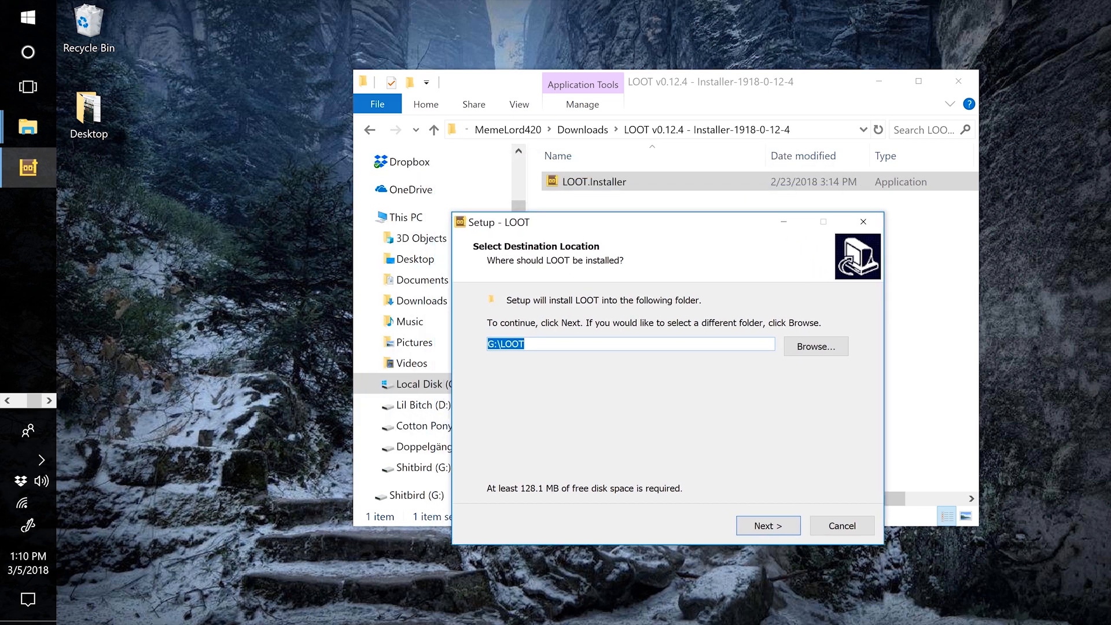
pyautogui.hotkey('alt', 'r')
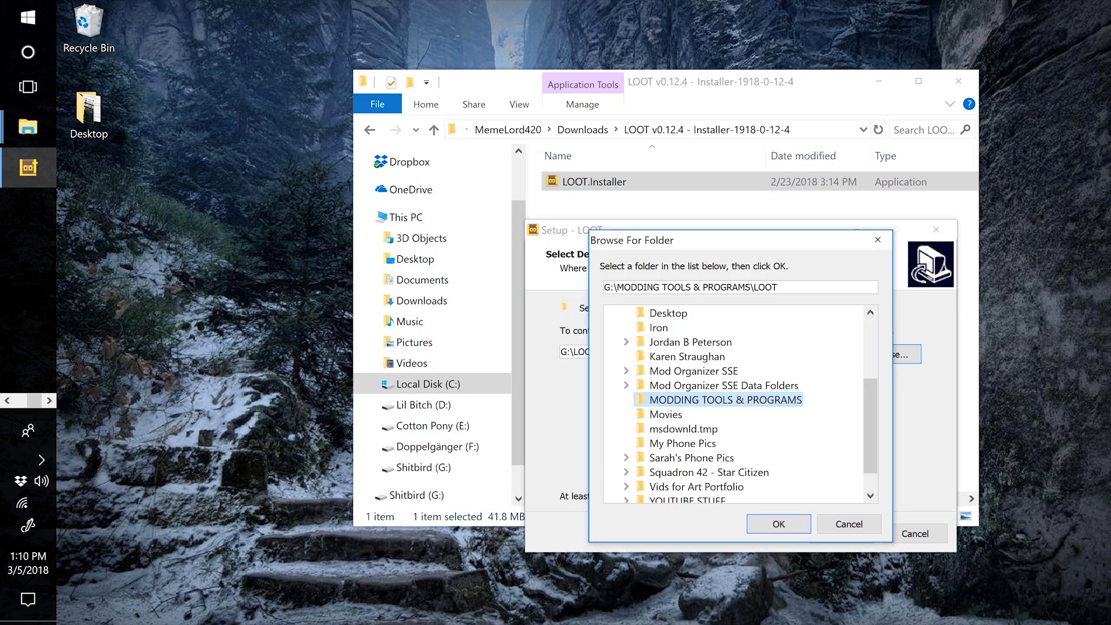
pyautogui.press('Return')
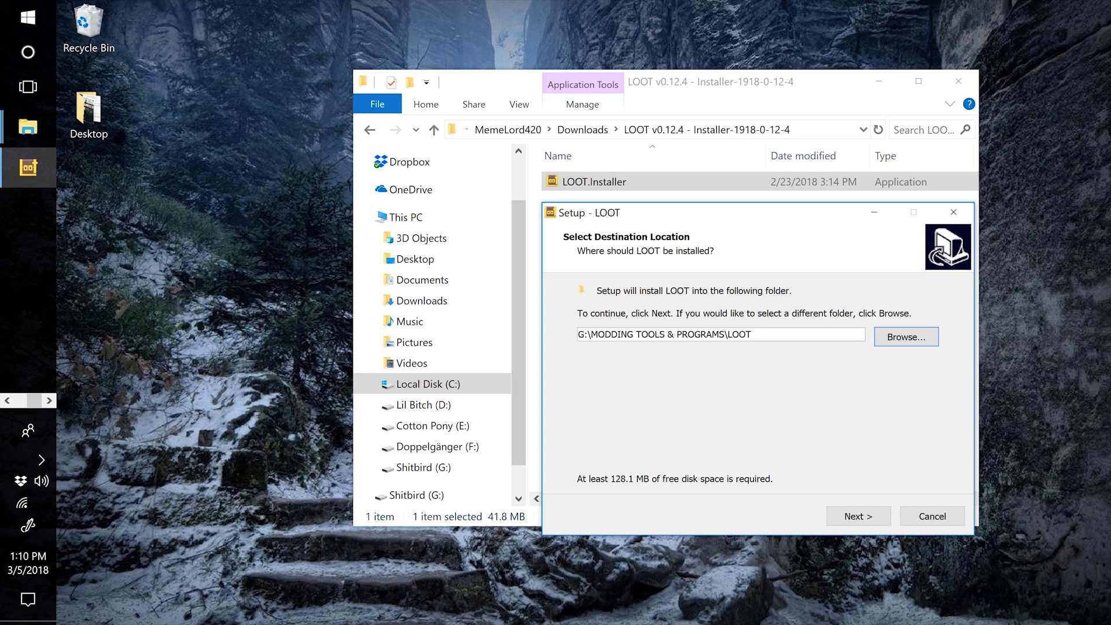
# Install LOOT without a desktop shortcut and finish setup with Launch LOOT enabled
pyautogui.press('Return')
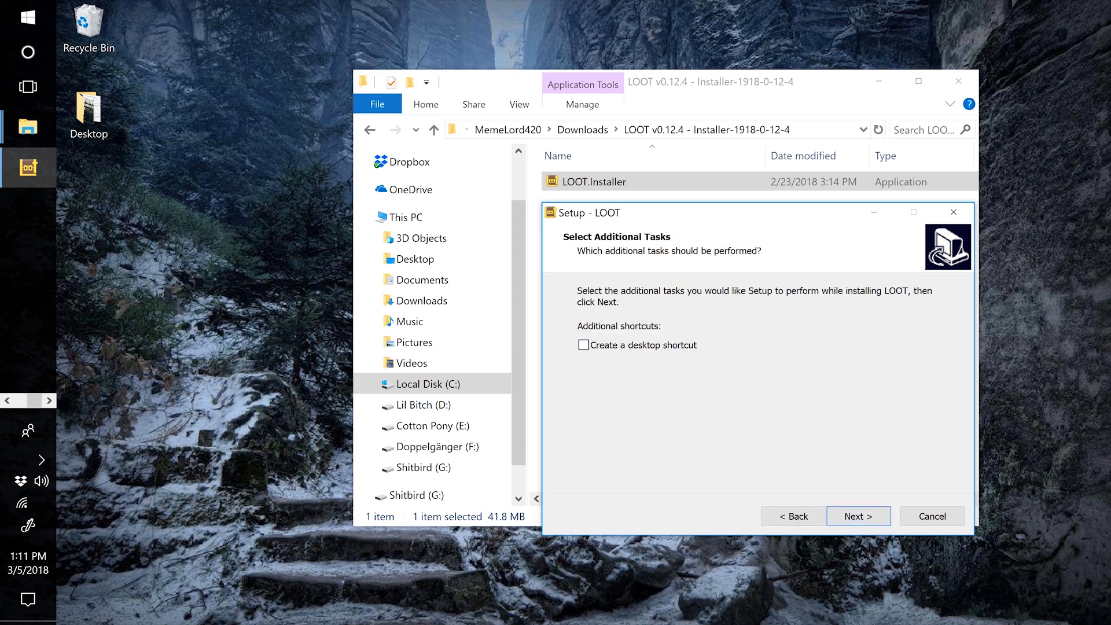
pyautogui.press('Return')
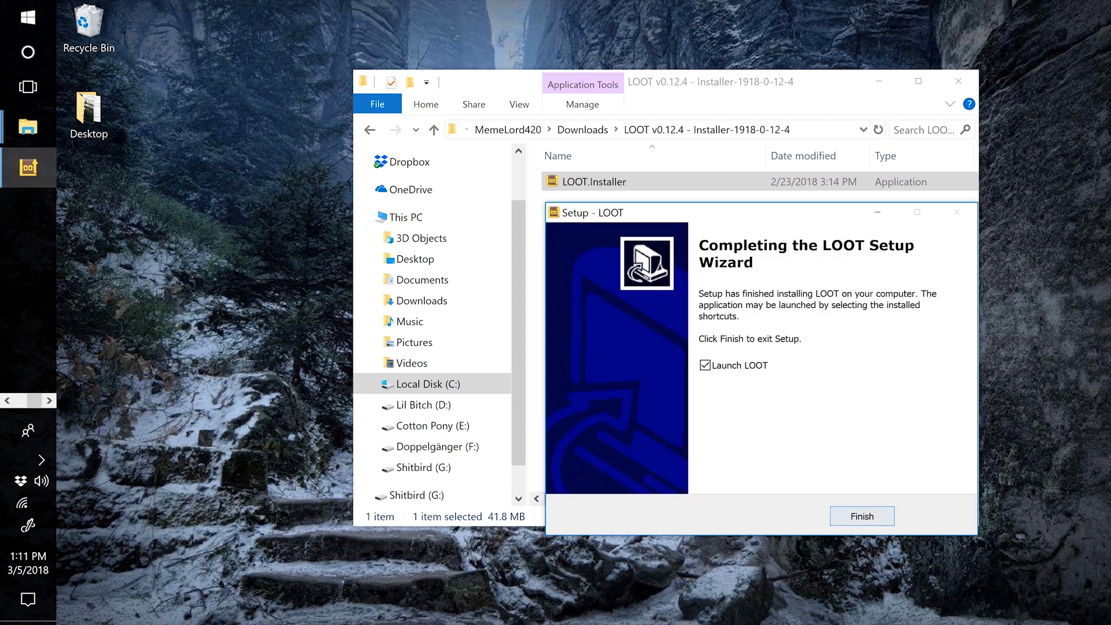
pyautogui.press('Return')
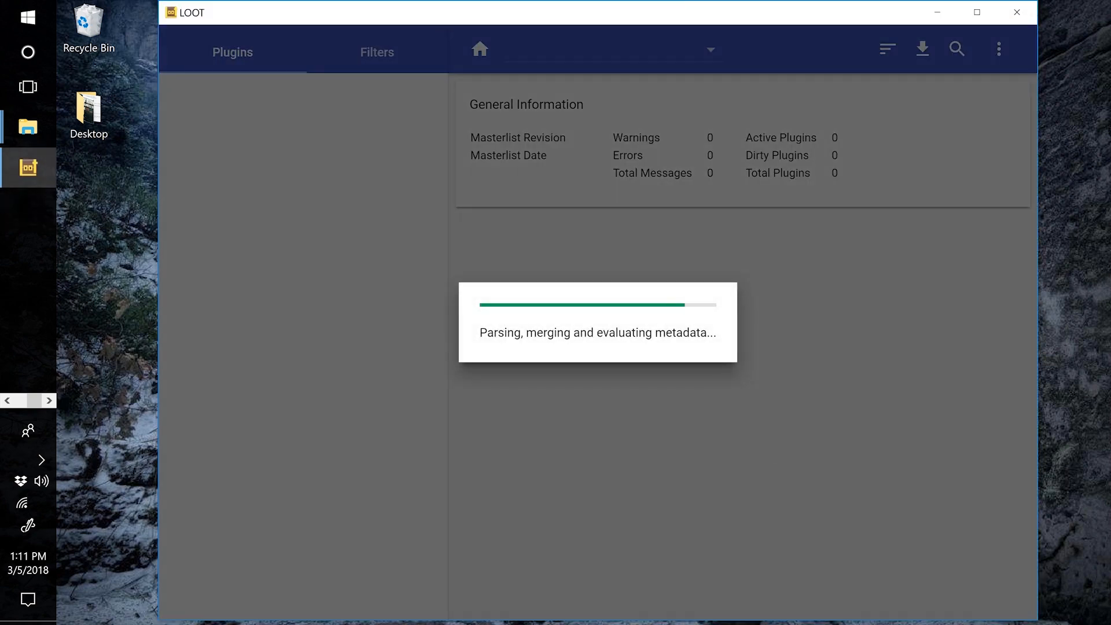
# Look through LOOT's General Information and the warnings for the Skyrim, Update, Dawnguard, HearthFires and Dragonborn plugins
pyautogui.scroll(-6, 735, 347)
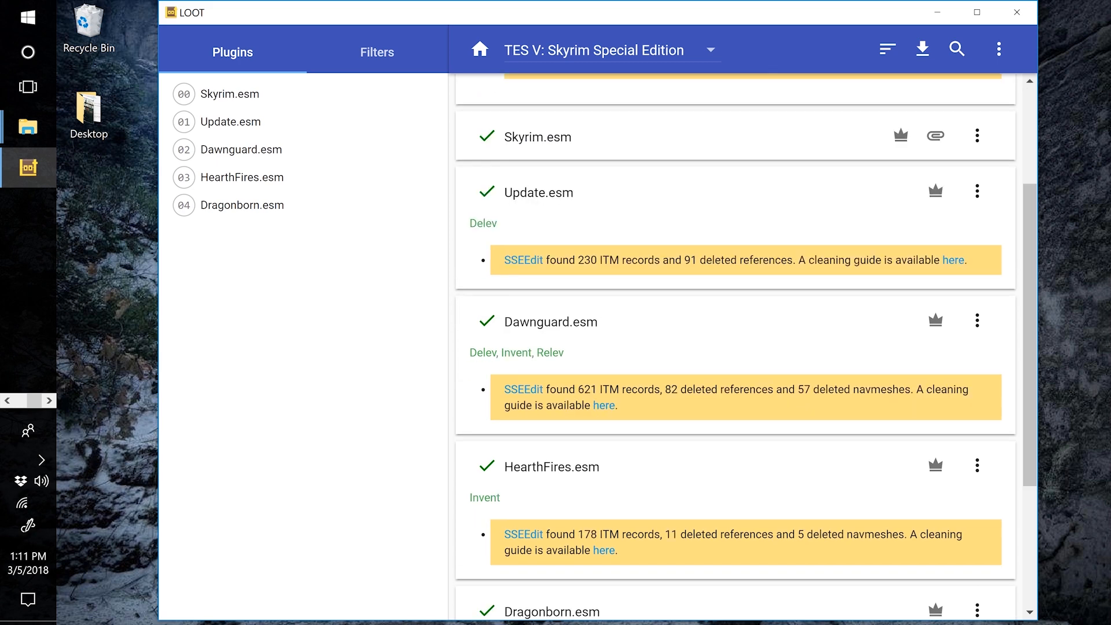
pyautogui.scroll(6, 734, 347)
pyautogui.scroll(1, 735, 347)
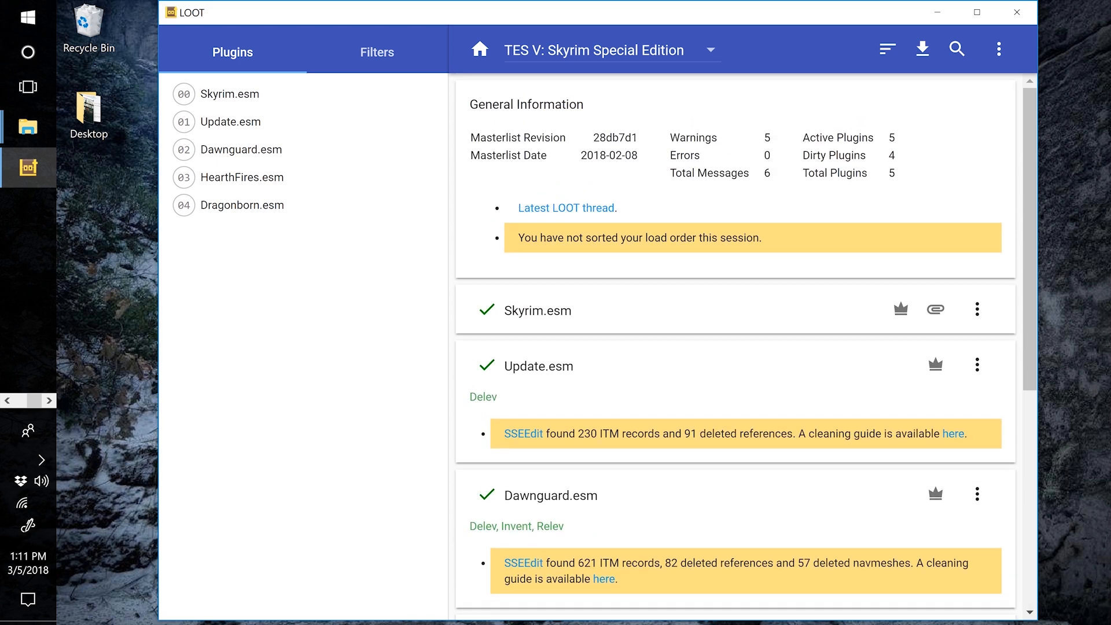
pyautogui.scroll(-6, 735, 347)
pyautogui.scroll(6, 735, 347)
pyautogui.scroll(-3, 735, 347)
pyautogui.scroll(3, 735, 347)
pyautogui.scroll(-6, 735, 347)
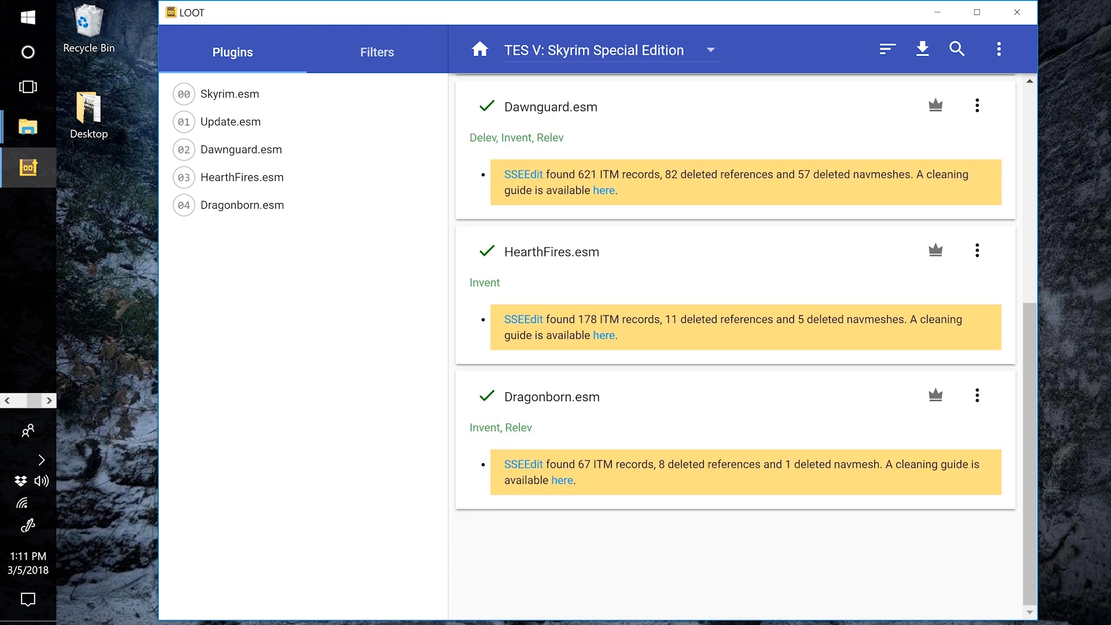
pyautogui.scroll(5, 734, 347)
pyautogui.scroll(1, 735, 347)
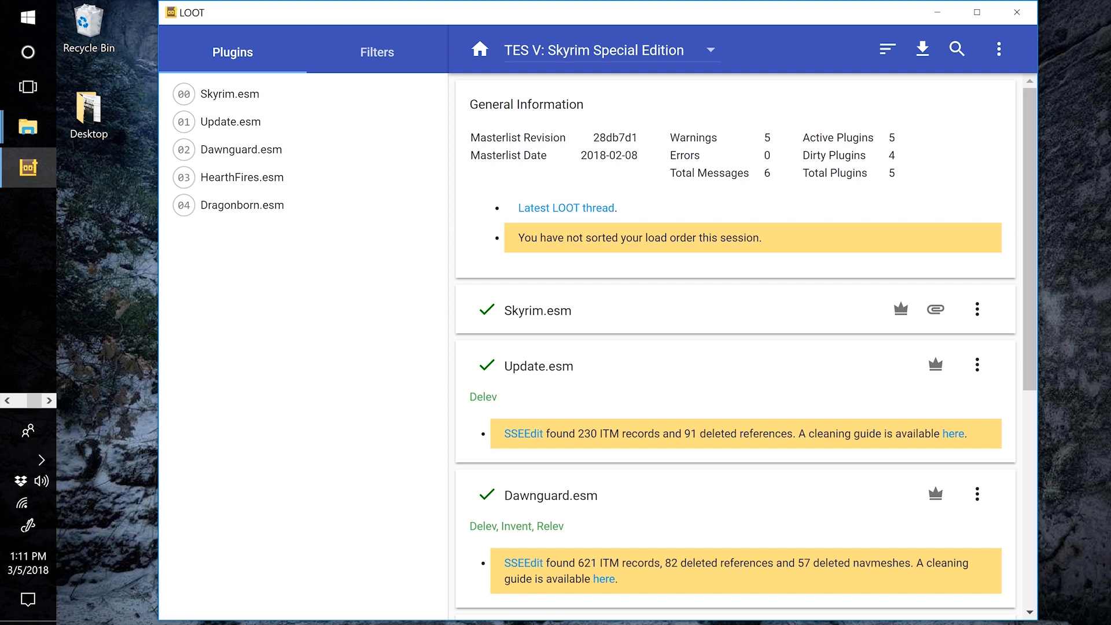
pyautogui.scroll(-7, 735, 347)
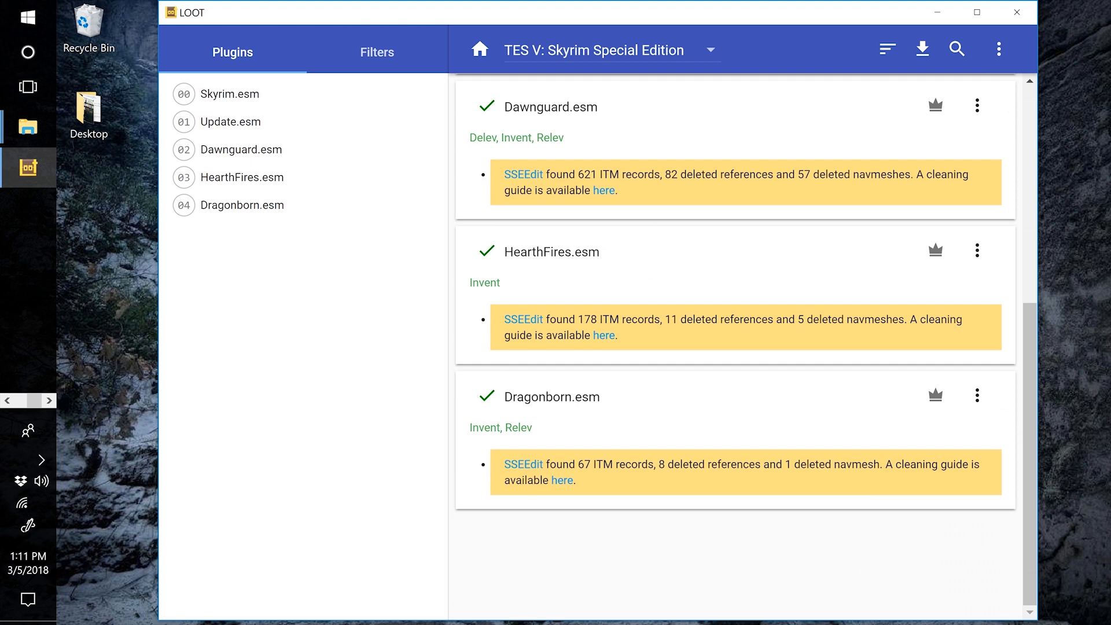
pyautogui.scroll(7, 735, 348)
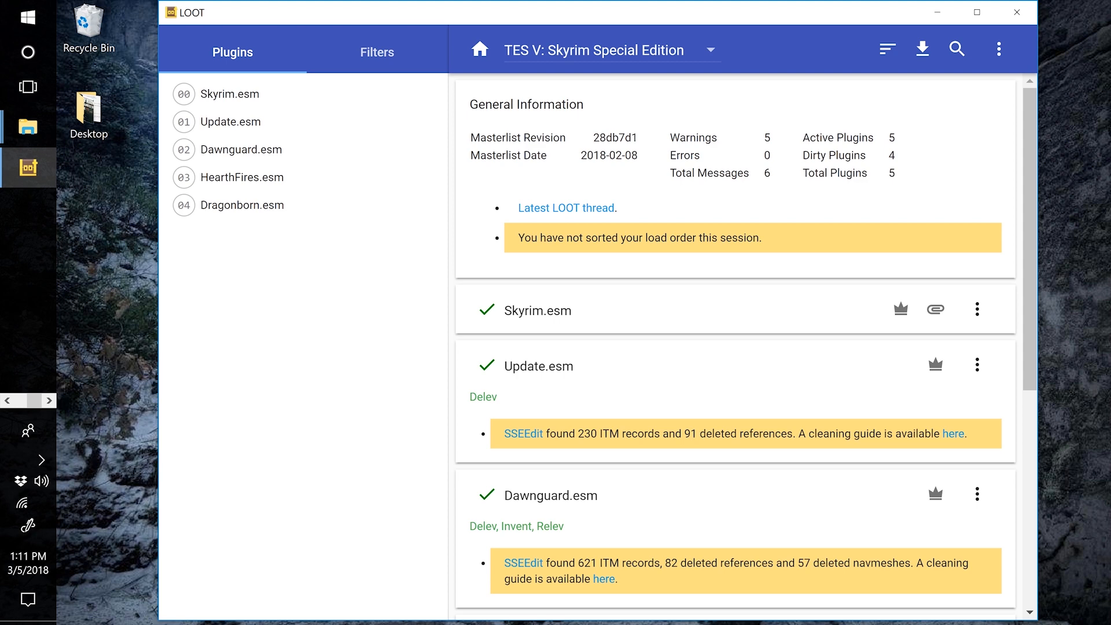
pyautogui.scroll(-6, 735, 347)
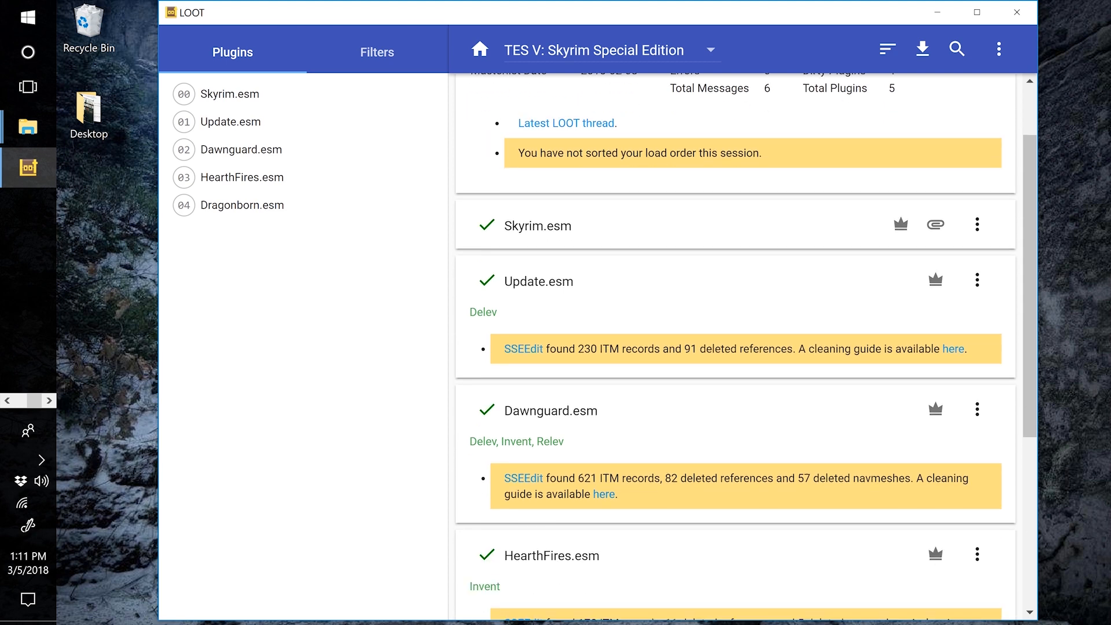
pyautogui.scroll(5, 735, 347)
pyautogui.scroll(1, 735, 347)
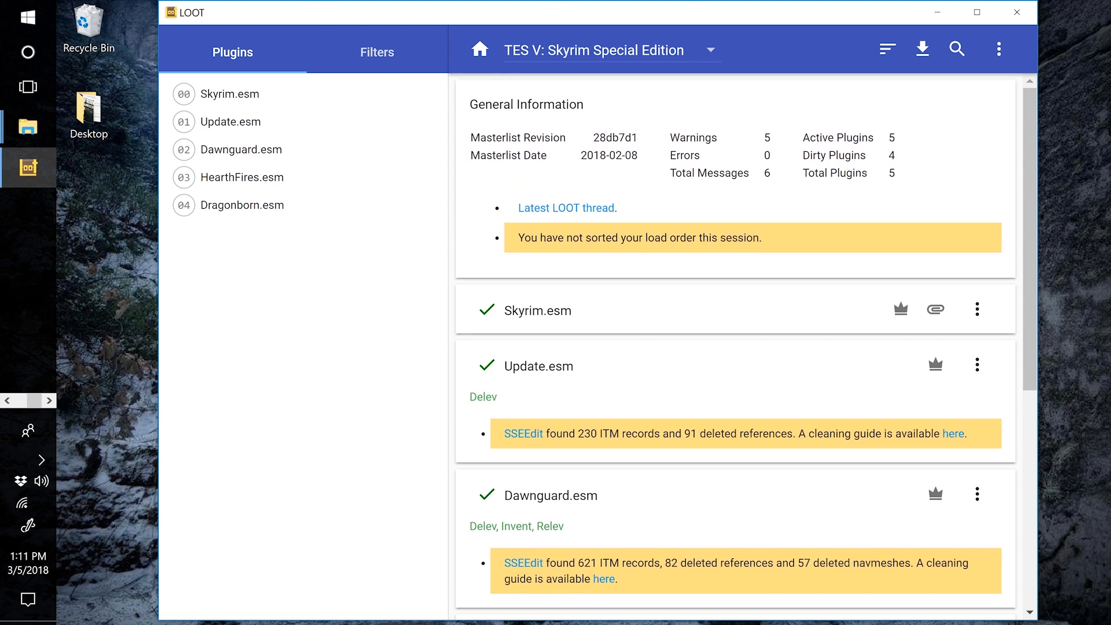
pyautogui.scroll(-2, 735, 347)
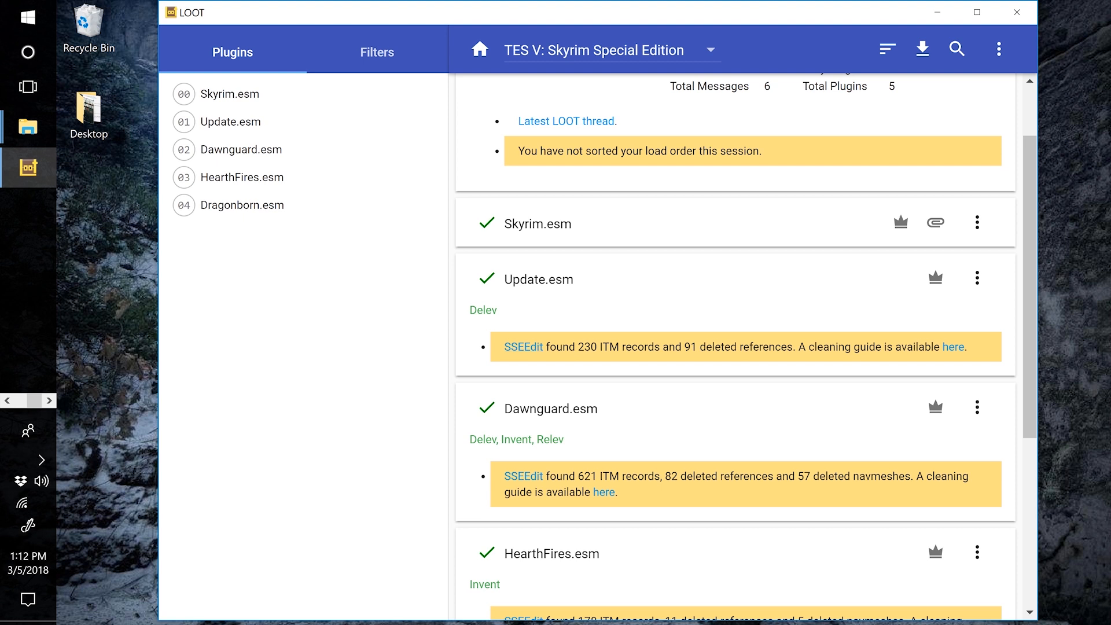
# Examine the ITM record and deleted reference counts for Update.esm, and compare the cleaning warnings of the other plugins
pyautogui.doubleClick(587, 347)
pyautogui.moveTo(685, 348); pyautogui.dragTo(706, 347)
pyautogui.click(706, 347)
pyautogui.moveTo(578, 347); pyautogui.dragTo(596, 348)
pyautogui.scroll(-3, 735, 347)
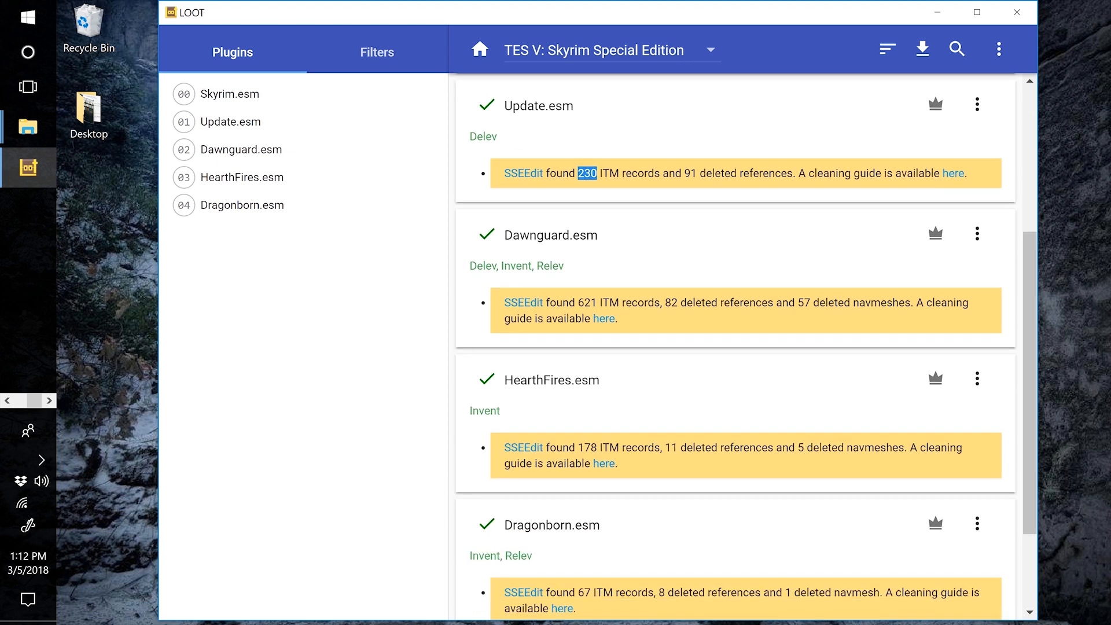
pyautogui.scroll(-2, 735, 348)
pyautogui.scroll(-1, 735, 347)
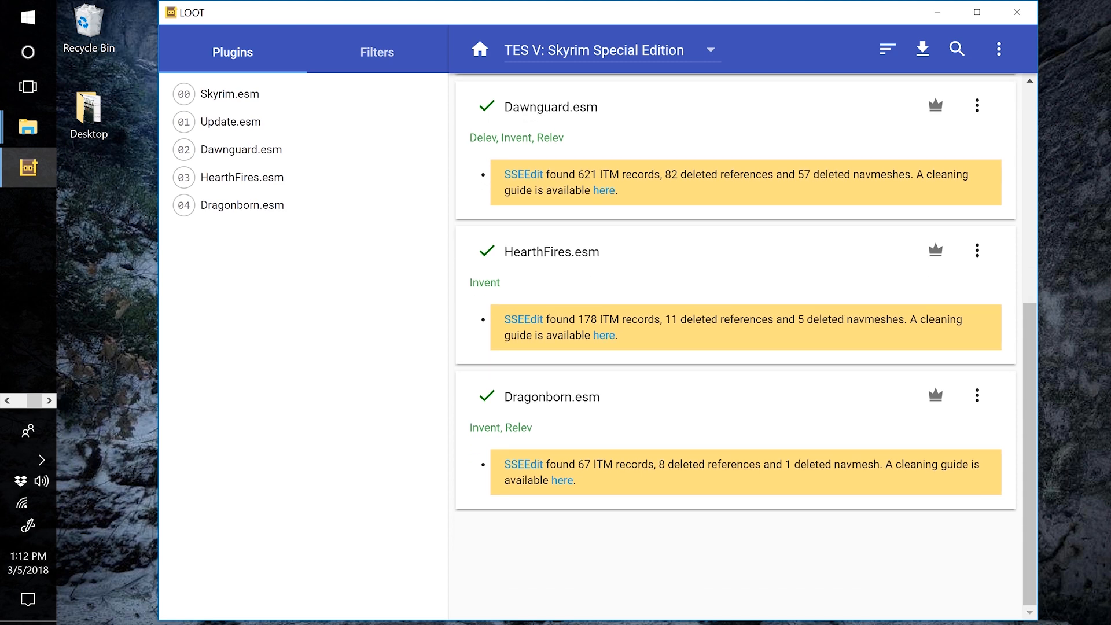
pyautogui.scroll(8, 735, 347)
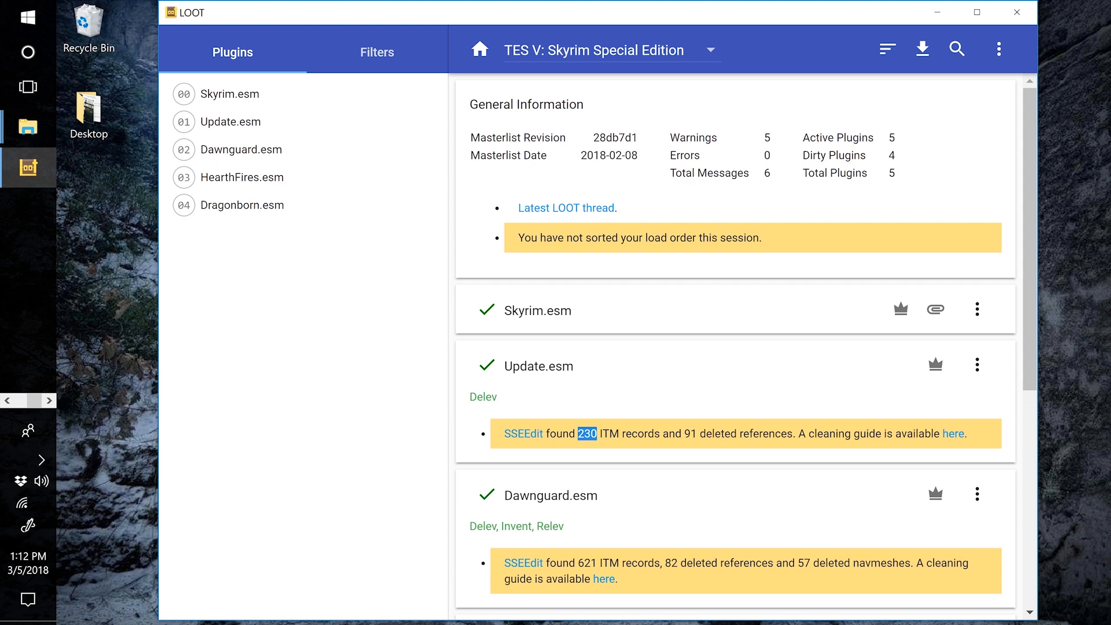
pyautogui.scroll(-8, 735, 347)
pyautogui.scroll(8, 735, 347)
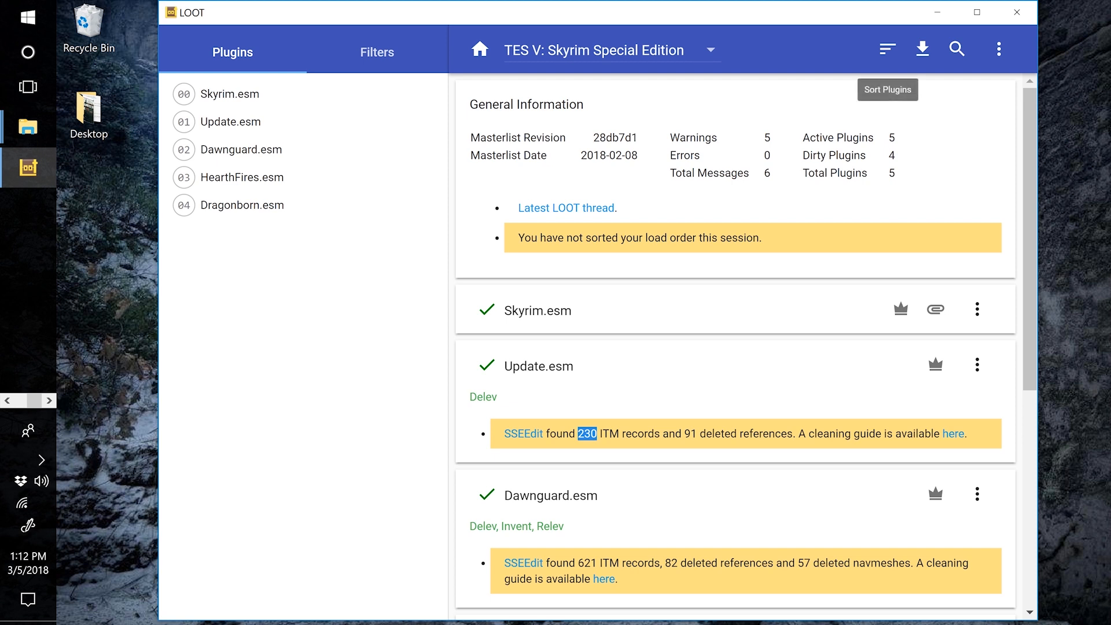
# Sort the plugins, review the plugin cards again, and close LOOT
pyautogui.click(887, 49)
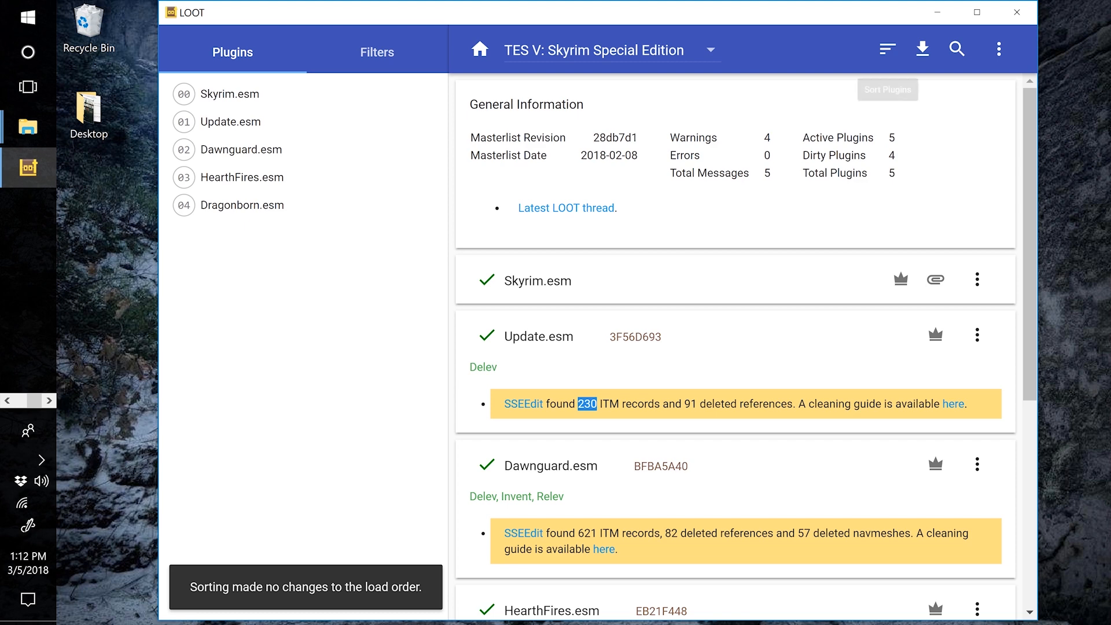
pyautogui.scroll(-6, 735, 347)
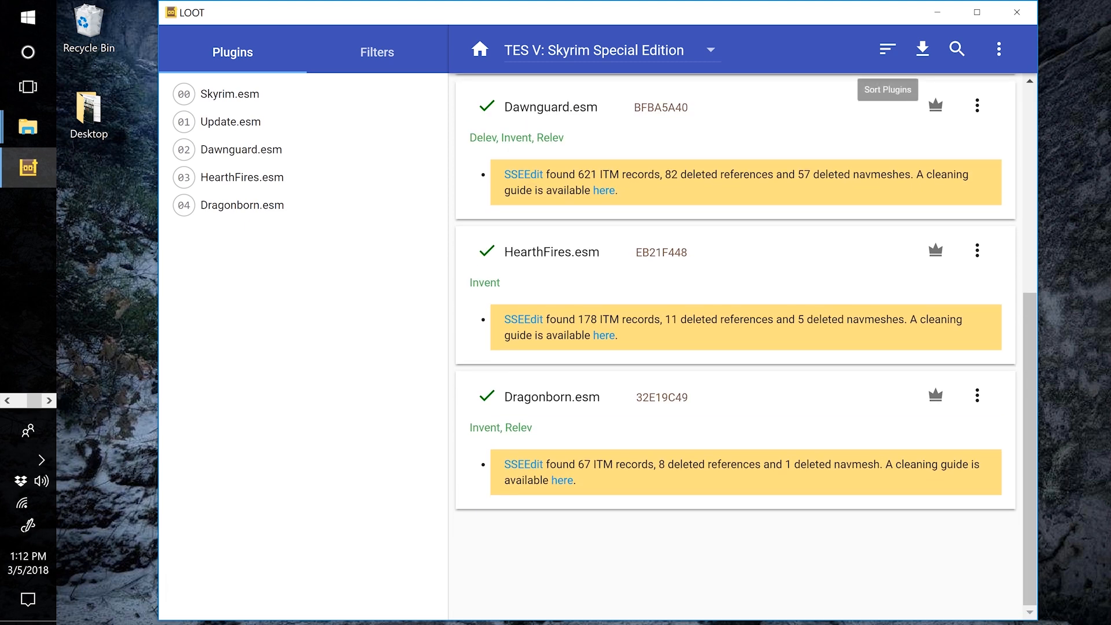
pyautogui.scroll(6, 735, 347)
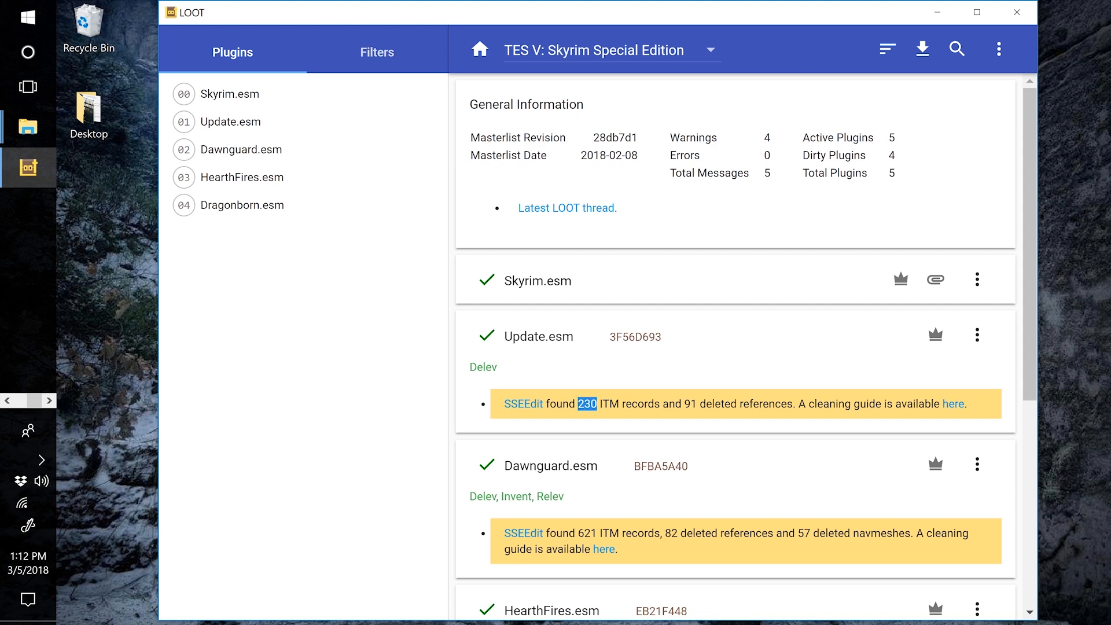
pyautogui.scroll(-6, 734, 347)
pyautogui.scroll(6, 735, 347)
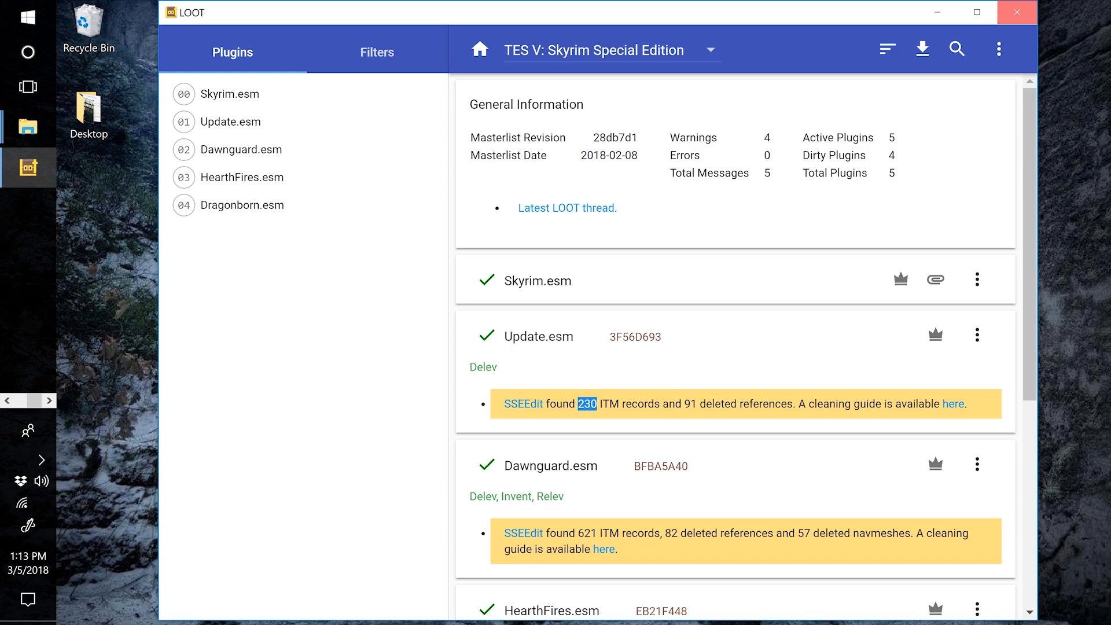
pyautogui.click(1017, 12)
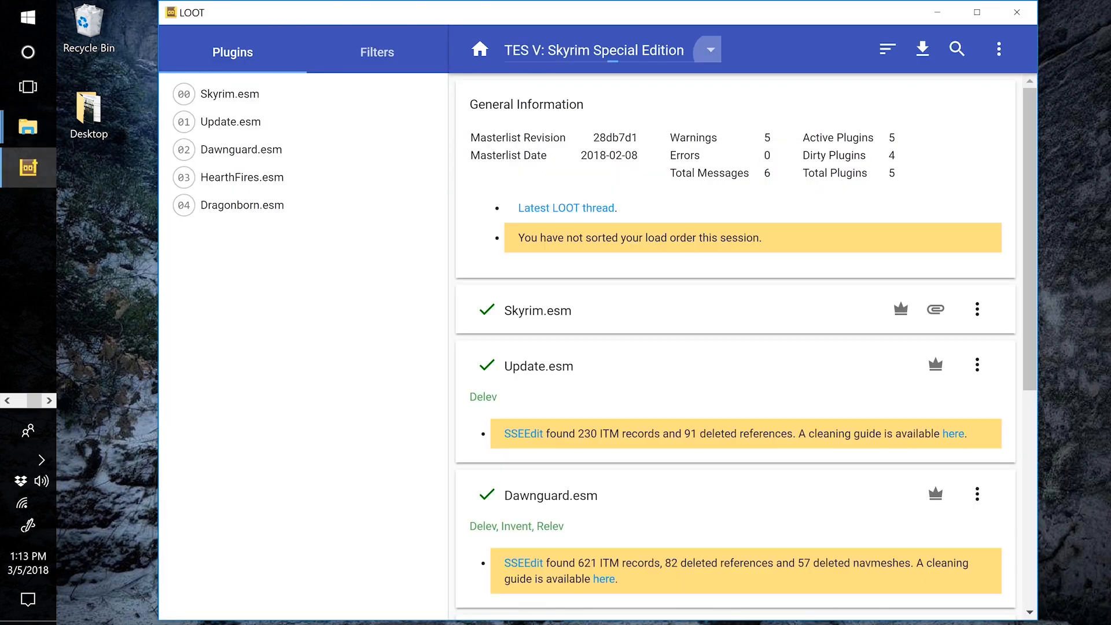
# Check the list of games LOOT can manage, keep TES V: Skyrim Special Edition selected, and close LOOT
pyautogui.click(602, 49)
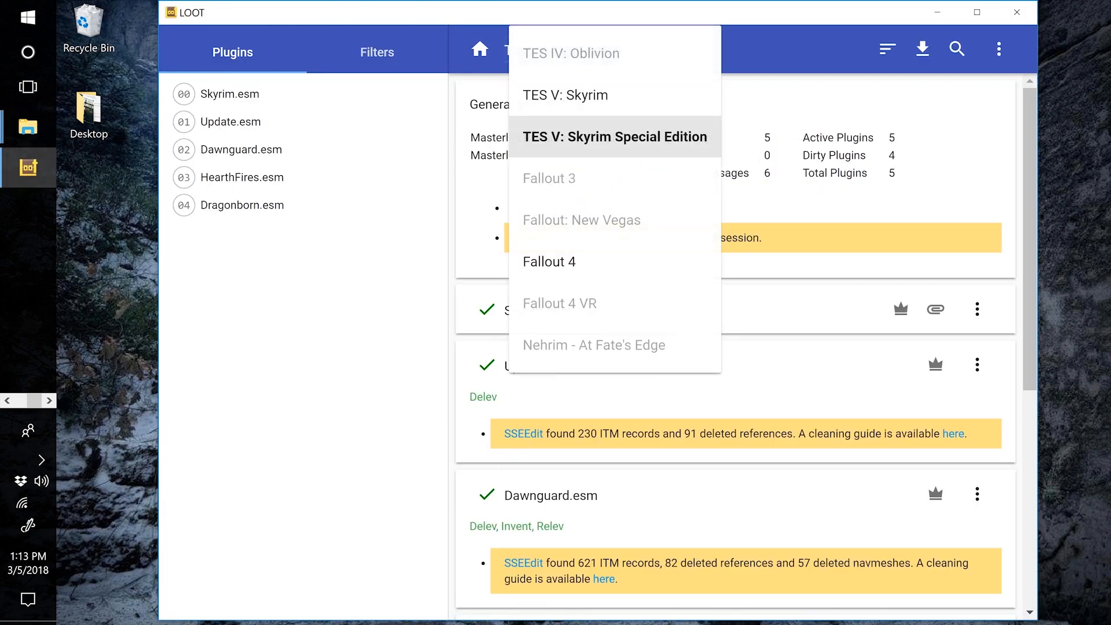
pyautogui.click(615, 137)
pyautogui.moveTo(717, 23); pyautogui.dragTo(738, 35)
pyautogui.click(635, 62)
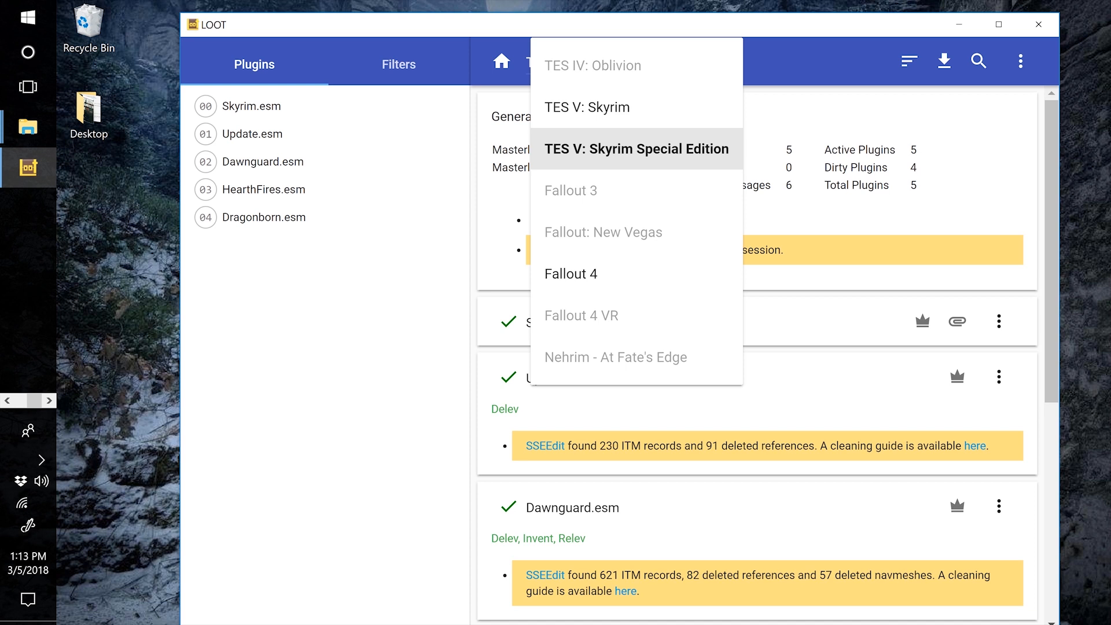
pyautogui.press('Escape')
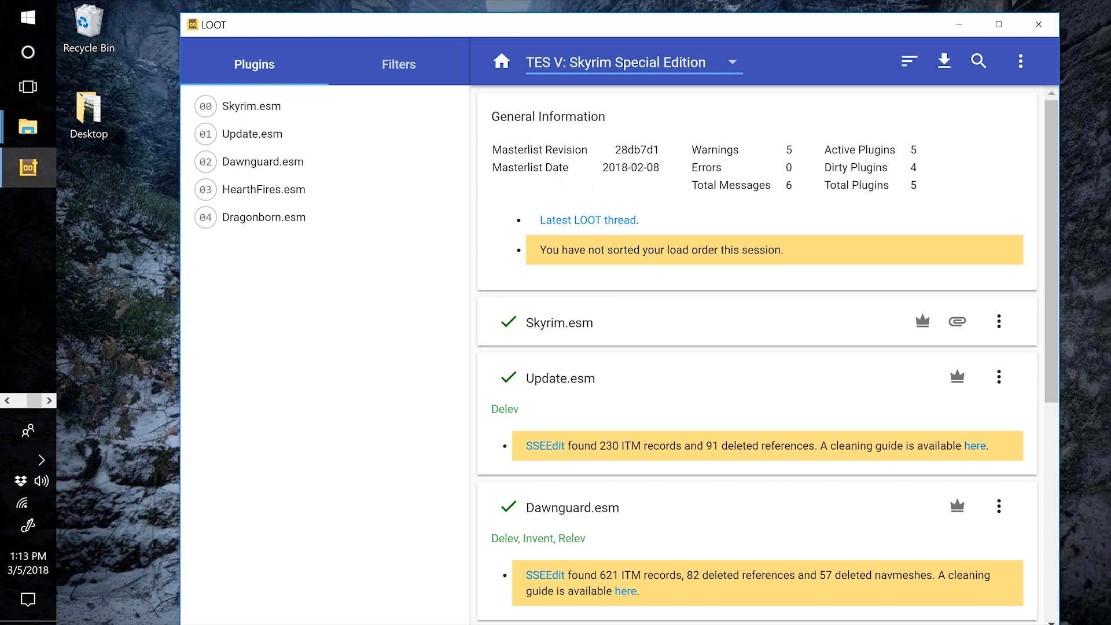
pyautogui.moveTo(778, 32); pyautogui.dragTo(707, 29)
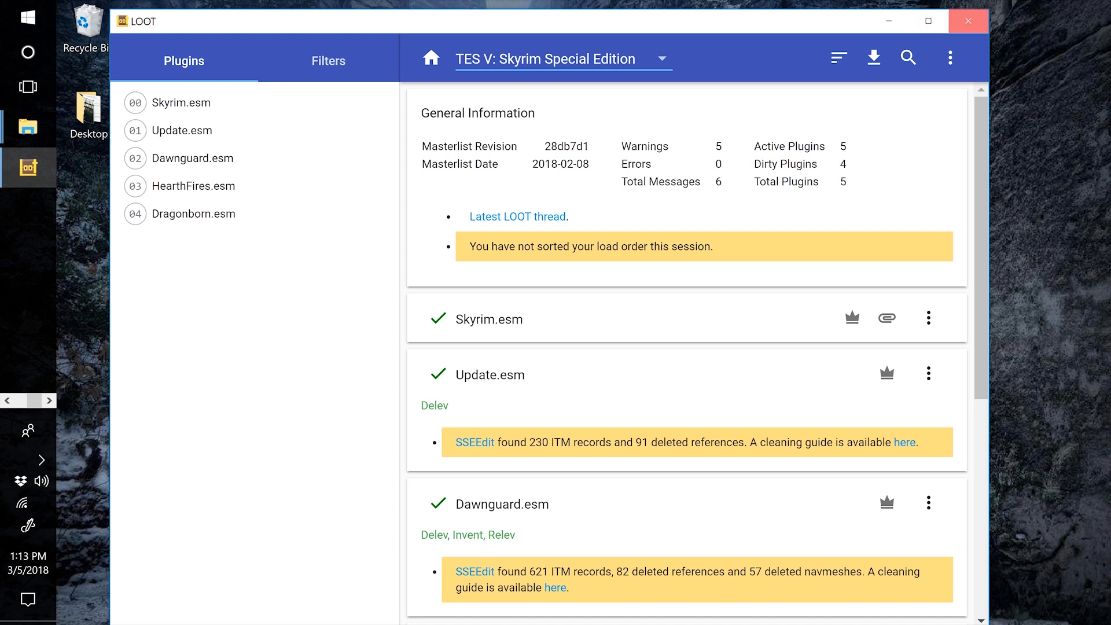
pyautogui.click(968, 20)
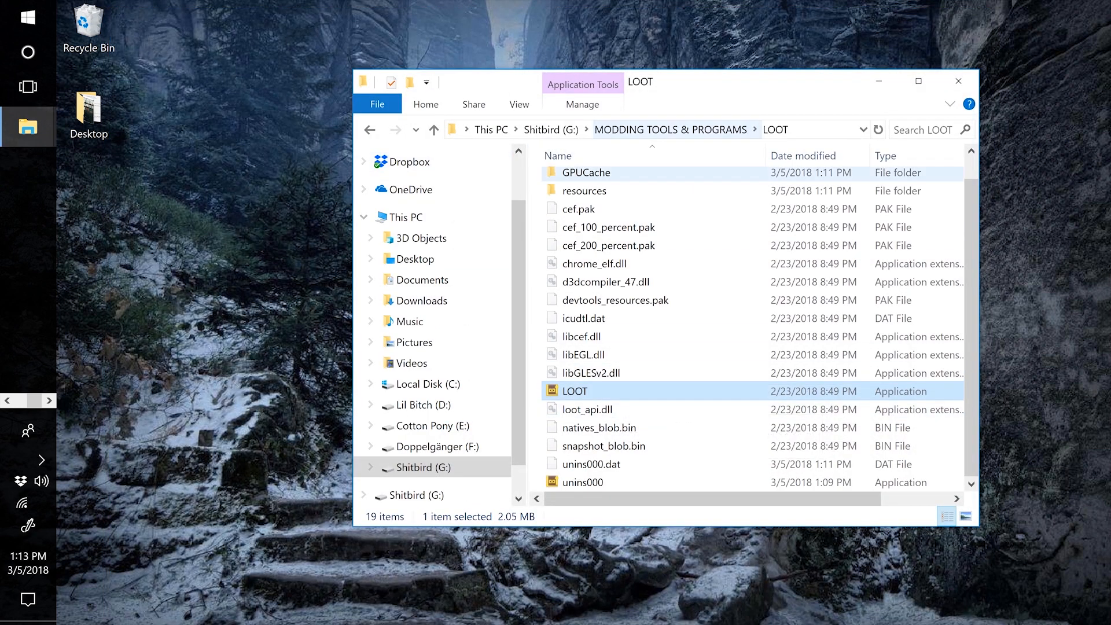
# Extract the SSEEdit 3.2-164-3-2 archive in Downloads with 7-Zip into a folder of the same name and check its contents
pyautogui.click(28, 127)
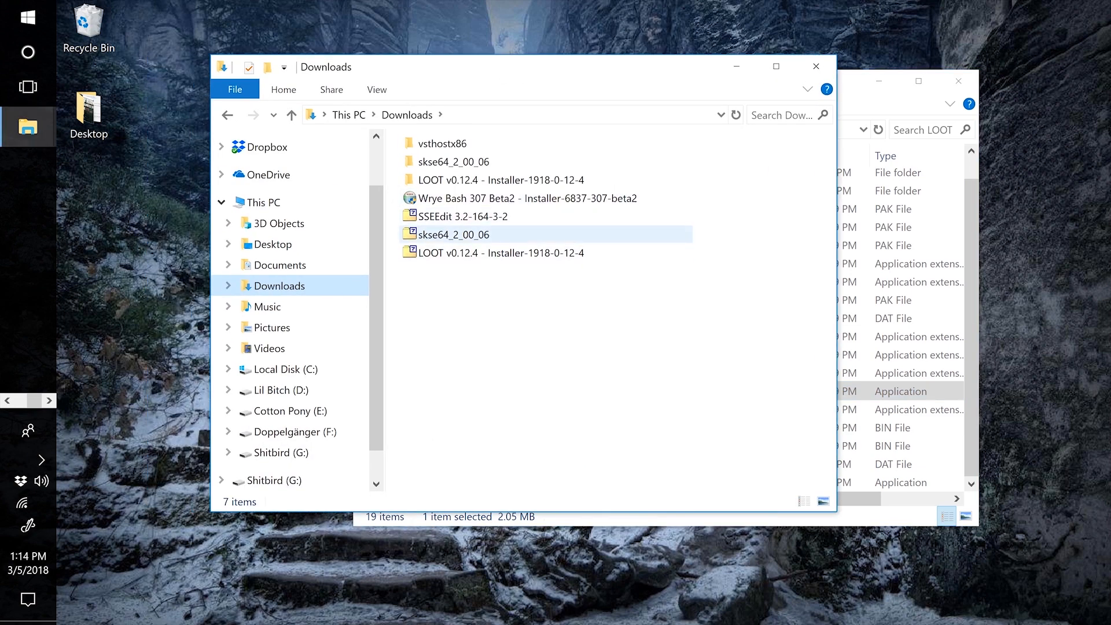
pyautogui.click(460, 217)
pyautogui.rightClick(461, 216)
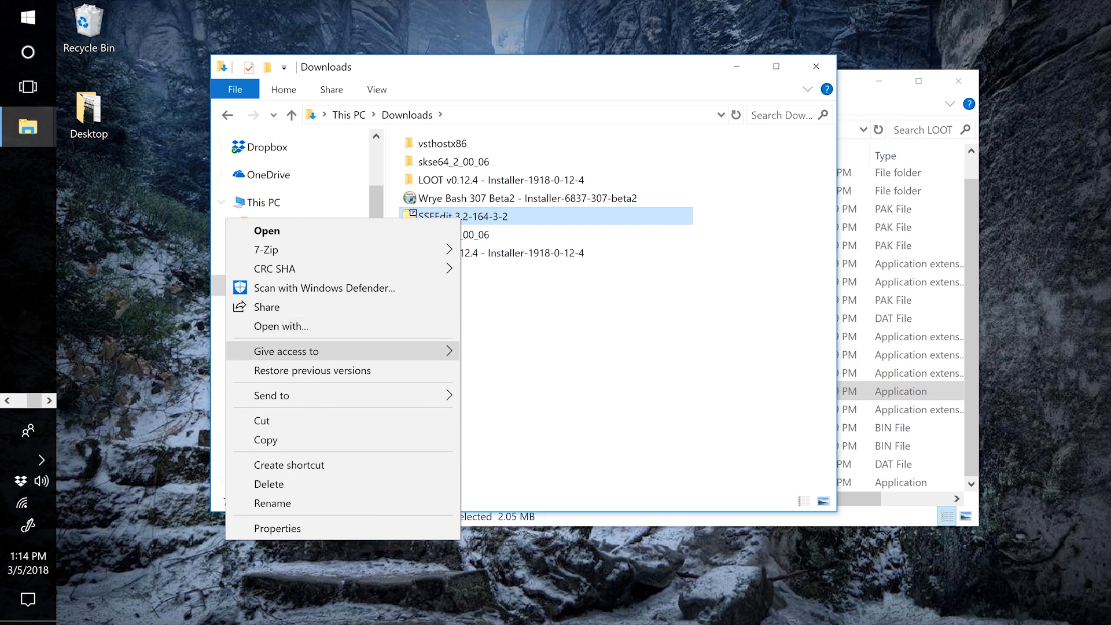
pyautogui.moveTo(266, 249)
pyautogui.click(561, 328)
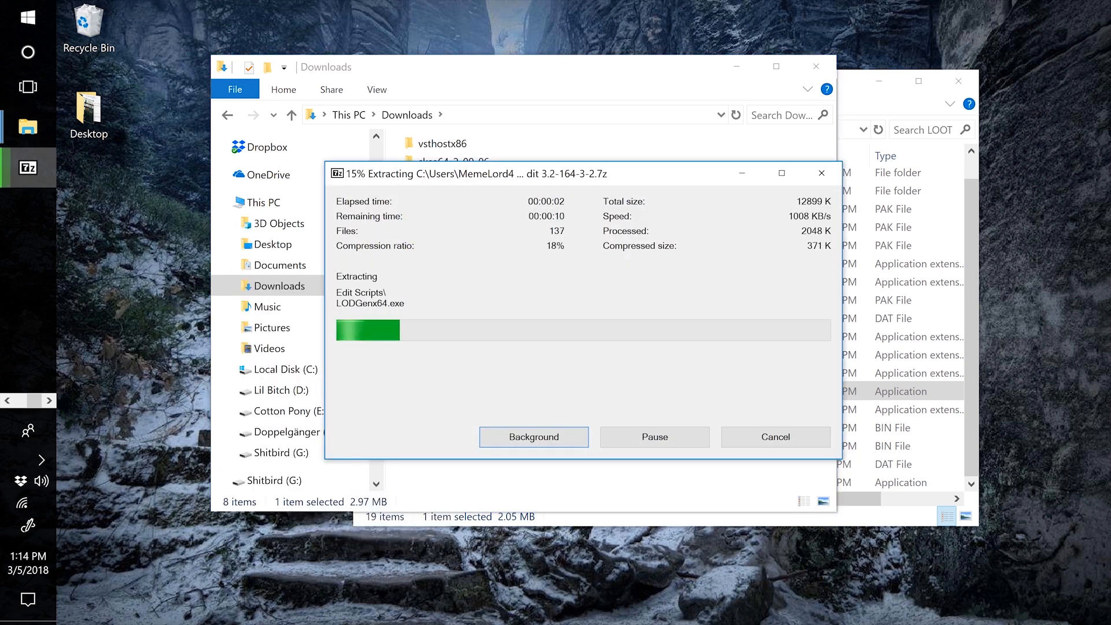
pyautogui.doubleClick(469, 271)
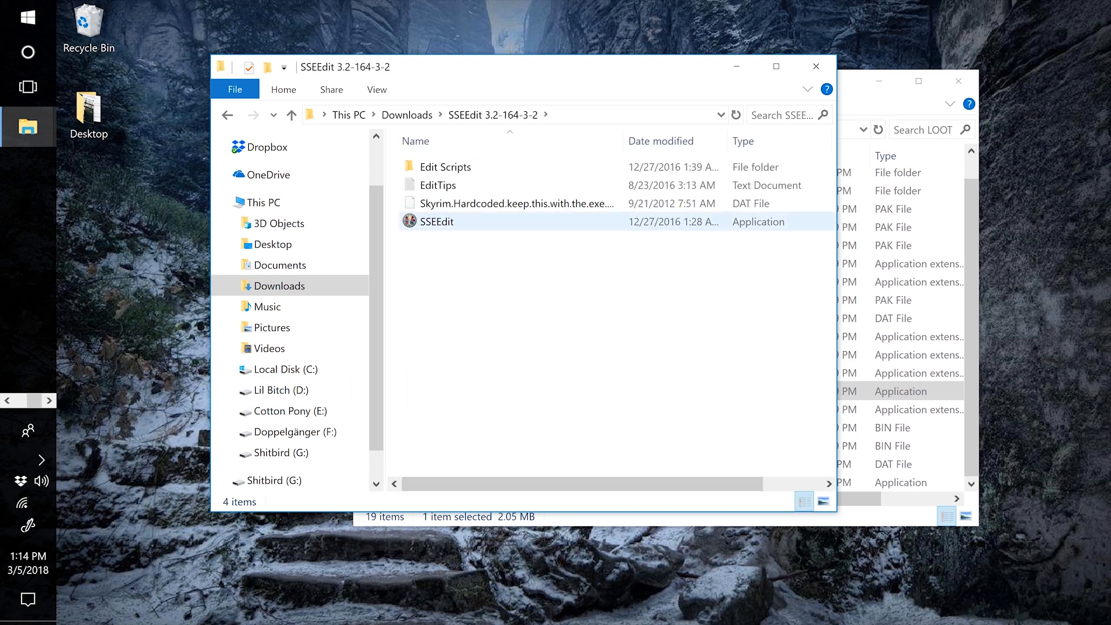
pyautogui.click(227, 115)
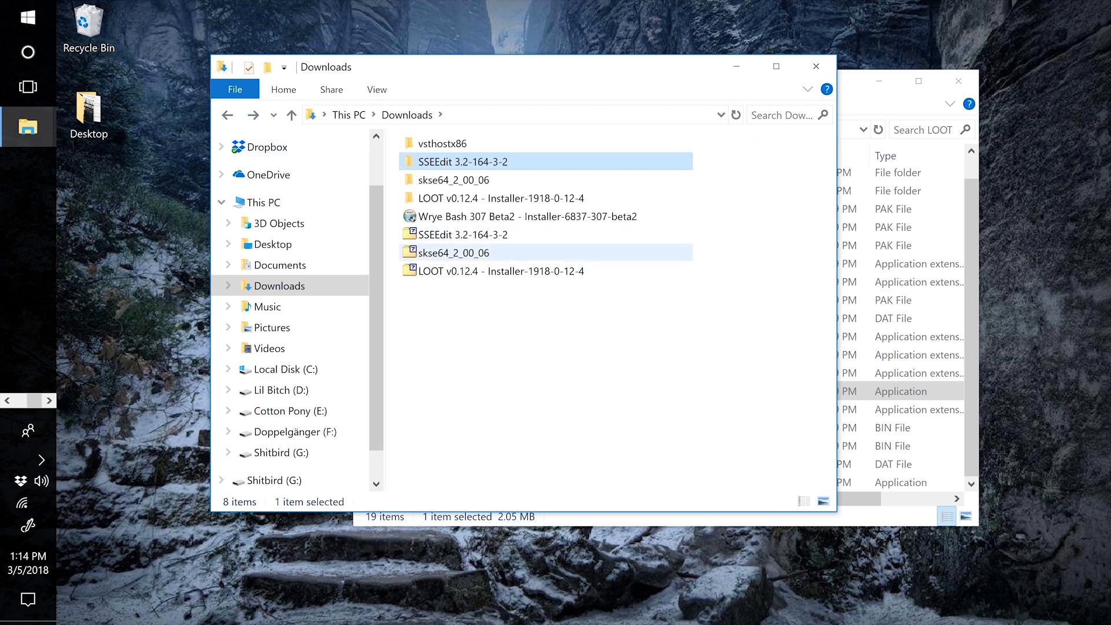
# Copy the extracted SSEEdit 3.2-164-3-2 folder from Downloads into the MODDING TOOLS & PROGRAMS folder on drive G:
pyautogui.doubleClick(469, 163)
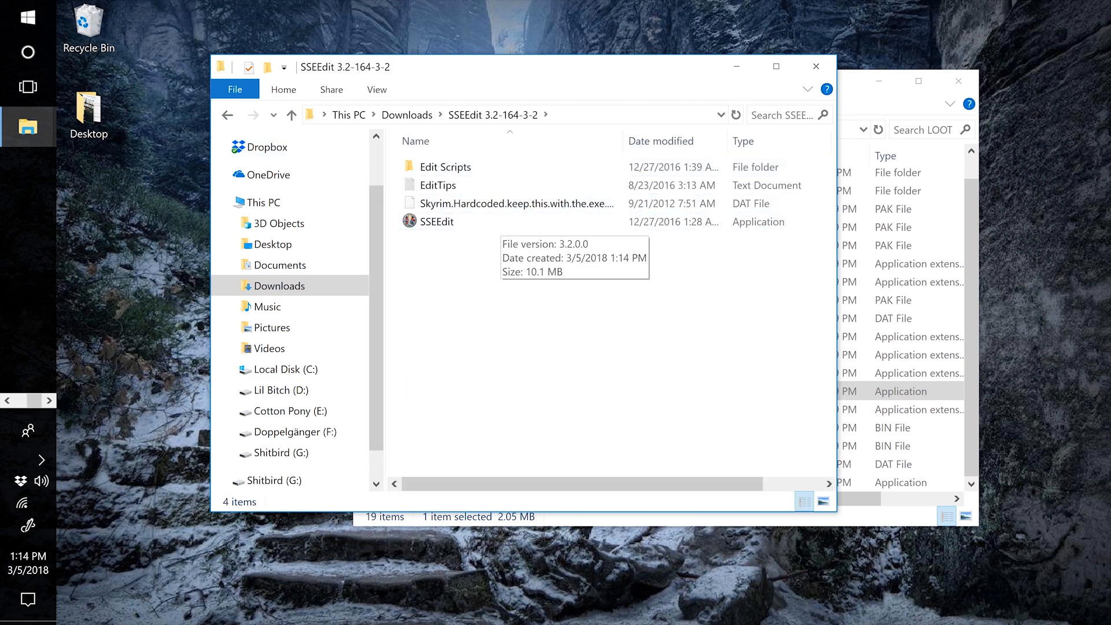
pyautogui.click(227, 115)
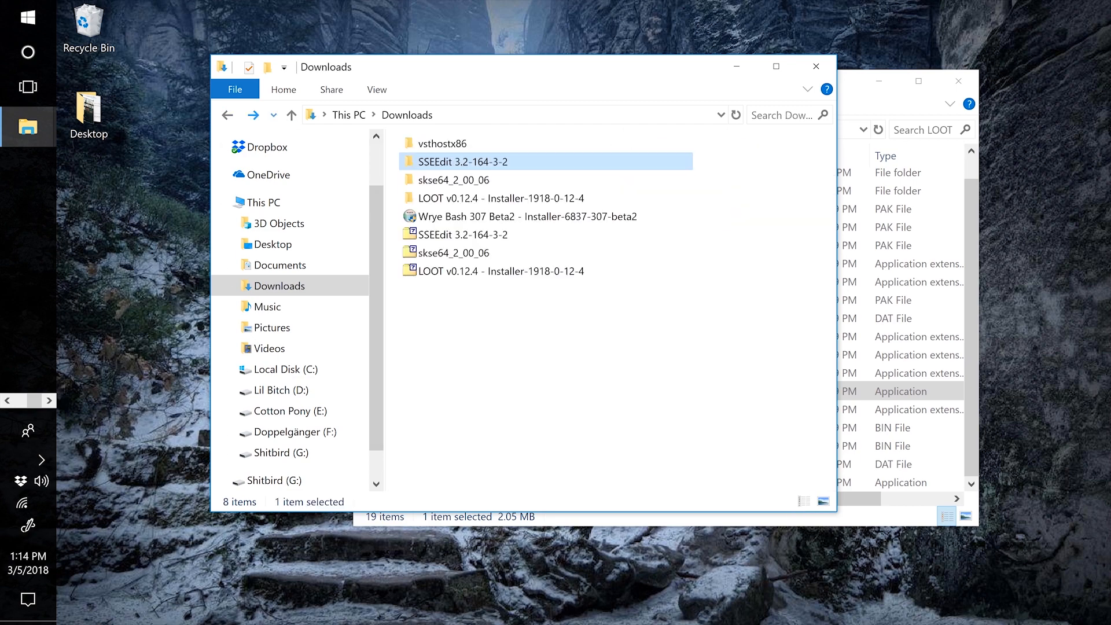
pyautogui.moveTo(439, 68); pyautogui.dragTo(363, 117)
pyautogui.moveTo(688, 77); pyautogui.dragTo(806, 68)
pyautogui.click(796, 121)
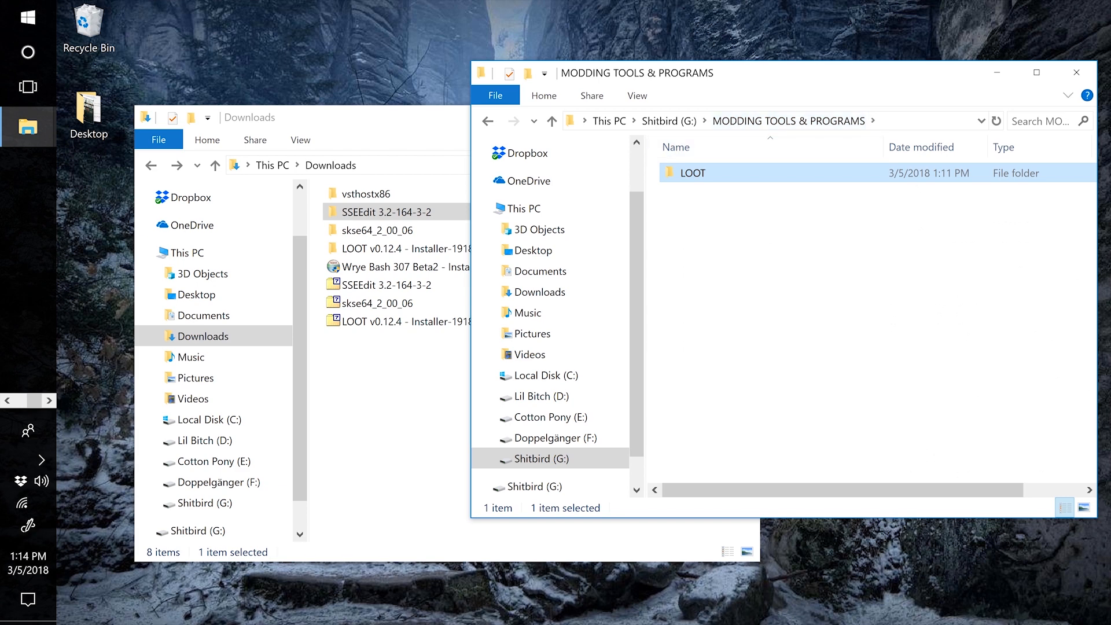
pyautogui.doubleClick(386, 212)
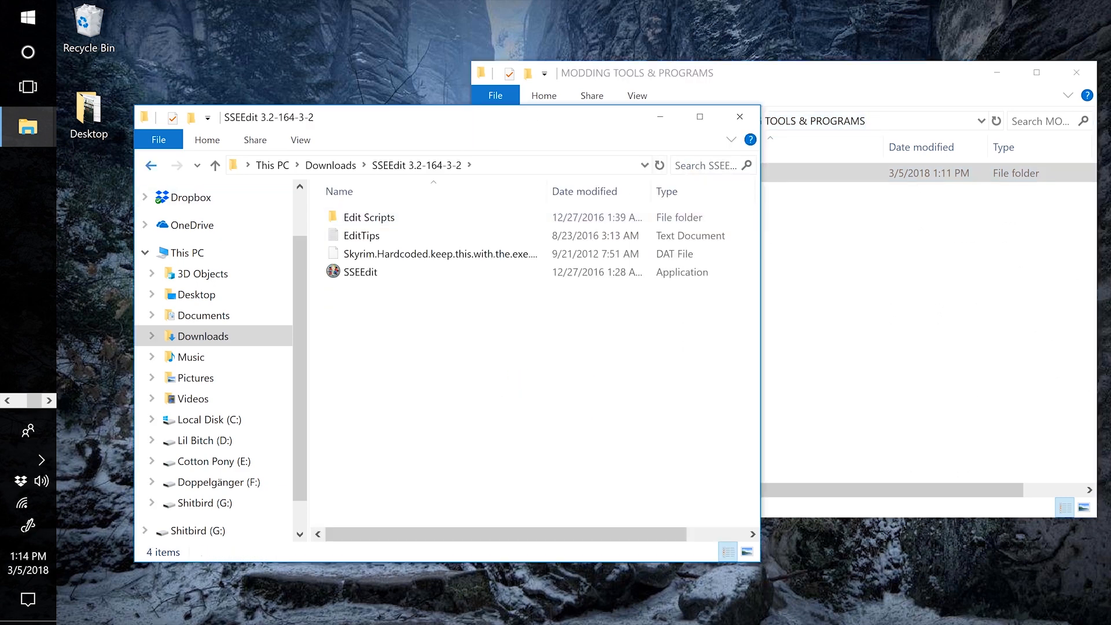
pyautogui.click(151, 166)
pyautogui.moveTo(386, 213); pyautogui.dragTo(843, 332)
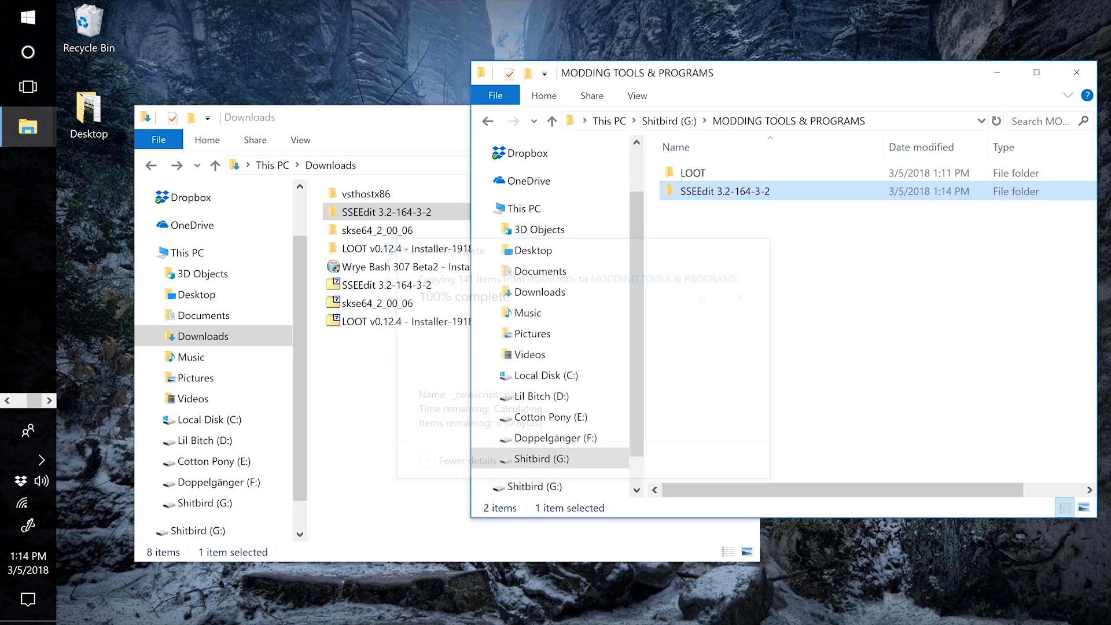
pyautogui.click(843, 333)
pyautogui.moveTo(364, 124); pyautogui.dragTo(342, 124)
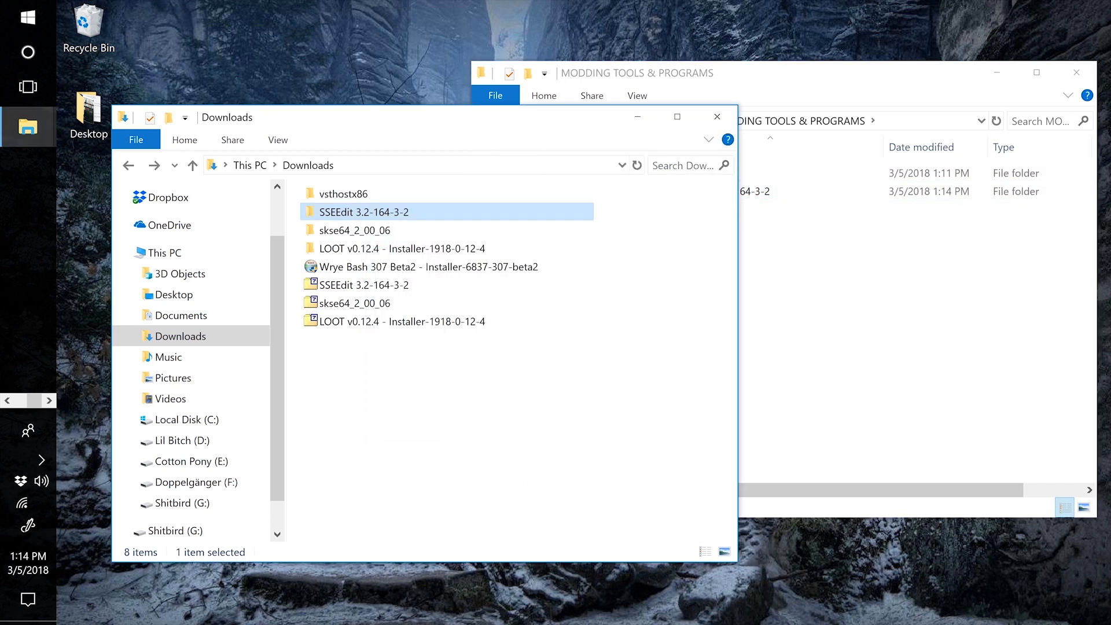
# Launch SSEEdit from its copied folder in MODDING TOOLS & PROGRAMS
pyautogui.click(769, 81)
pyautogui.doubleClick(746, 191)
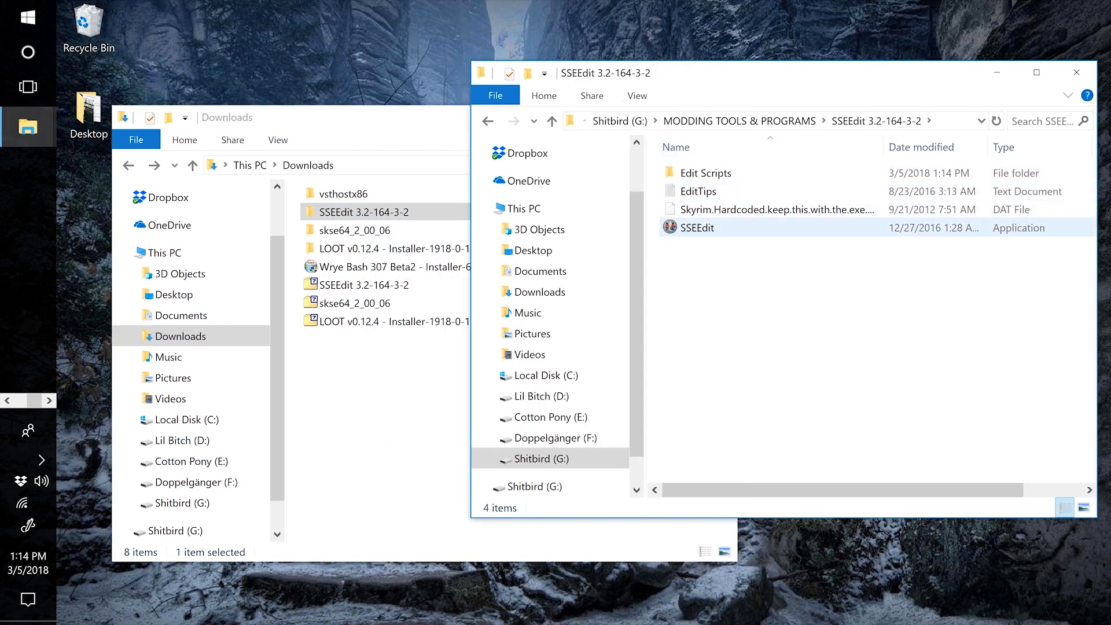
pyautogui.click(735, 228)
pyautogui.doubleClick(735, 228)
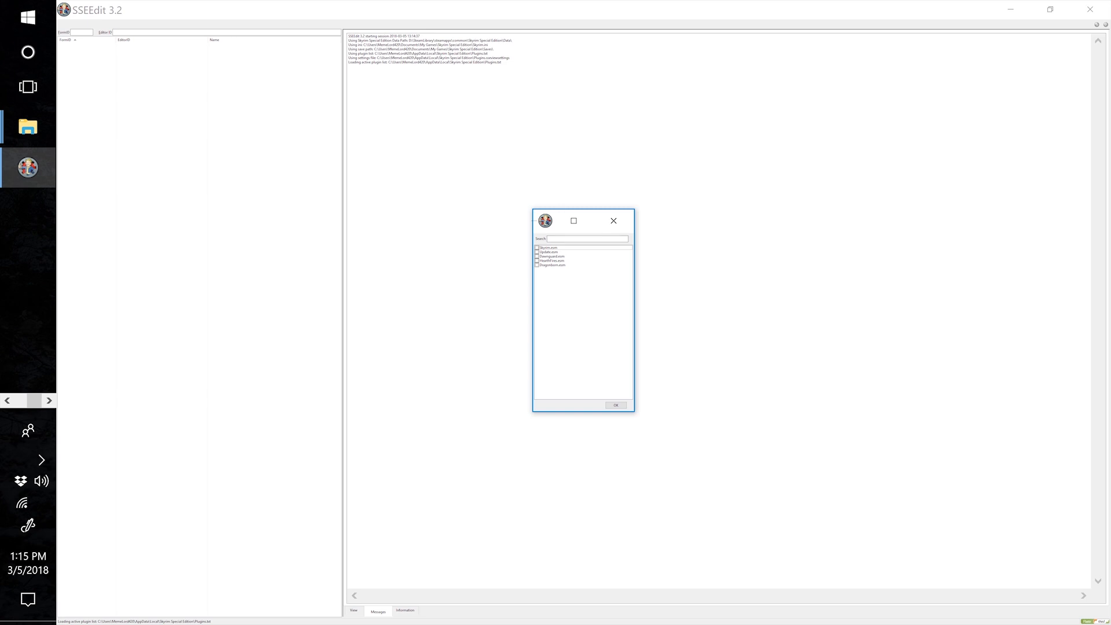
# Try out the plugin checkboxes in SSEEdit's plugin selection, leave them all cleared, and exit without loading anything
pyautogui.click(537, 265)
pyautogui.click(537, 261)
pyautogui.click(537, 253)
pyautogui.click(537, 256)
pyautogui.click(537, 252)
pyautogui.click(537, 257)
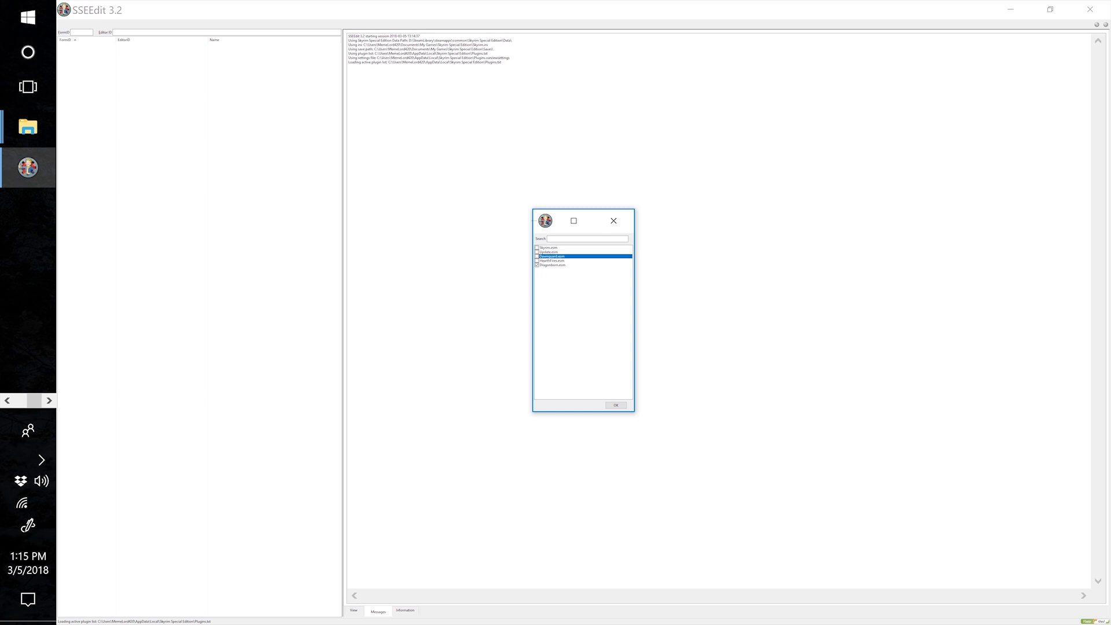
pyautogui.click(537, 265)
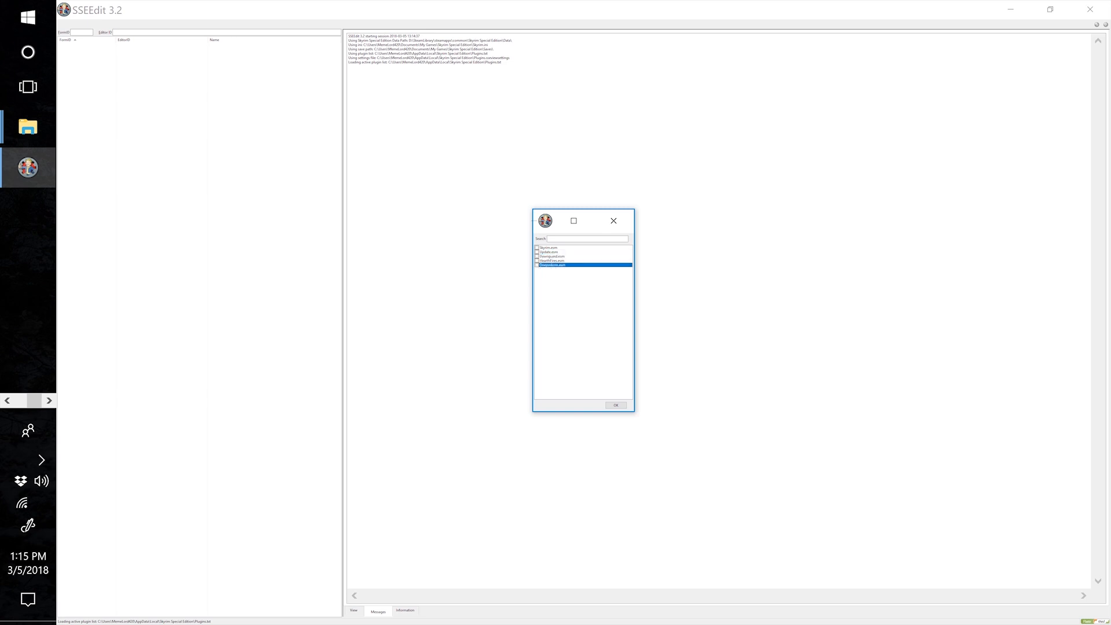
pyautogui.click(613, 221)
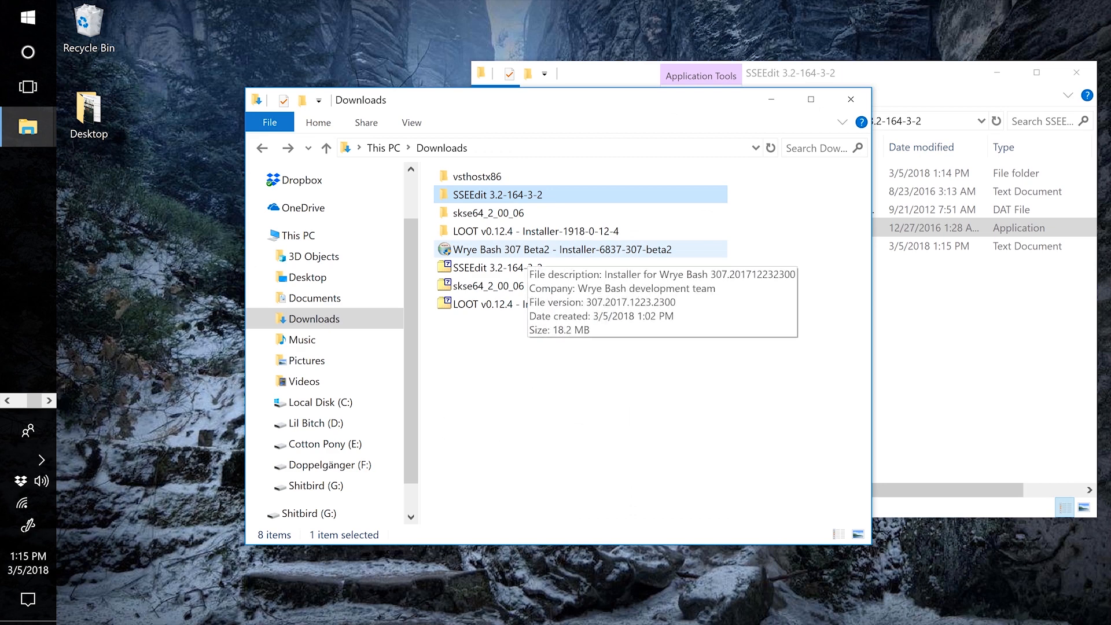
# Run the Wrye Bash 307 Beta2 installer from Downloads, allow it to make changes, and proceed to the installation locations
pyautogui.doubleClick(527, 250)
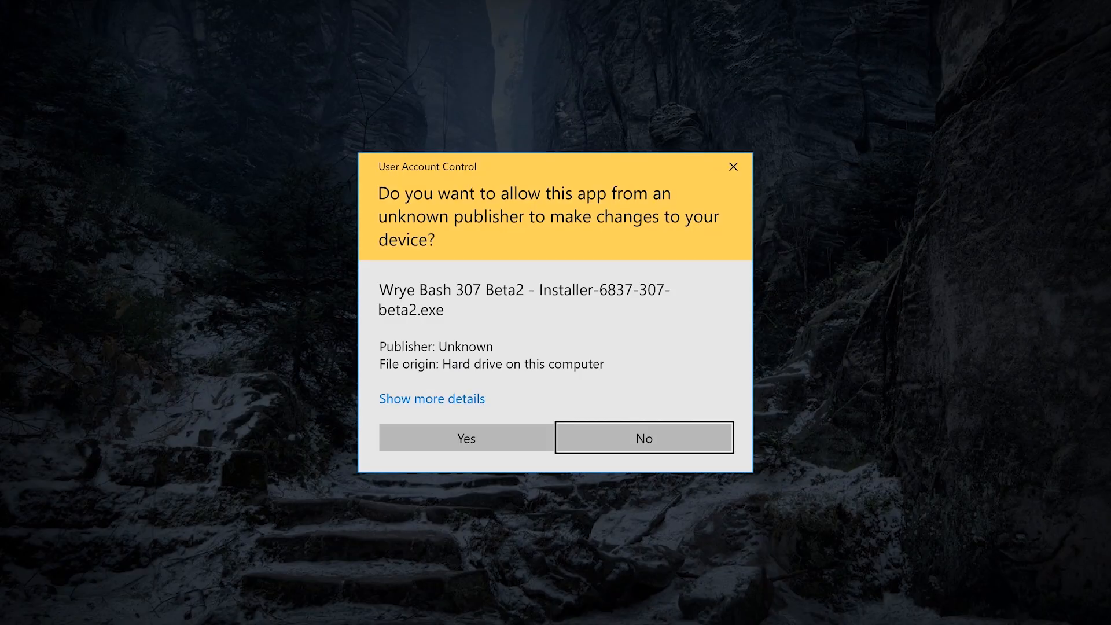
pyautogui.click(467, 438)
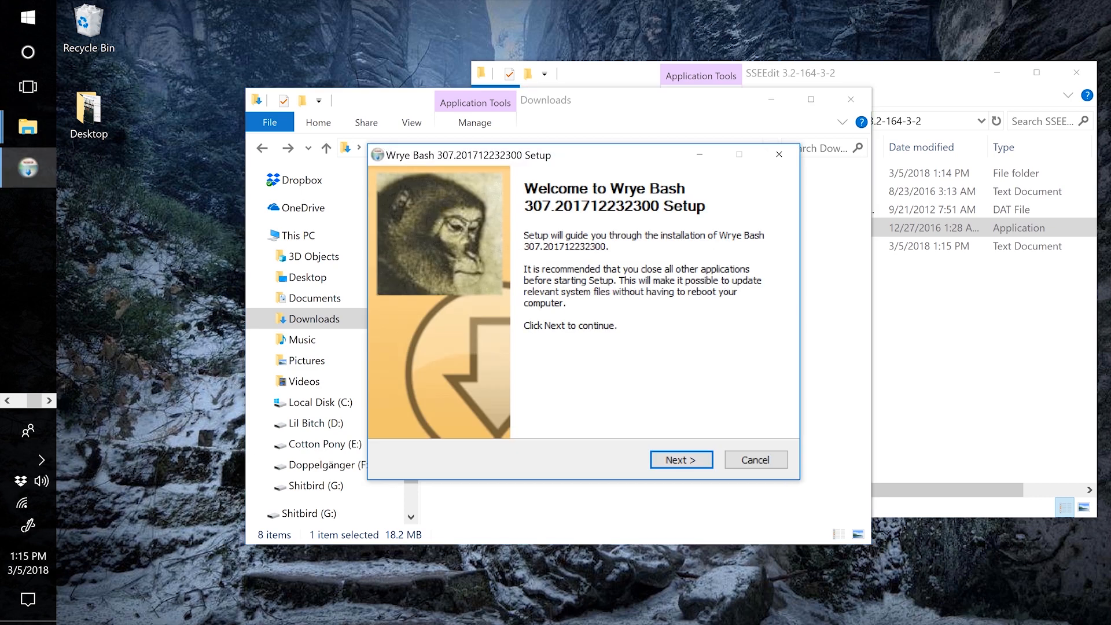
pyautogui.click(681, 459)
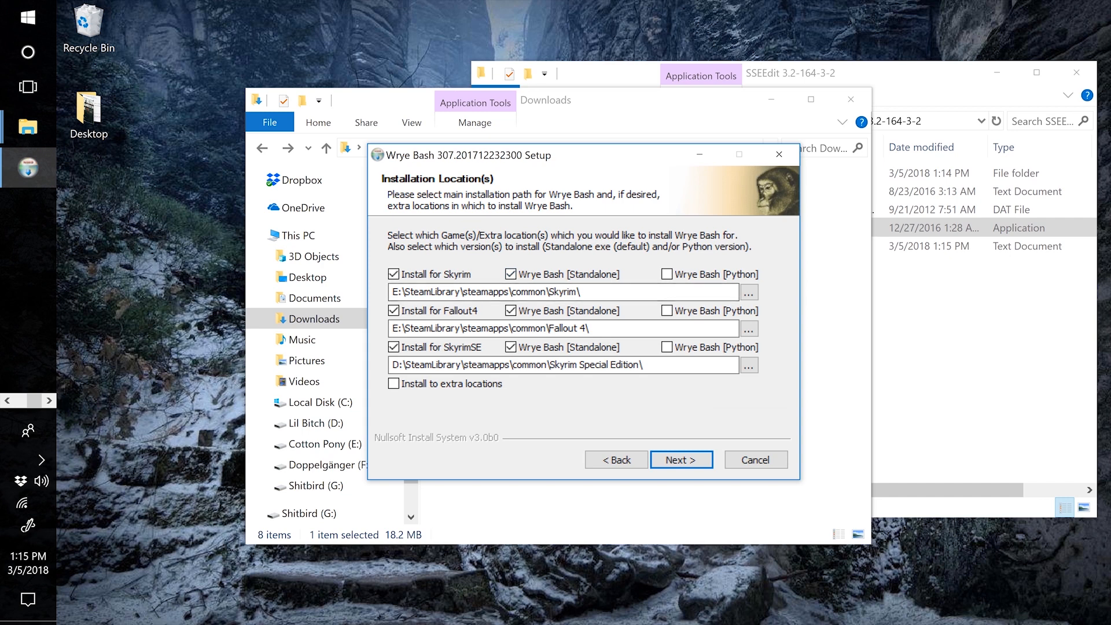
pyautogui.moveTo(567, 155); pyautogui.dragTo(577, 177)
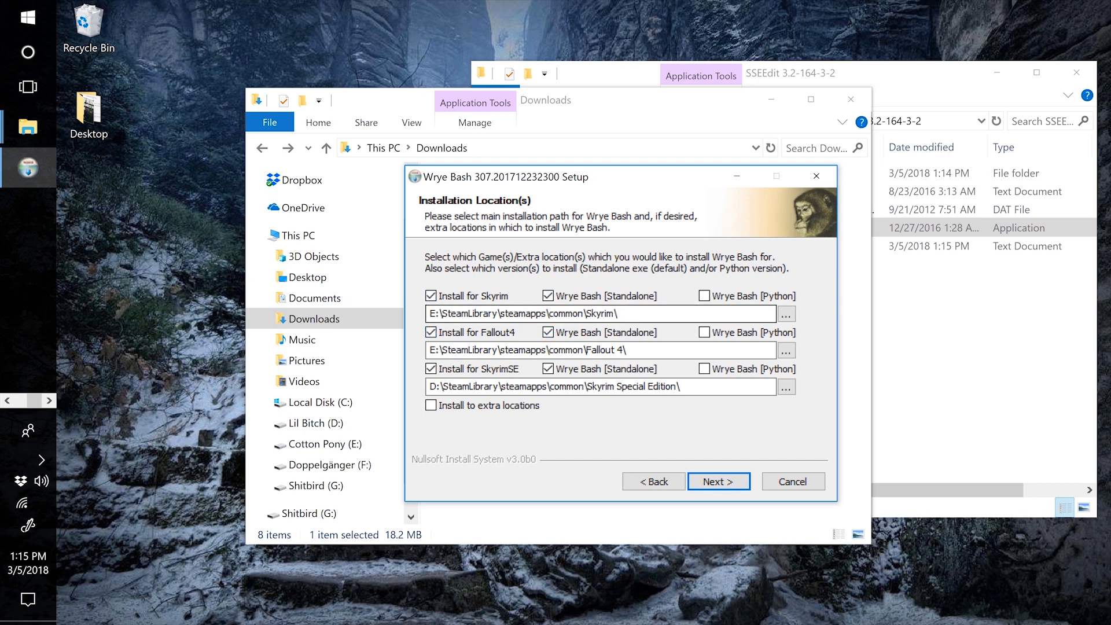
# Exclude Skyrim and Fallout4, keep only the standalone version for SkyrimSE, and install Wrye Bash with the default components
pyautogui.click(431, 296)
pyautogui.click(548, 296)
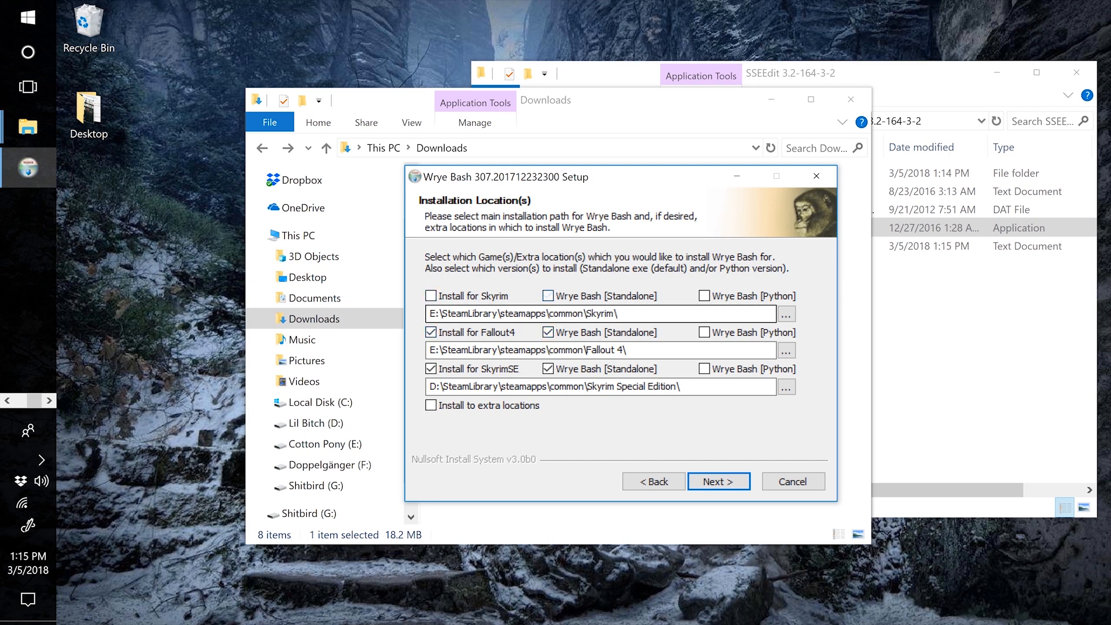
pyautogui.click(430, 332)
pyautogui.click(548, 332)
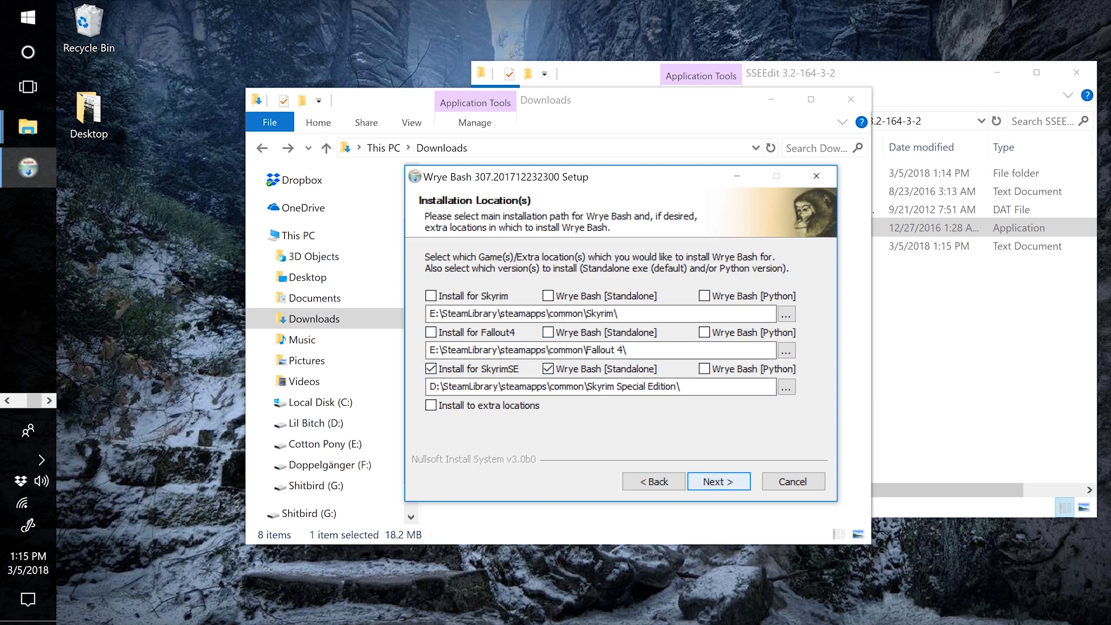
pyautogui.press('Return')
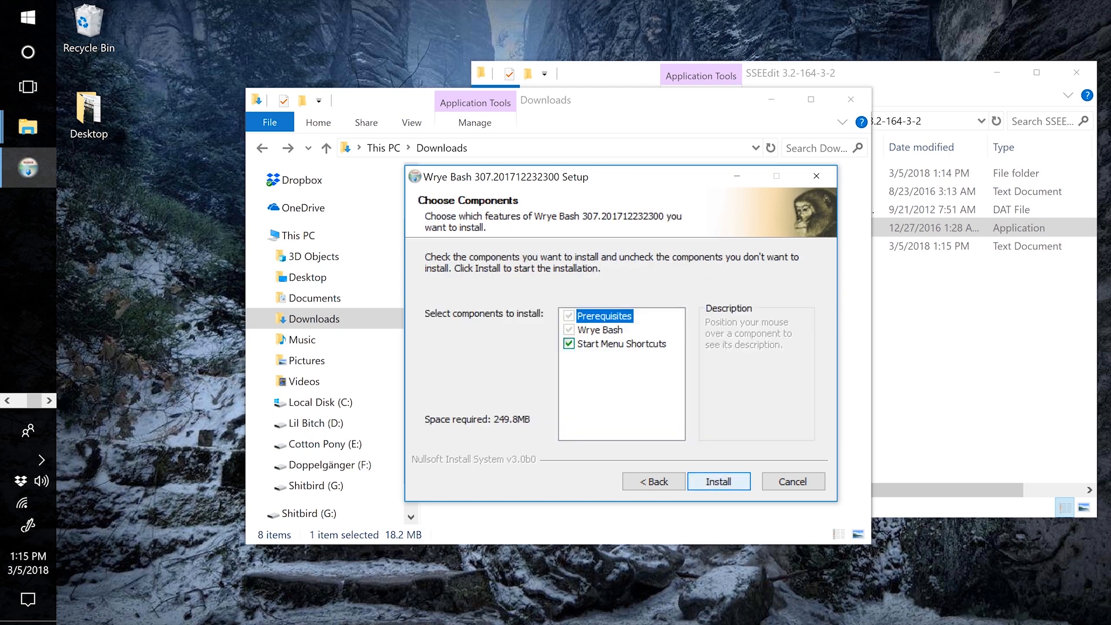
pyautogui.press('Return')
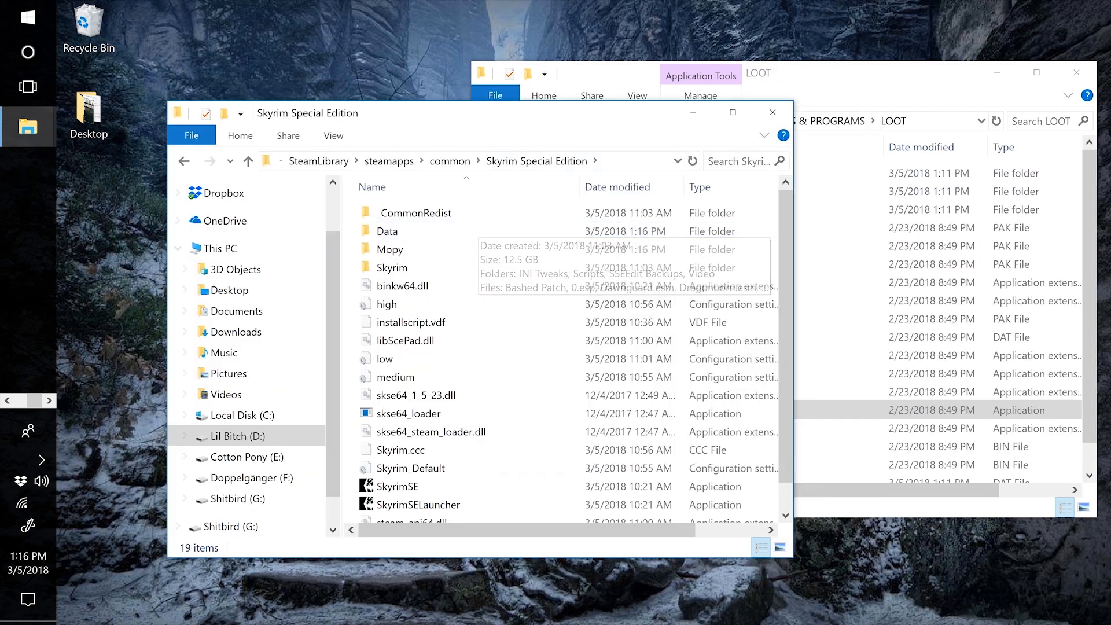
# Inspect the Mopy folder in the Skyrim Special Edition directory for the installed Wrye Bash application
pyautogui.moveTo(484, 128); pyautogui.dragTo(455, 124)
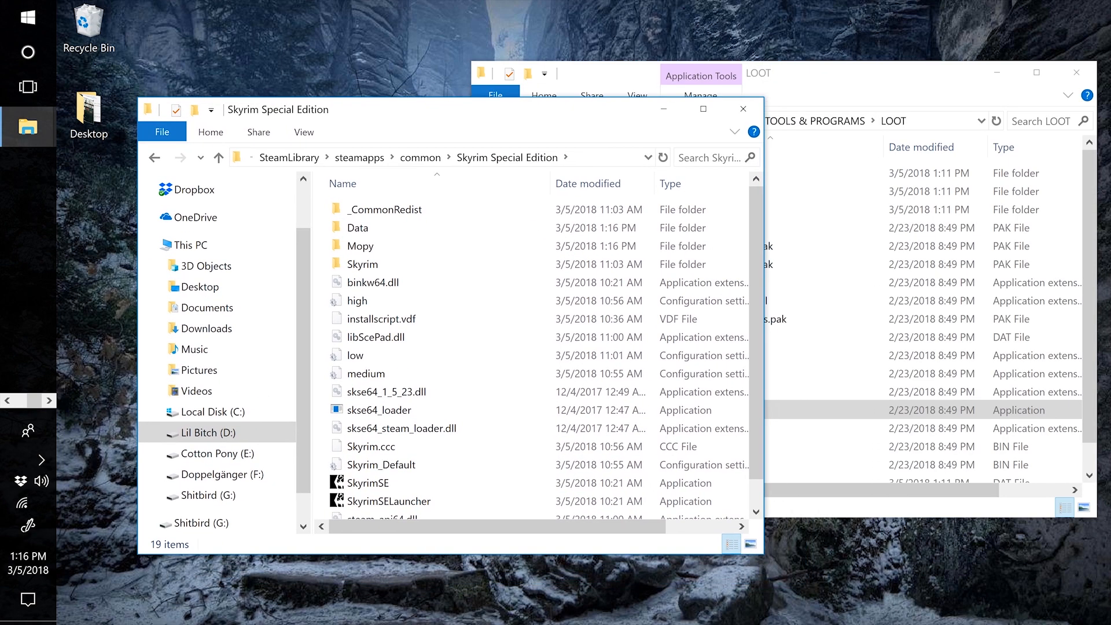
pyautogui.moveTo(839, 73); pyautogui.dragTo(1108, 78)
pyautogui.moveTo(574, 113); pyautogui.dragTo(561, 93)
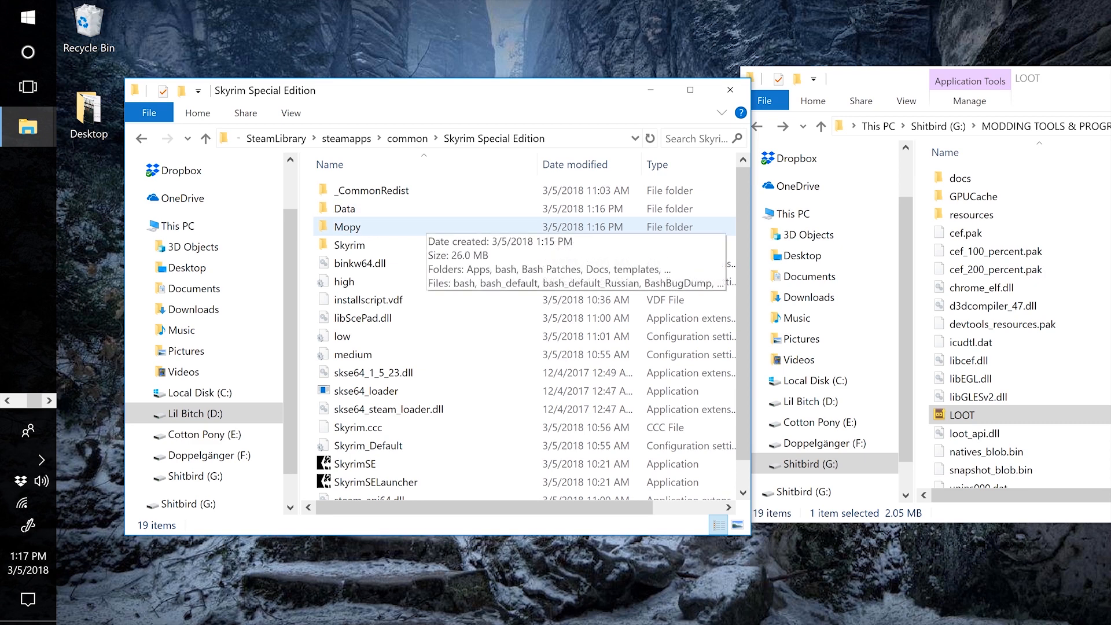
pyautogui.doubleClick(405, 227)
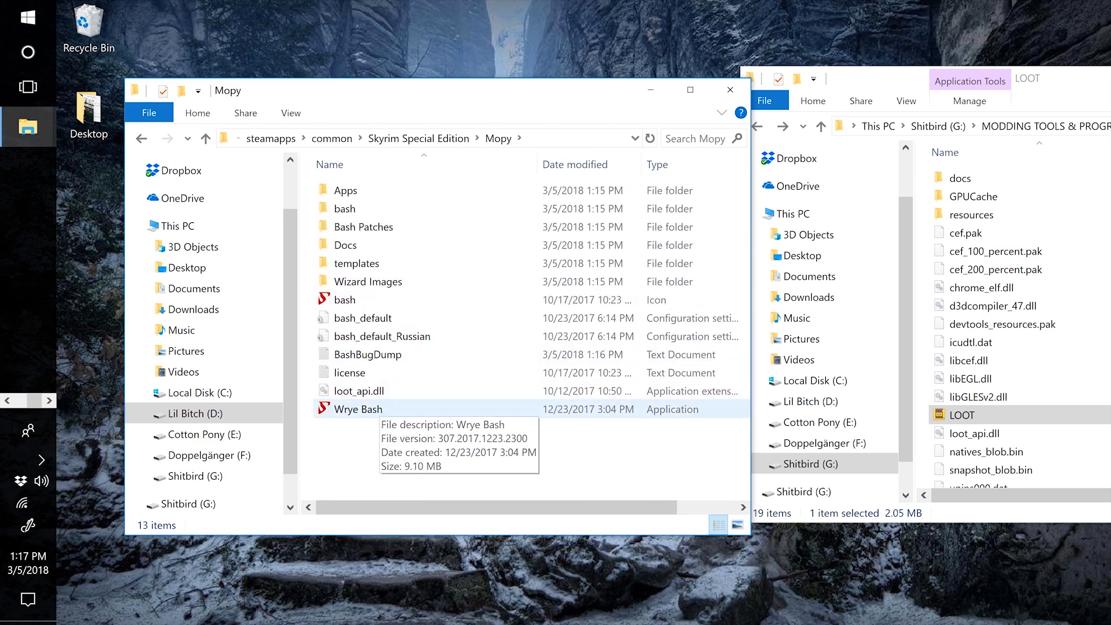
pyautogui.moveTo(917, 81); pyautogui.dragTo(586, 79)
pyautogui.click(886, 104)
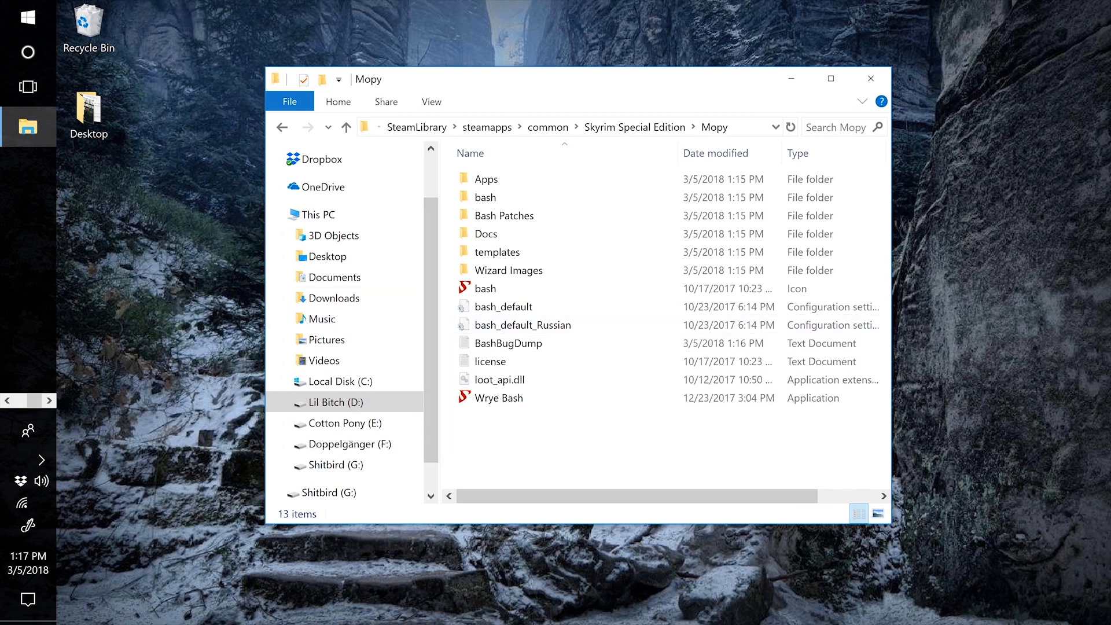
# Switch to Mod Organizer, open the executables editor, and enlarge its window so all fields are readable
pyautogui.click(7, 400)
pyautogui.click(28, 290)
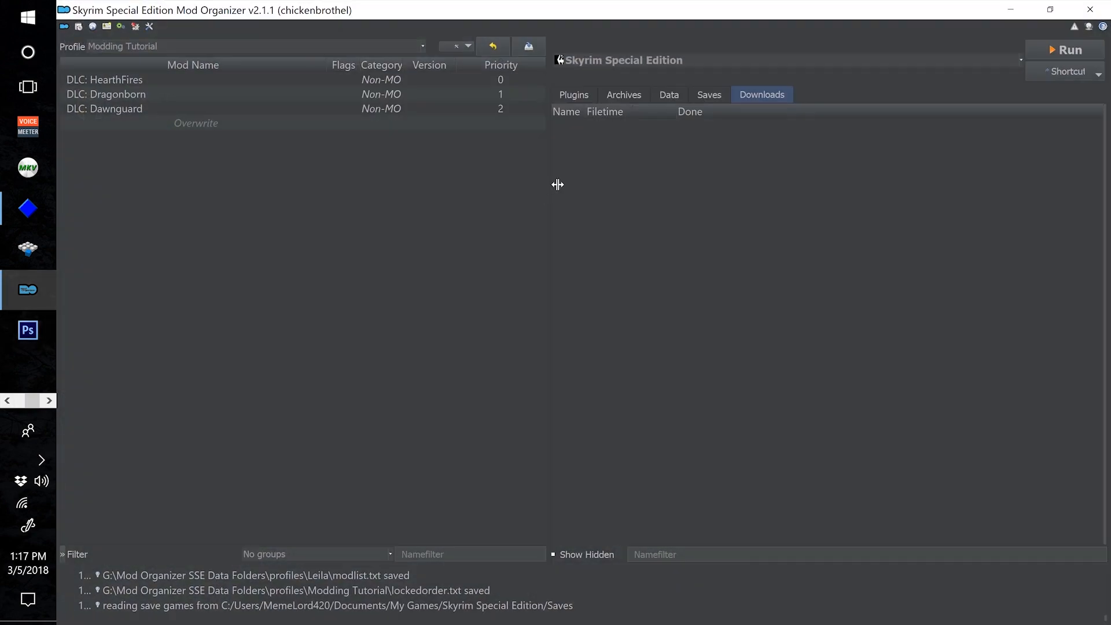
pyautogui.click(646, 64)
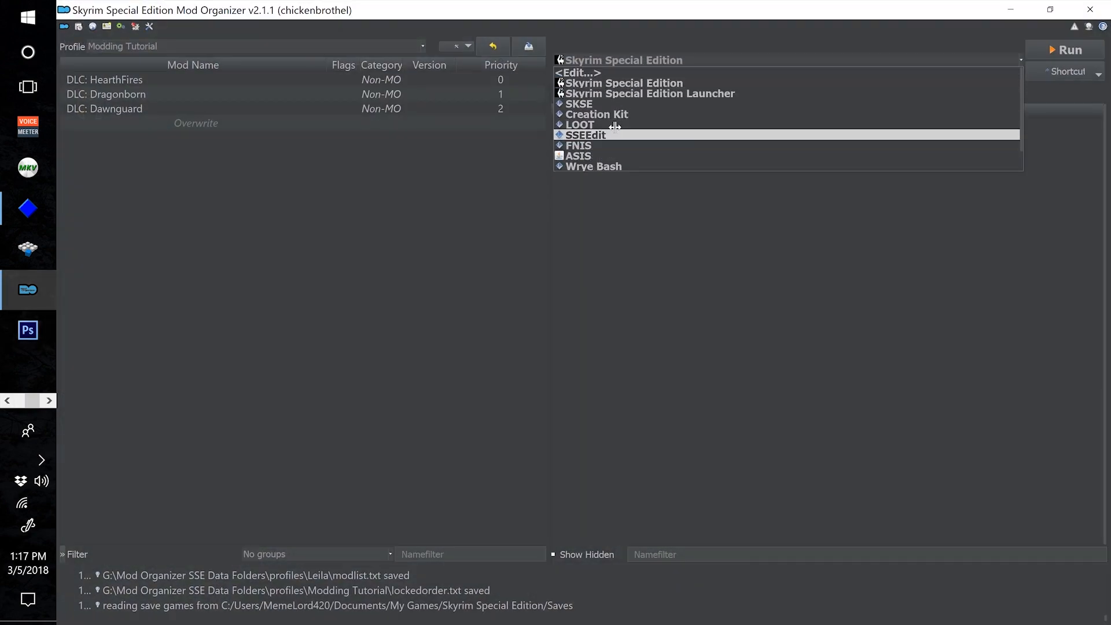
pyautogui.click(607, 73)
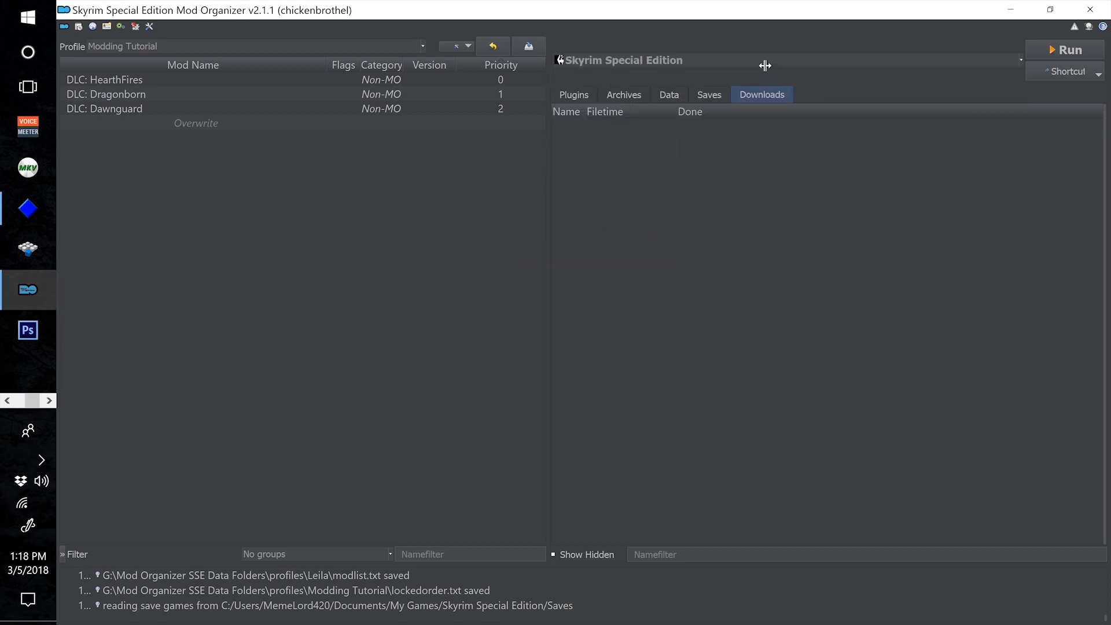
pyautogui.click(765, 65)
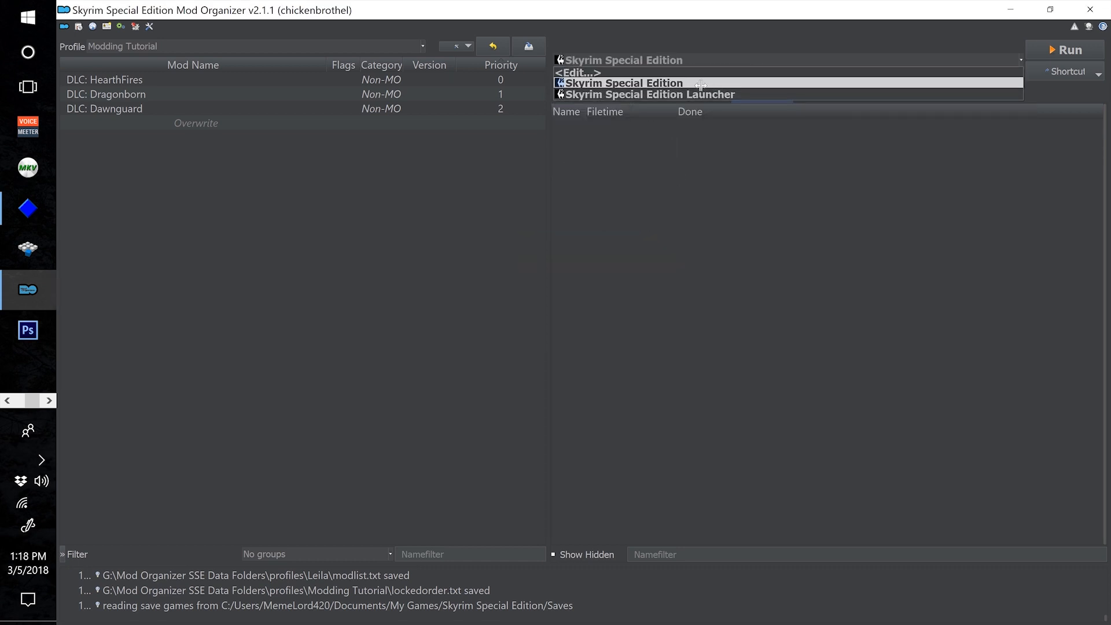
pyautogui.click(626, 76)
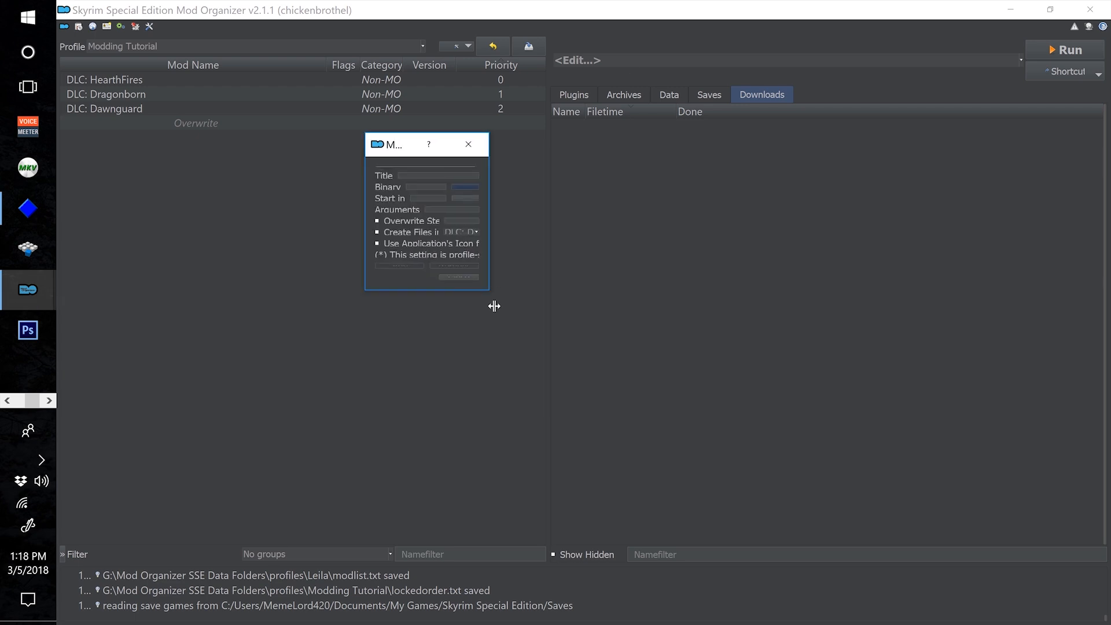
pyautogui.moveTo(487, 290); pyautogui.dragTo(957, 487)
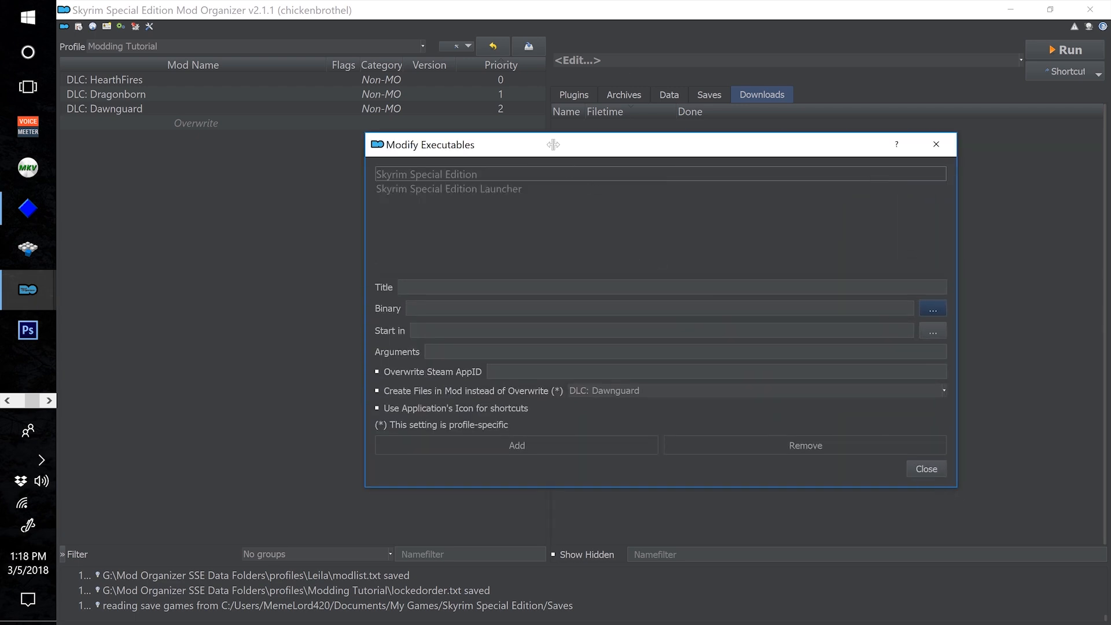
pyautogui.moveTo(553, 144); pyautogui.dragTo(437, 119)
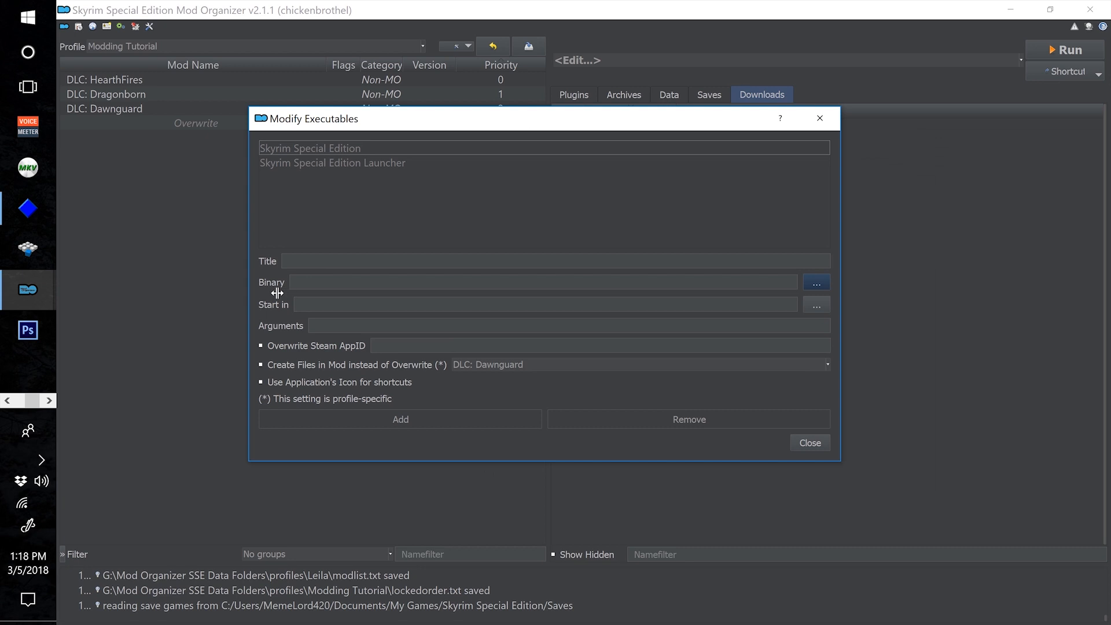
# Choose SSEEdit.exe from the SSEEdit 3.2-164-3-2 folder in MODDING TOOLS & PROGRAMS on the G: drive as the new executable's binary
pyautogui.click(820, 288)
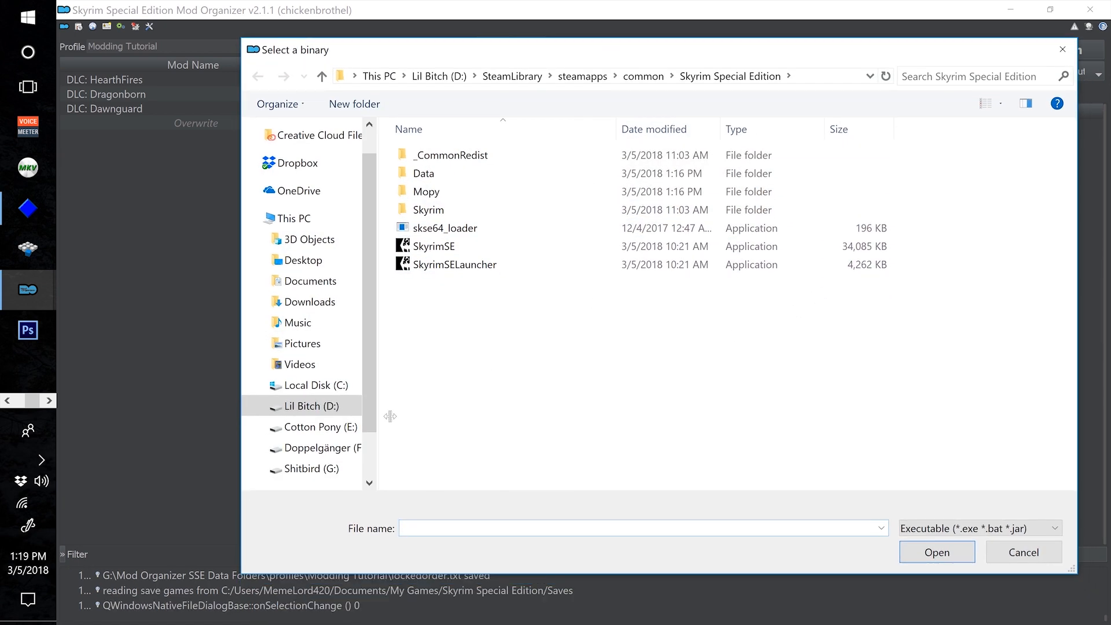
pyautogui.click(311, 468)
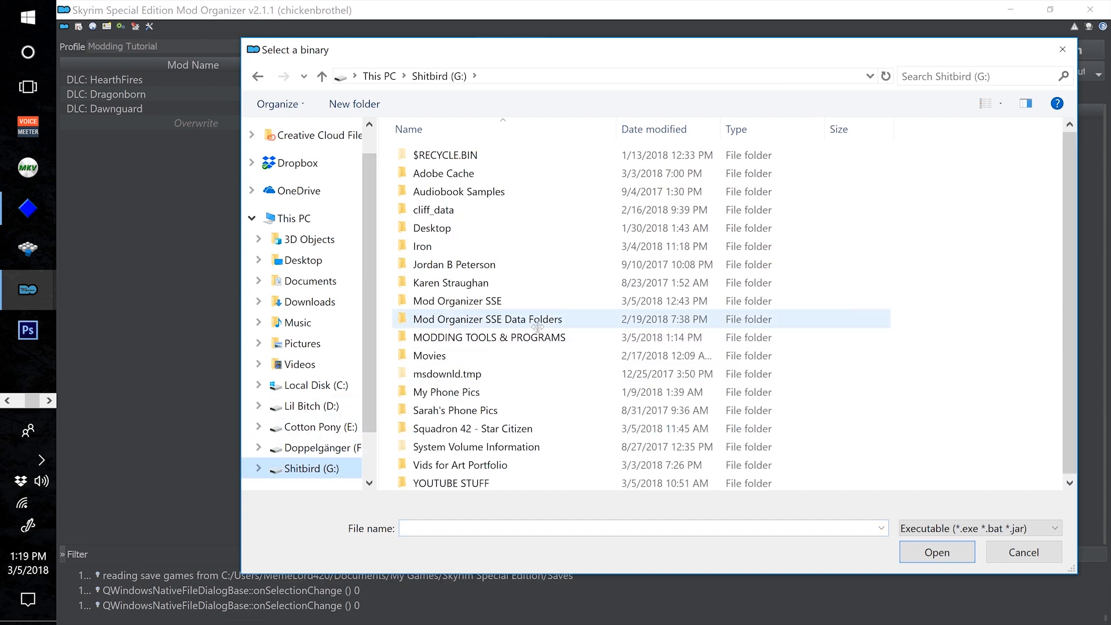
pyautogui.doubleClick(512, 344)
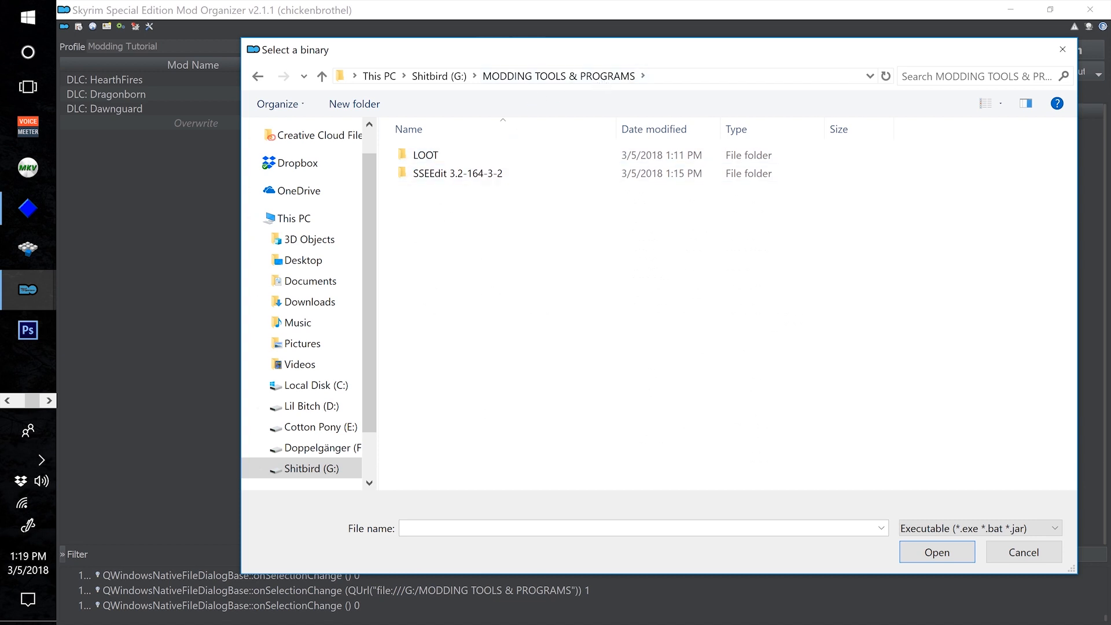
pyautogui.doubleClick(457, 174)
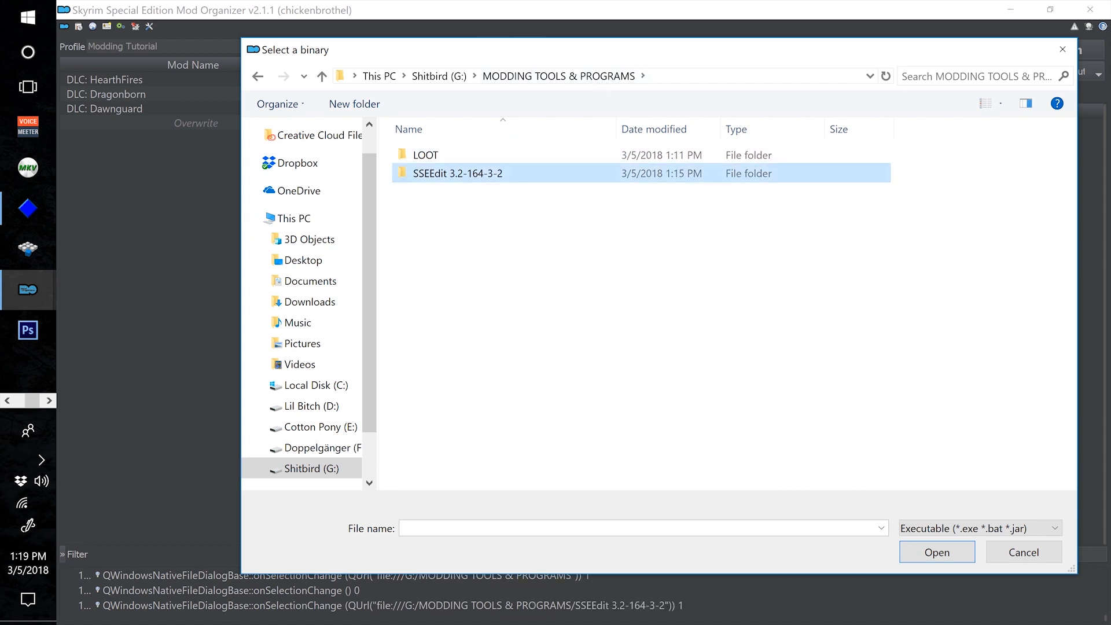
pyautogui.click(457, 173)
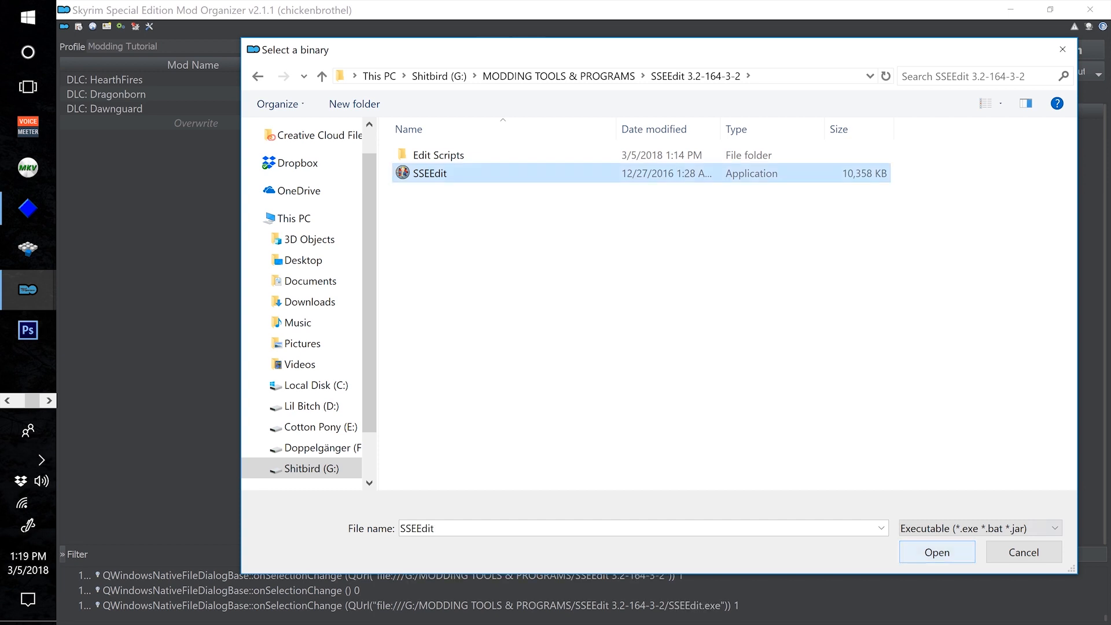
pyautogui.click(937, 552)
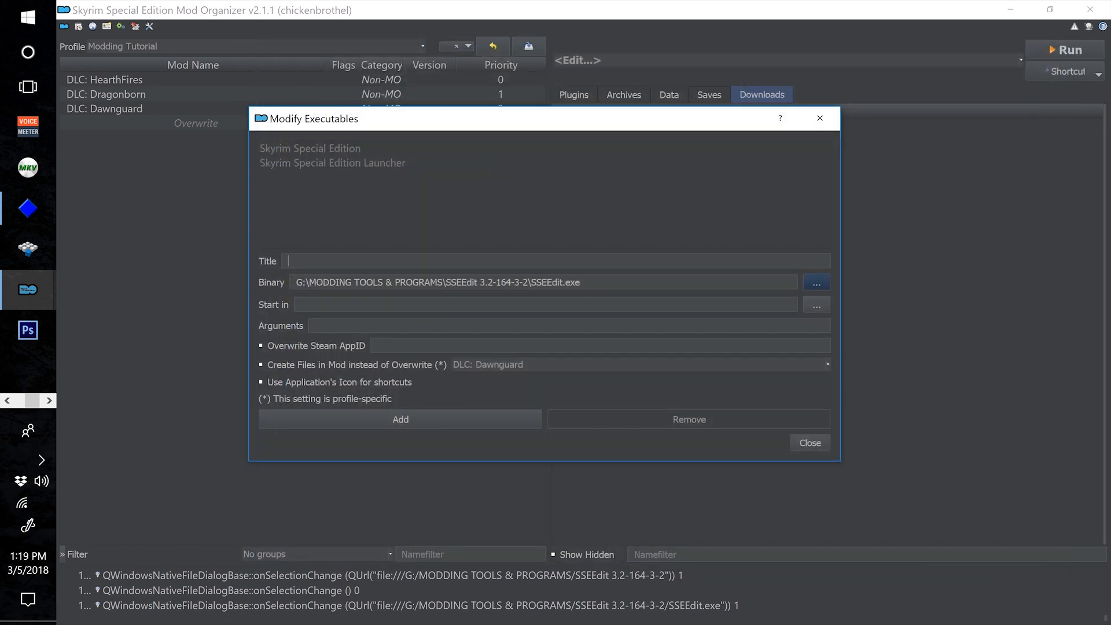
# Title the executable SSEEdit, set it to start in the SSEEdit 3.2-164-3-2 folder, add it, and review its saved entry
pyautogui.click(535, 260)
pyautogui.click(816, 305)
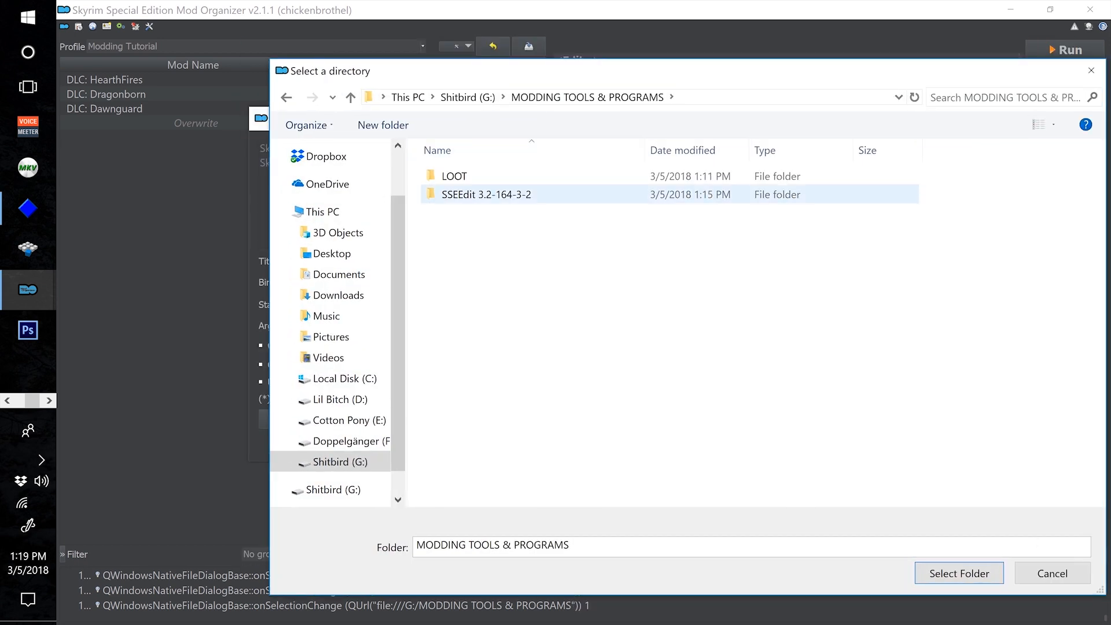
pyautogui.doubleClick(566, 194)
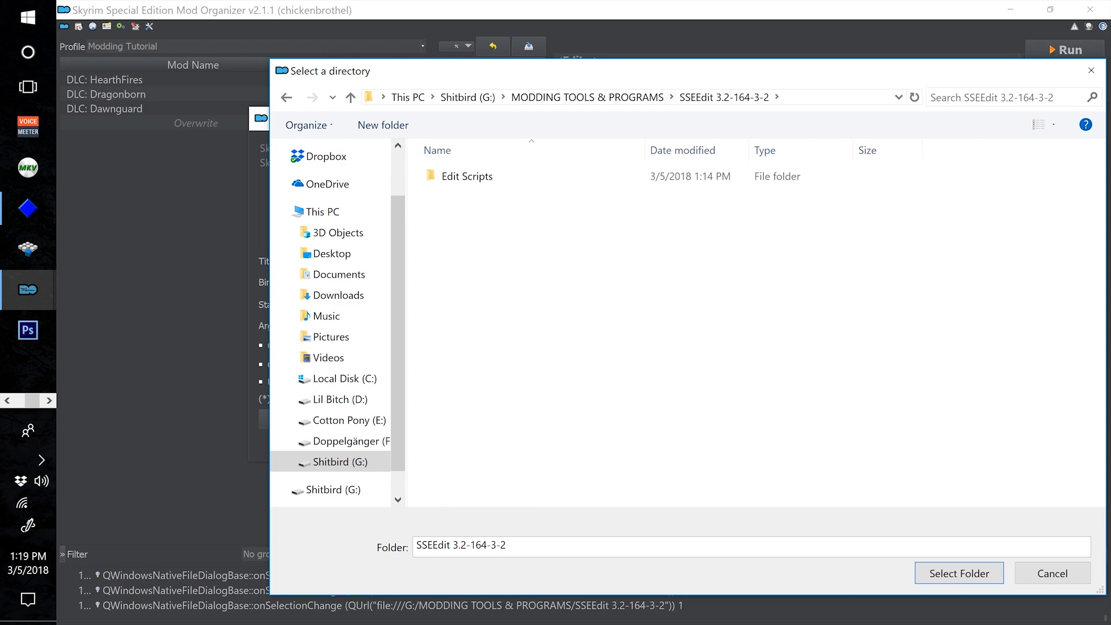
pyautogui.moveTo(640, 71); pyautogui.dragTo(503, 40)
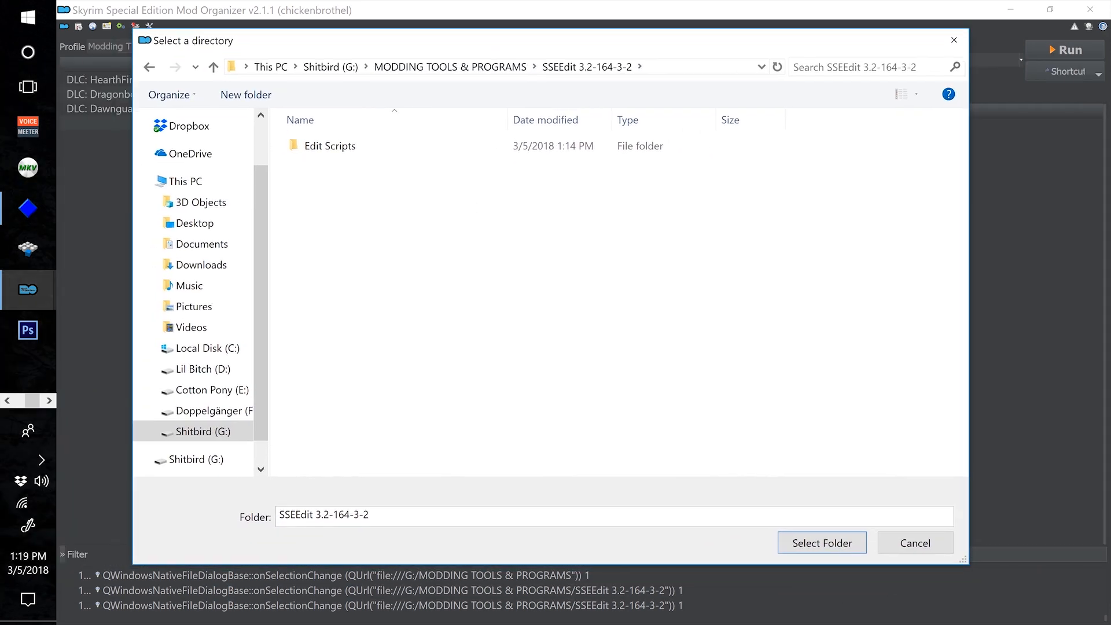
pyautogui.click(821, 542)
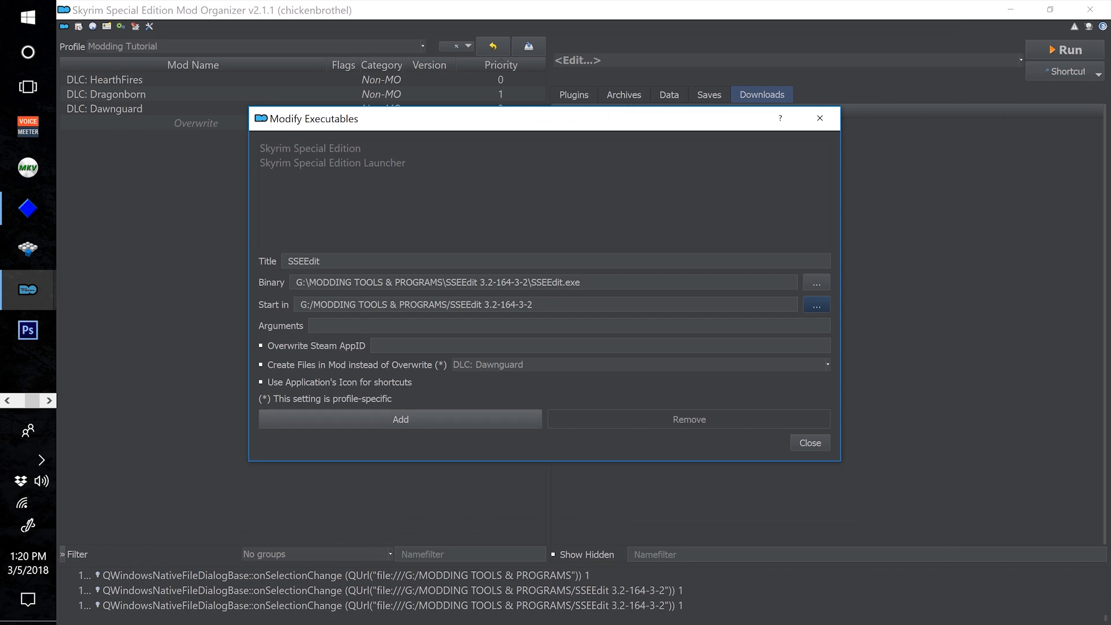
pyautogui.click(400, 419)
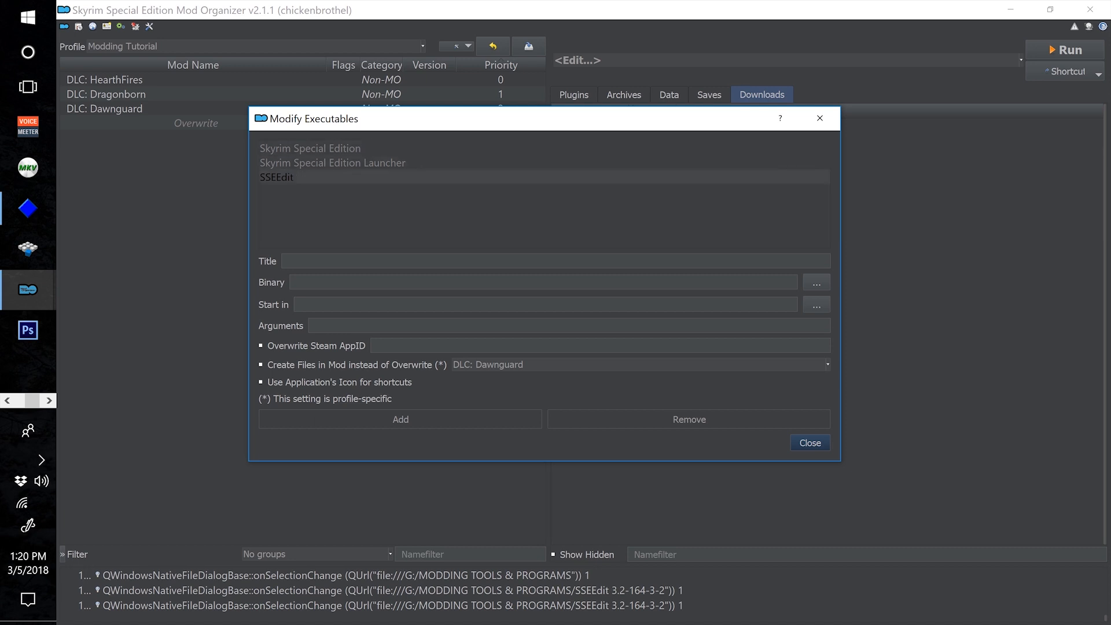
pyautogui.click(276, 177)
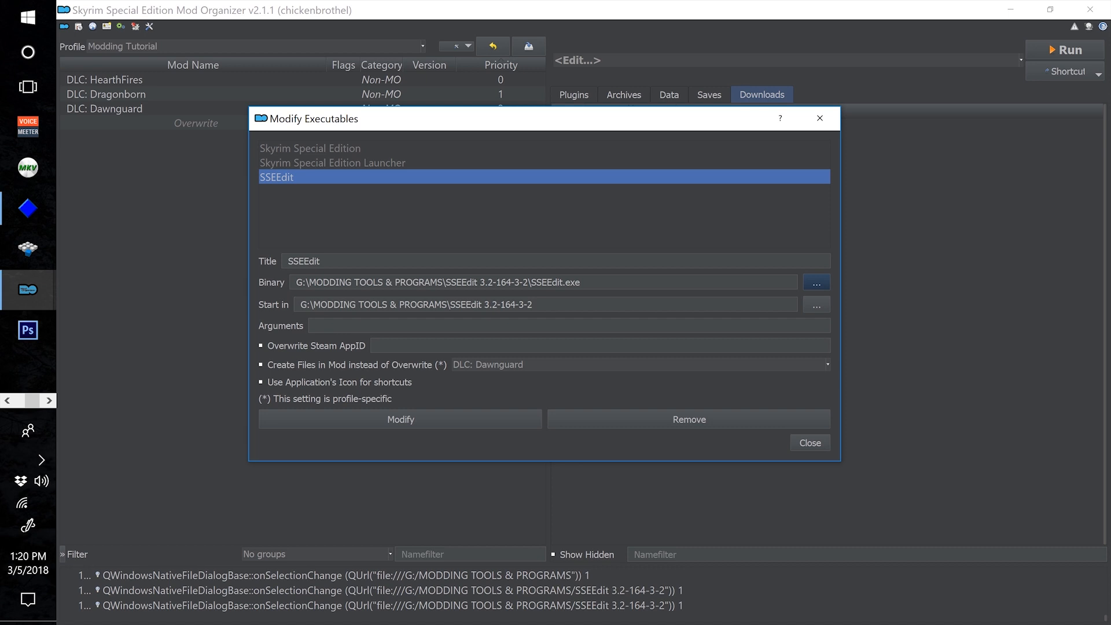
pyautogui.click(521, 209)
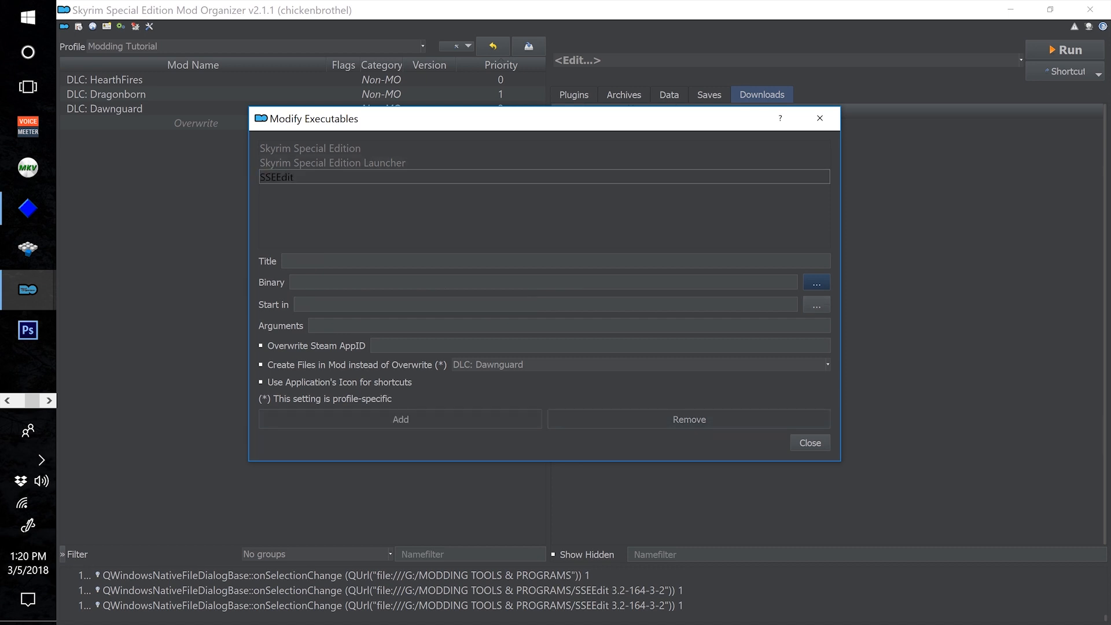
# Add an executable titled LOOT, using LOOT.exe from MODDING TOOLS & PROGRAMS\LOOT as its binary and the LOOT folder as its start directory
pyautogui.click(816, 282)
pyautogui.click(451, 67)
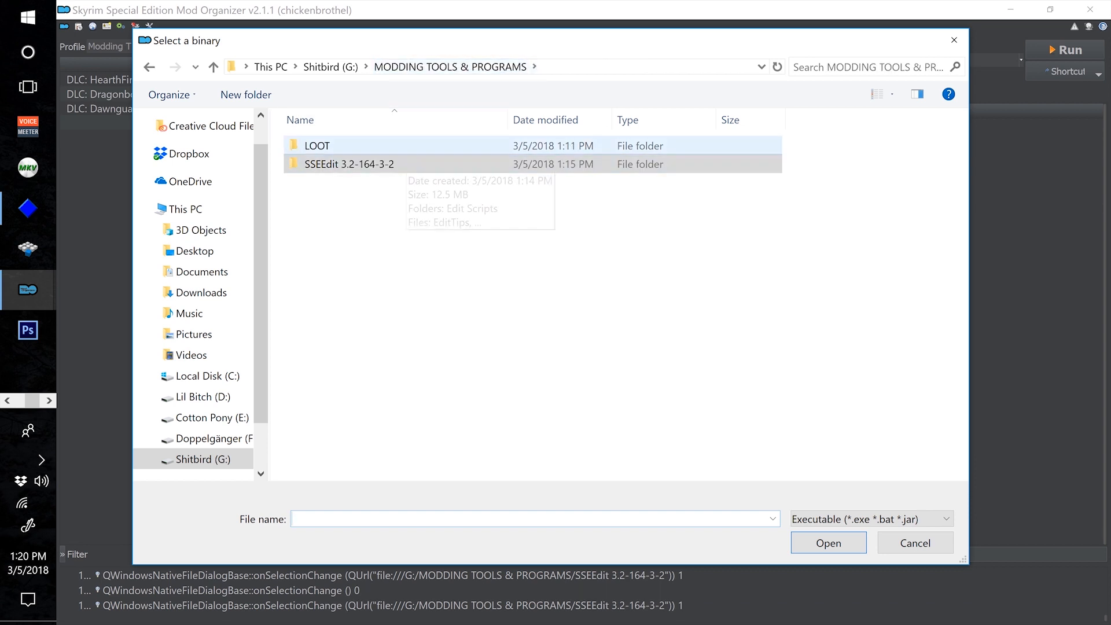
pyautogui.doubleClick(341, 146)
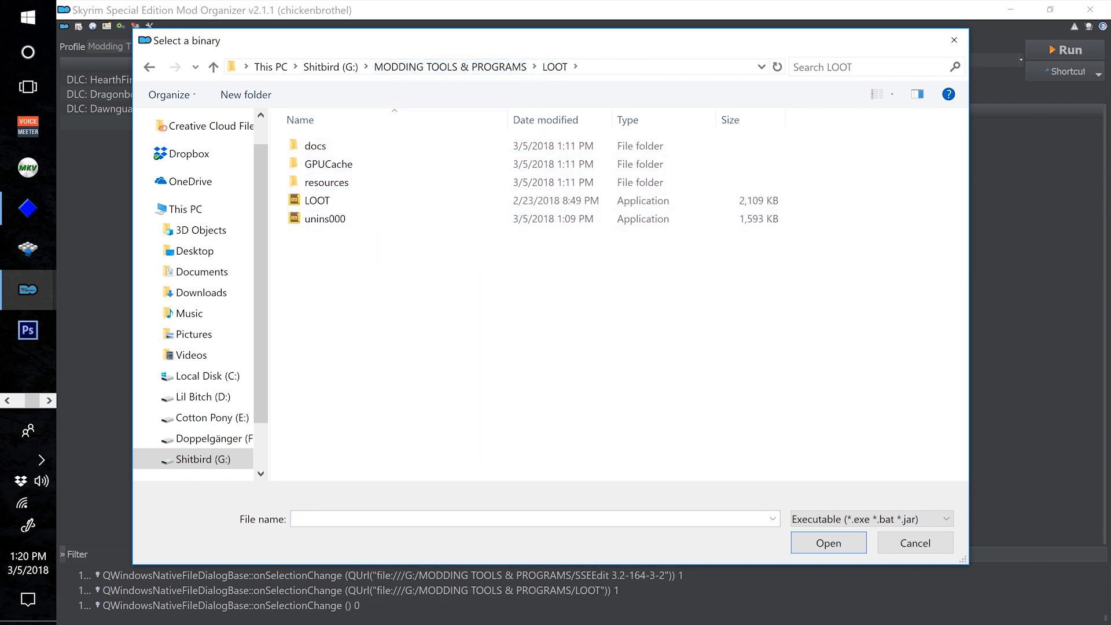
pyautogui.click(440, 200)
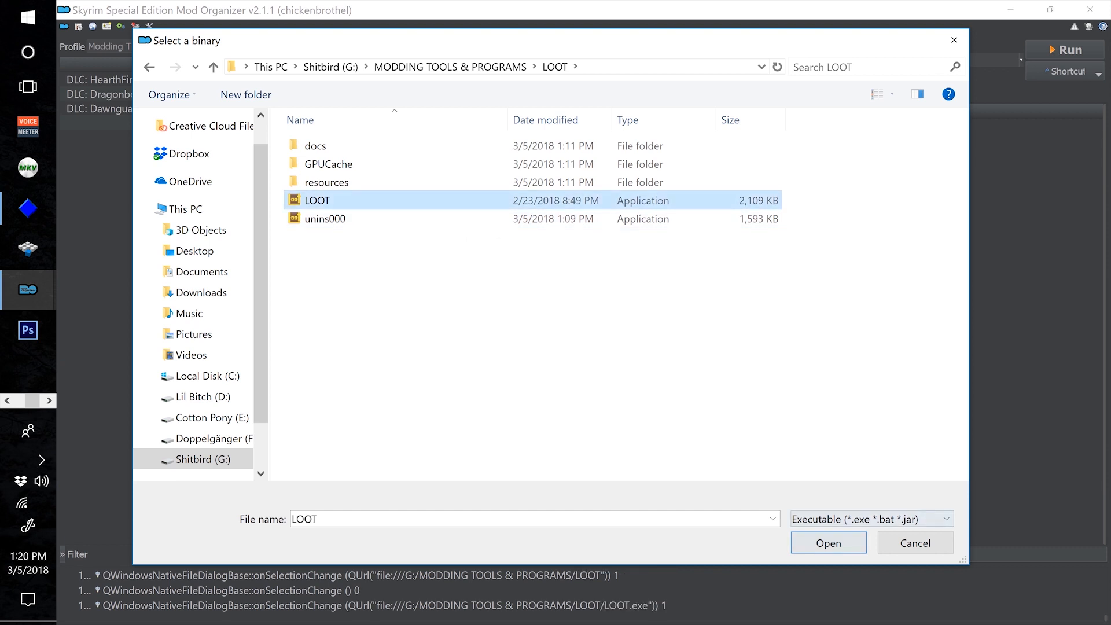
pyautogui.click(828, 543)
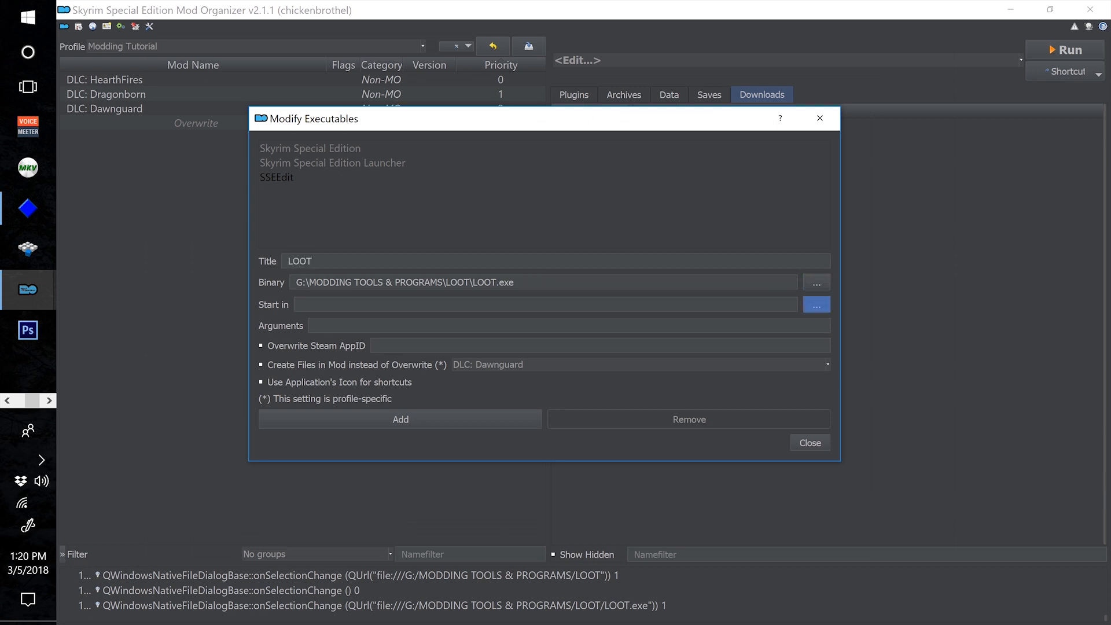
pyautogui.click(816, 304)
pyautogui.doubleClick(391, 147)
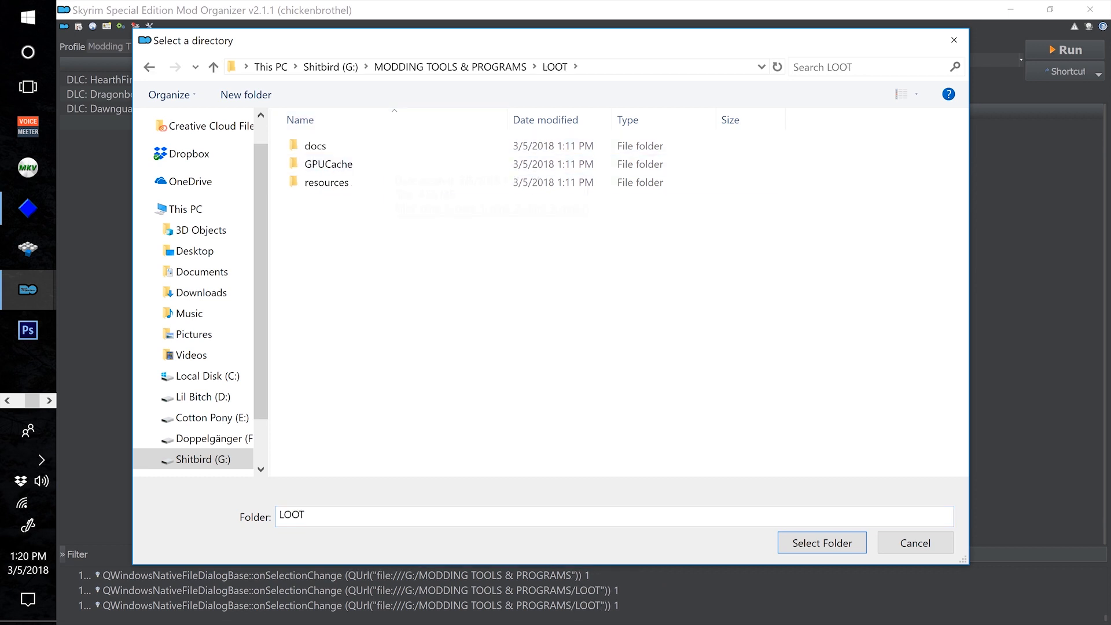
pyautogui.click(821, 543)
pyautogui.click(401, 419)
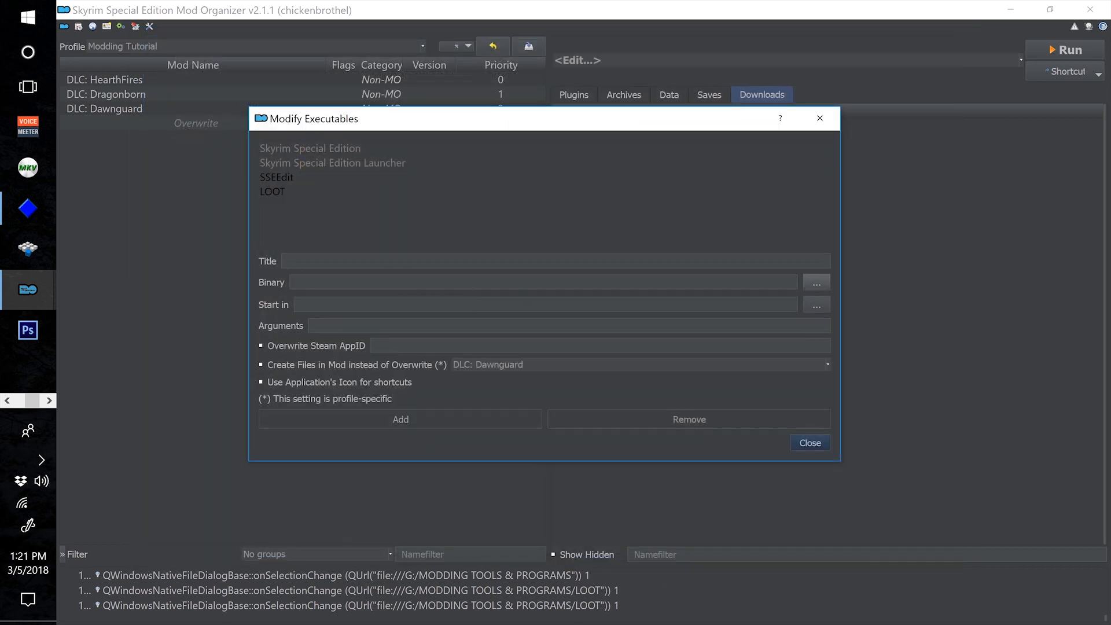
# Choose Wrye Bash.exe from the Mopy folder of the Skyrim Special Edition directory on the D: drive as the next executable's binary
pyautogui.click(816, 282)
pyautogui.scroll(-2, 197, 352)
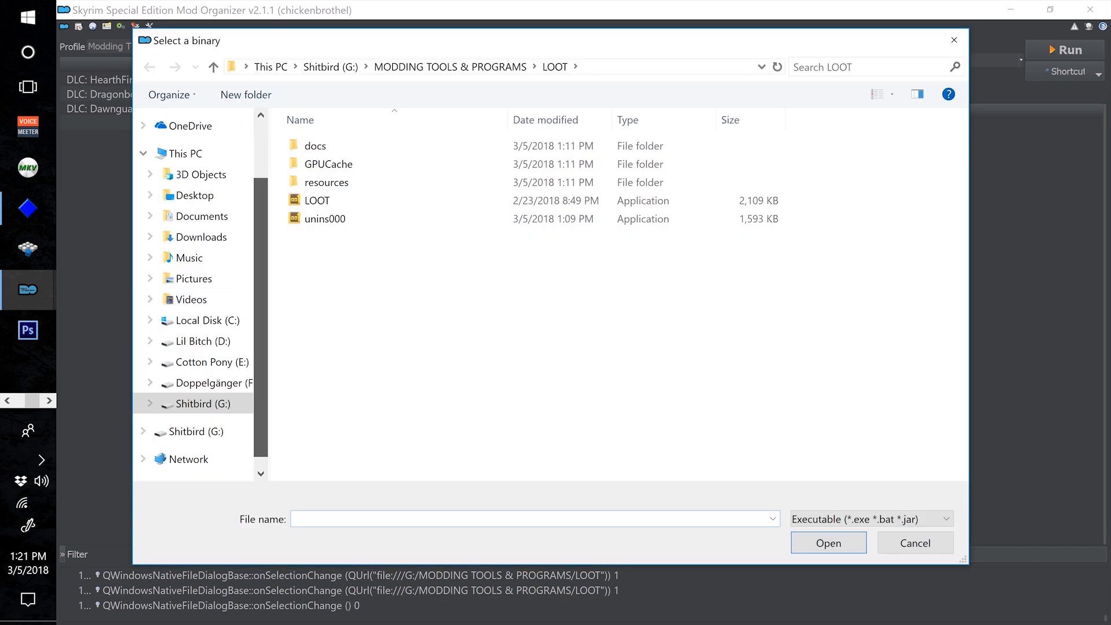
pyautogui.click(203, 340)
pyautogui.doubleClick(335, 291)
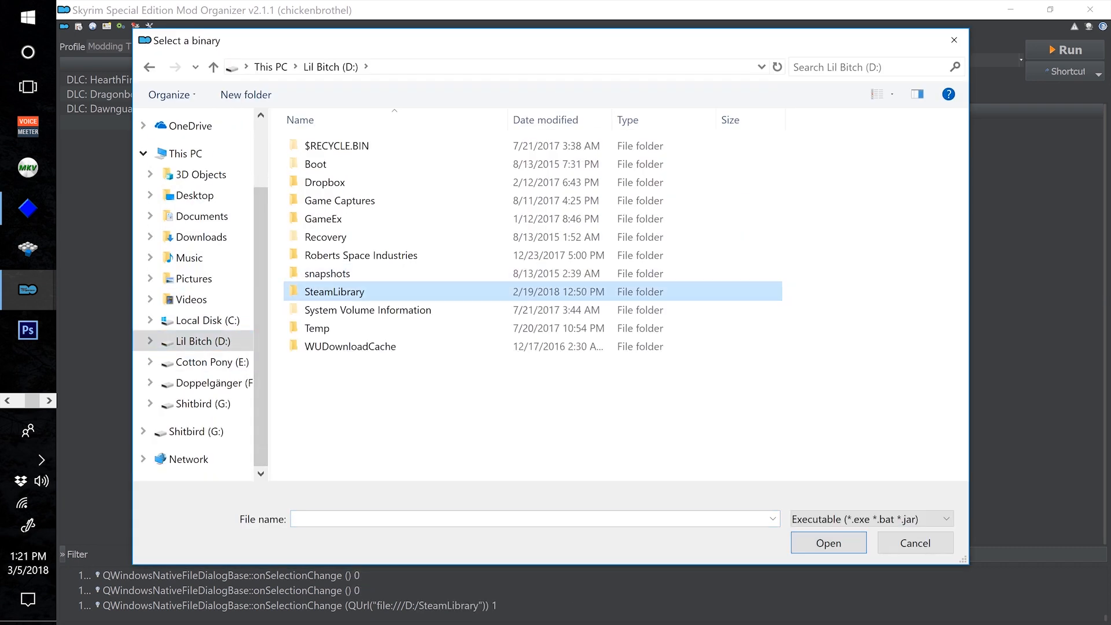
pyautogui.press('Return')
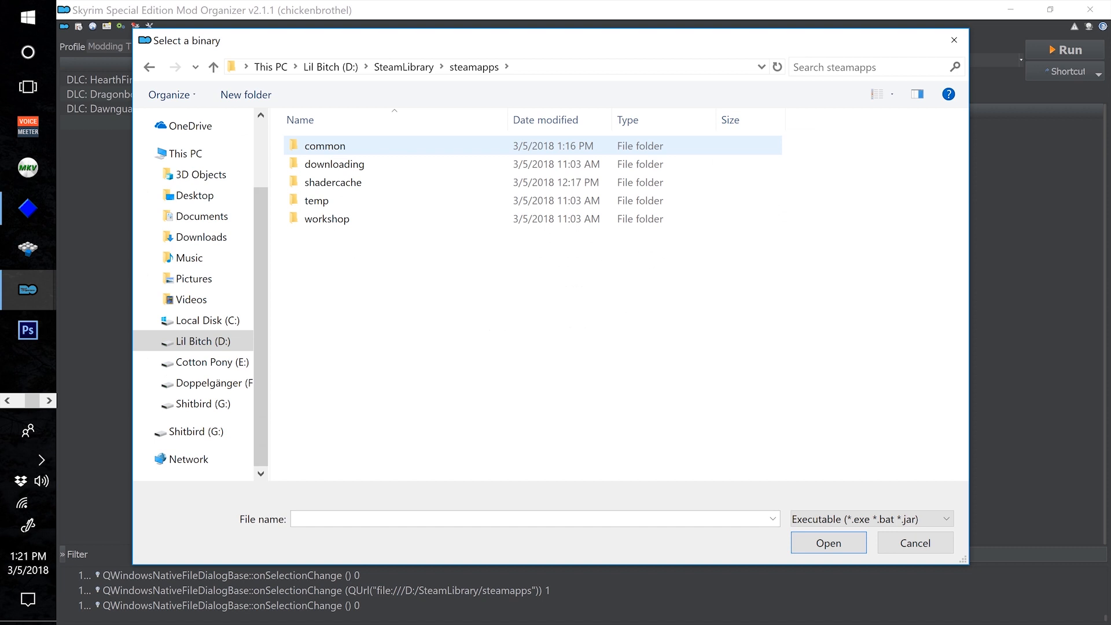
pyautogui.doubleClick(347, 145)
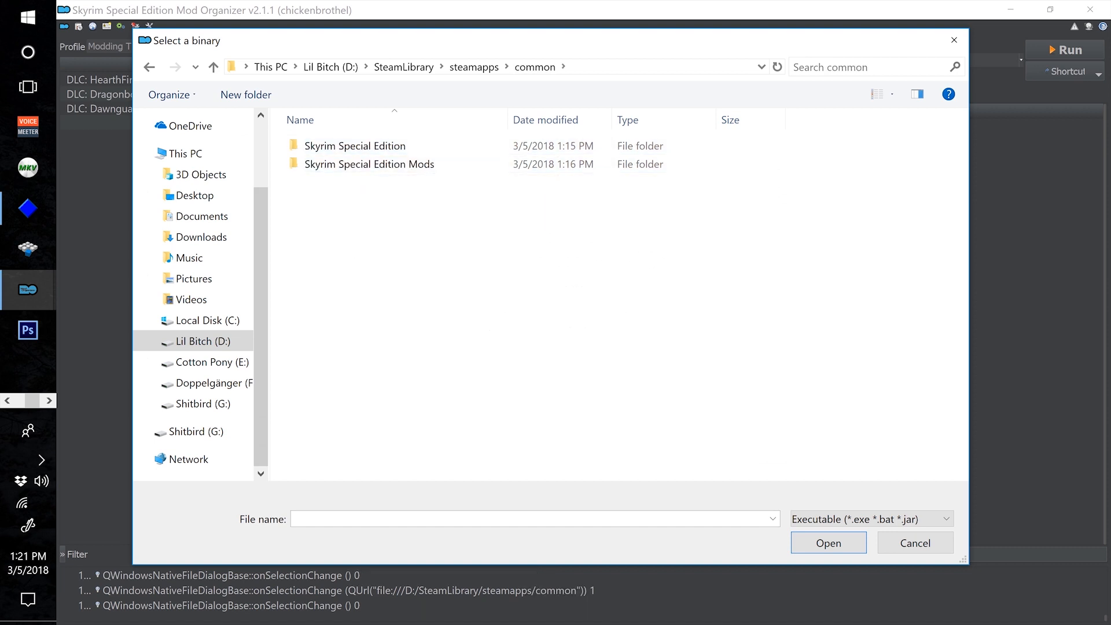
pyautogui.doubleClick(348, 146)
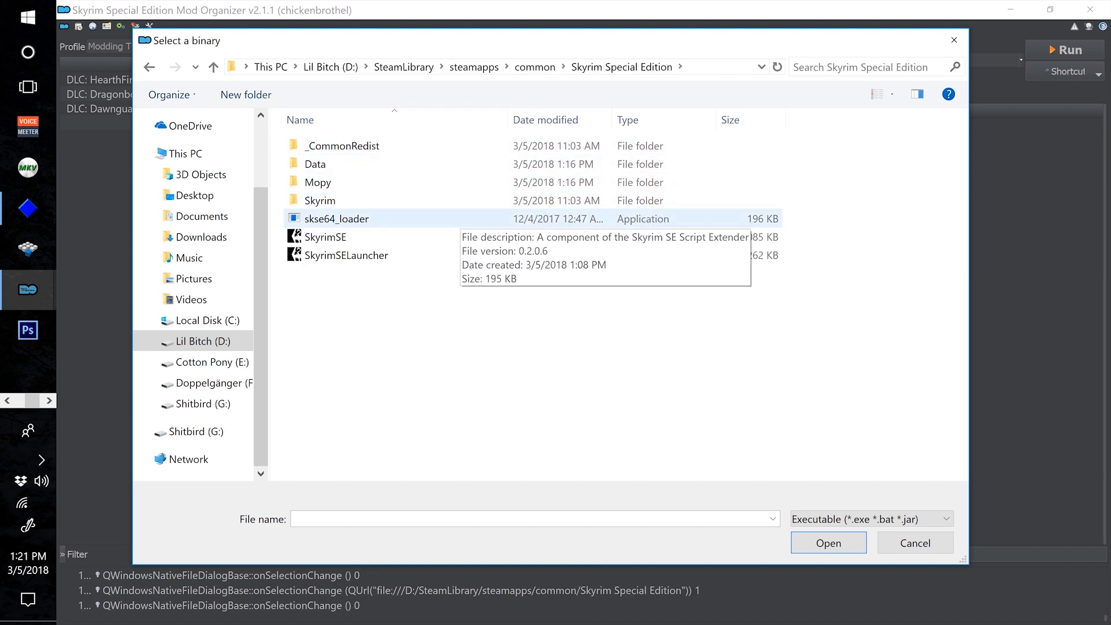
pyautogui.doubleClick(324, 182)
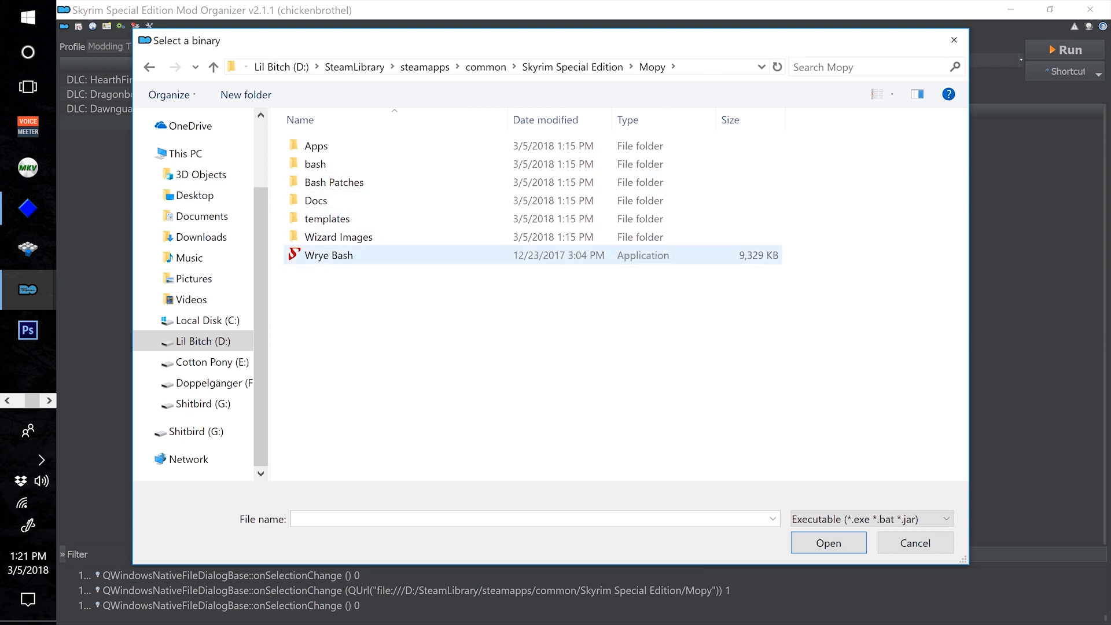
pyautogui.click(329, 255)
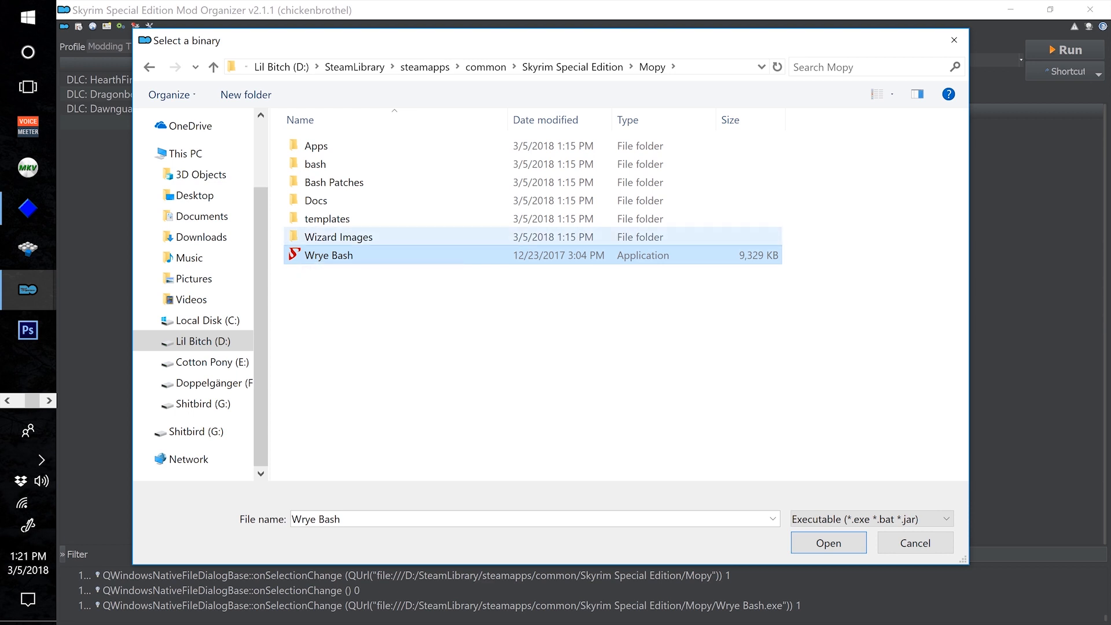
pyautogui.click(829, 543)
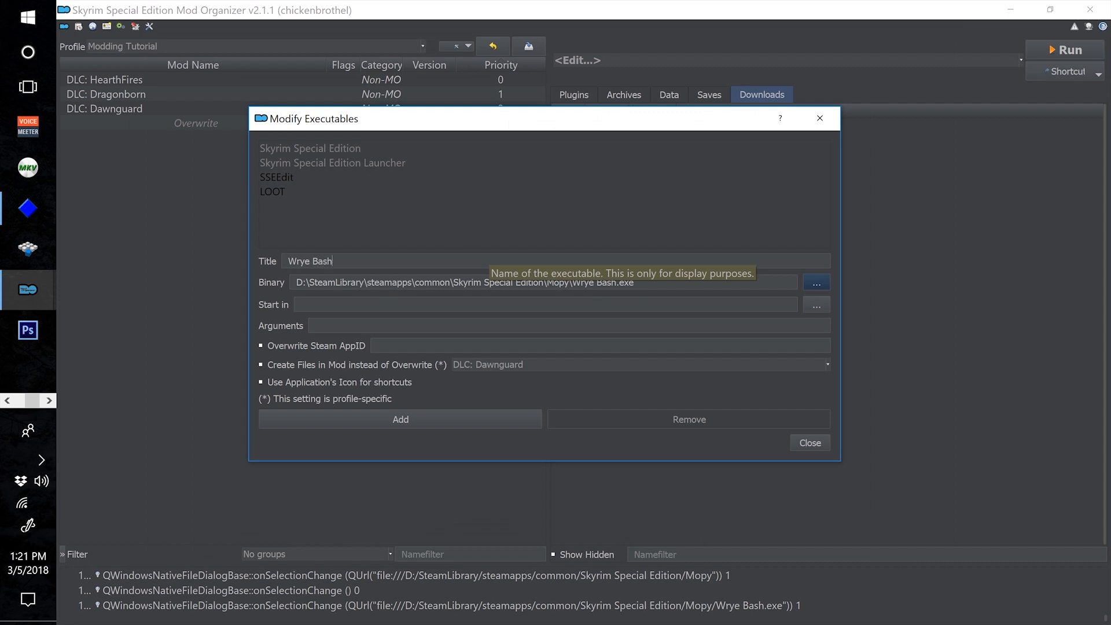
# Title the executable Wrye Bash, set it to start in the Mopy folder, add it, and close the executables editor
pyautogui.click(816, 304)
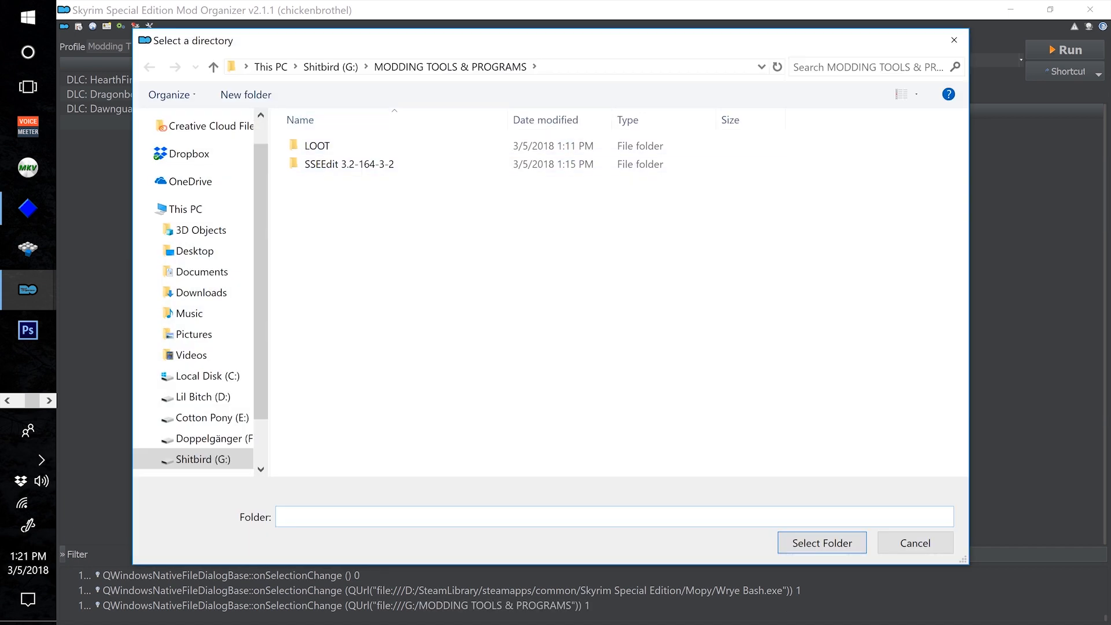
pyautogui.click(203, 397)
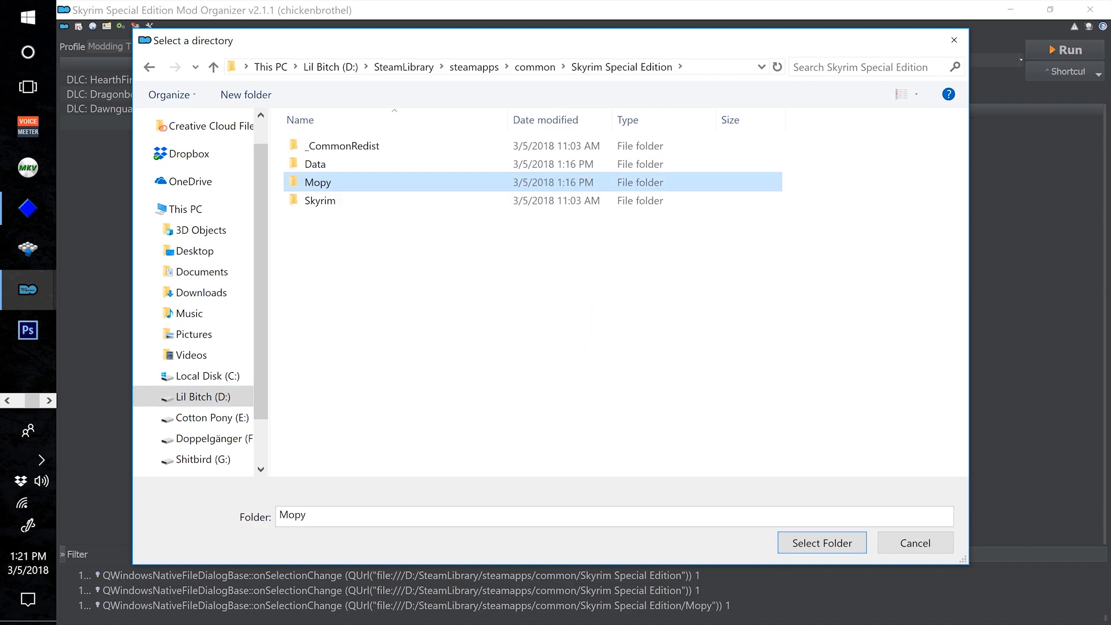
pyautogui.click(822, 543)
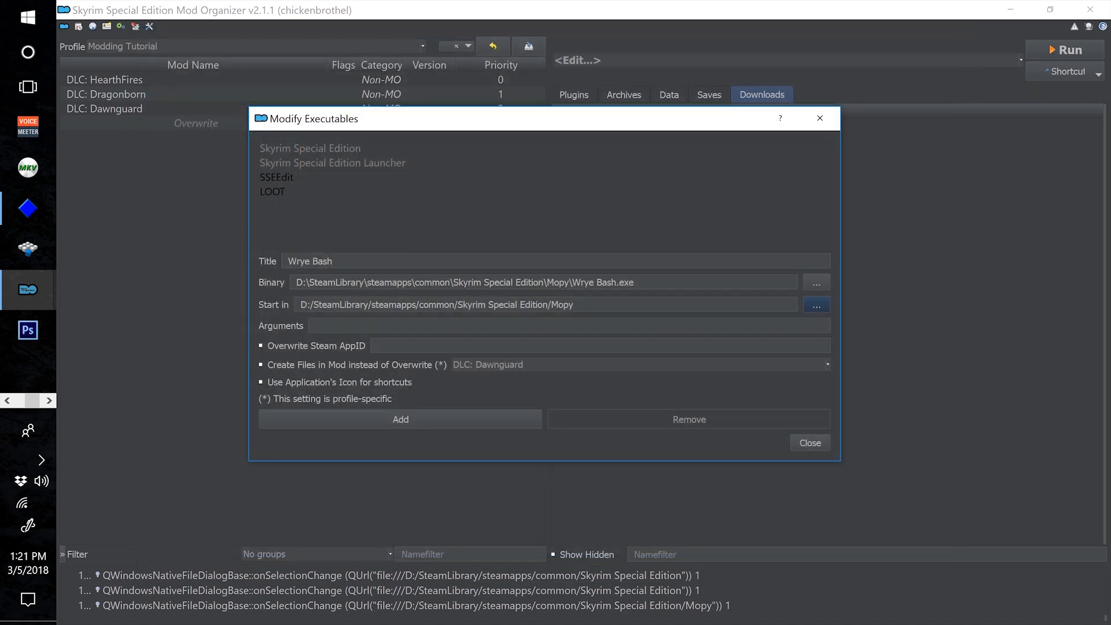
pyautogui.click(401, 420)
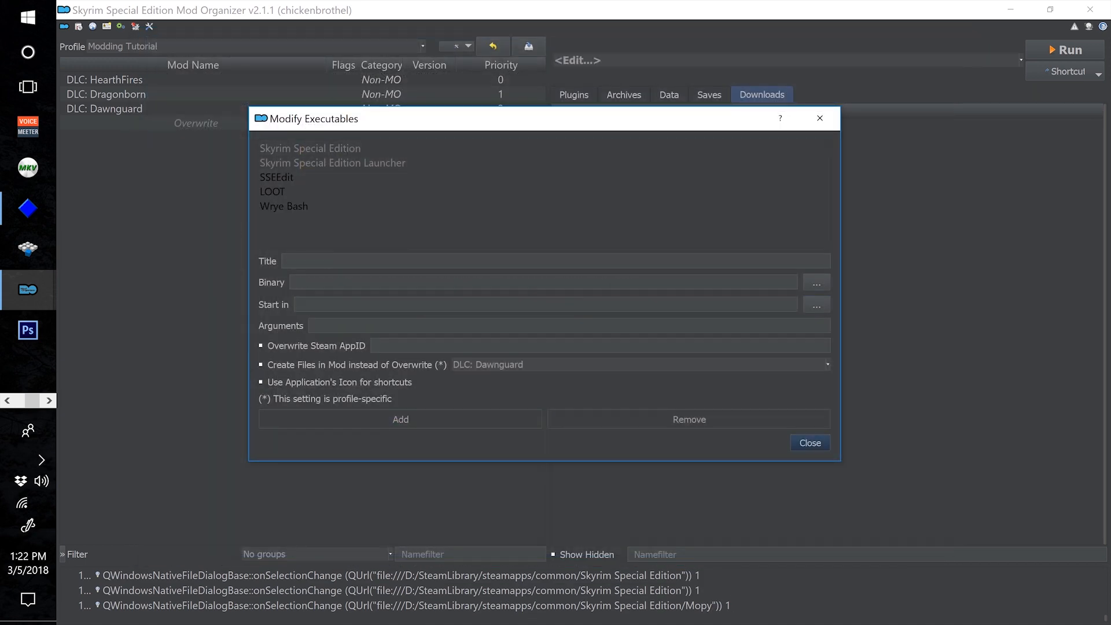
pyautogui.moveTo(521, 119); pyautogui.dragTo(568, 140)
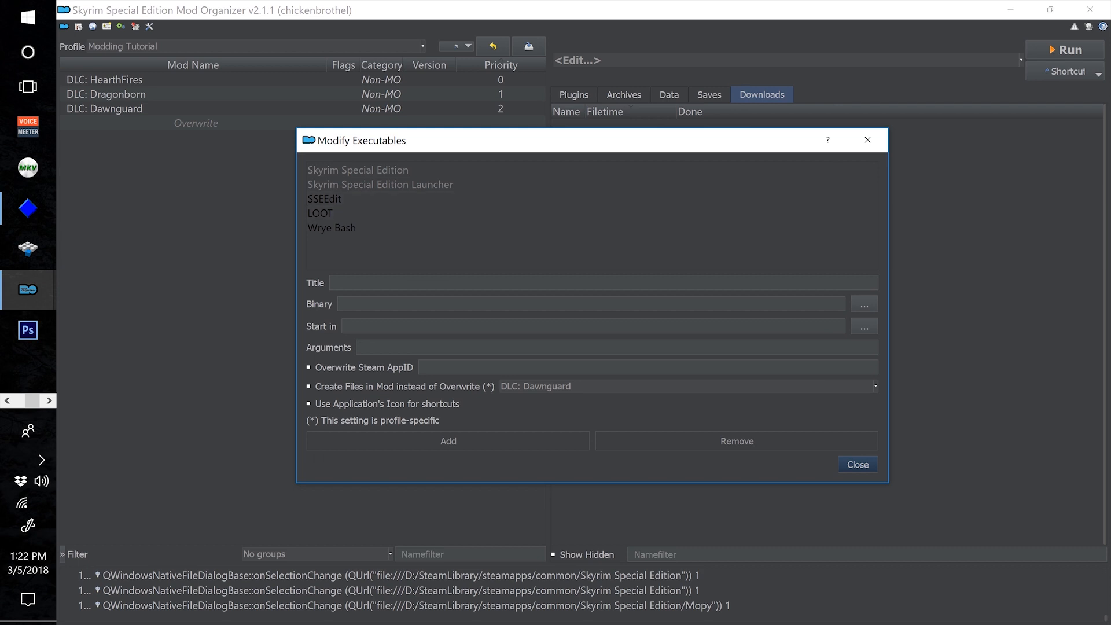
pyautogui.click(858, 464)
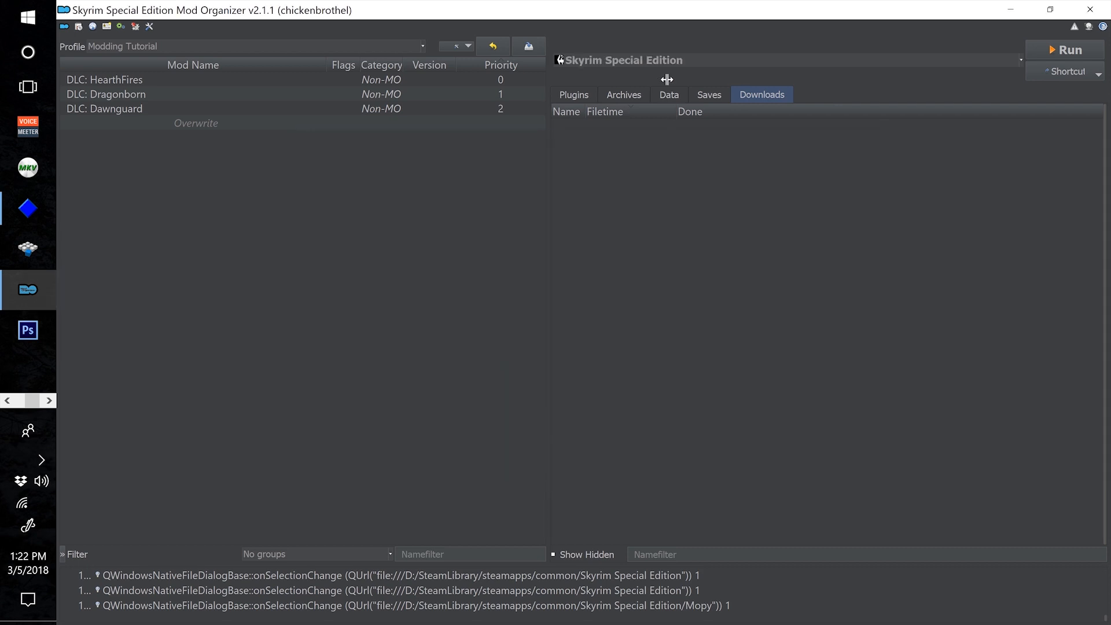
# Check the list of runnable programs for the newly registered modding tools
pyautogui.click(670, 61)
pyautogui.click(689, 60)
pyautogui.click(689, 60)
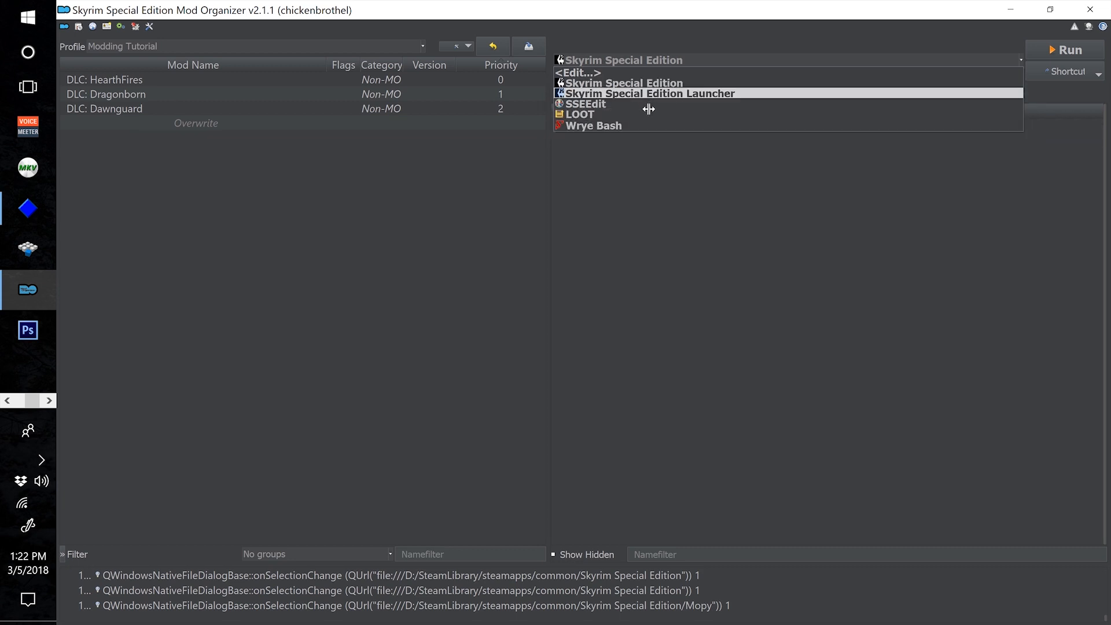
pyautogui.click(684, 59)
pyautogui.click(691, 62)
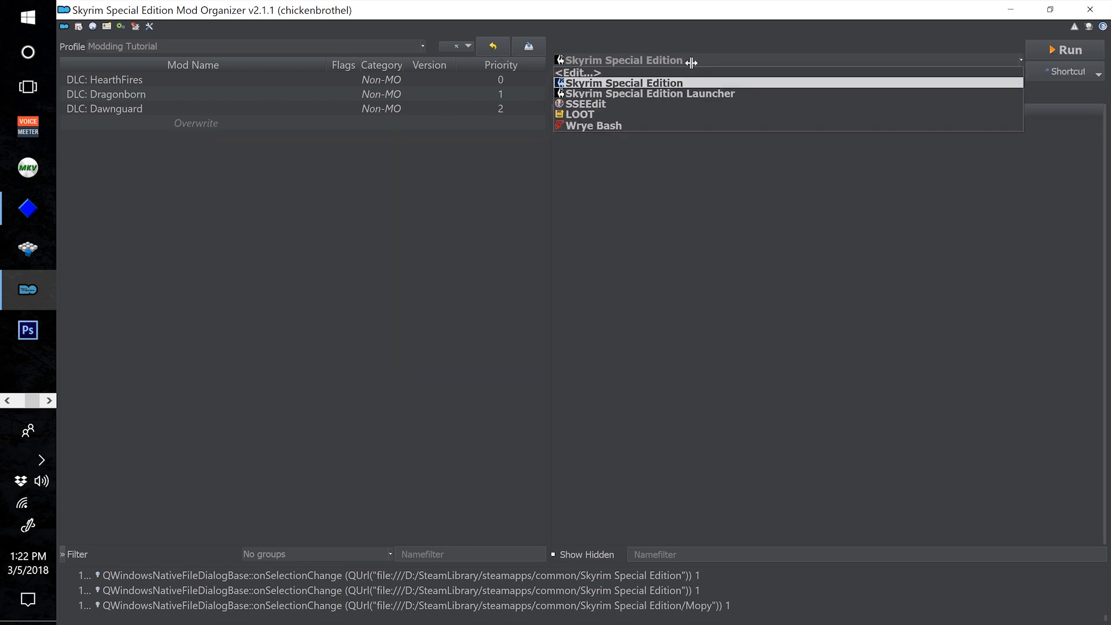
pyautogui.click(691, 62)
pyautogui.click(697, 64)
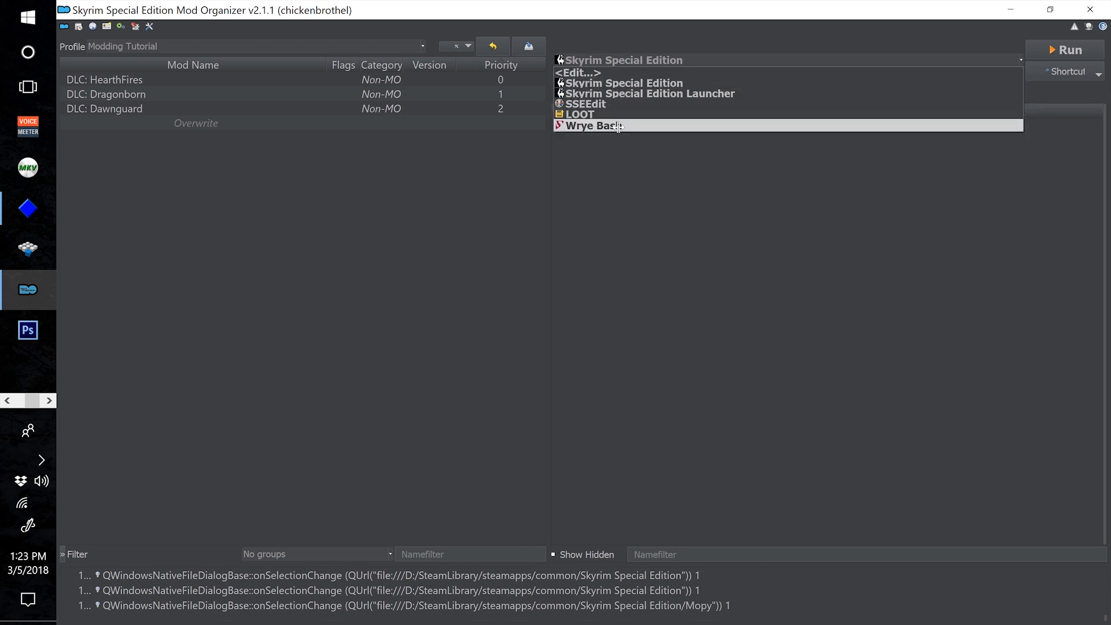
pyautogui.click(658, 154)
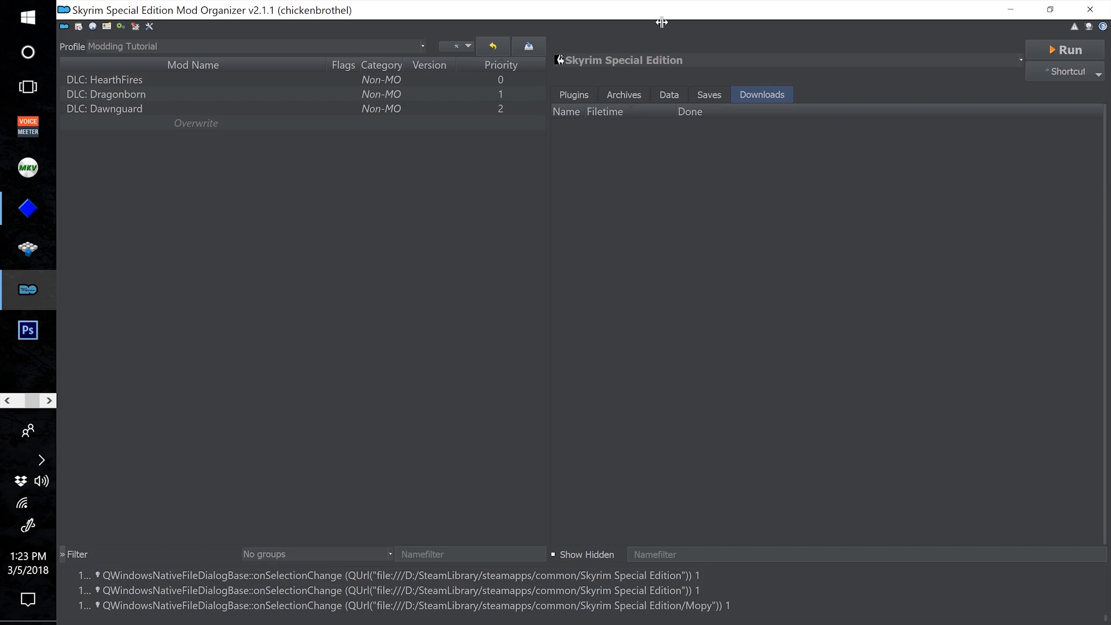
pyautogui.moveTo(661, 22); pyautogui.dragTo(755, 64)
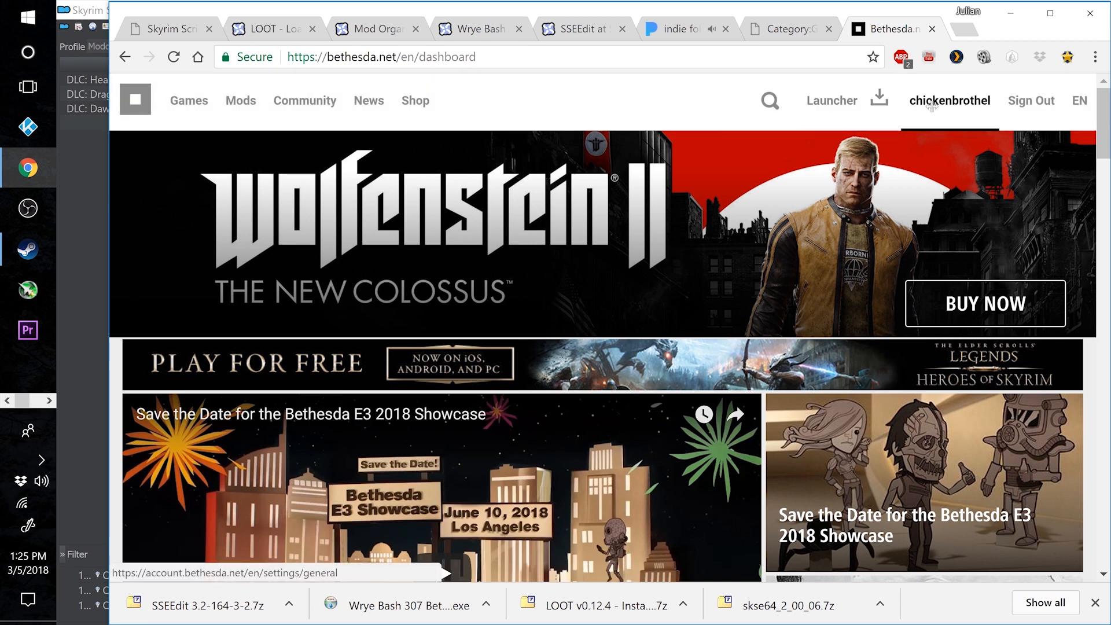
# Switch to Chrome, download the Bethesda Launcher from bethesda.net, run BethesdaNetLauncher_Setup and allow it to make changes to the device
pyautogui.click(861, 107)
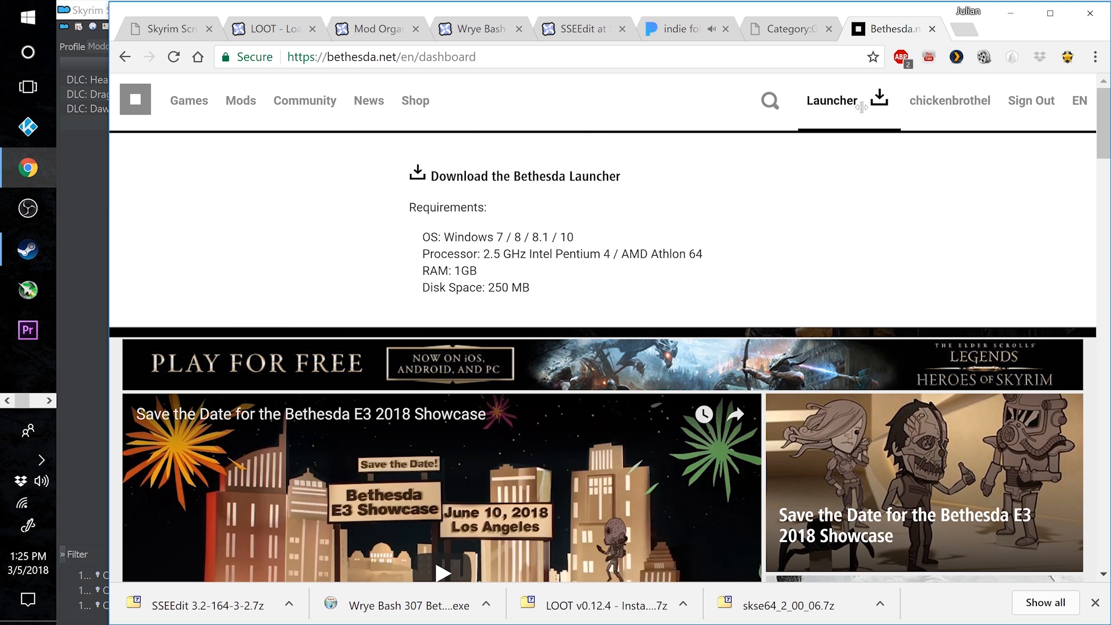
pyautogui.click(533, 183)
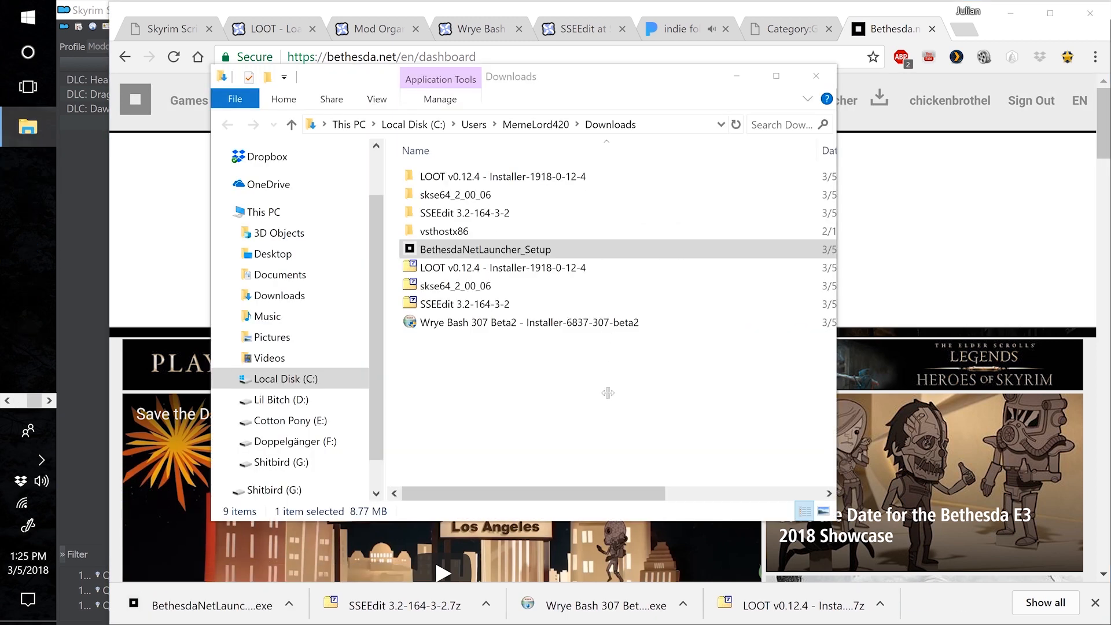
pyautogui.press('Return')
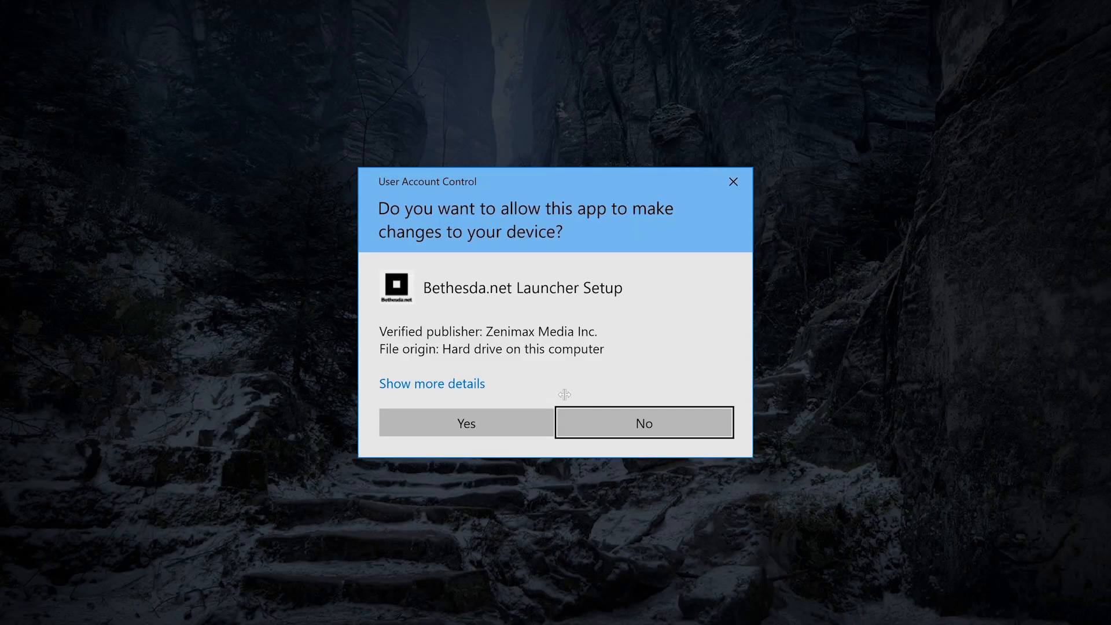
pyautogui.click(521, 426)
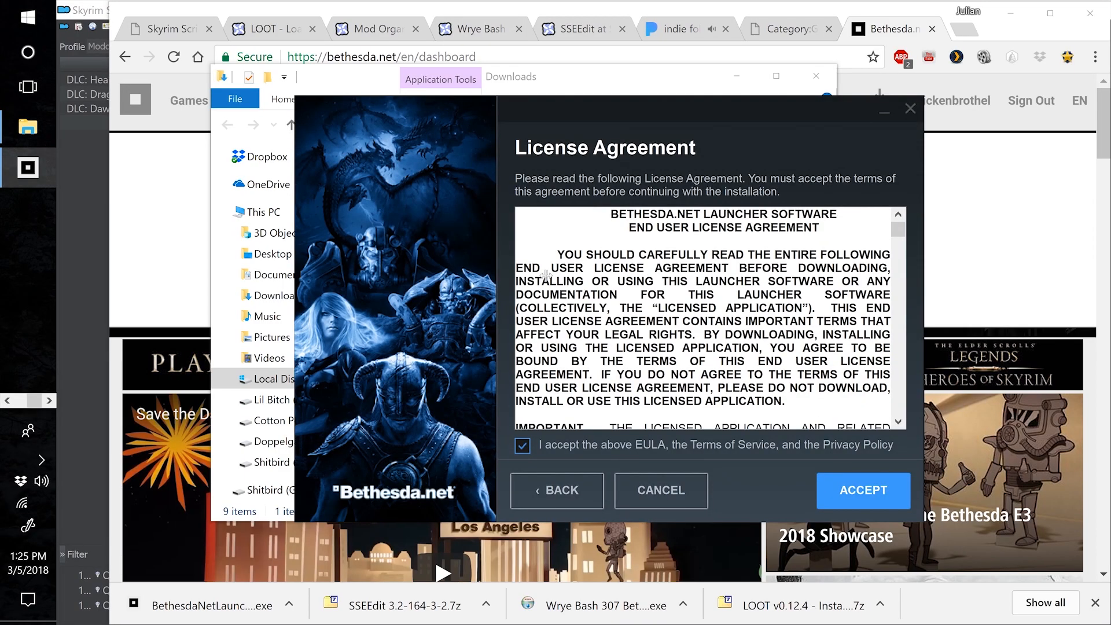
# Accept the launcher's license agreement and install Bethesda.net Launcher without a desktop shortcut
pyautogui.click(855, 489)
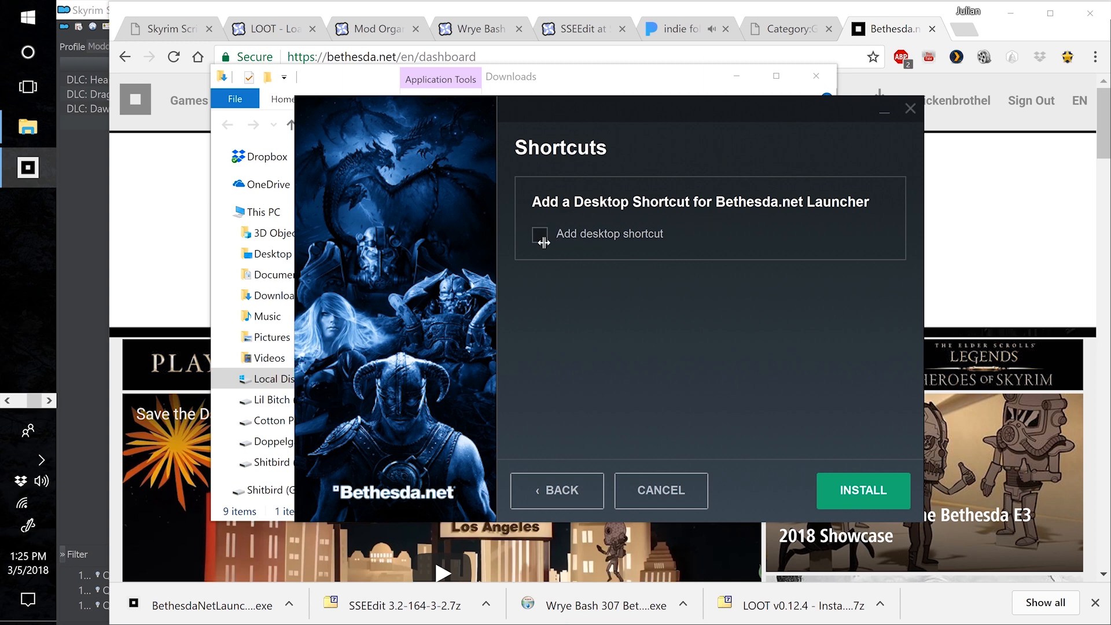
pyautogui.click(855, 490)
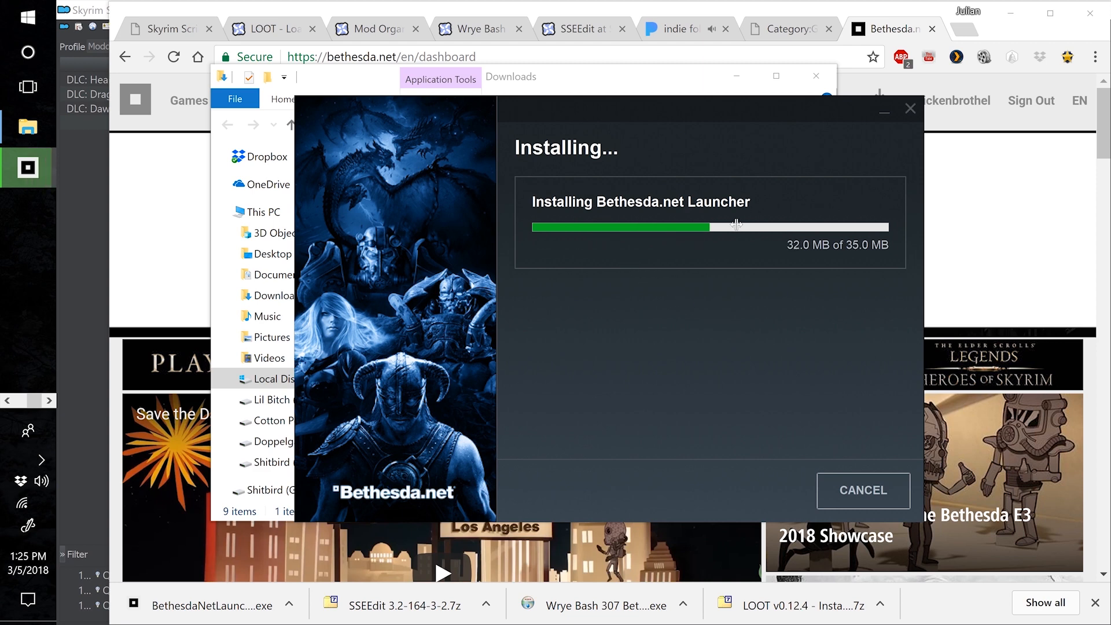
pyautogui.click(829, 486)
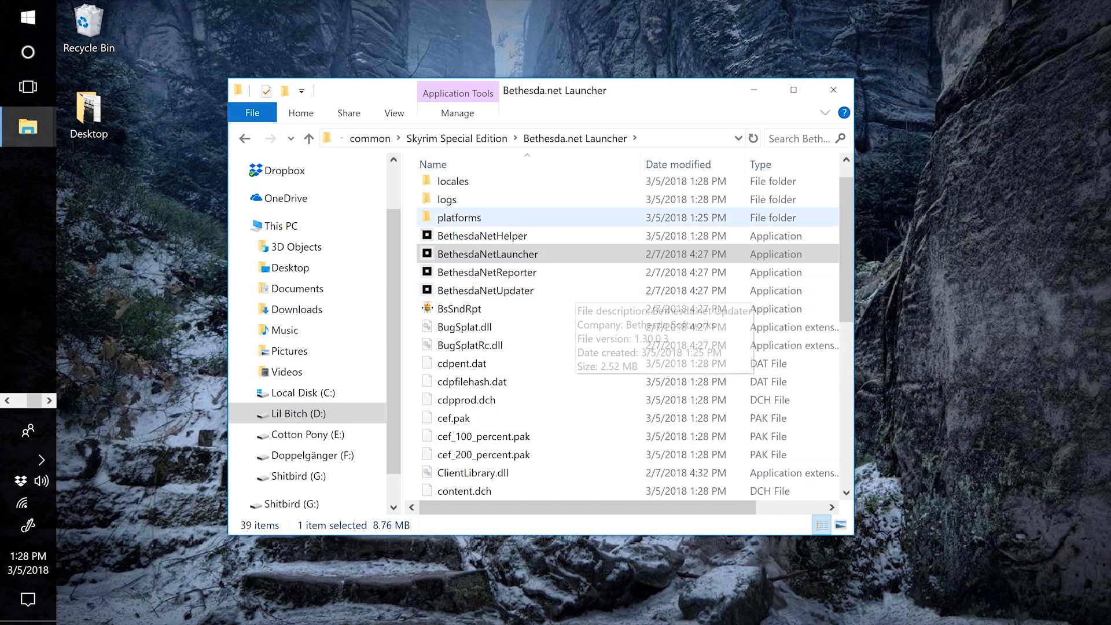
# Start BethesdaNetLauncher from the Bethesda.net Launcher folder and sign in with the account password
pyautogui.scroll(-6, 625, 336)
pyautogui.scroll(7, 625, 335)
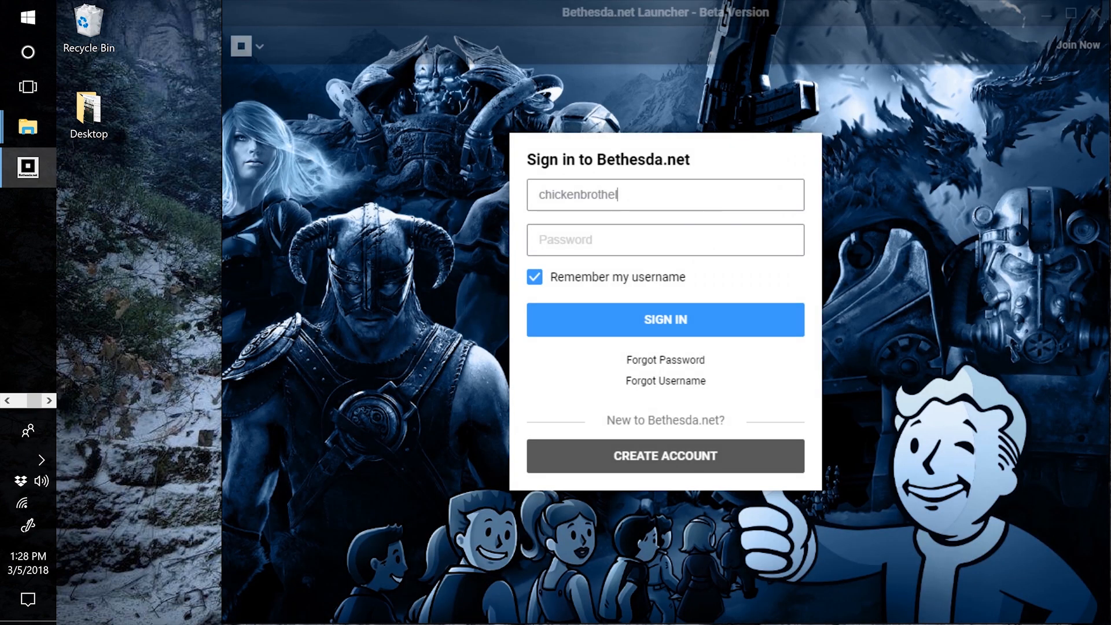
pyautogui.click(602, 240)
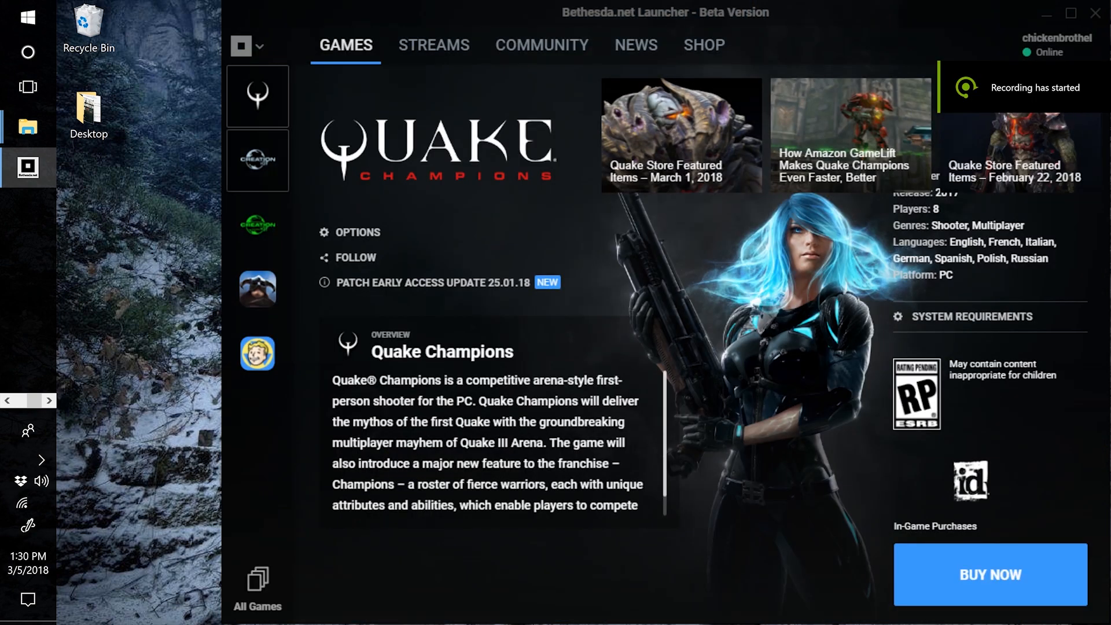
# Show the Creation Kit: Skyrim page among the launcher's games, rather than the Fallout 4 version
pyautogui.click(258, 160)
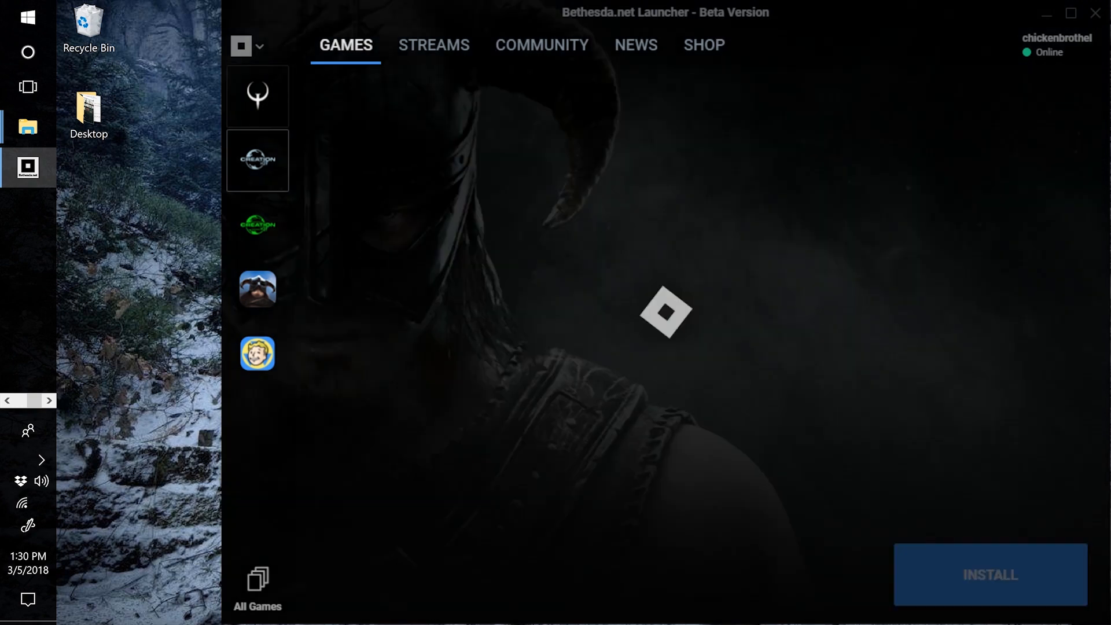
pyautogui.click(257, 224)
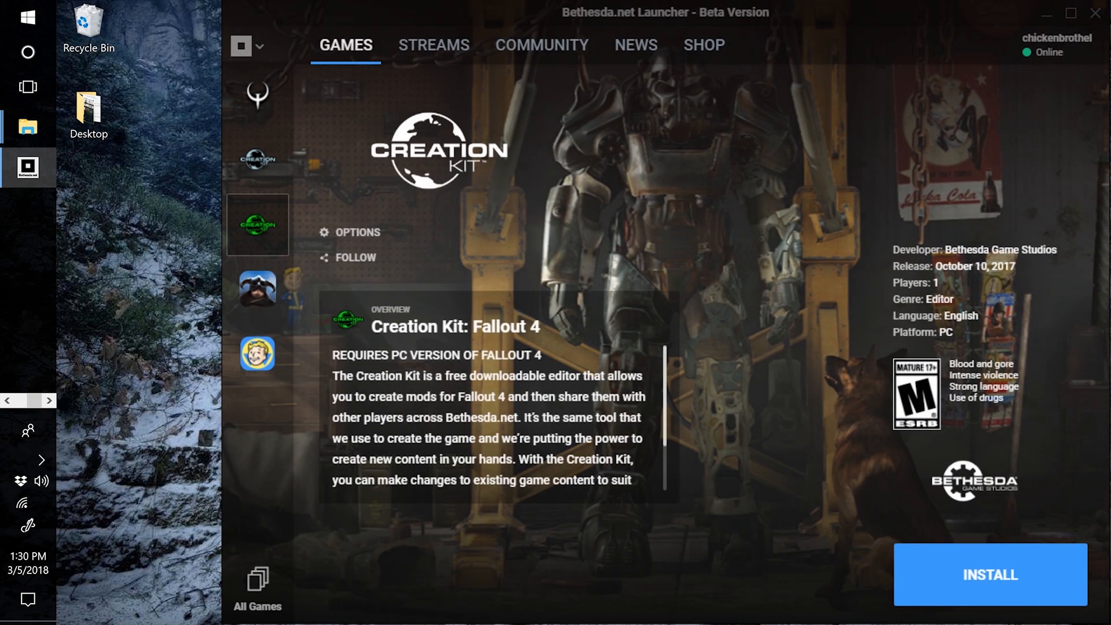
pyautogui.click(258, 160)
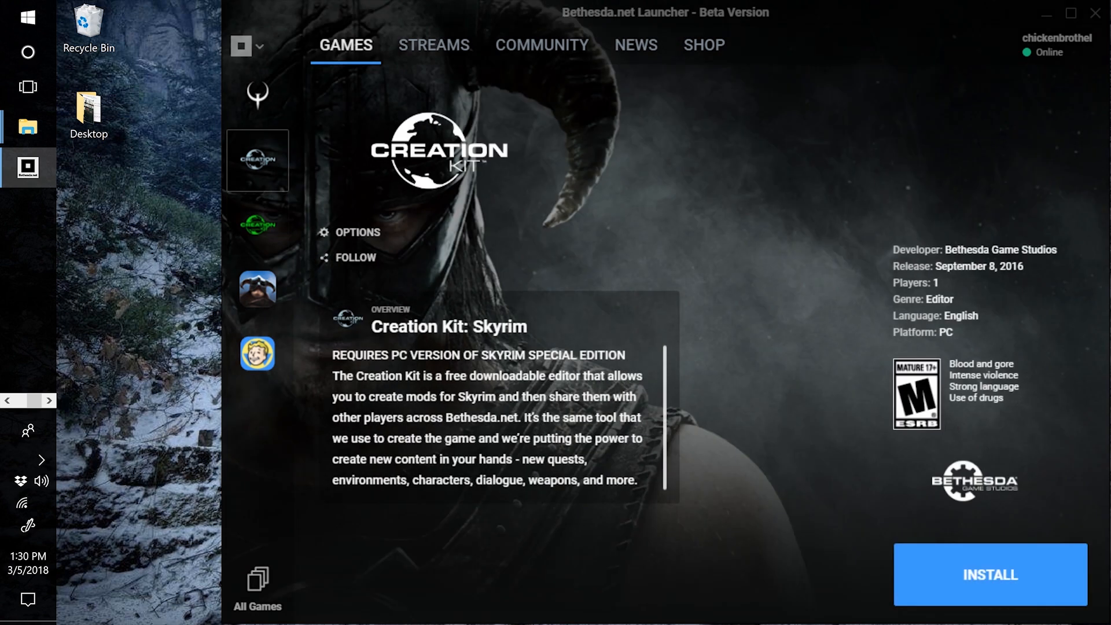
pyautogui.moveTo(807, 14); pyautogui.dragTo(752, 17)
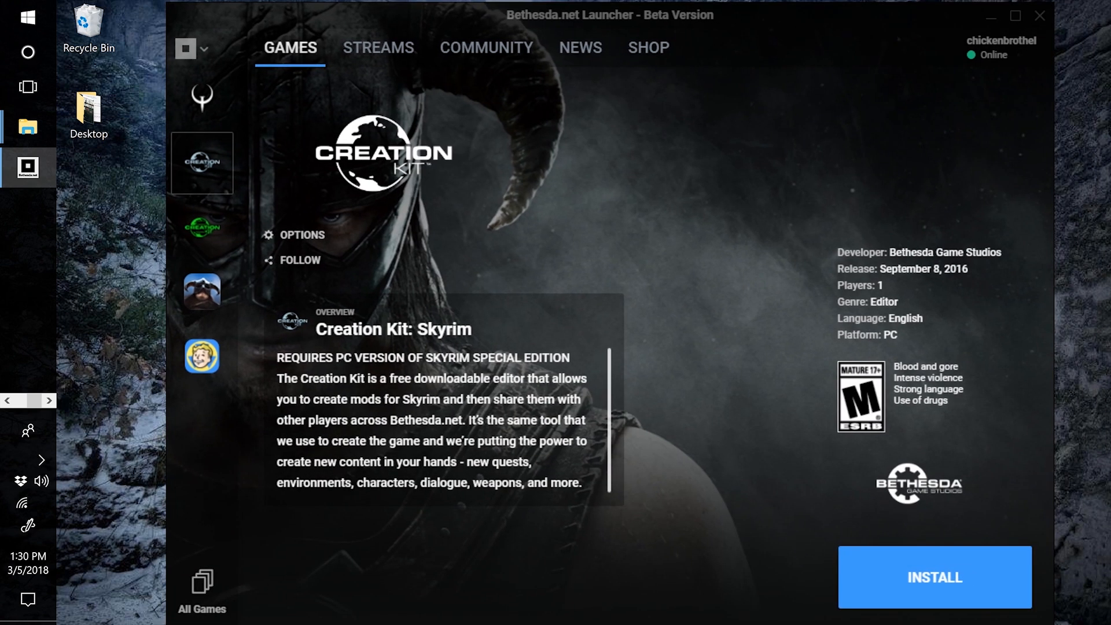
# Accept the Creation Kit EULA and install Creation Kit: Skyrim into D:\SteamLibrary\steamapps\common\Skyrim Special Edition without any shortcuts
pyautogui.click(934, 576)
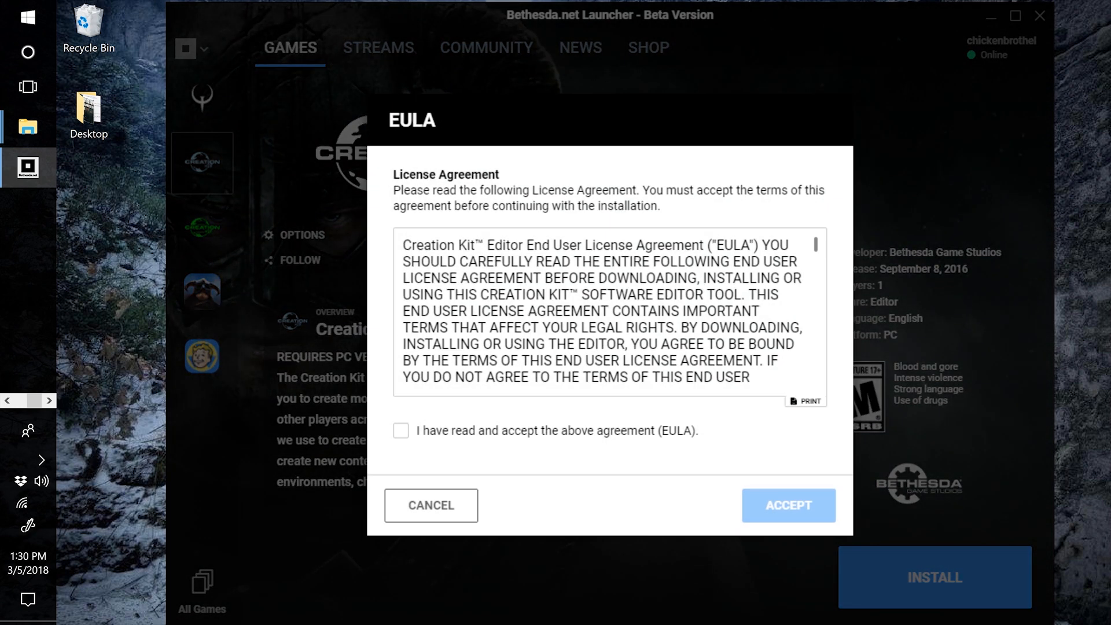
pyautogui.click(401, 431)
pyautogui.click(789, 505)
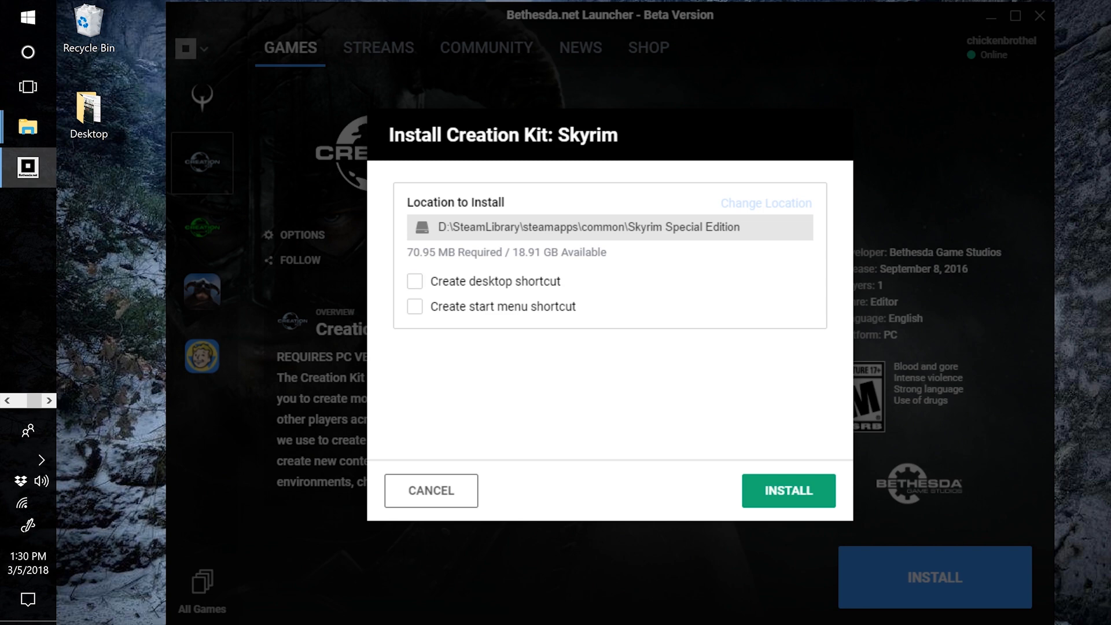
pyautogui.click(789, 491)
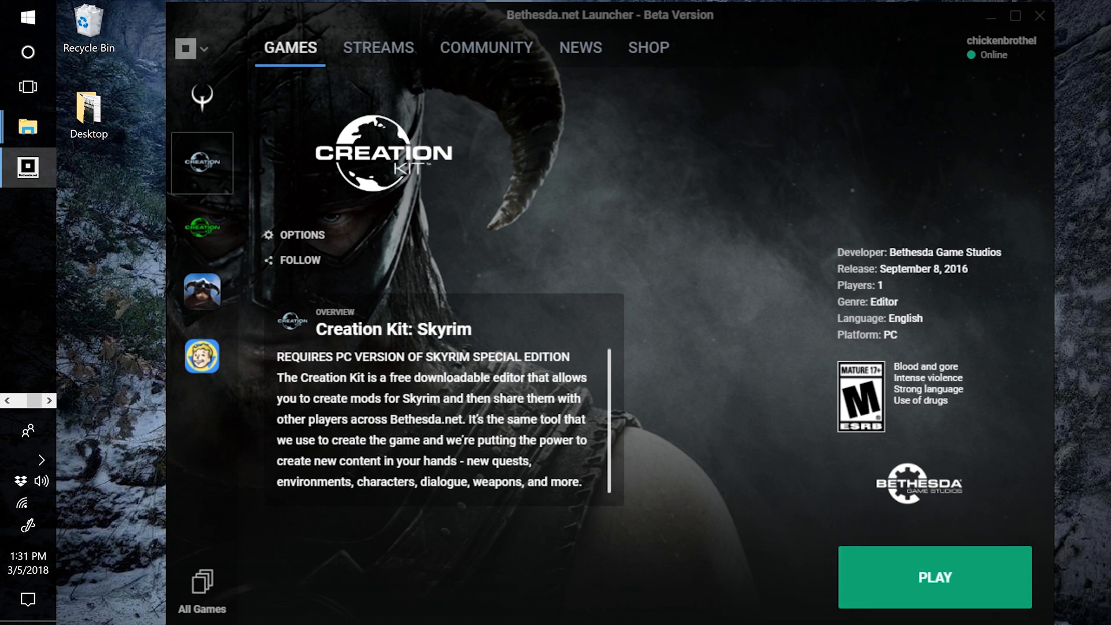
# Launch Creation Kit: Skyrim from the launcher and agree to unpack the Scripts.zip script sources
pyautogui.click(935, 578)
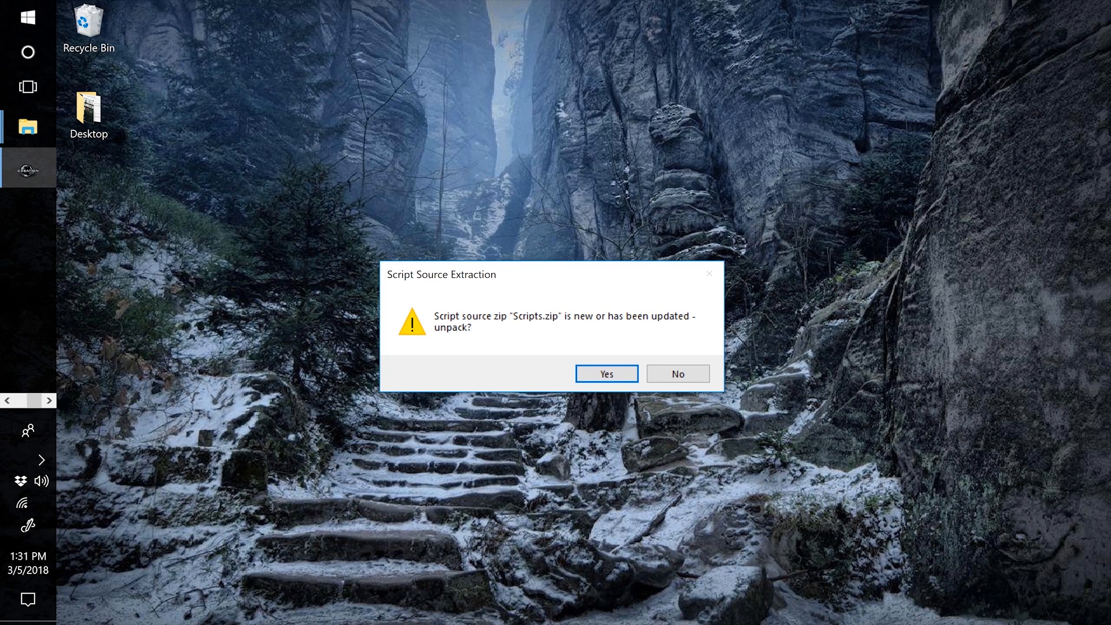
pyautogui.moveTo(600, 267); pyautogui.dragTo(583, 249)
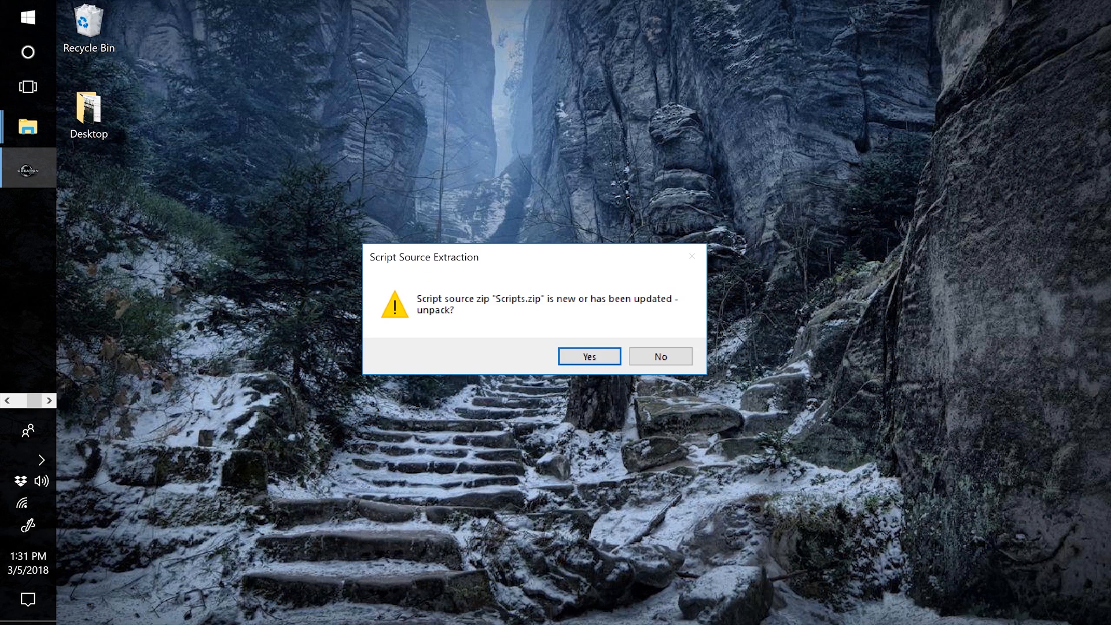
pyautogui.click(590, 356)
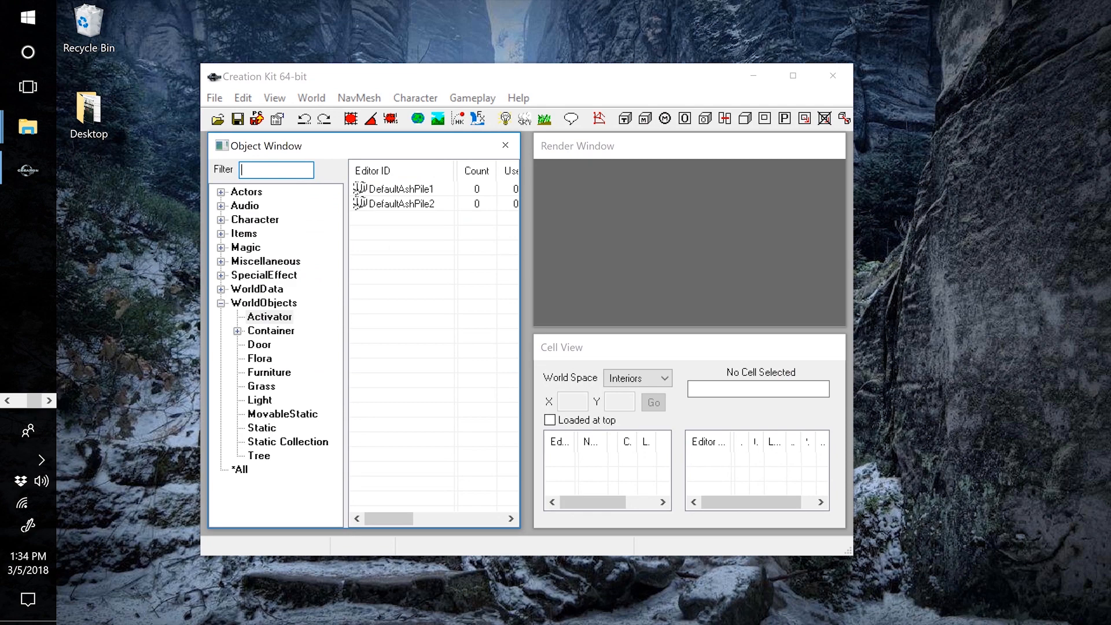
# Reposition the Creation Kit and its Object Window slightly, and close the Creation Kit
pyautogui.moveTo(472, 71)
pyautogui.mouseDown()
pyautogui.moveTo(555, 137)
pyautogui.moveTo(486, 72)
pyautogui.moveTo(465, 71)
pyautogui.mouseUp()
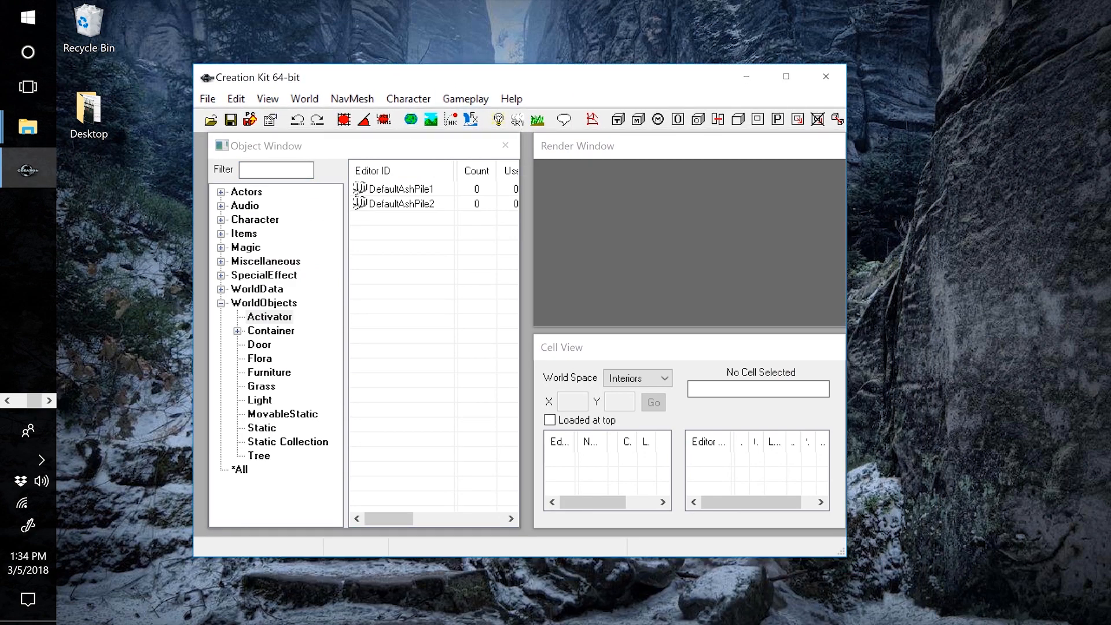
pyautogui.moveTo(412, 146); pyautogui.dragTo(404, 147)
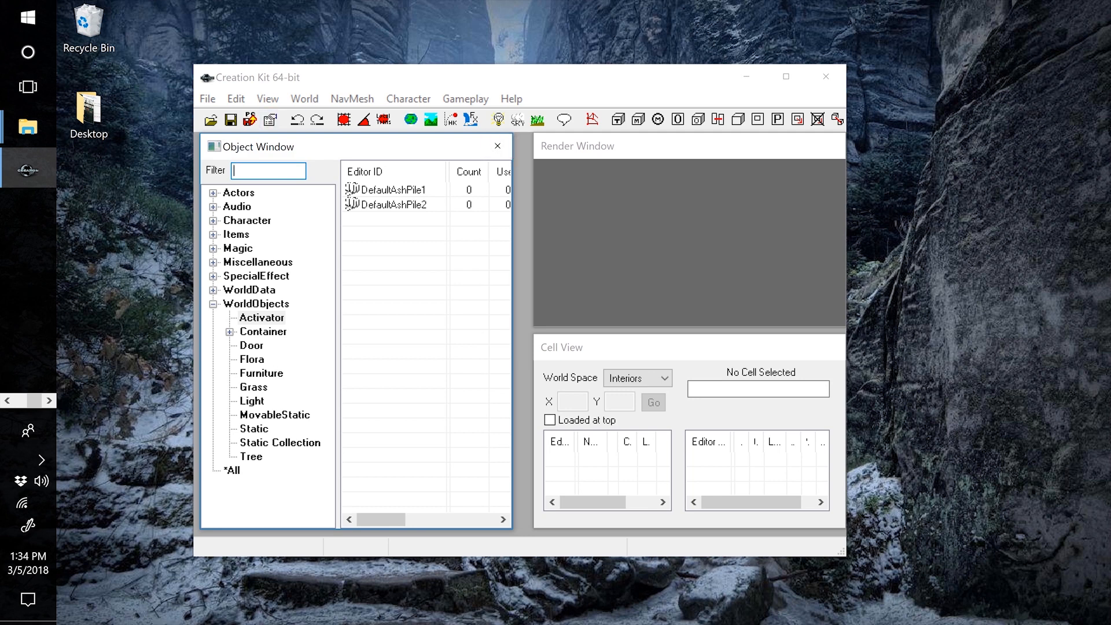
pyautogui.click(826, 77)
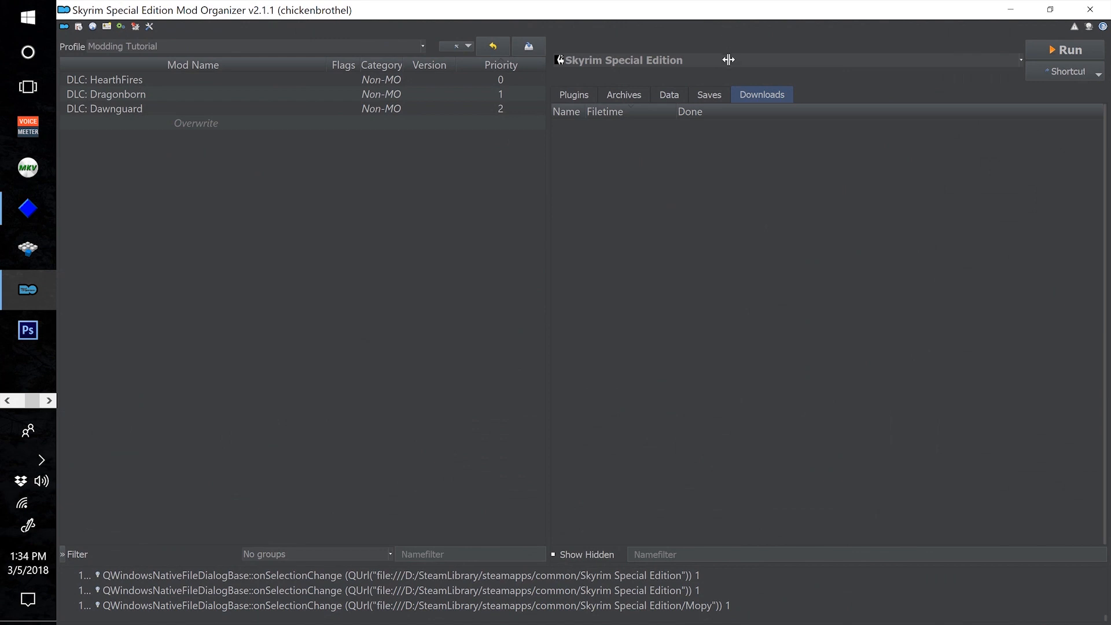
# Switch to Mod Organizer, open the executables editor from the program list and enlarge its window
pyautogui.click(738, 61)
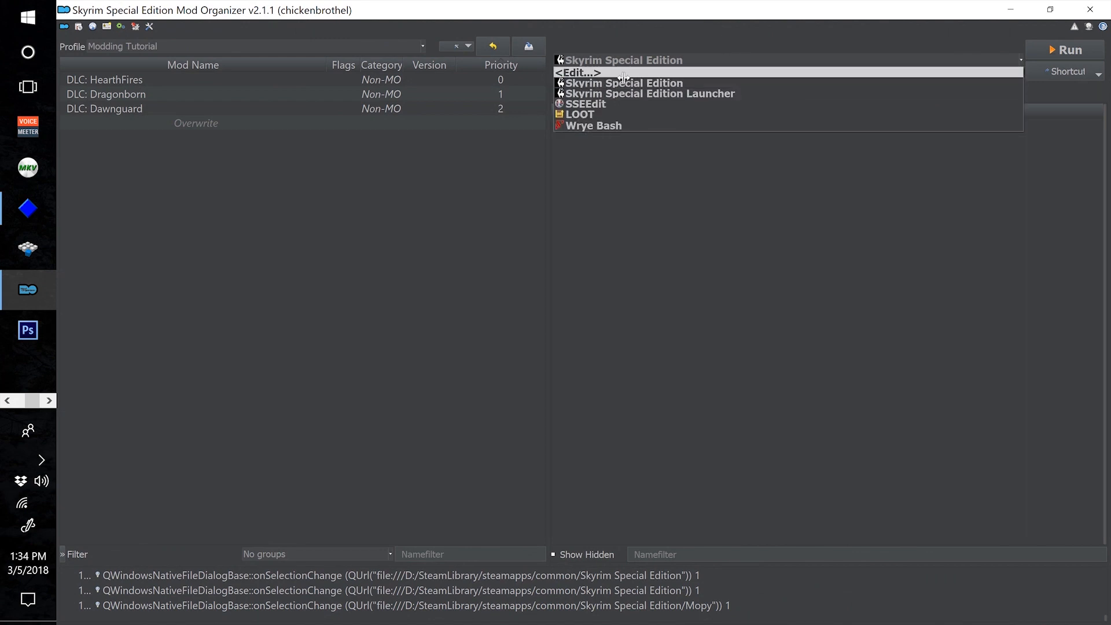
pyautogui.click(623, 74)
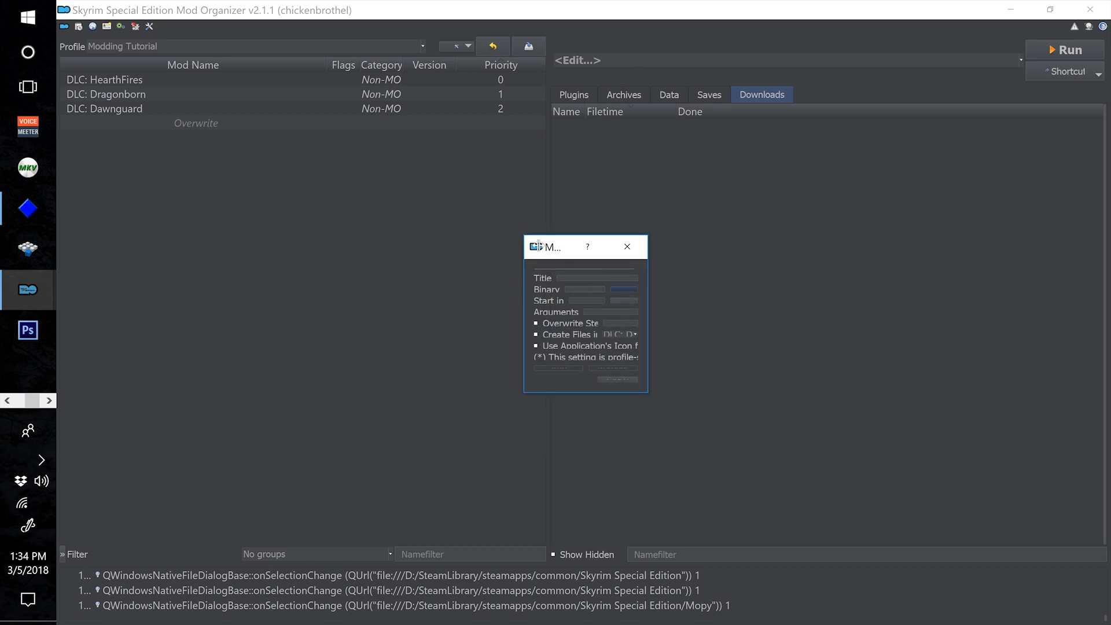
pyautogui.moveTo(521, 233); pyautogui.dragTo(232, 62)
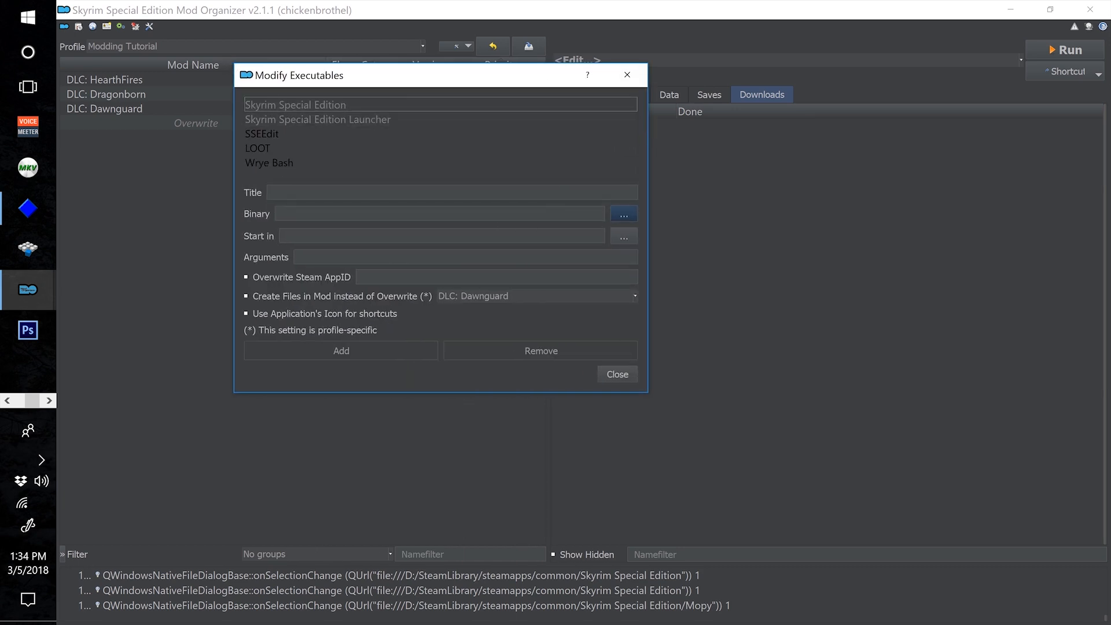
pyautogui.moveTo(384, 82); pyautogui.dragTo(506, 115)
pyautogui.moveTo(761, 429); pyautogui.dragTo(870, 496)
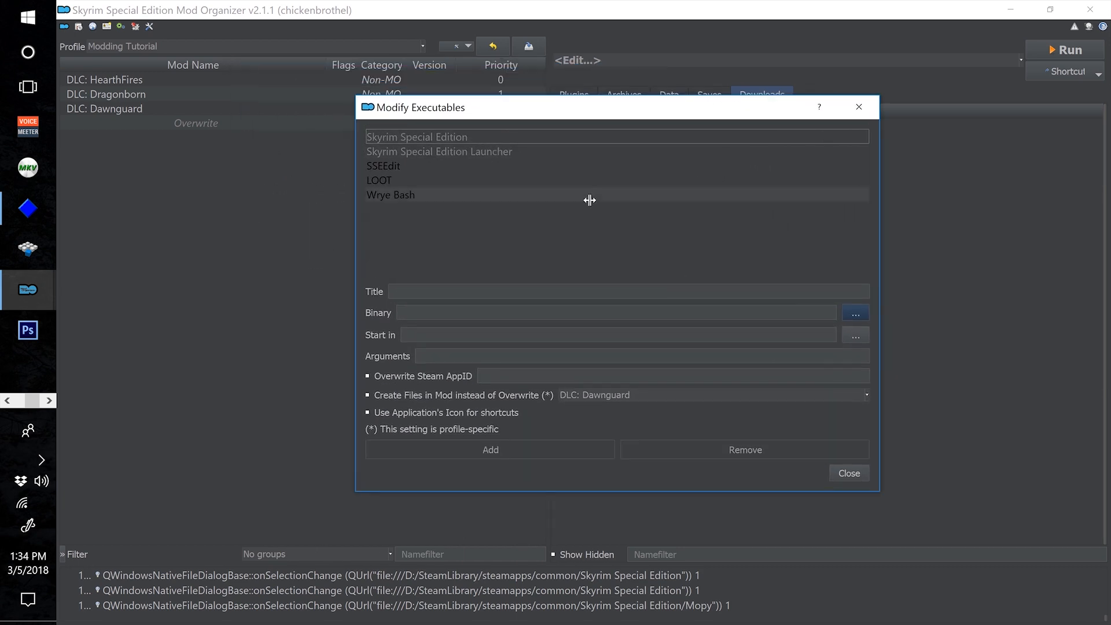
pyautogui.moveTo(557, 108); pyautogui.dragTo(504, 95)
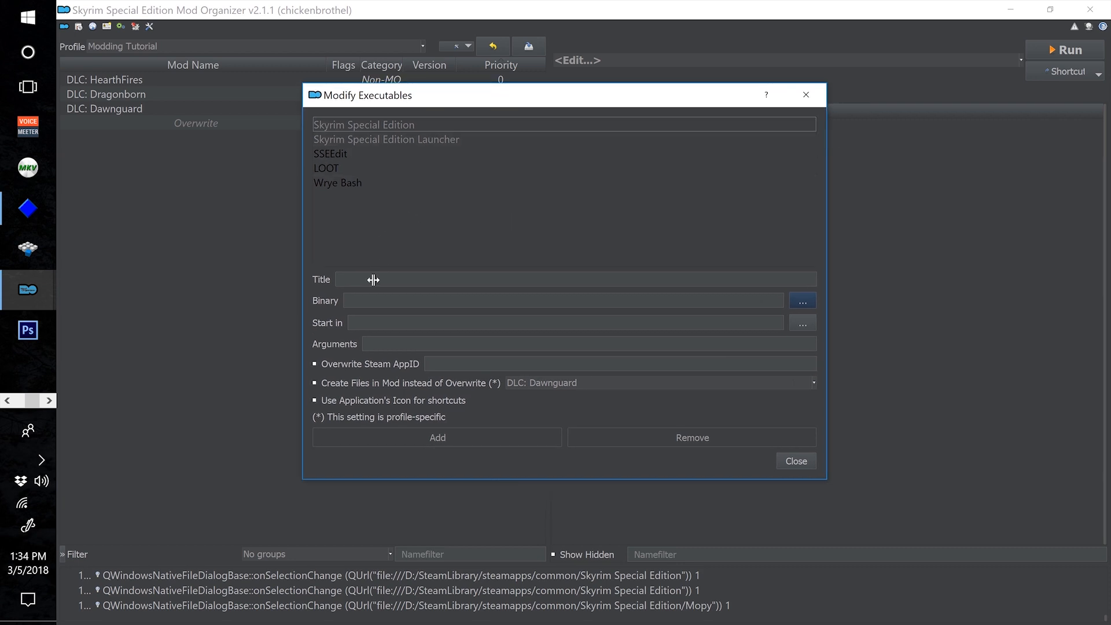
# Choose CreationKit.exe in D:\SteamLibrary\steamapps\common\Skyrim Special Edition as the binary of a new executable
pyautogui.click(699, 301)
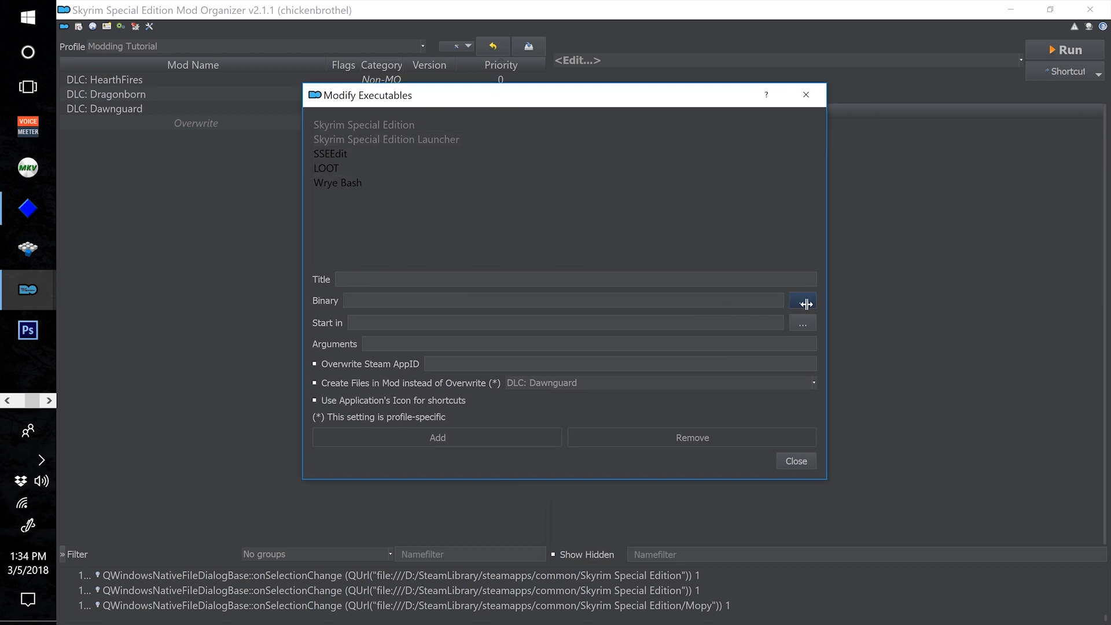
pyautogui.click(806, 304)
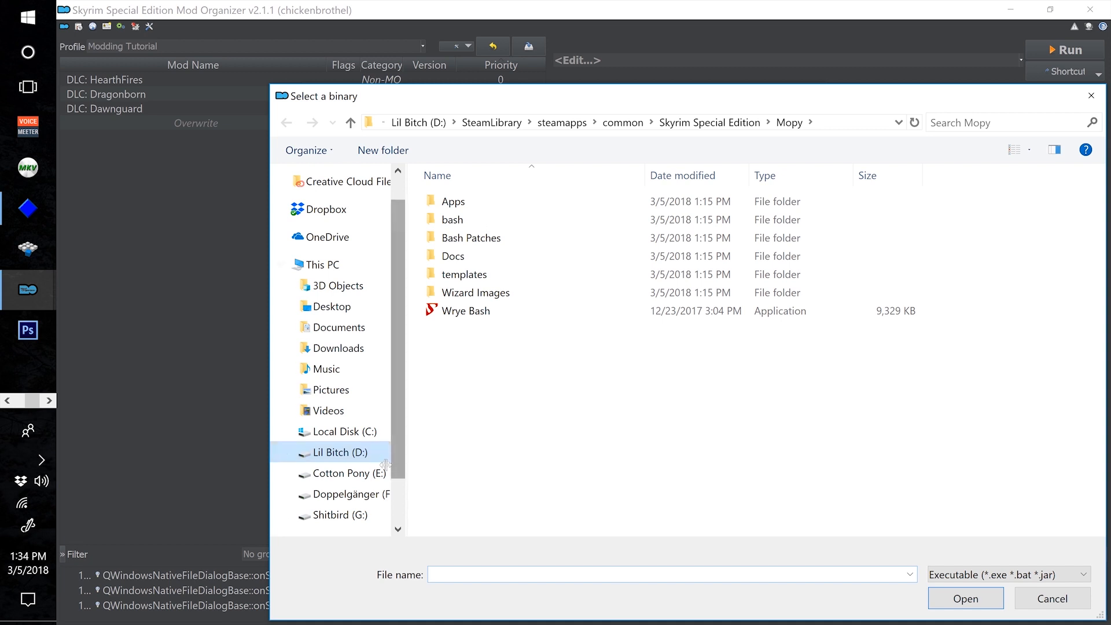
pyautogui.click(364, 456)
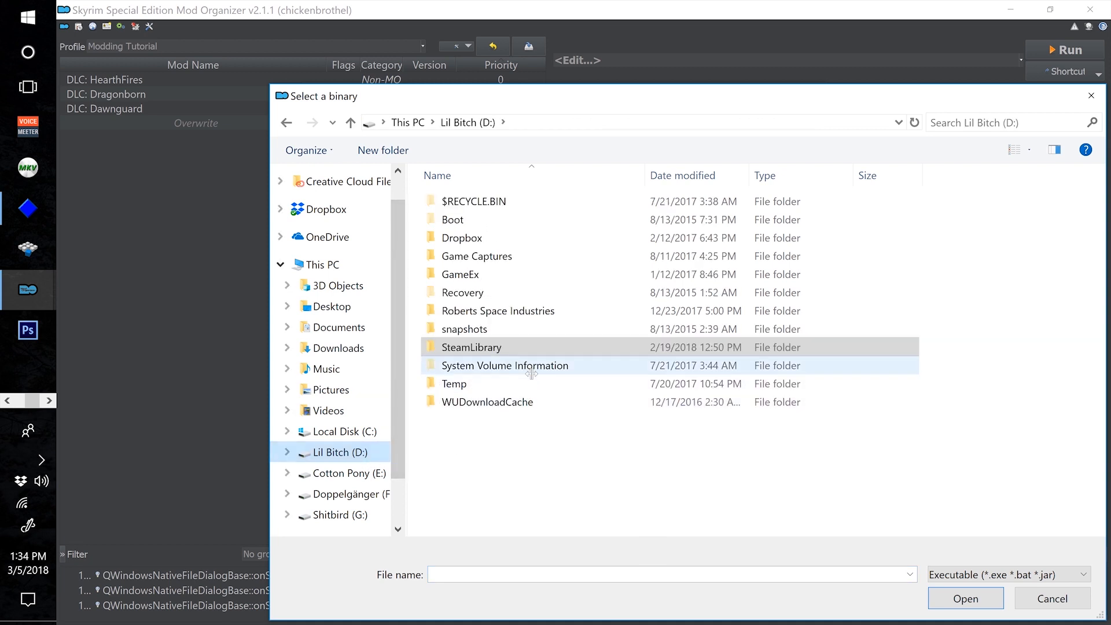
pyautogui.doubleClick(529, 345)
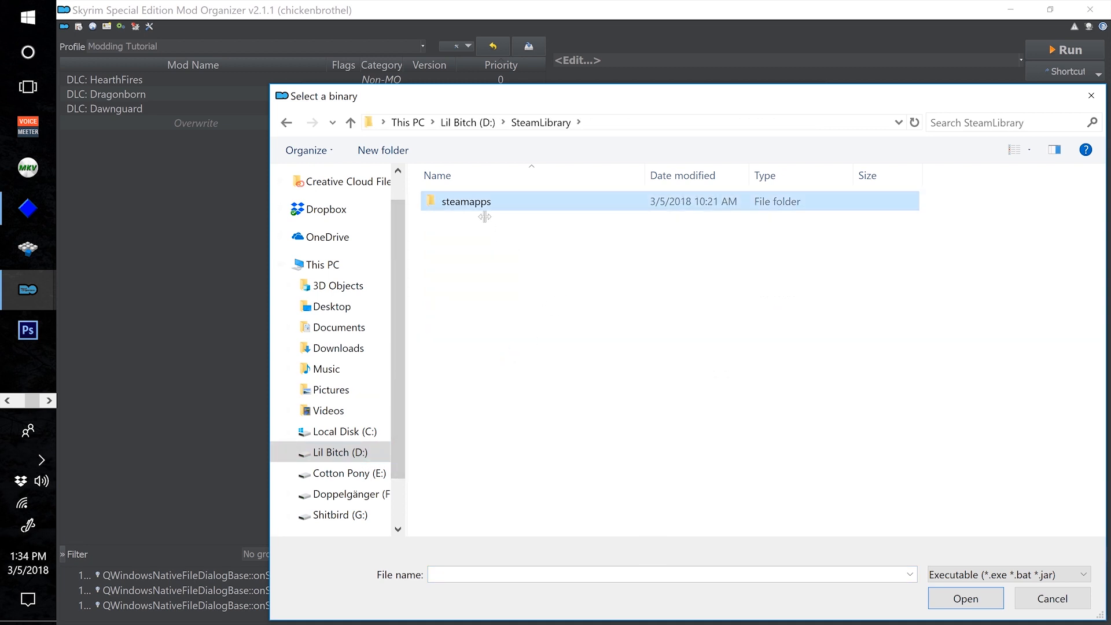
pyautogui.doubleClick(480, 203)
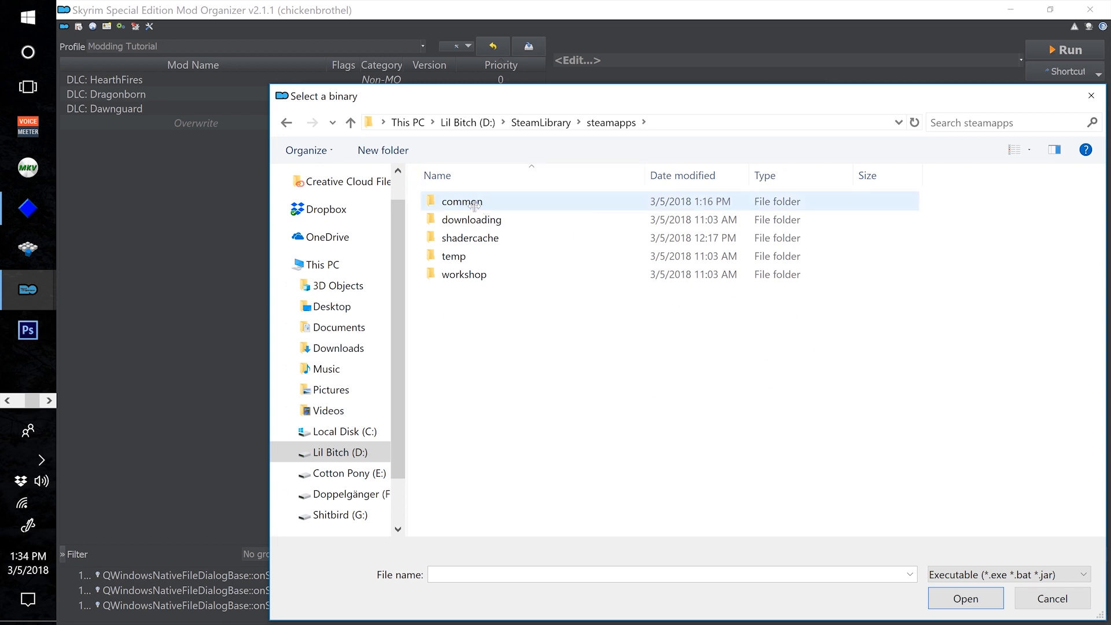
pyautogui.doubleClick(483, 205)
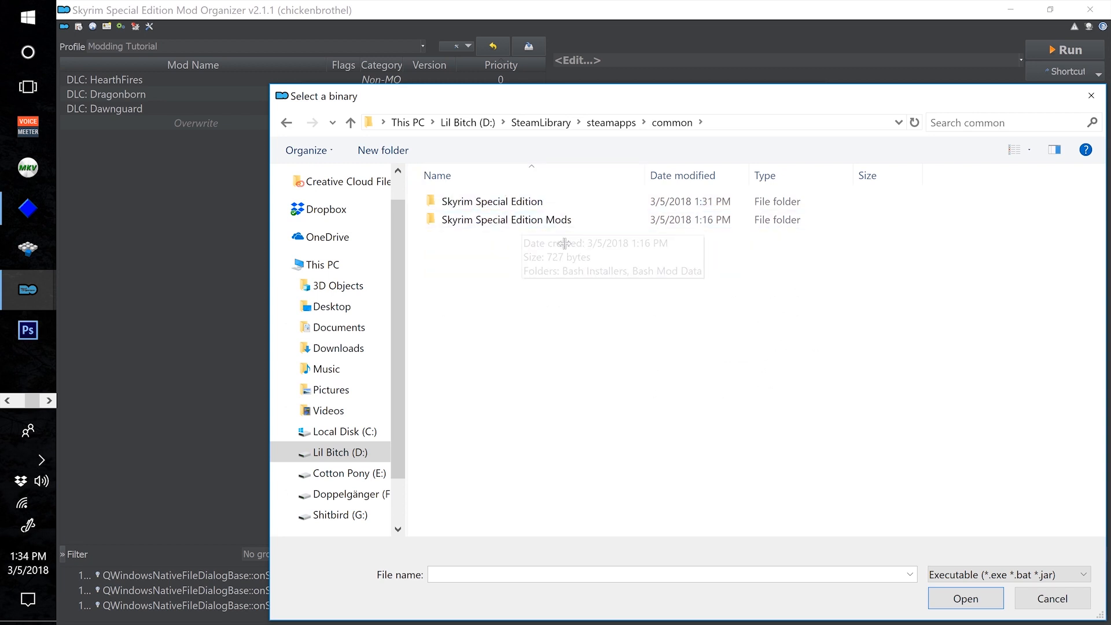
pyautogui.doubleClick(504, 201)
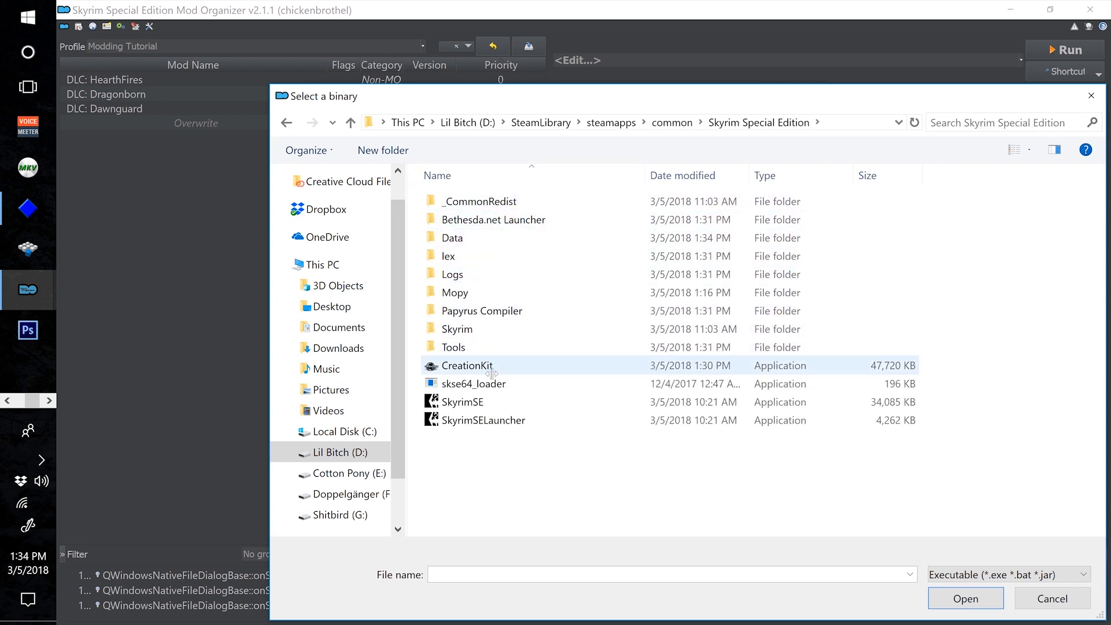
pyautogui.moveTo(620, 137); pyautogui.dragTo(620, 136)
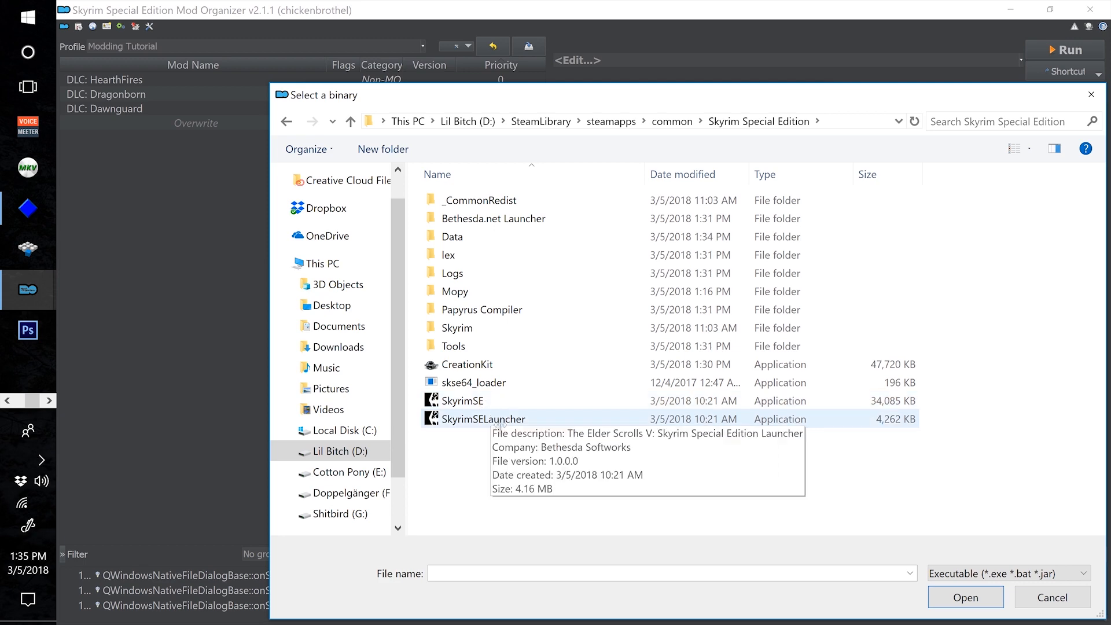
pyautogui.click(468, 370)
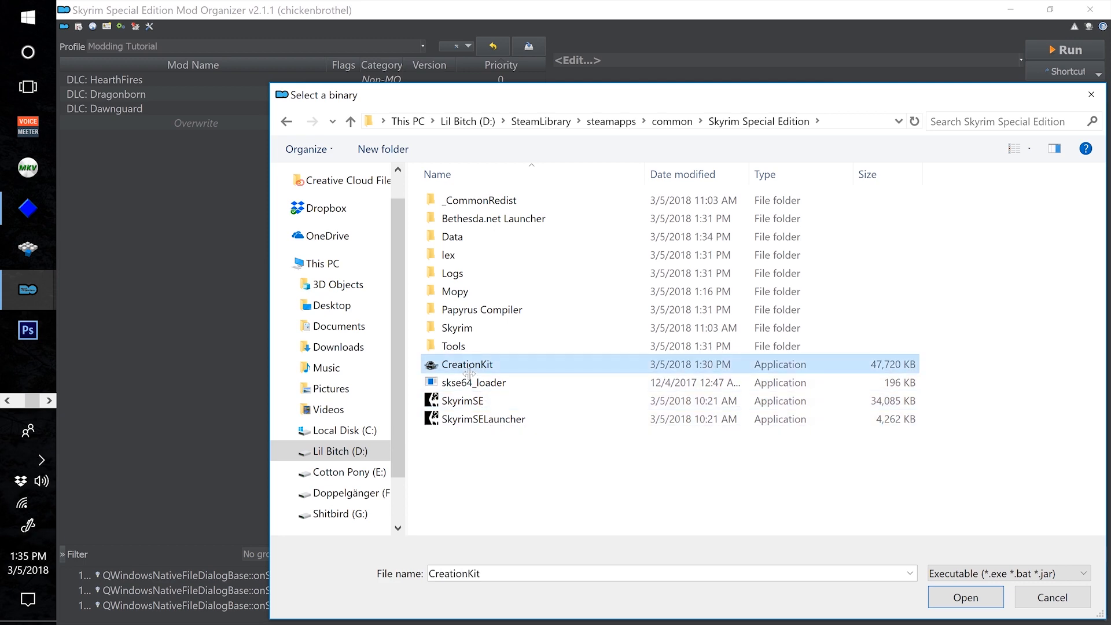
pyautogui.click(983, 603)
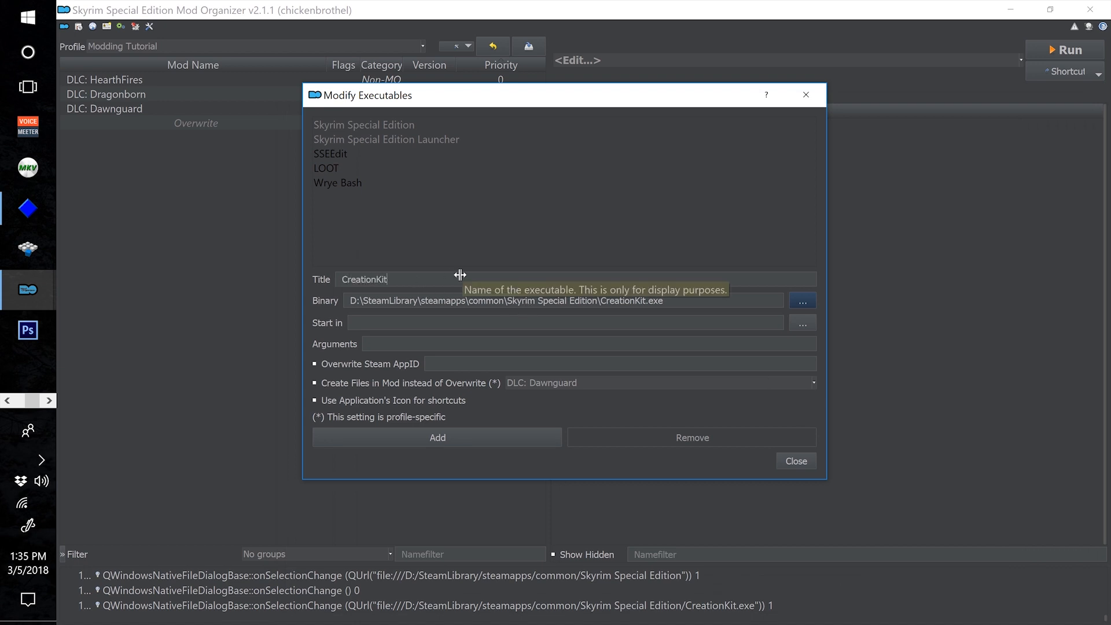
# Set the CreationKit entry to start in the Skyrim Special Edition folder, add it to the executables and close the editor
pyautogui.click(803, 323)
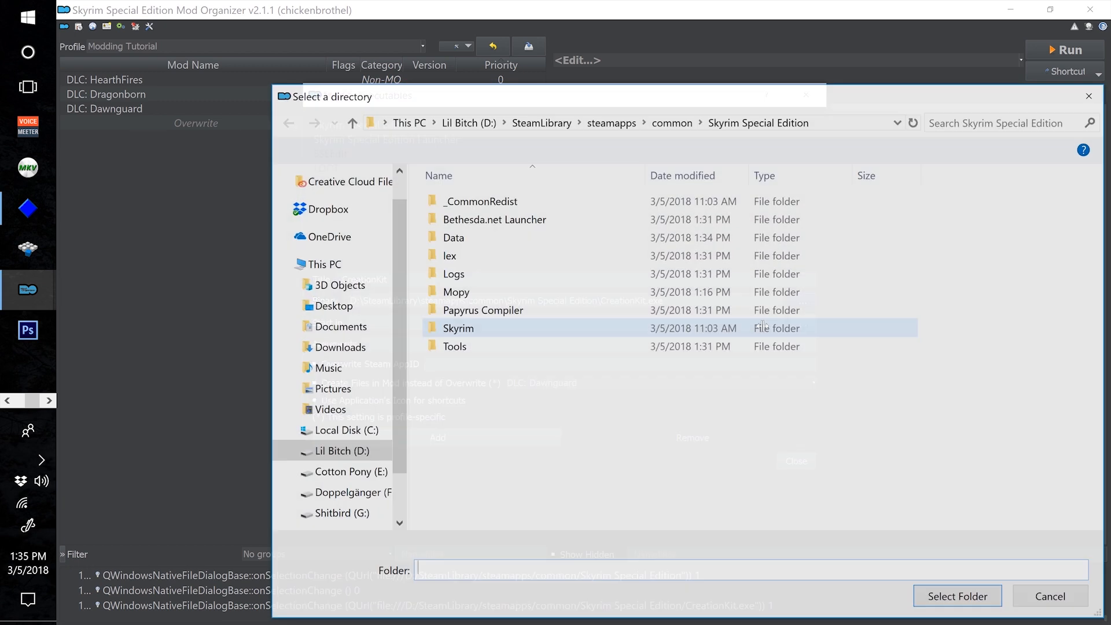
pyautogui.press('Return')
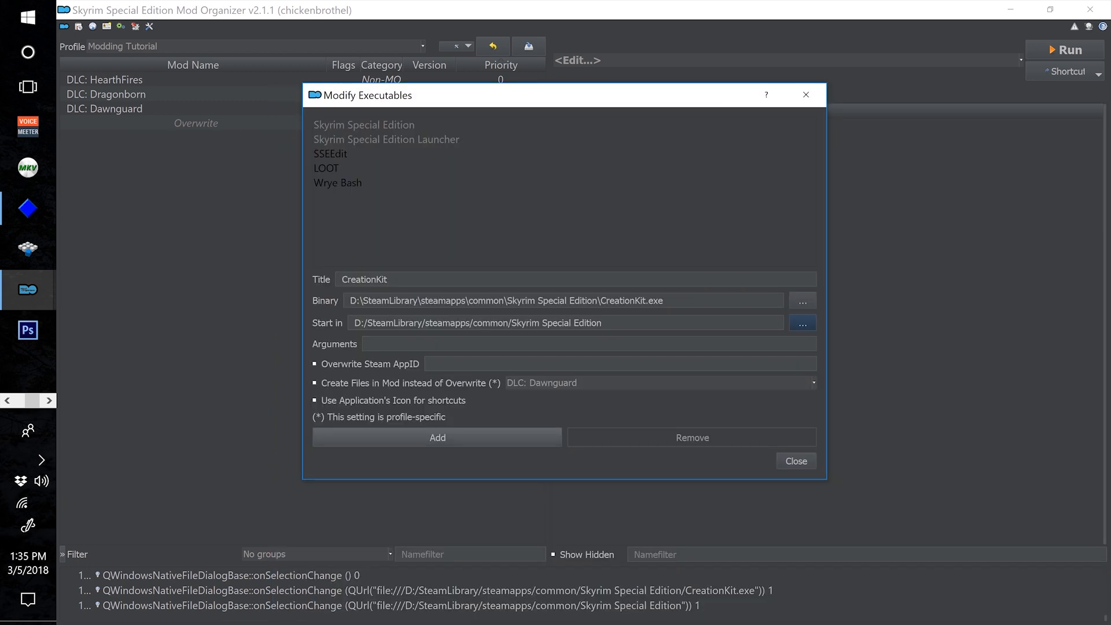
pyautogui.click(438, 438)
pyautogui.press('Escape')
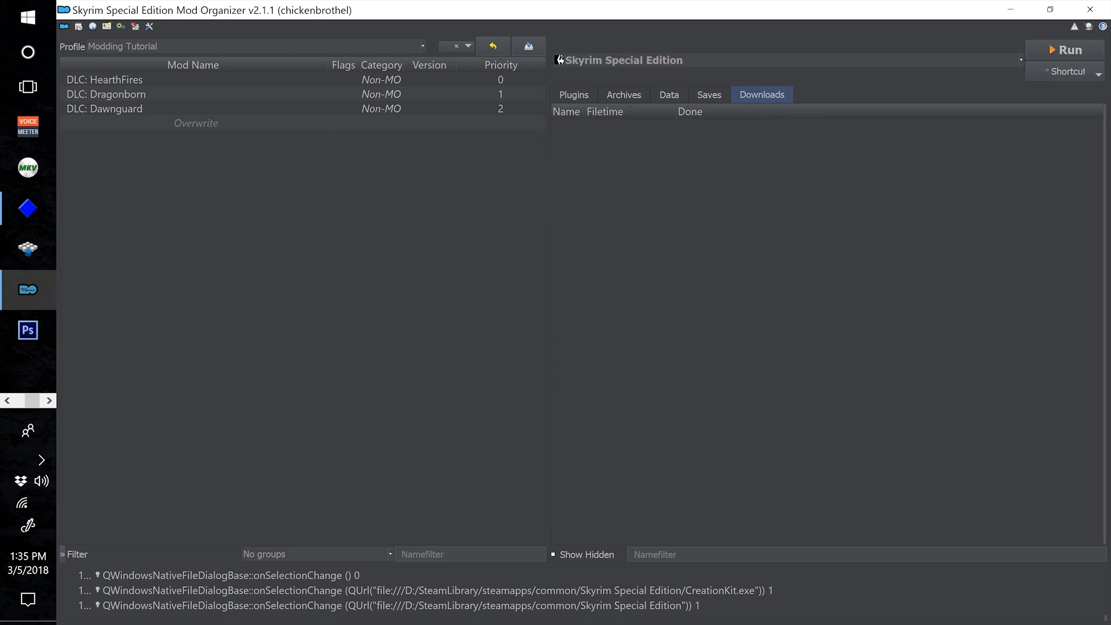
# Review the registered programs in the executables list, keeping Skyrim Special Edition selected
pyautogui.click(773, 65)
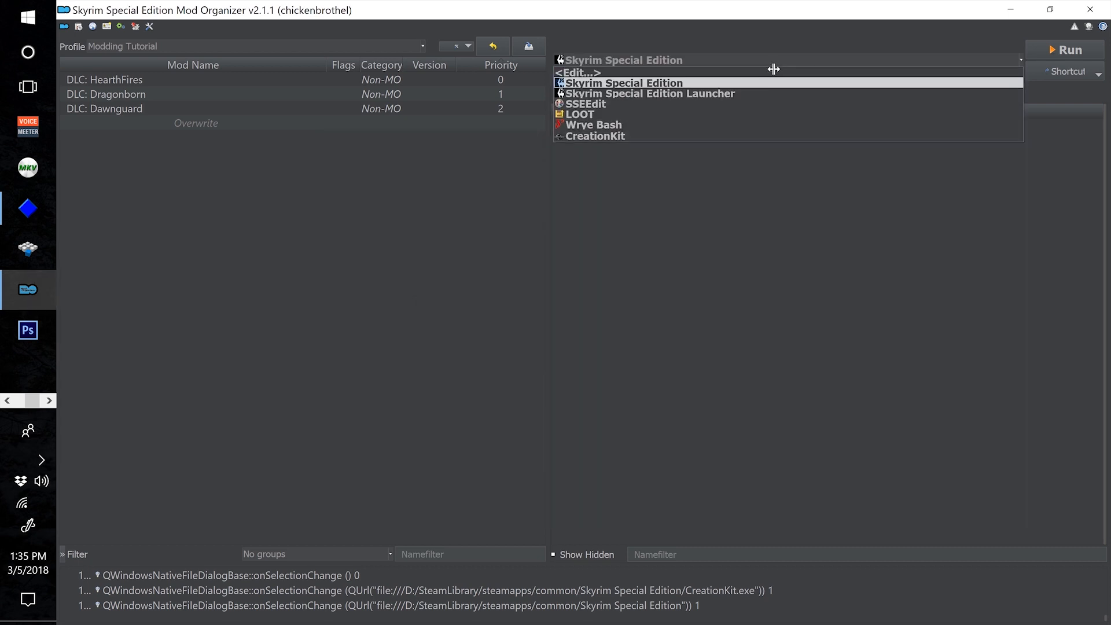
pyautogui.click(707, 34)
pyautogui.click(639, 61)
pyautogui.click(645, 45)
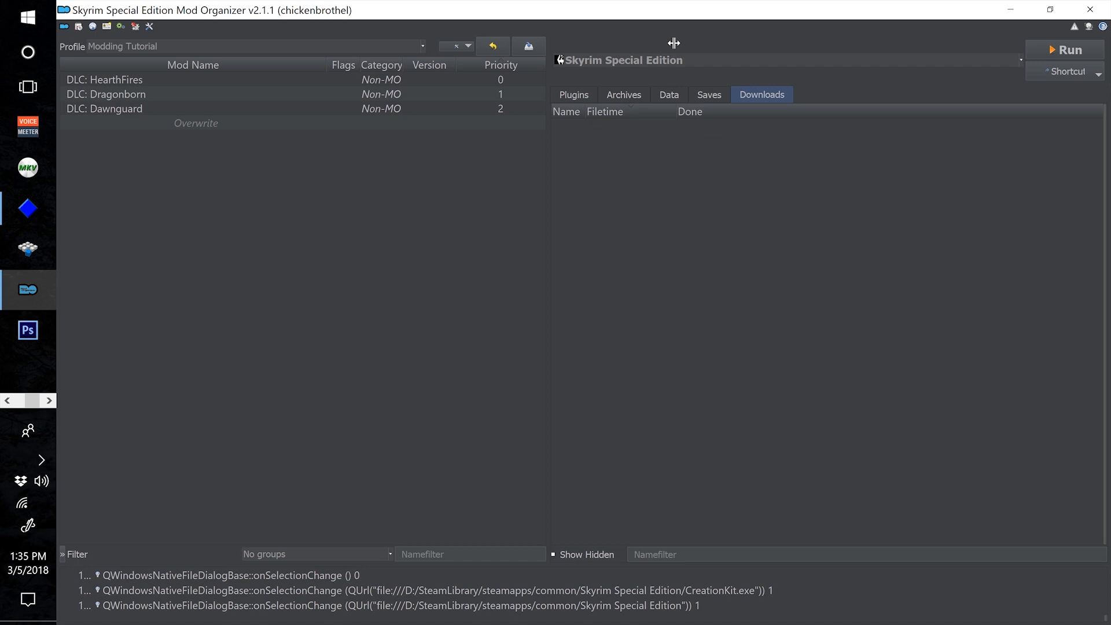
pyautogui.click(644, 68)
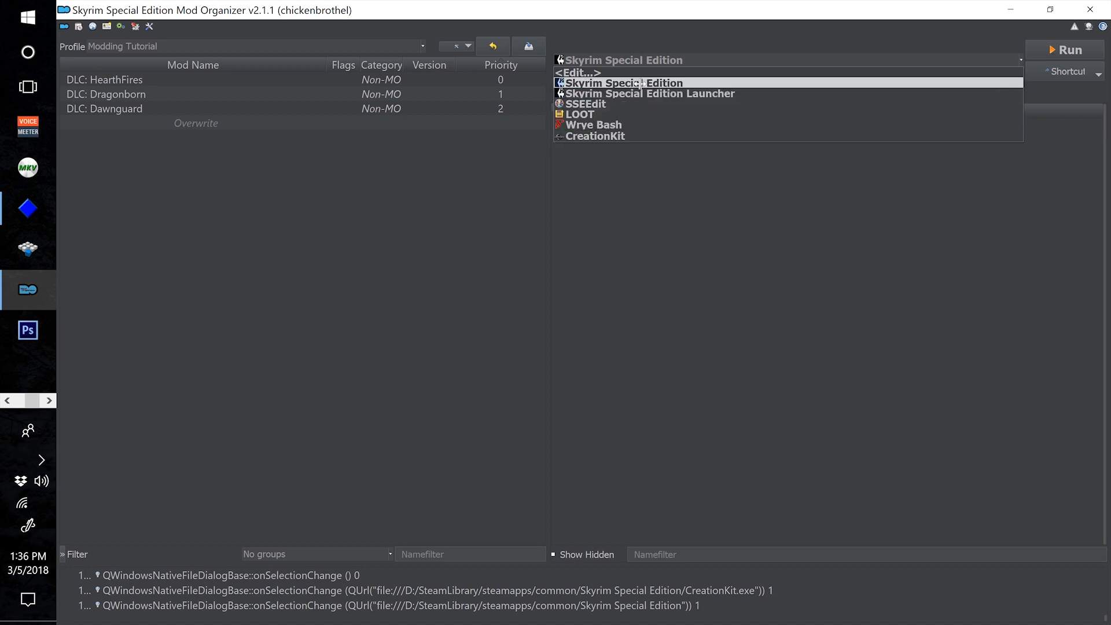
pyautogui.click(650, 27)
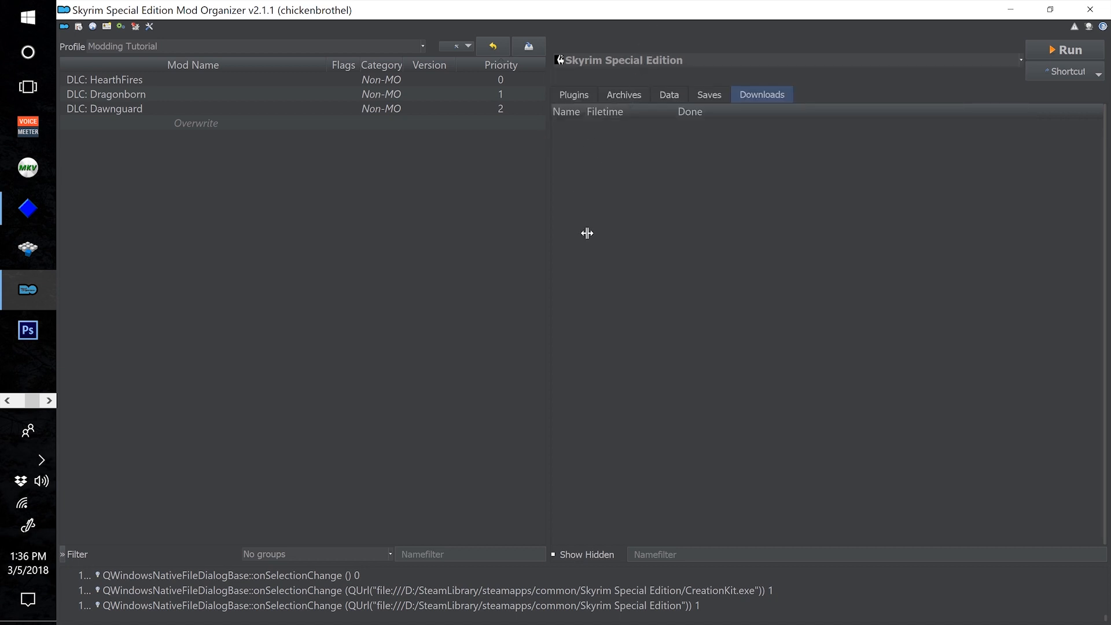